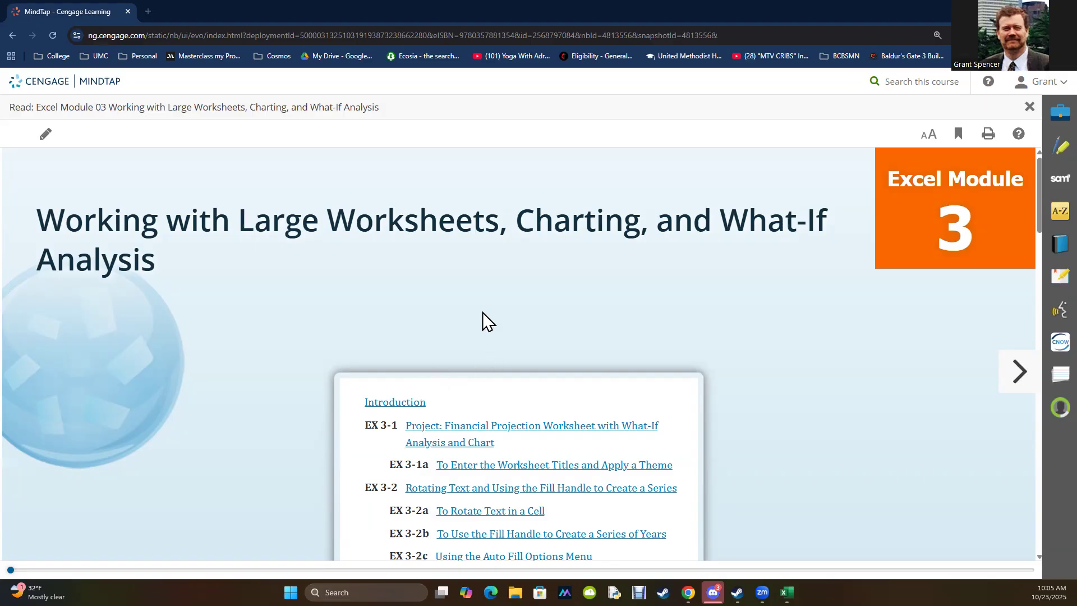
Step: Page forward from the Module 3 title page through the Introduction to Figure 3–1(a) in the project section
left_click(1018, 371)
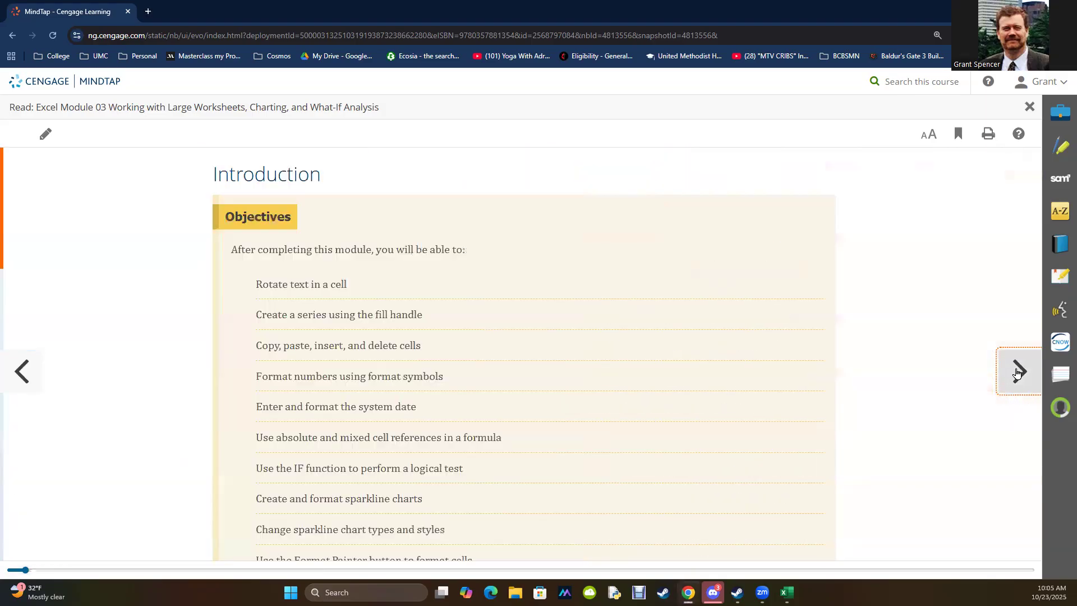
left_click(15, 372)
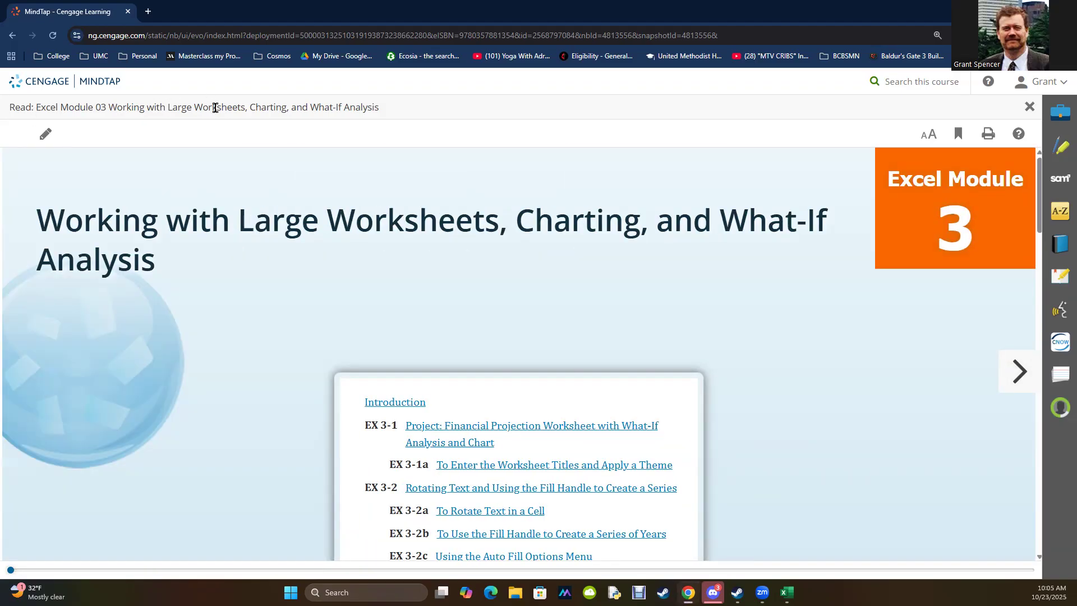
left_click(1020, 372)
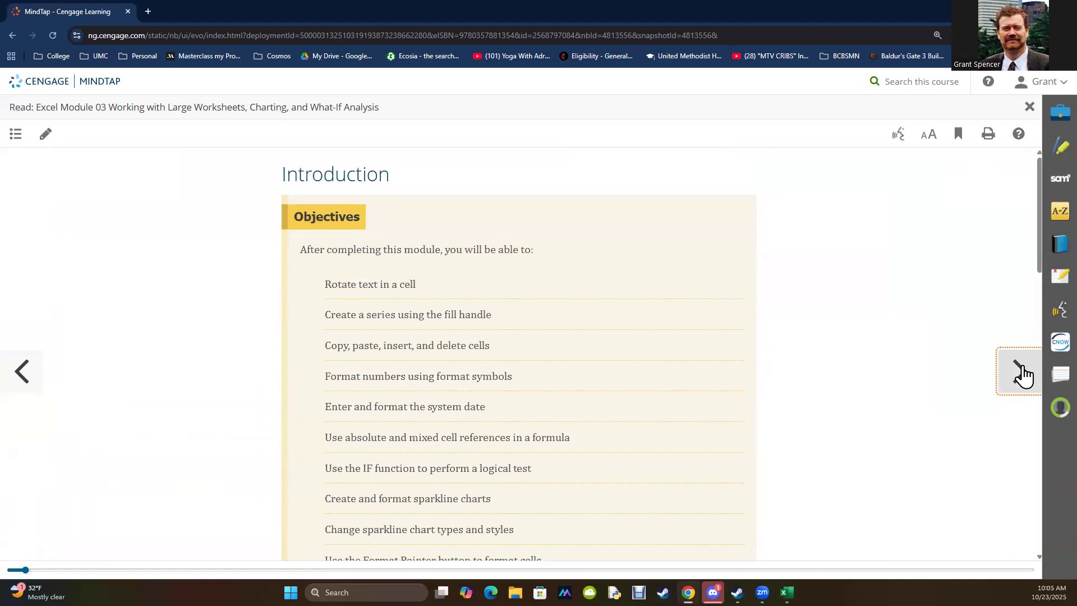
left_click(1022, 373)
scroll(633, 408, "down", 3)
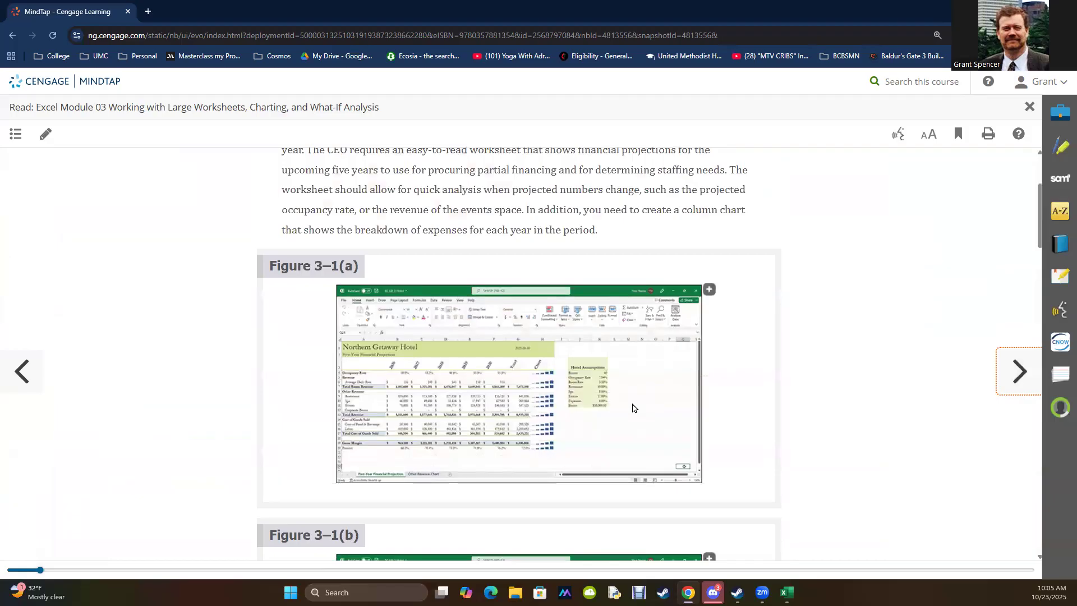
Step: Enlarge Figure 3–1(a) to examine the Northern Getaway Hotel worksheet, and close the enlarged image
left_click(709, 290)
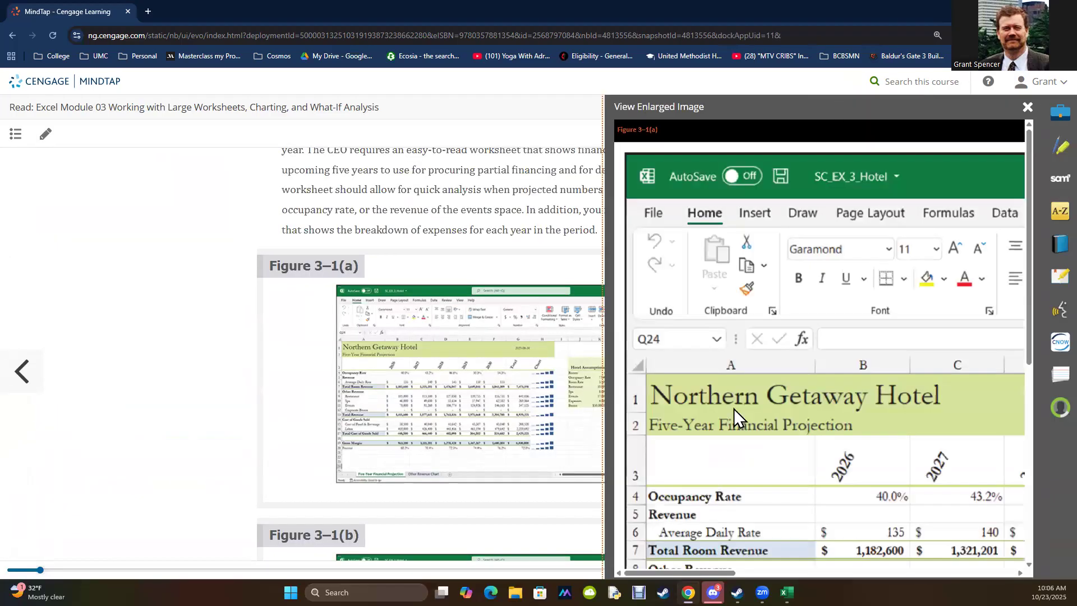
scroll(735, 400, "down", 4)
mouse_move(683, 573)
left_mouse_down()
mouse_move(858, 560)
mouse_move(680, 573)
left_mouse_up()
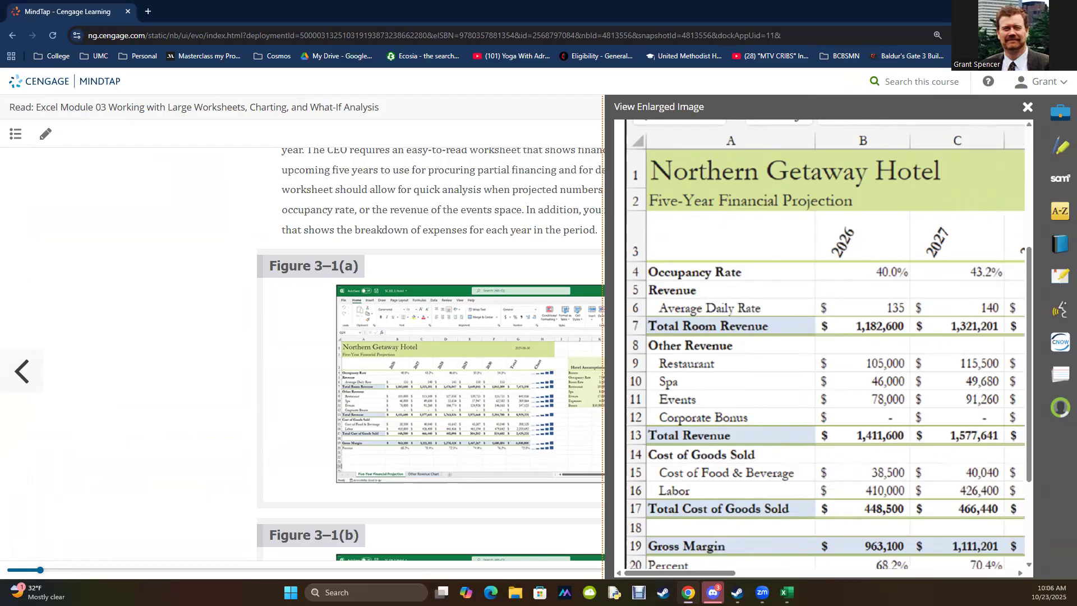
mouse_move(680, 572)
left_mouse_down()
mouse_move(851, 569)
mouse_move(679, 573)
left_mouse_up()
left_click(1028, 107)
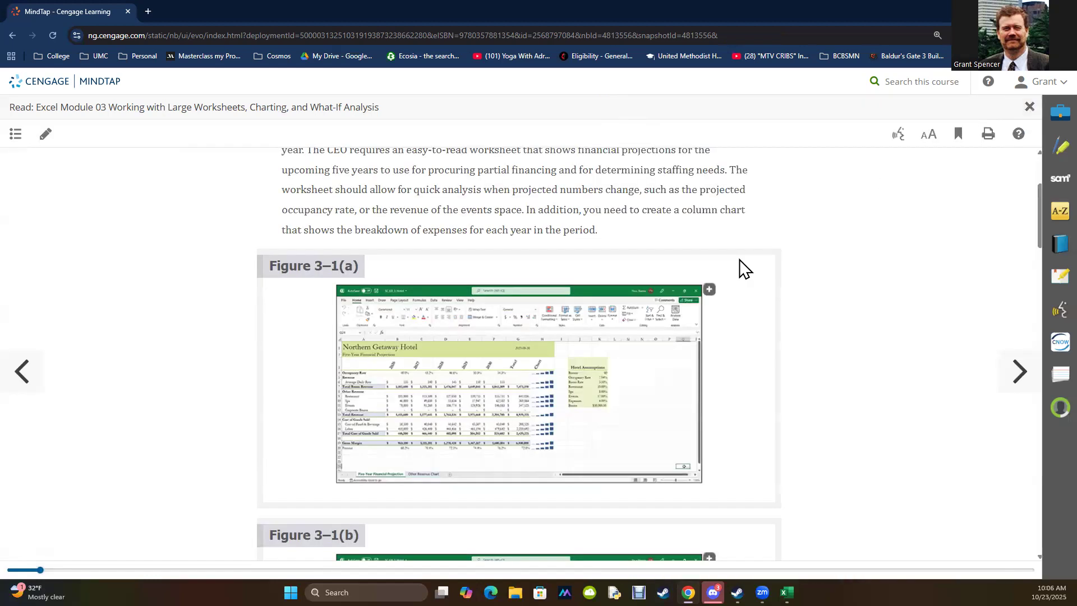
Step: Advance the reading past Figure 3–1(b) to EX 3-1a and tile the blank Excel workbook side by side with the browser
scroll(447, 396, "down", 4)
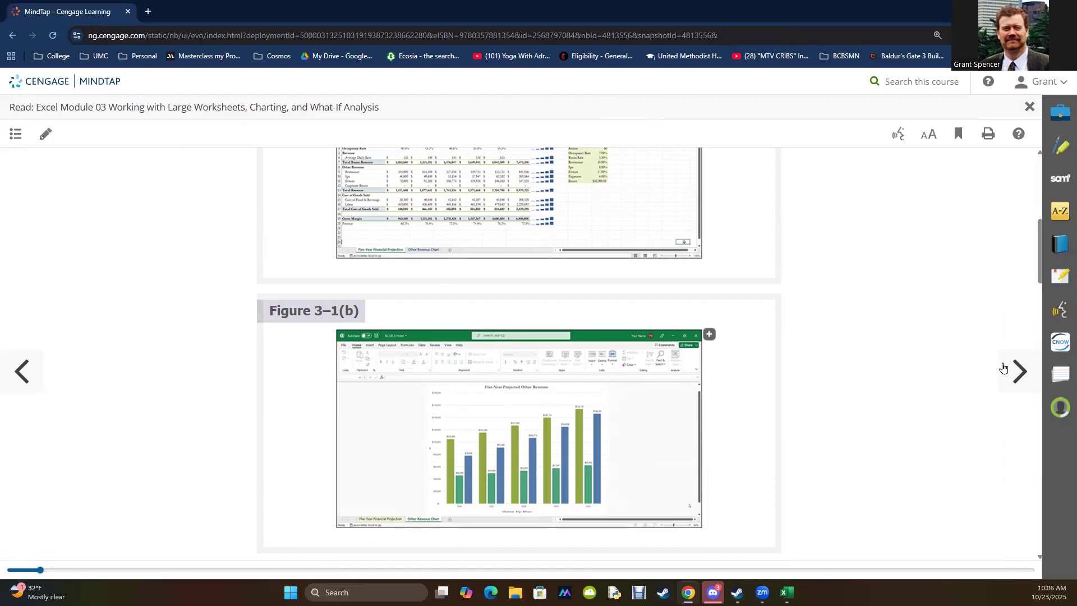
left_click(1020, 371)
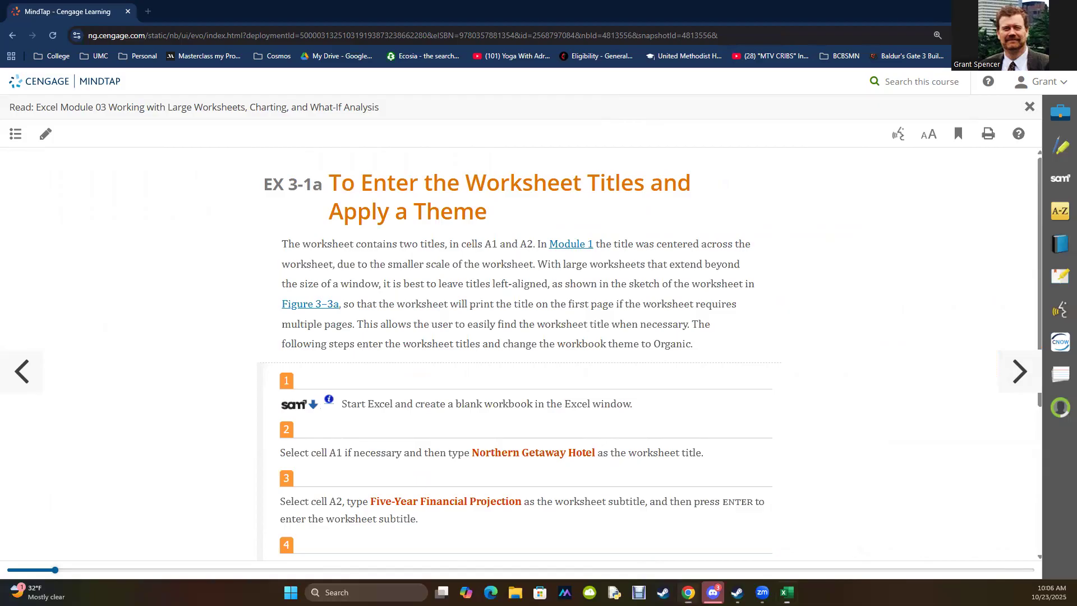
left_click_drag(1076, 148, 763, 149)
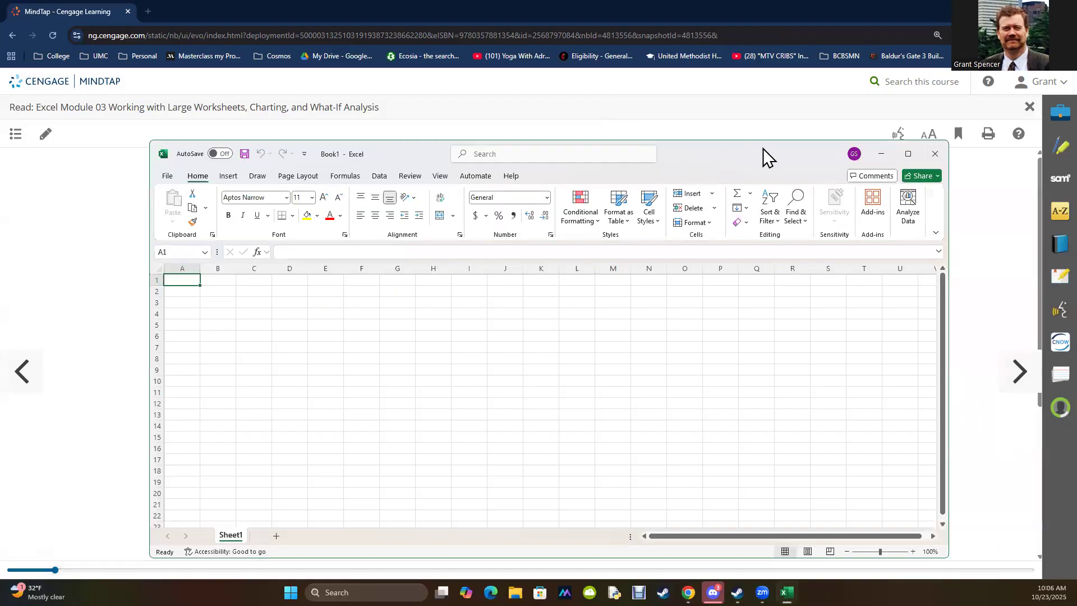
mouse_move(911, 156)
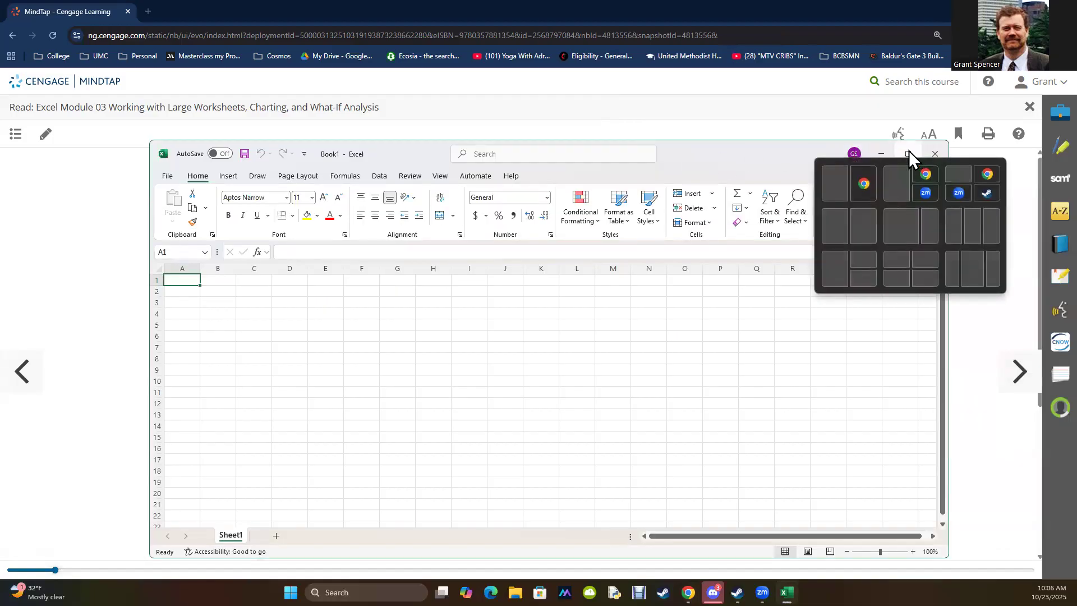
left_click(838, 180)
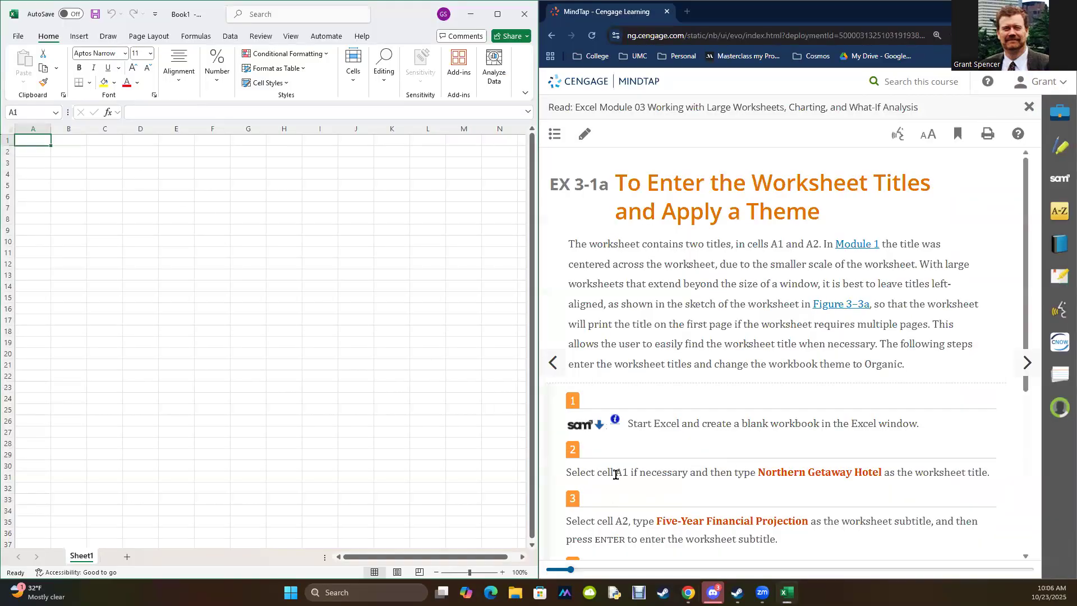
Step: Copy the worksheet title "Northern Getaway Hotel" from the reading into cell A1
left_click(139, 111)
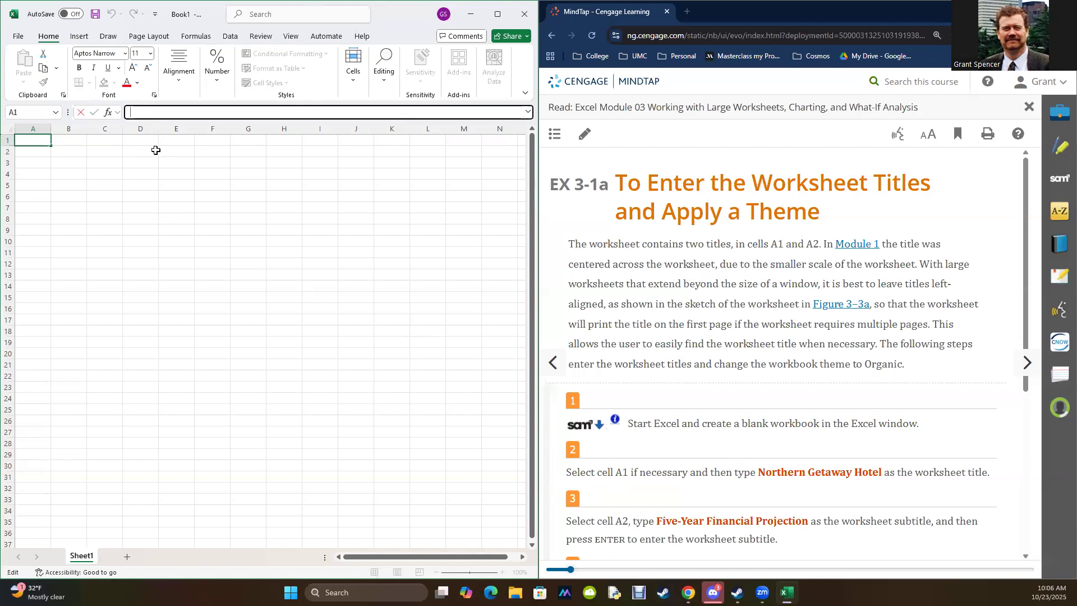
left_click_drag(757, 472, 883, 474)
key("ctrl+c")
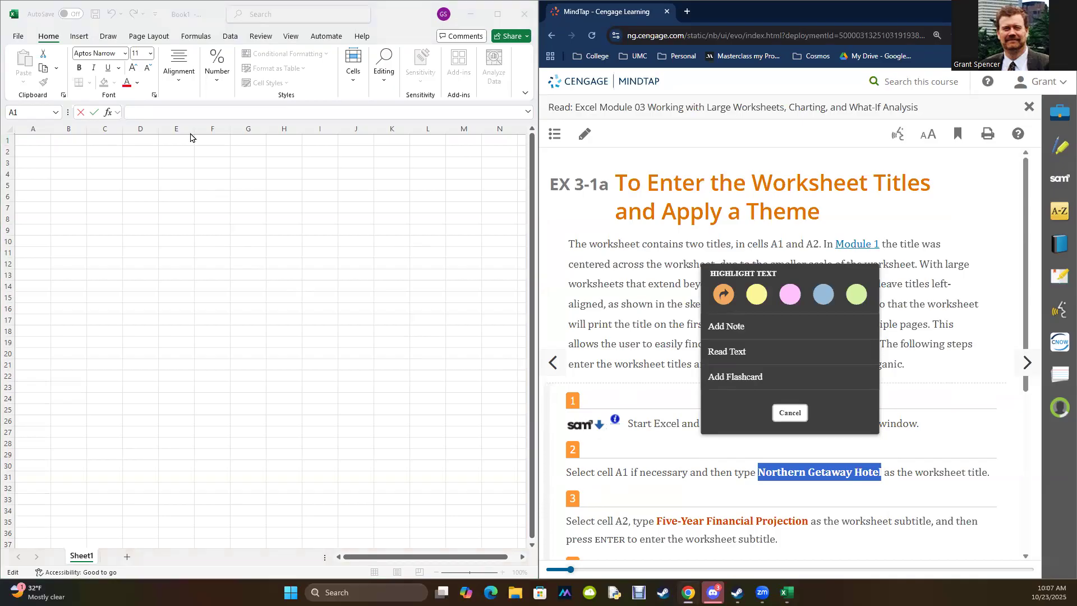
left_click(25, 140)
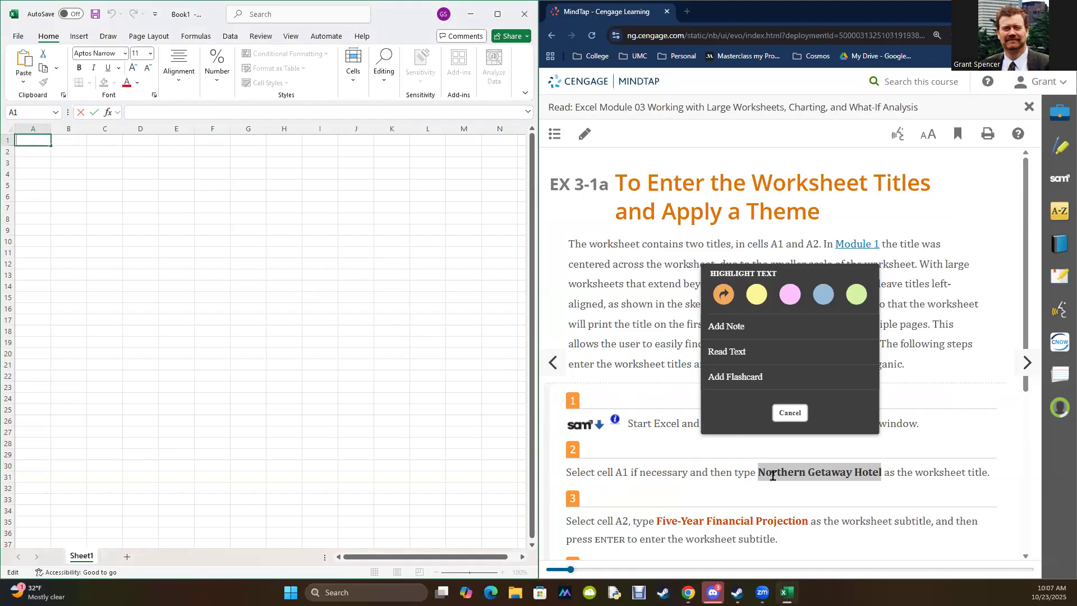
left_click(140, 113)
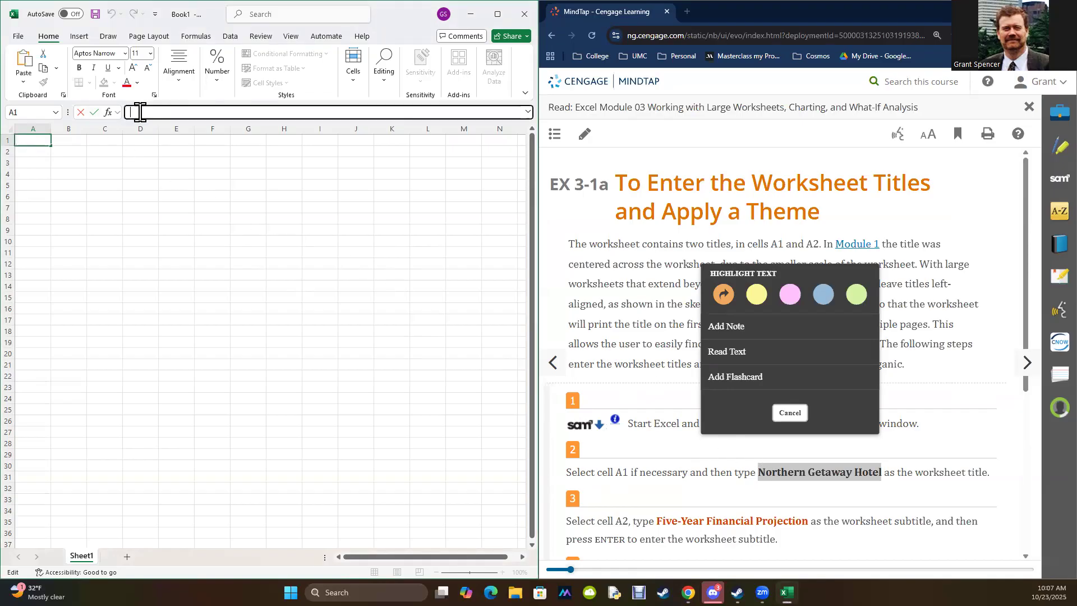
key("ctrl+v")
key("Return")
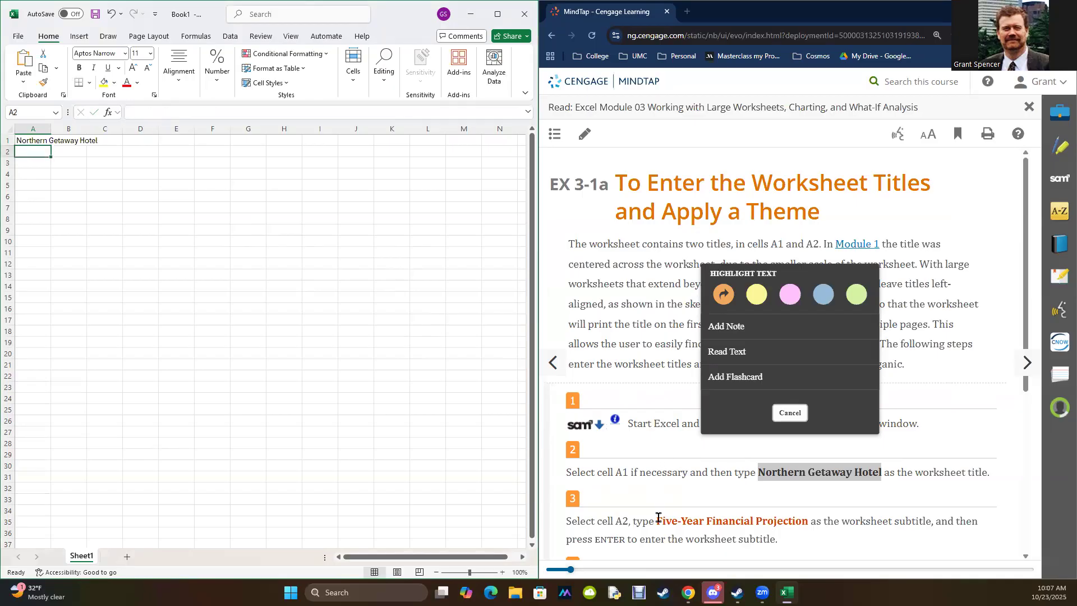
Step: Copy the subtitle "Five-Year Financial Projection" from the reading into cell A2
left_click_drag(664, 521, 805, 522)
key("ctrl+c")
left_click(688, 522)
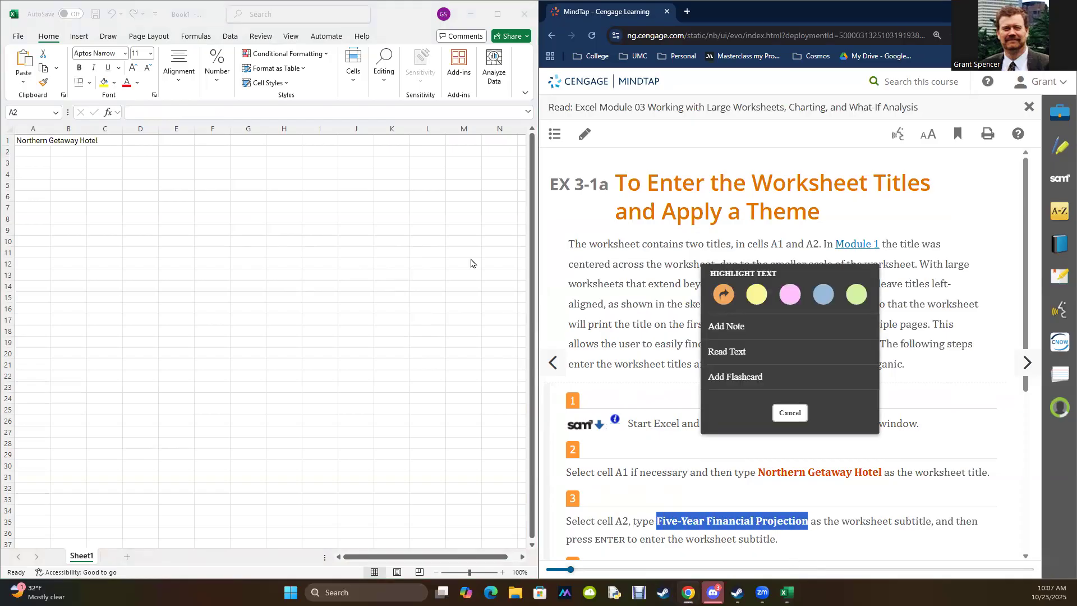
left_click(26, 151)
left_click(137, 112)
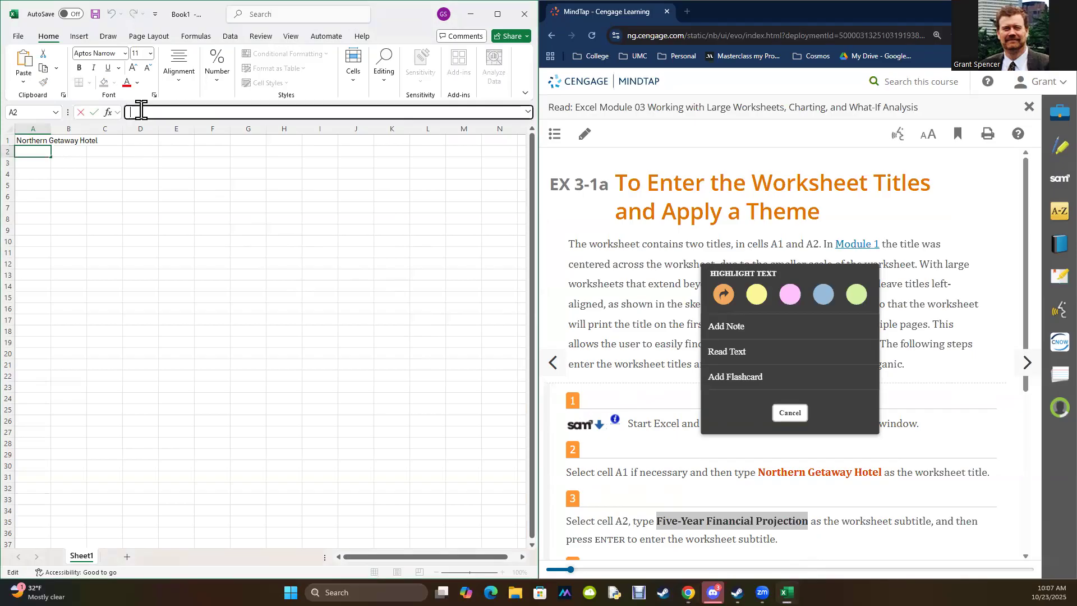
key("ctrl+v")
key("Return")
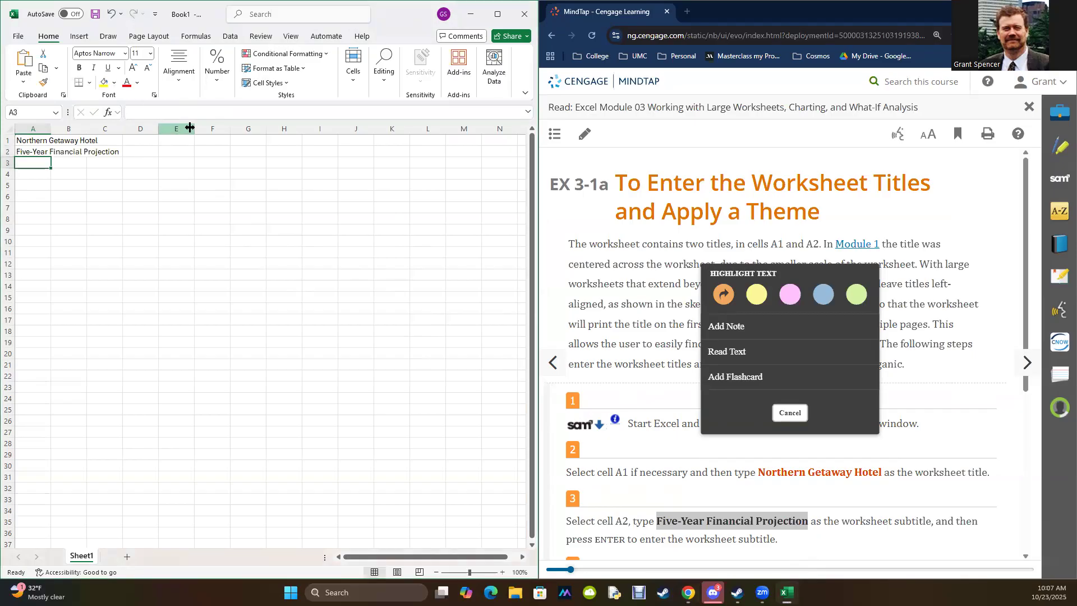
Step: Apply the Organic theme to the workbook and check the title cells A1 and A2
scroll(664, 415, "down", 1)
scroll(664, 416, "down", 4)
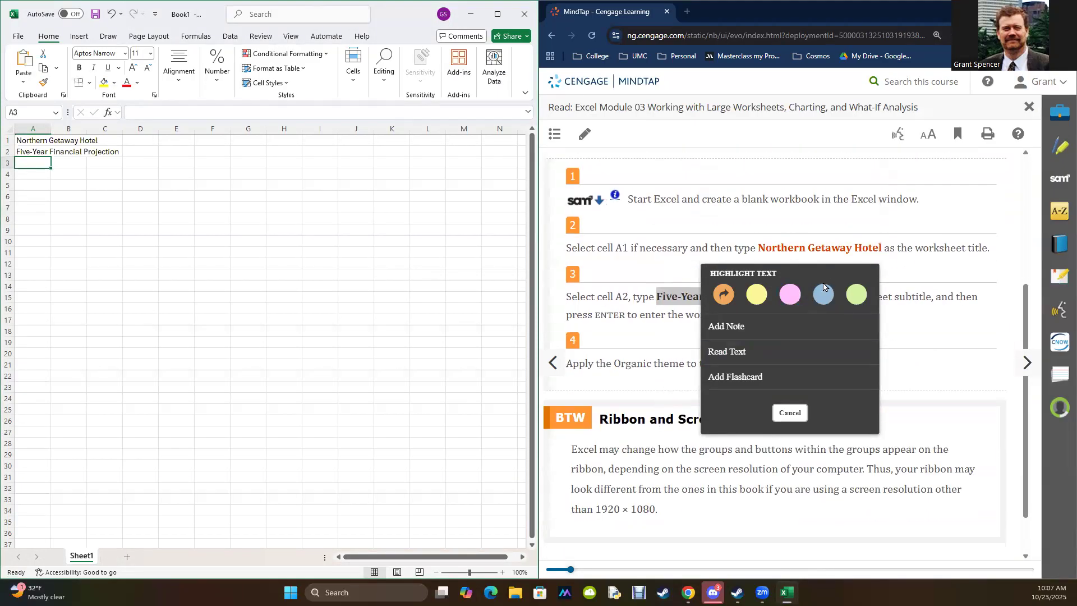
left_click(806, 446)
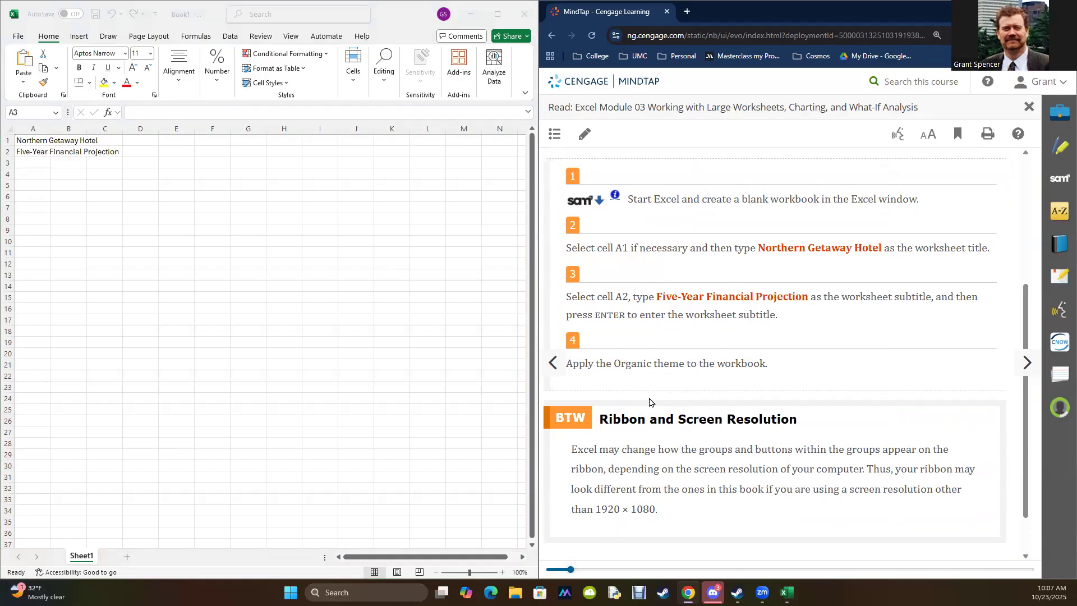
left_click(285, 15)
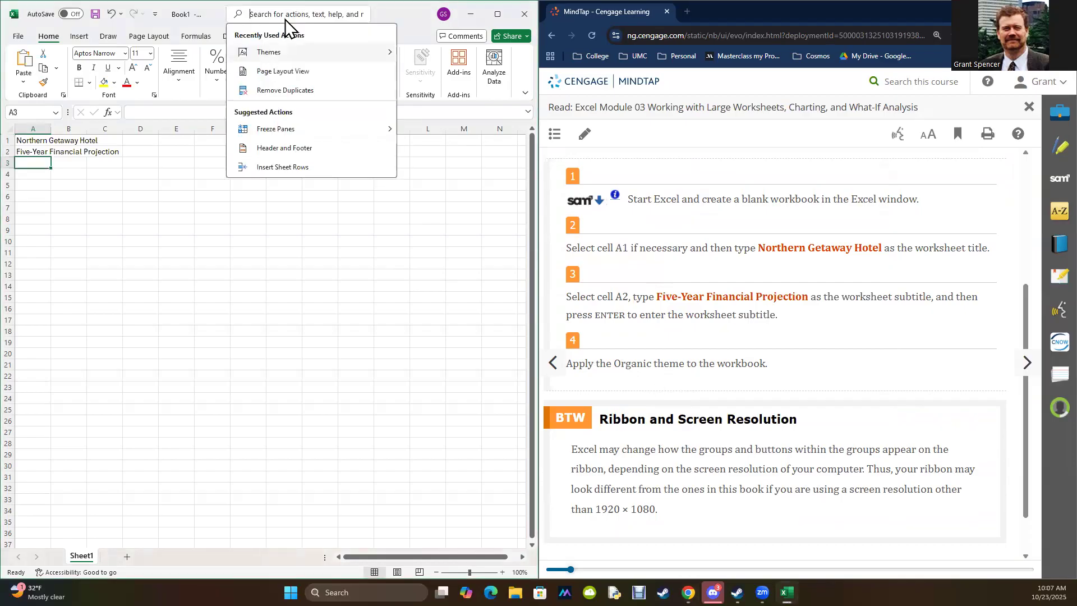
left_click(273, 54)
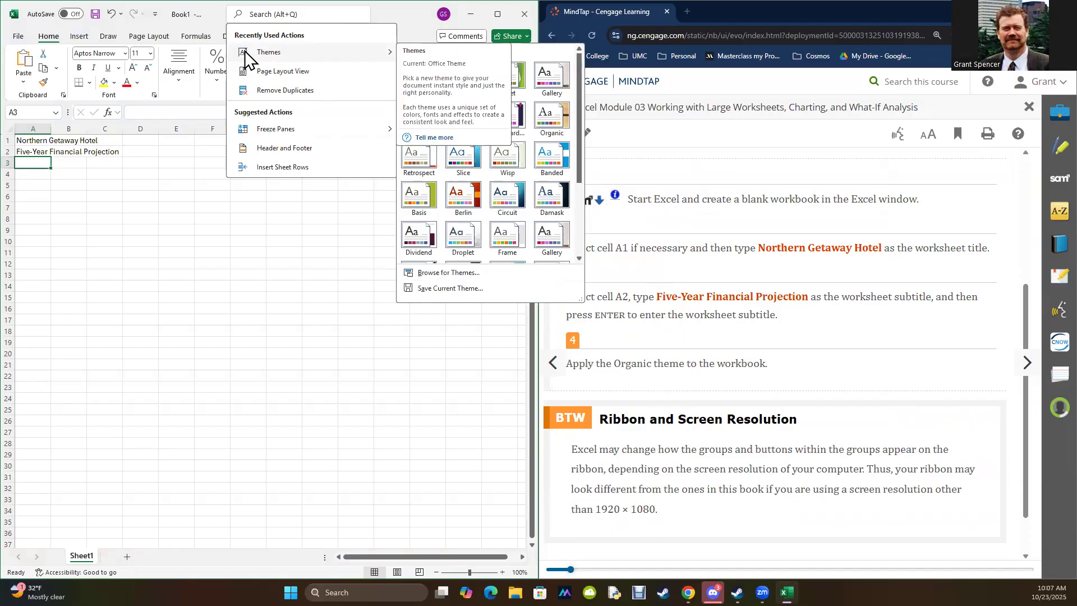
left_click(551, 119)
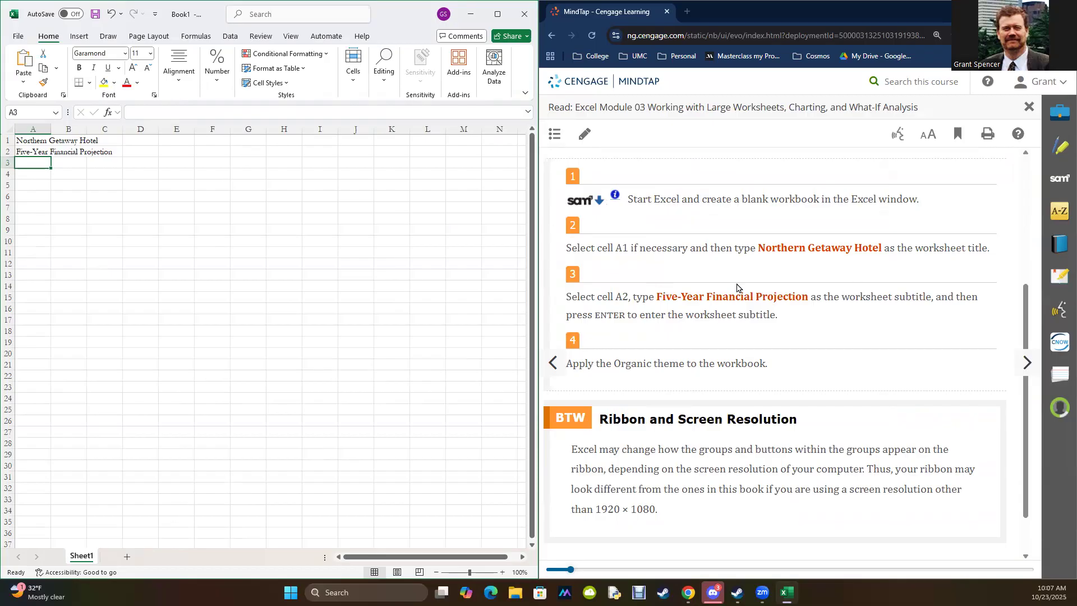
left_click_drag(28, 141, 28, 152)
left_click(28, 138)
left_click(29, 153)
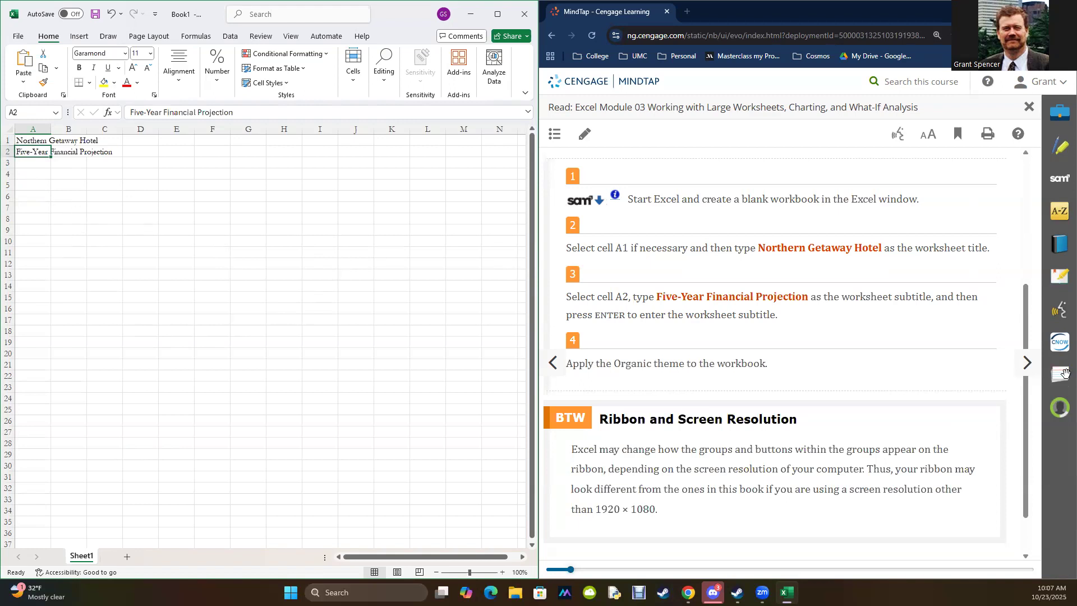
Step: Advance the reading past the EX 3-2 overview to the first instruction for rotating text in a cell, with Figure 3–4
scroll(917, 375, "down", 1)
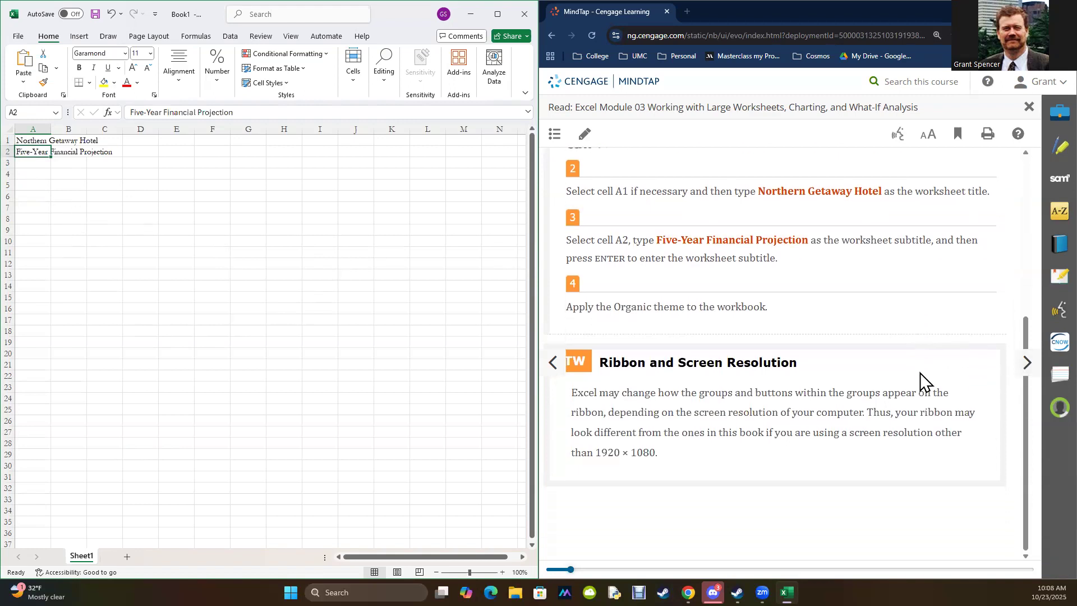
left_click(1029, 364)
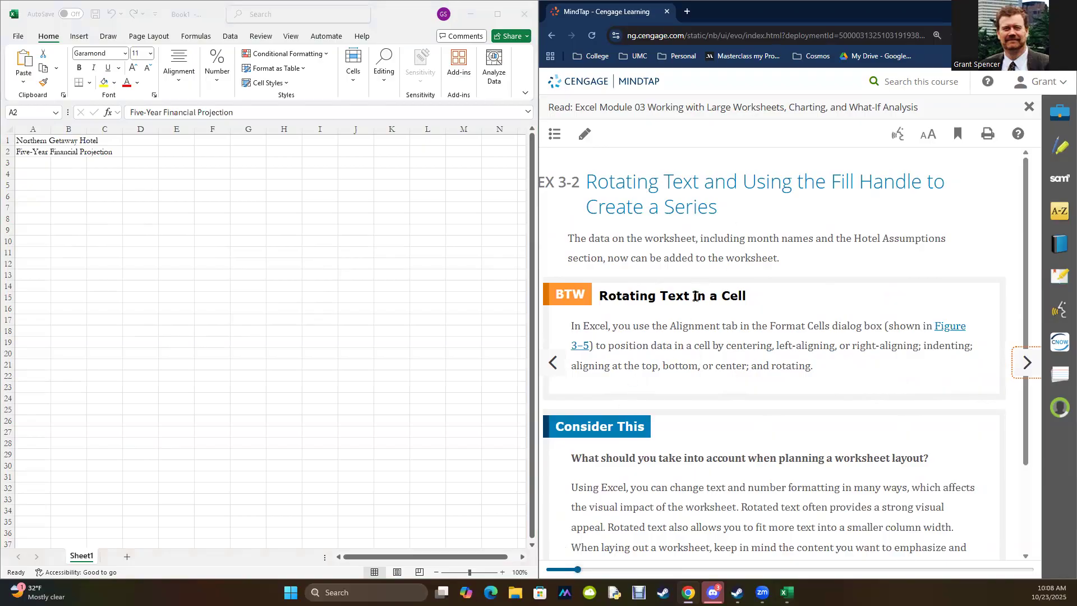
scroll(697, 303, "down", 2)
scroll(698, 308, "up", 2)
left_click(31, 154)
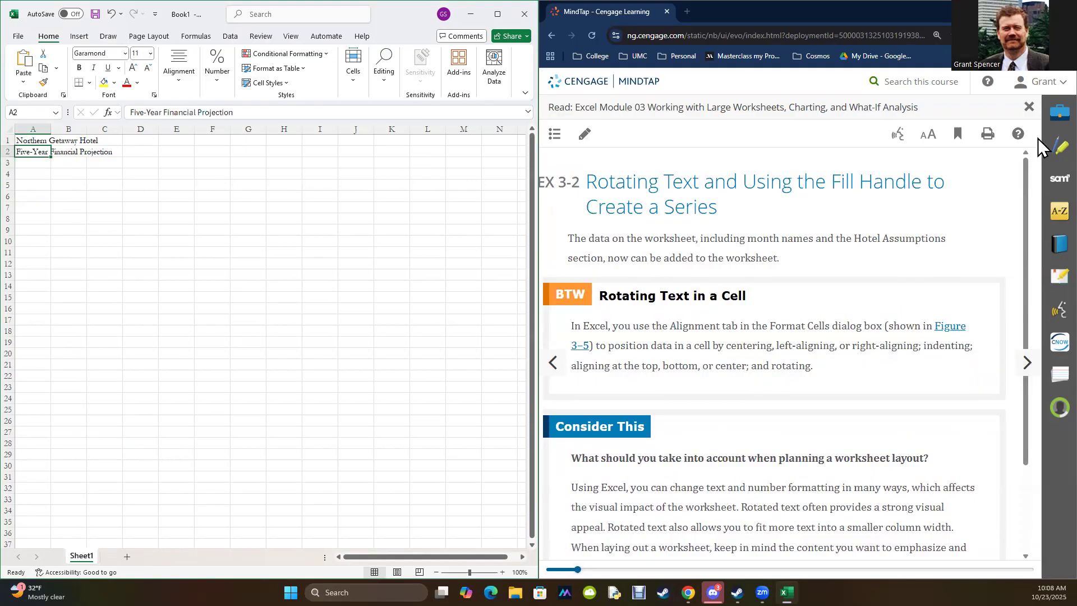
left_click(1027, 363)
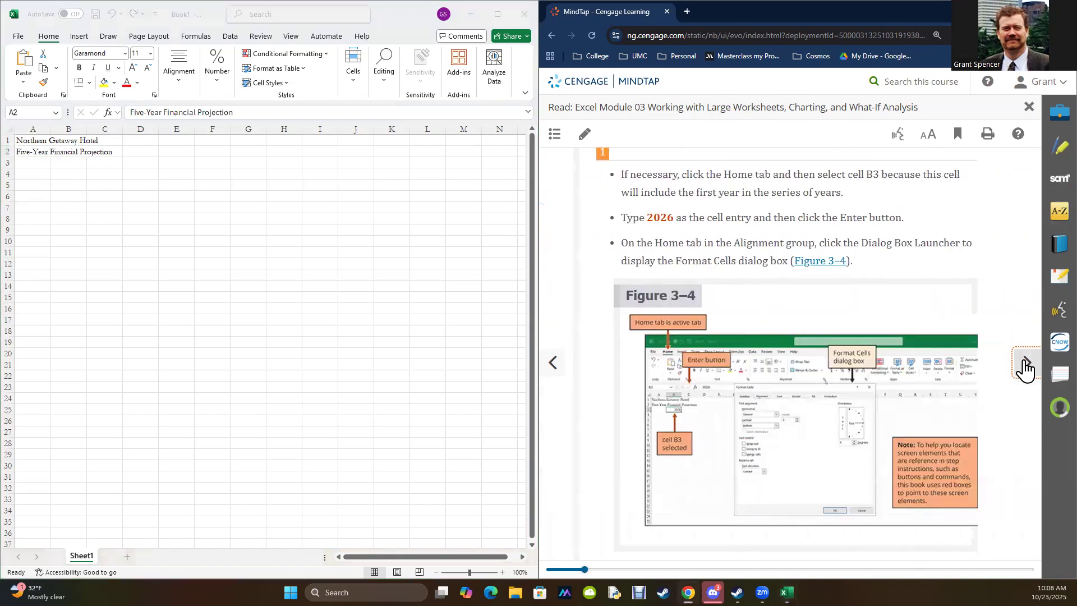
scroll(766, 278, "down", 5)
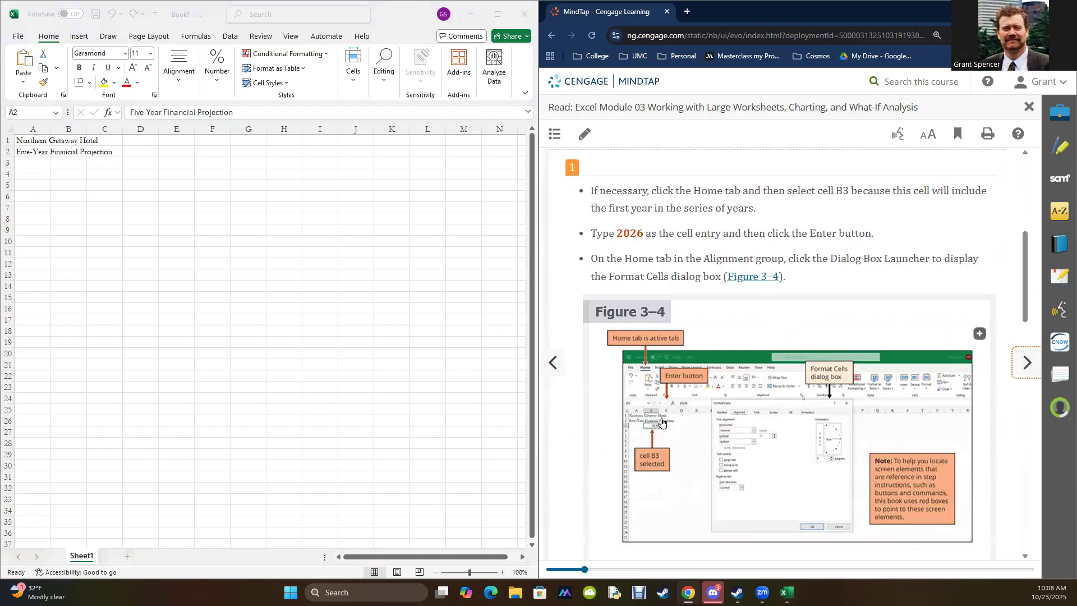
Step: Enter the first projection year, 2026, in cell B3
double_click(630, 233)
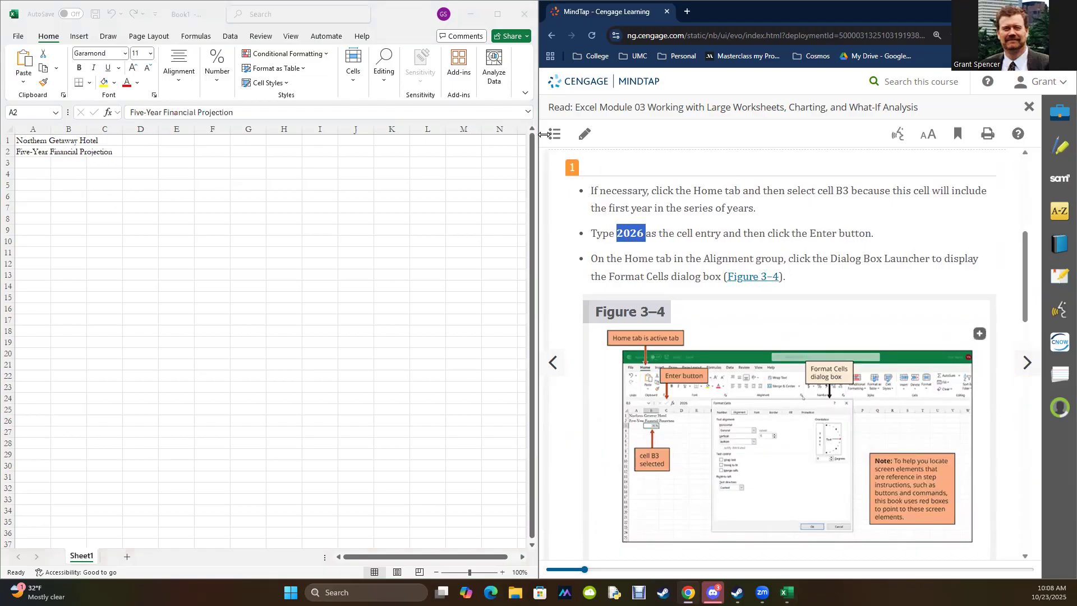
left_click(69, 165)
left_click(167, 112)
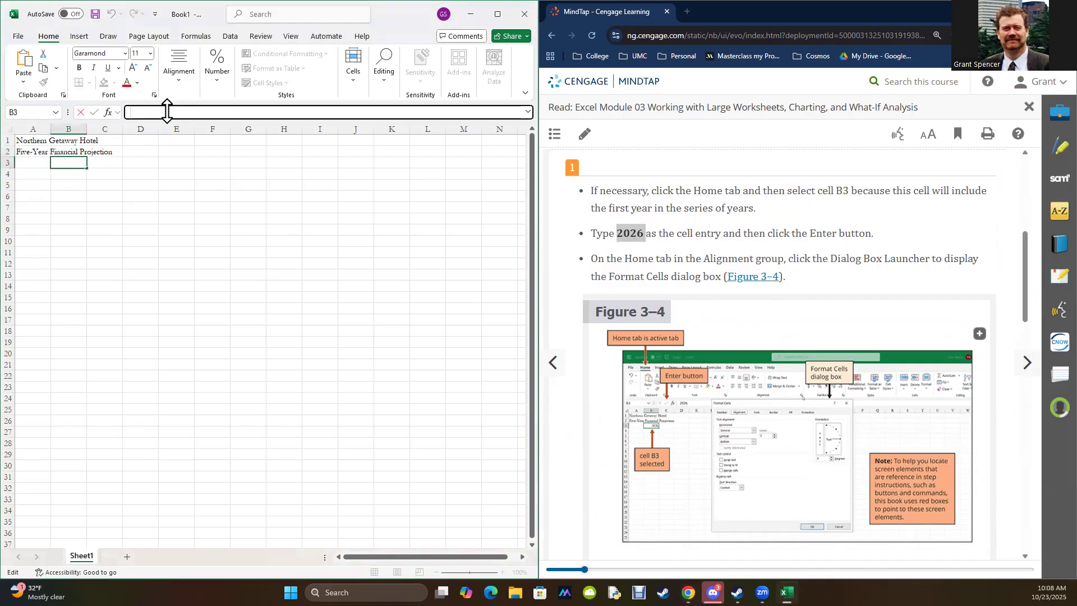
key("ctrl+v")
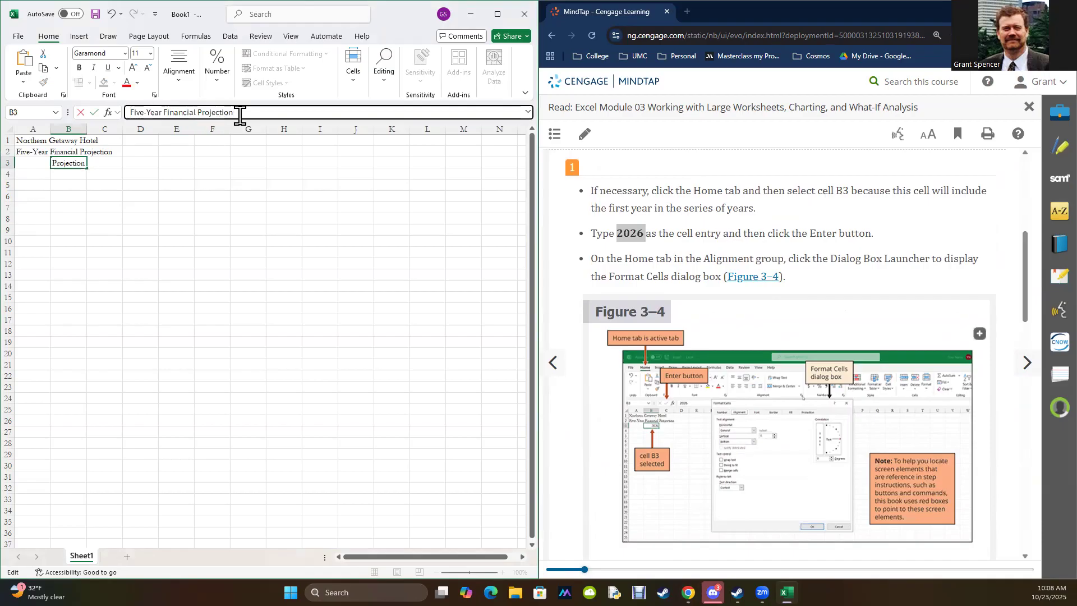
left_click_drag(235, 112, 70, 102)
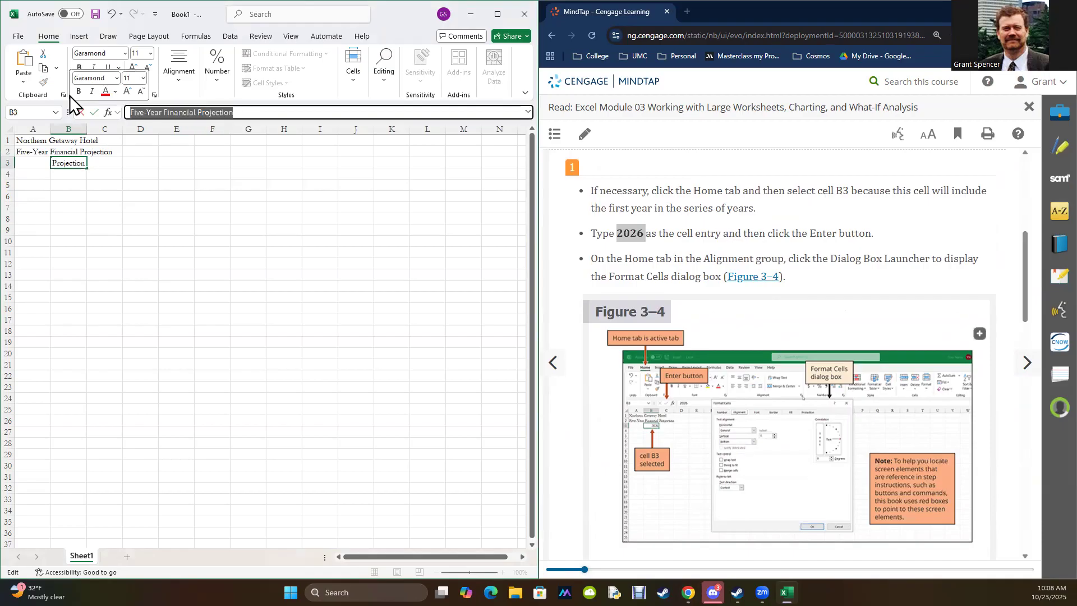
type("2026")
key("Return")
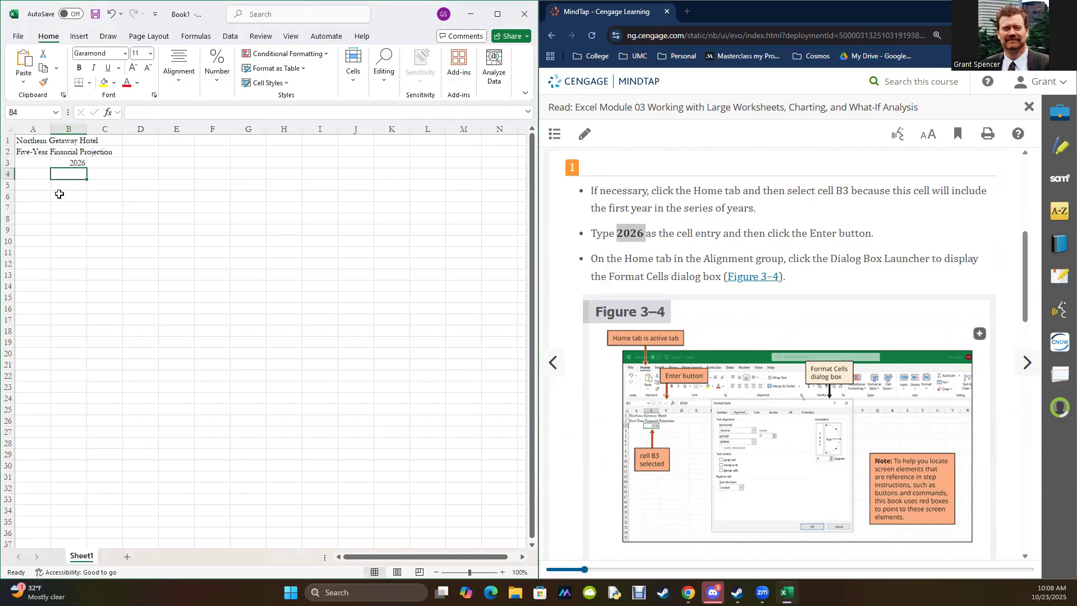
Step: Rotate the text in cell B3 to 60 degrees and check it against Figure 3–6 in the reading
left_click(67, 164)
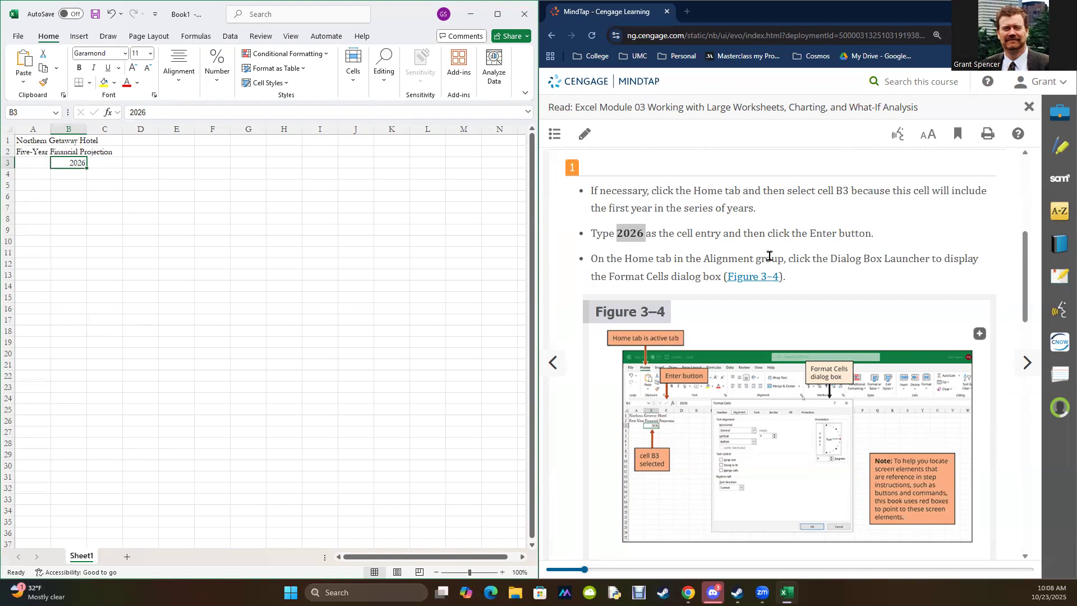
right_click(71, 163)
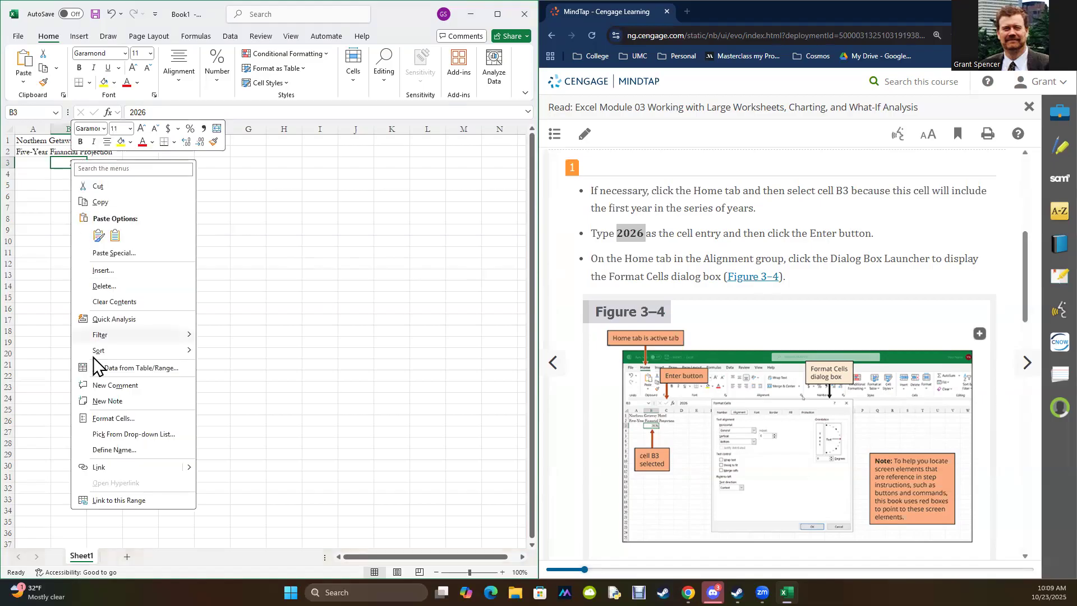
left_click(119, 418)
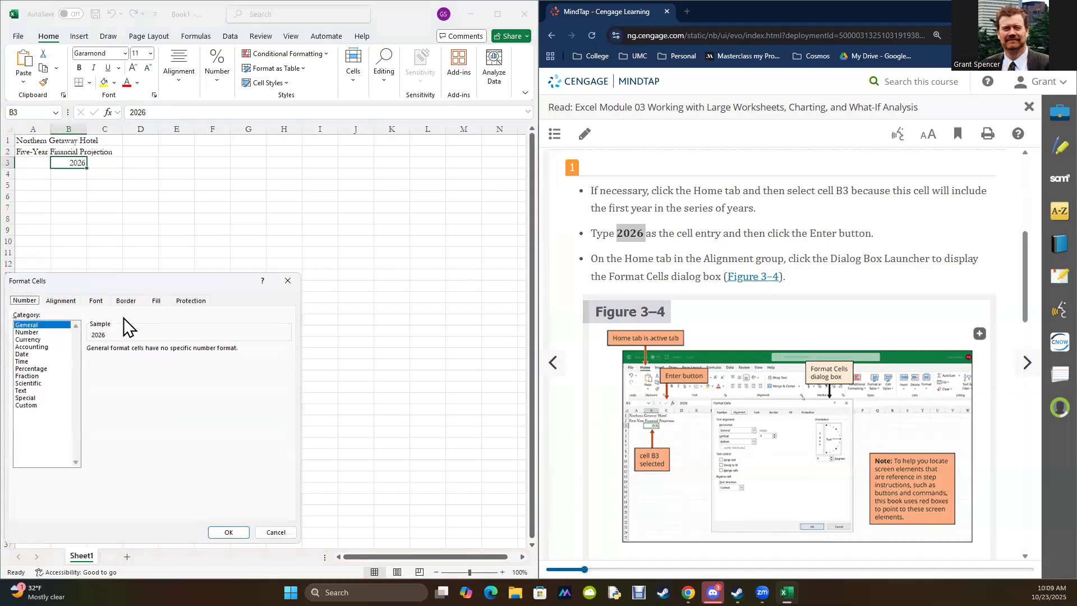
left_click_drag(154, 278, 282, 206)
left_click(191, 227)
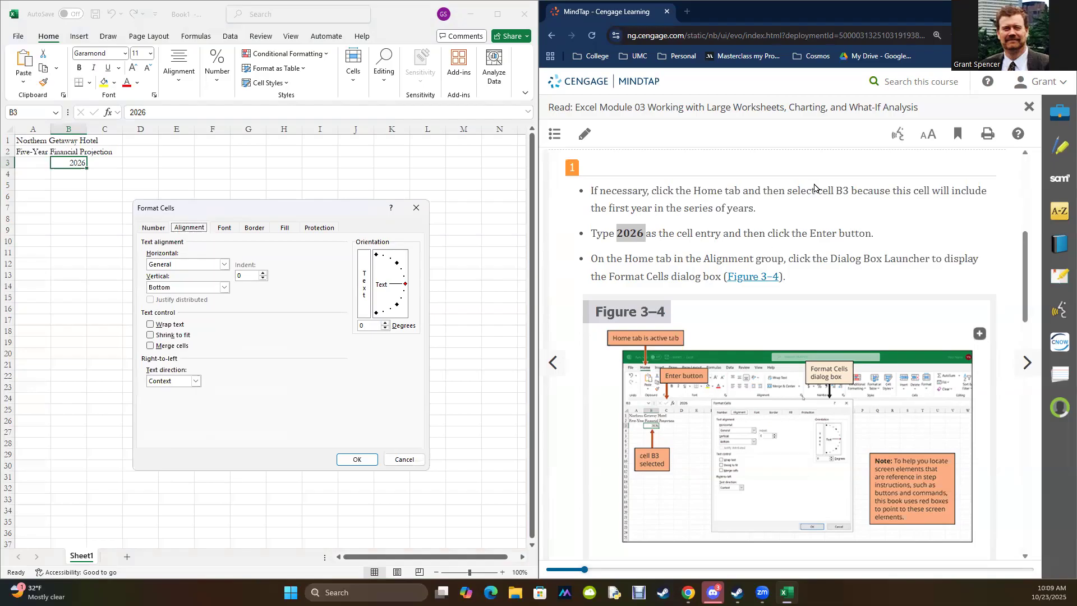
scroll(884, 277, "down", 6)
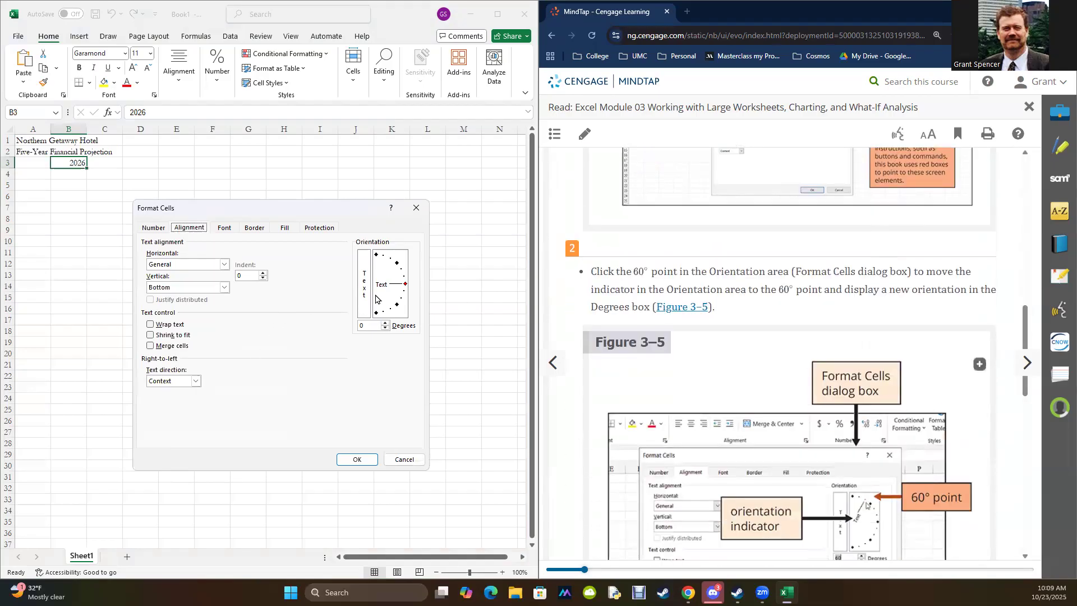
left_click_drag(406, 285, 388, 263)
scroll(861, 292, "down", 6)
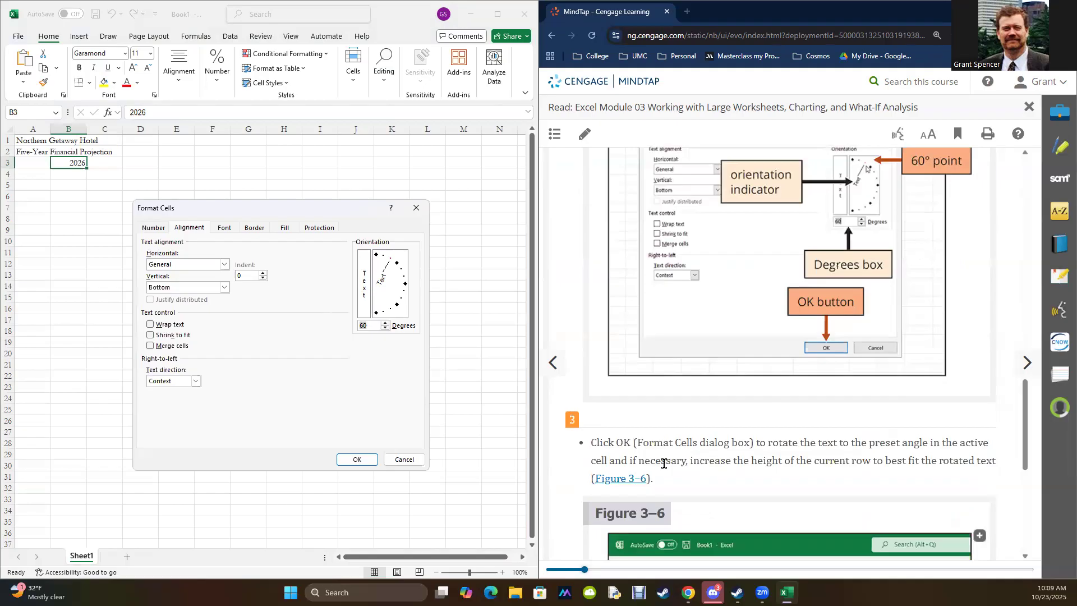
left_click(366, 462)
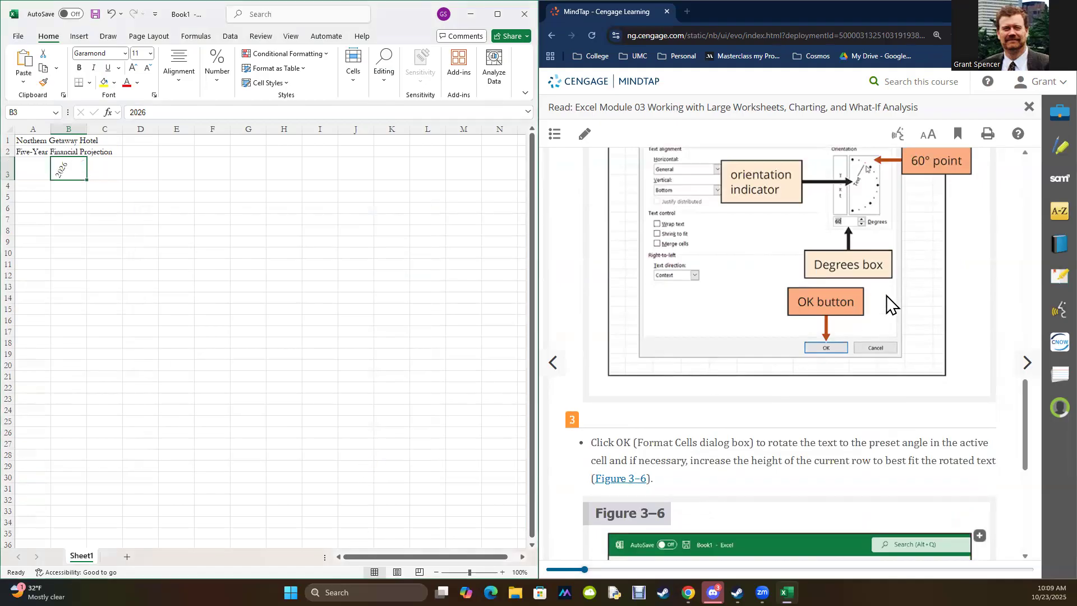
scroll(875, 292, "down", 4)
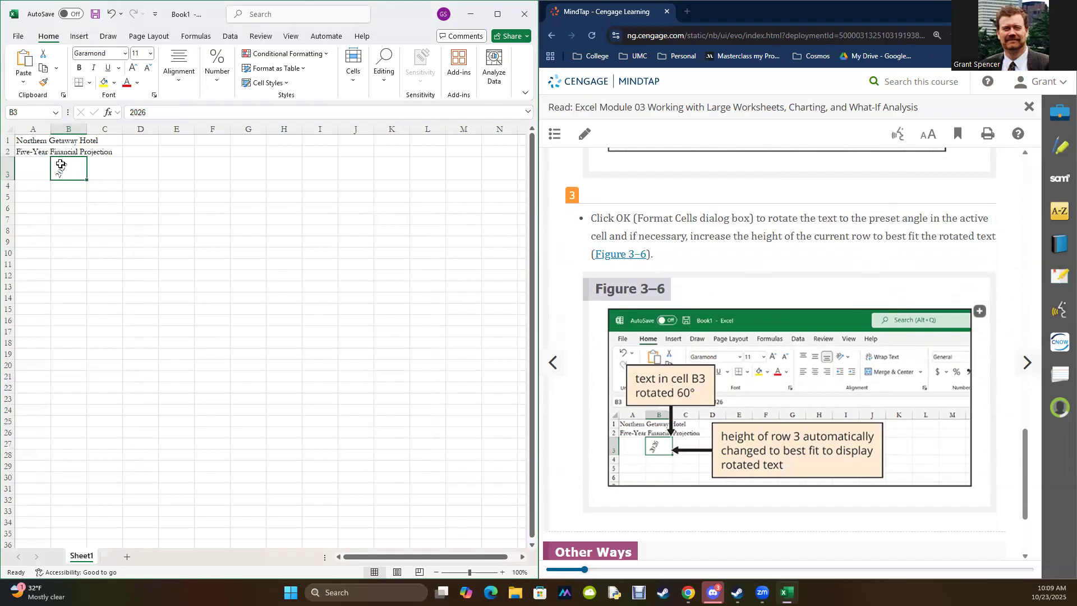
left_click(107, 167)
left_click(141, 165)
left_click(168, 165)
left_click(207, 165)
left_click(248, 166)
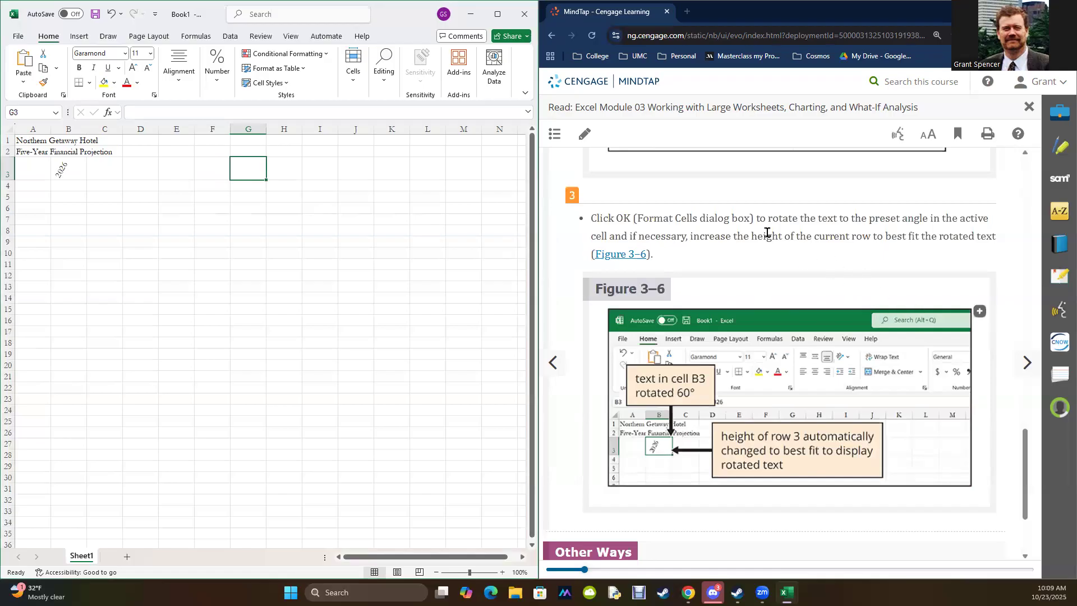
Step: Advance the reading to EX 3-2b and review the instructions for creating a series of years with the fill handle
scroll(782, 229, "down", 2)
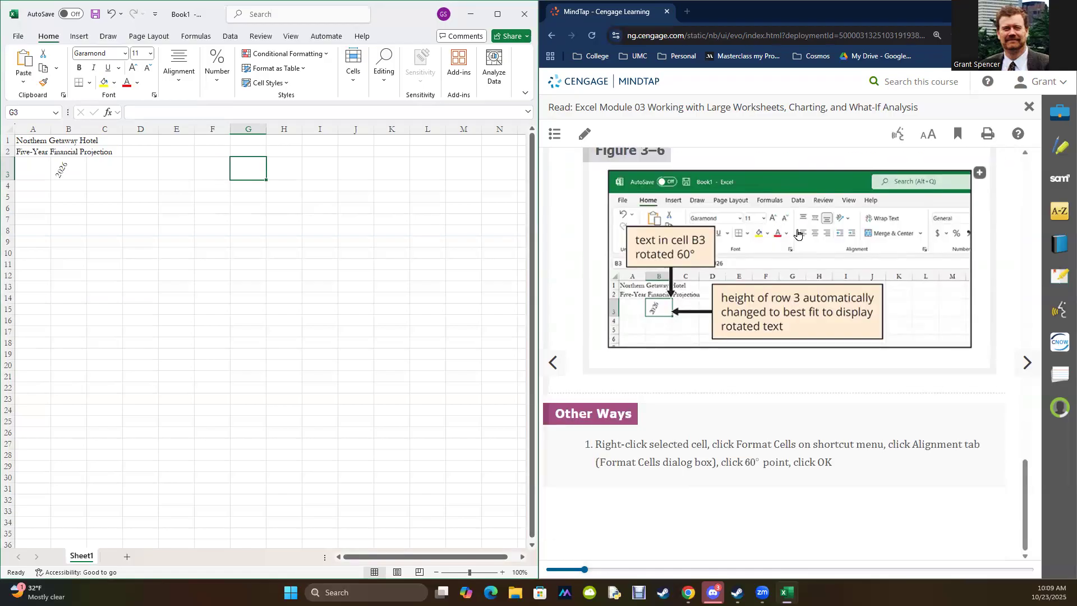
left_click(1029, 366)
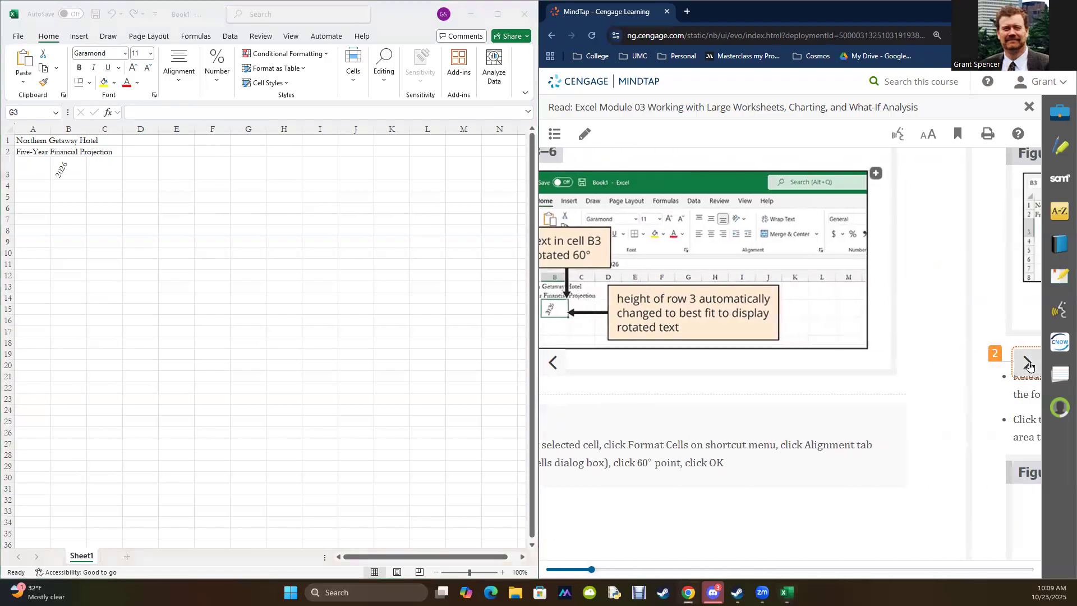
scroll(896, 345, "up", 3)
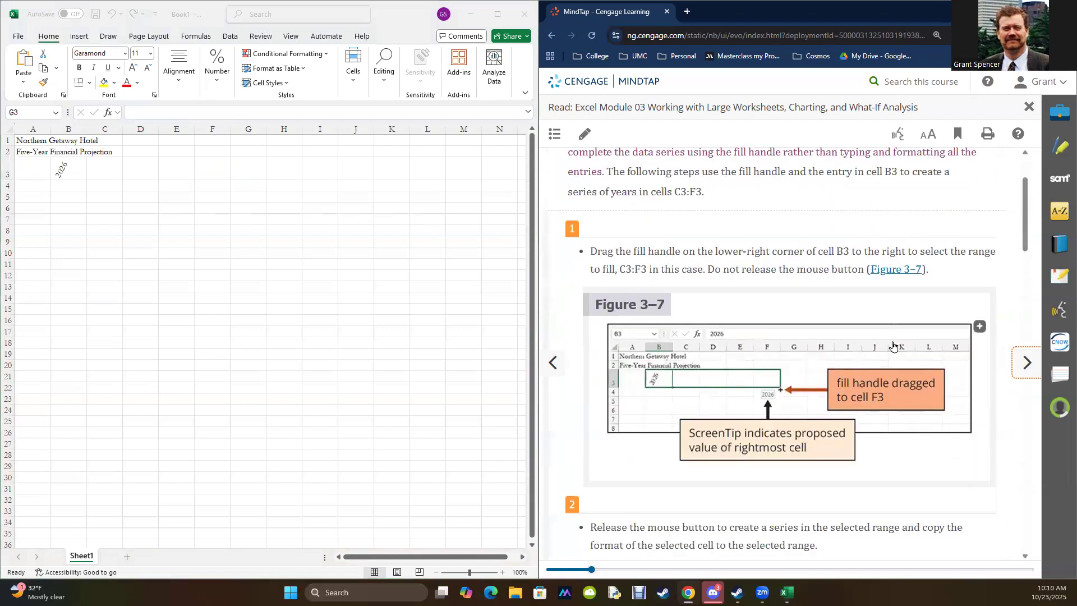
scroll(893, 346, "up", 2)
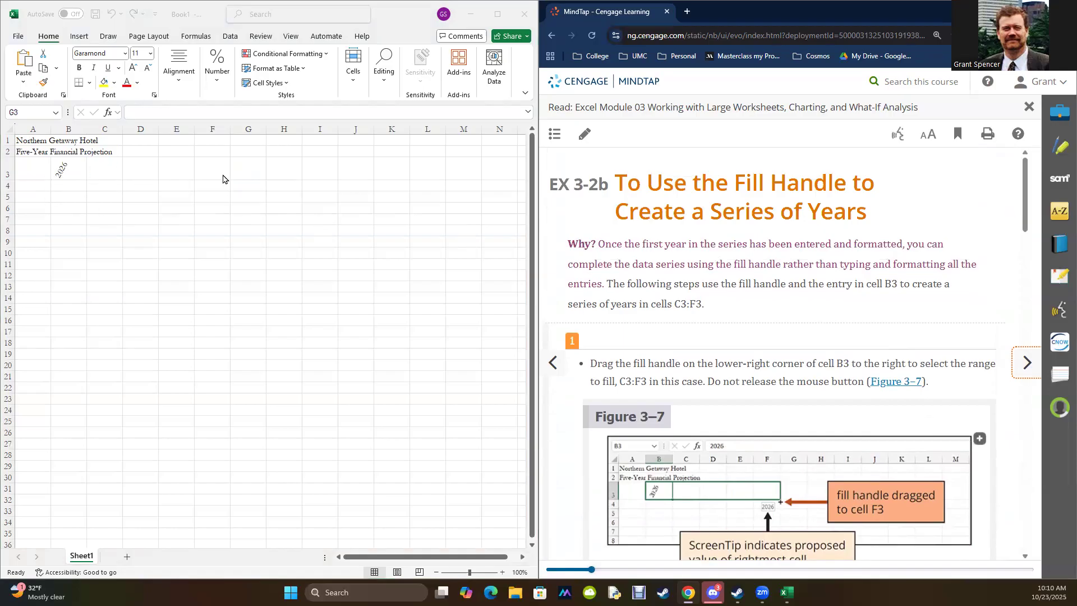
scroll(773, 219, "down", 10)
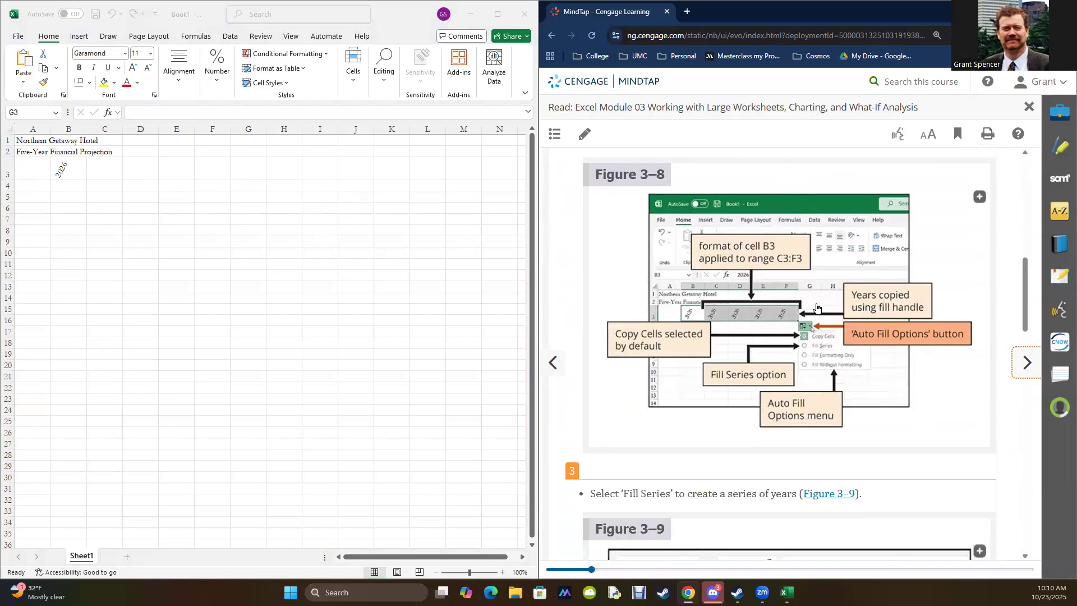
scroll(793, 268, "up", 4)
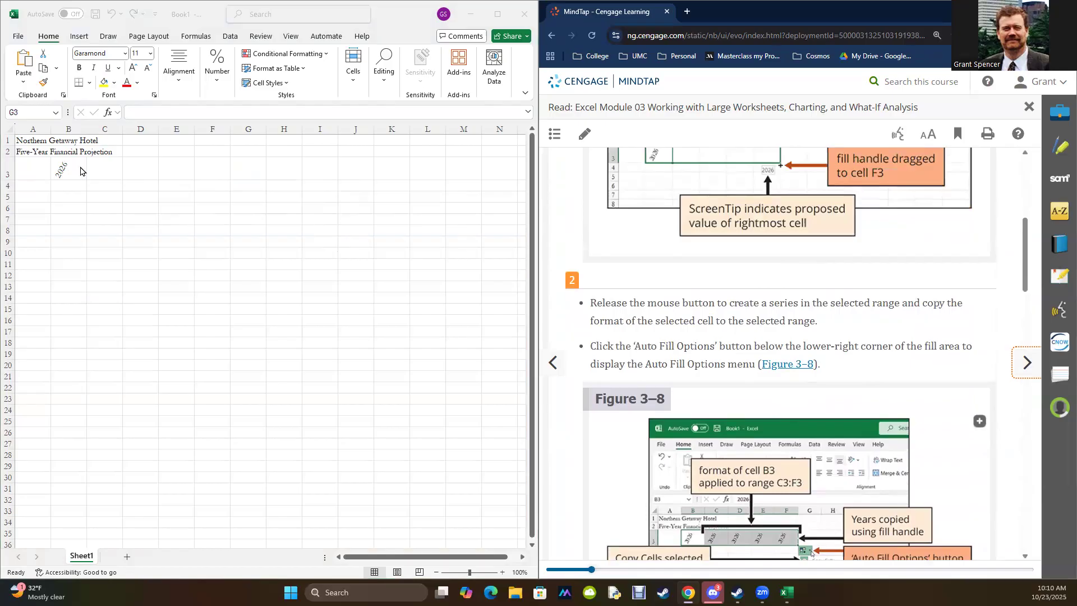
scroll(688, 341, "up", 2)
scroll(729, 392, "down", 3)
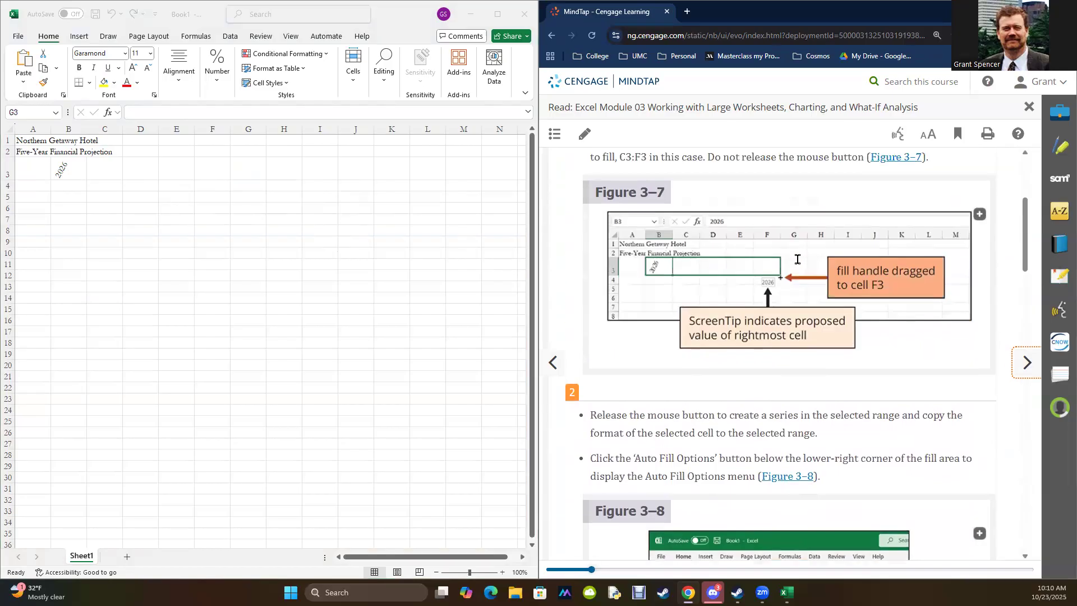
scroll(796, 258, "up", 7)
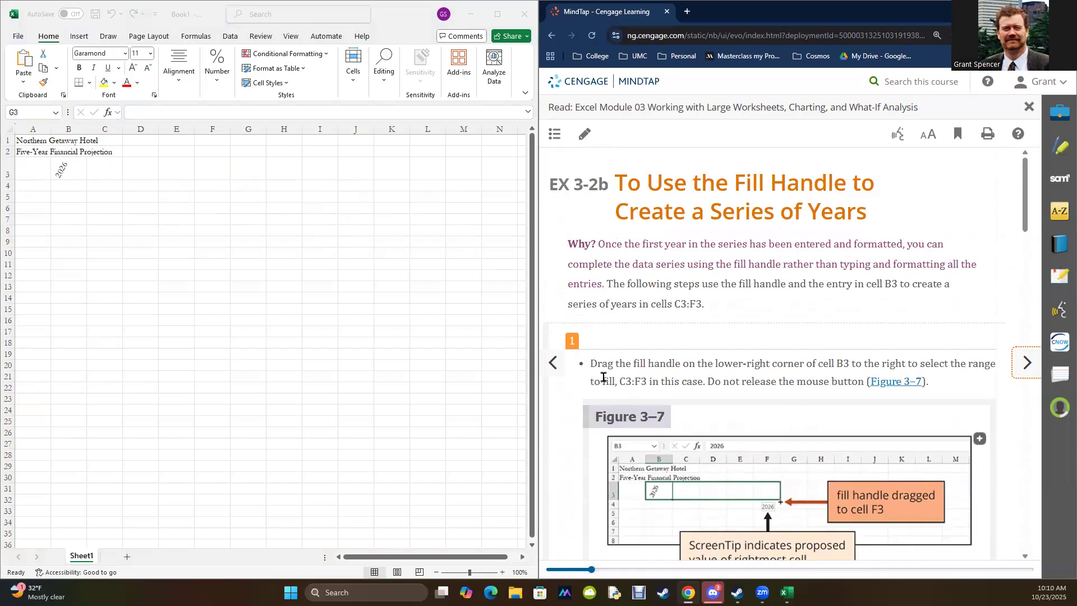
left_click(66, 170)
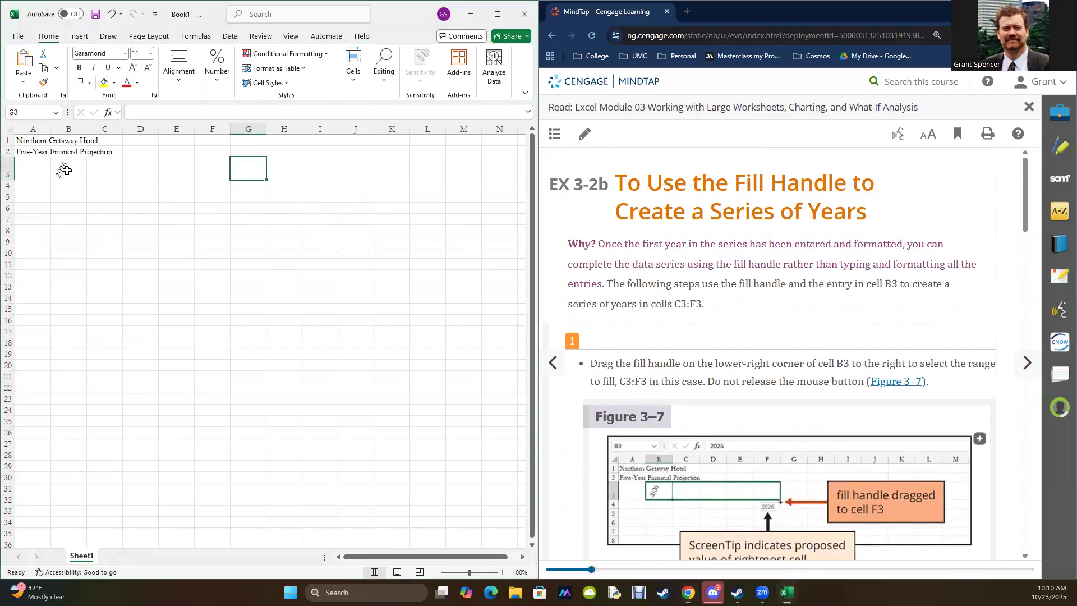
left_click(66, 170)
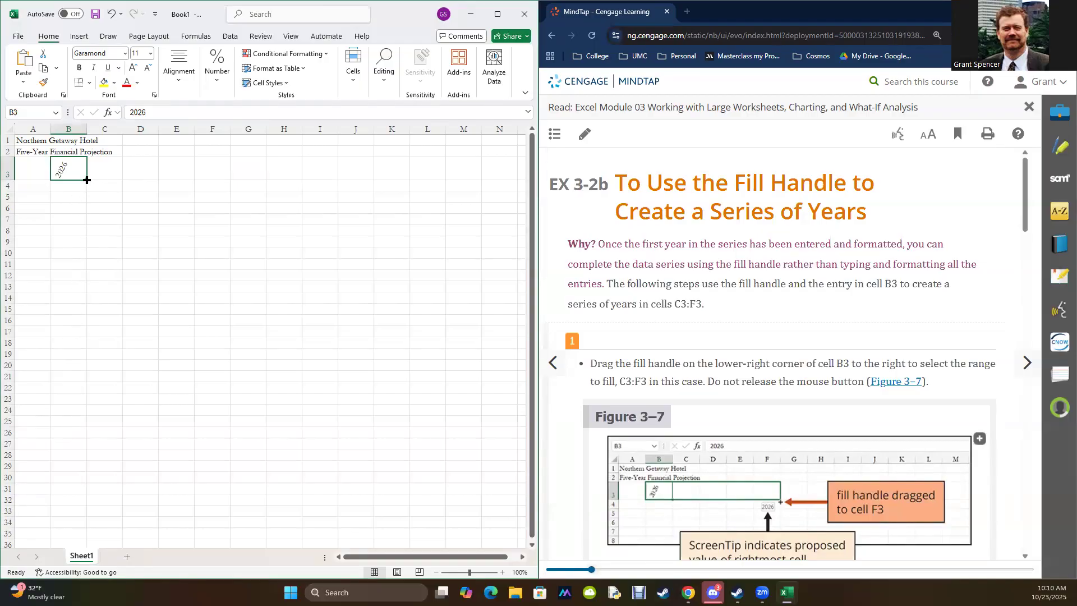
left_click_drag(86, 180, 216, 181)
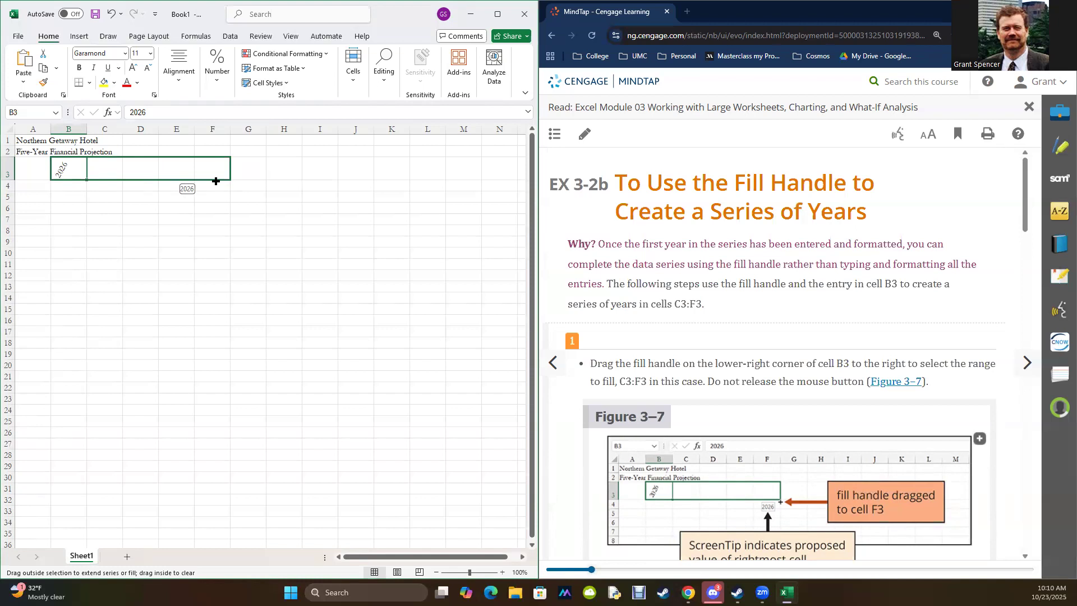
left_click_drag(216, 181, 216, 181)
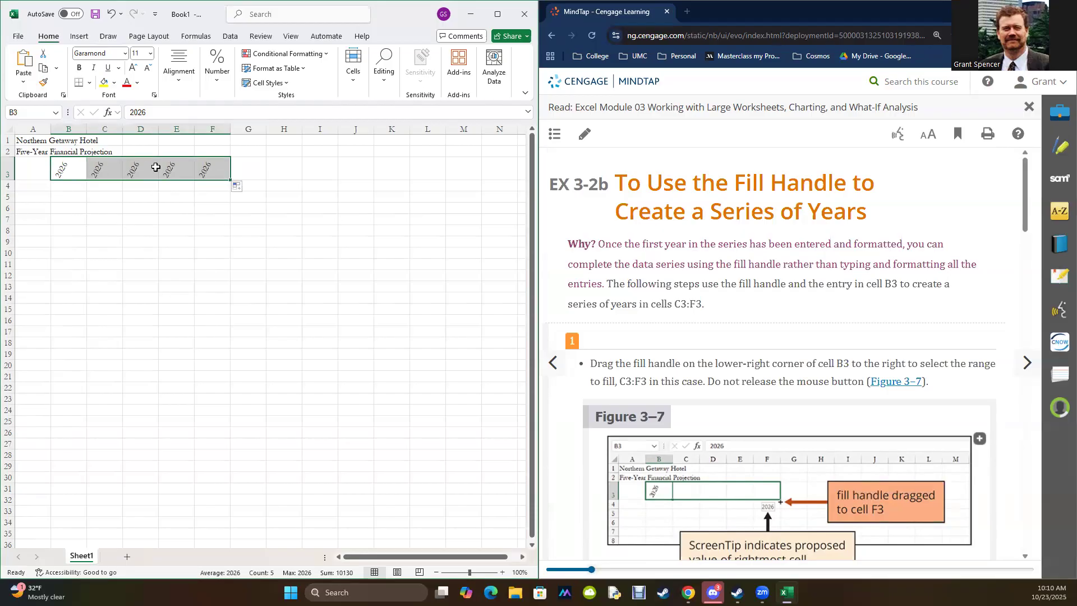
left_click_drag(172, 285, 170, 275)
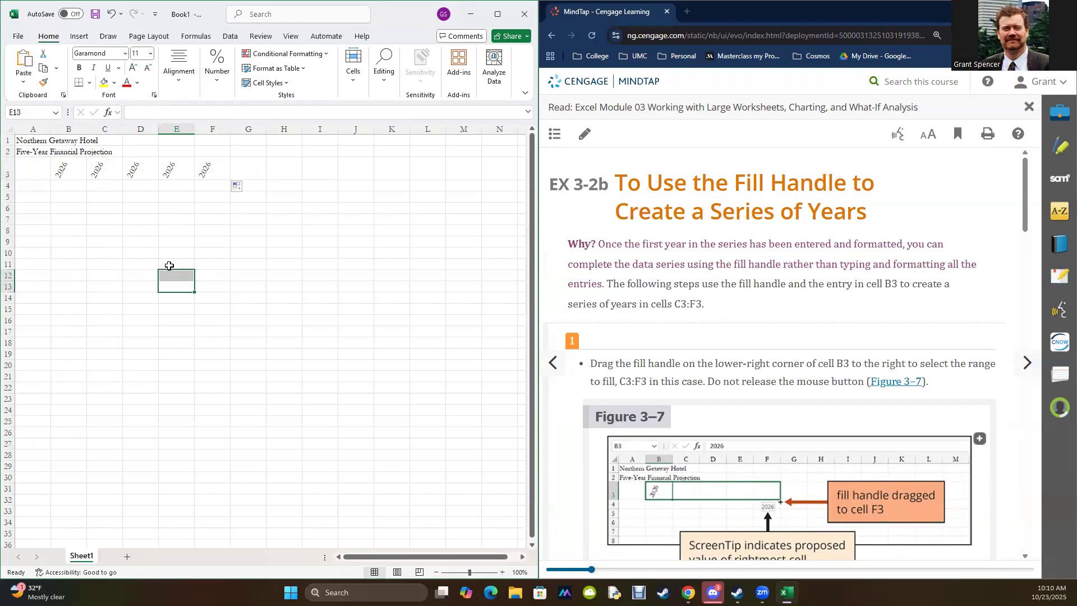
key("ctrl+z")
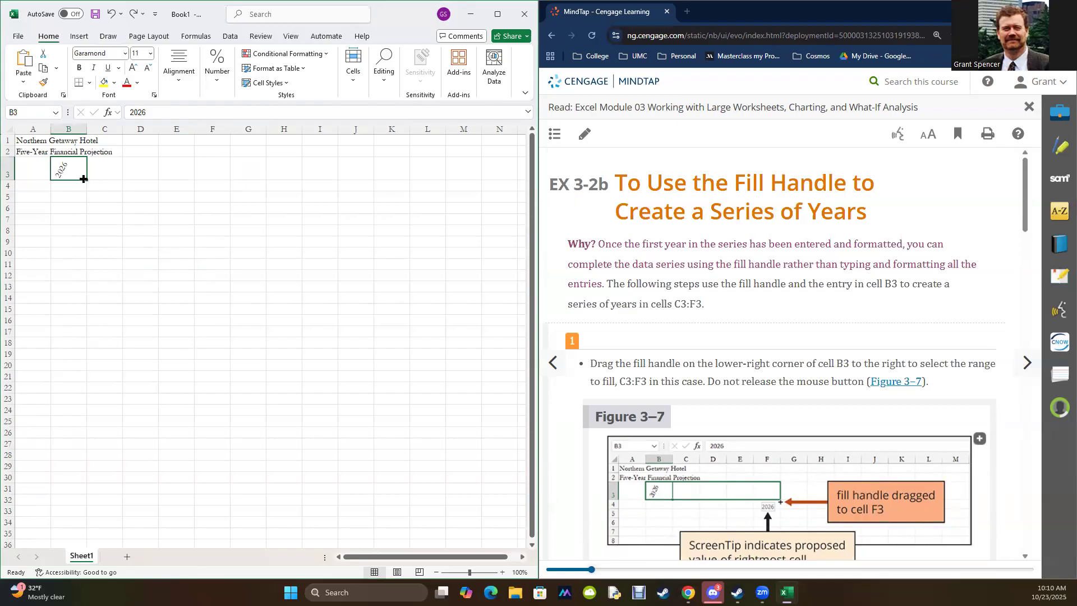
Step: Fill cell B3 across C3:F3 as a series so the years run from 2026 to 2030
left_click_drag(85, 179, 218, 179)
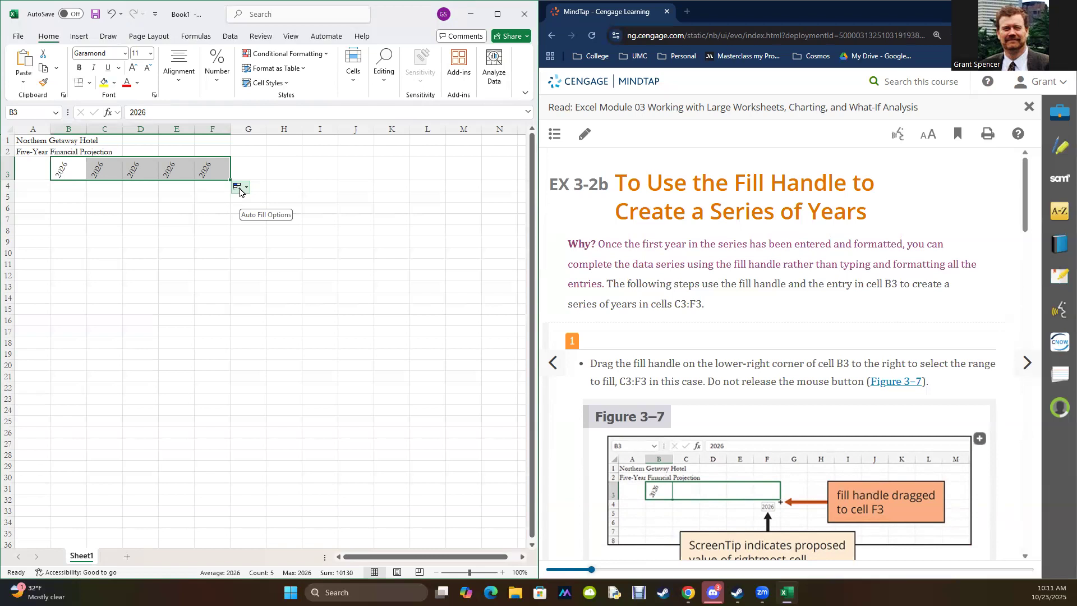
left_click(247, 191)
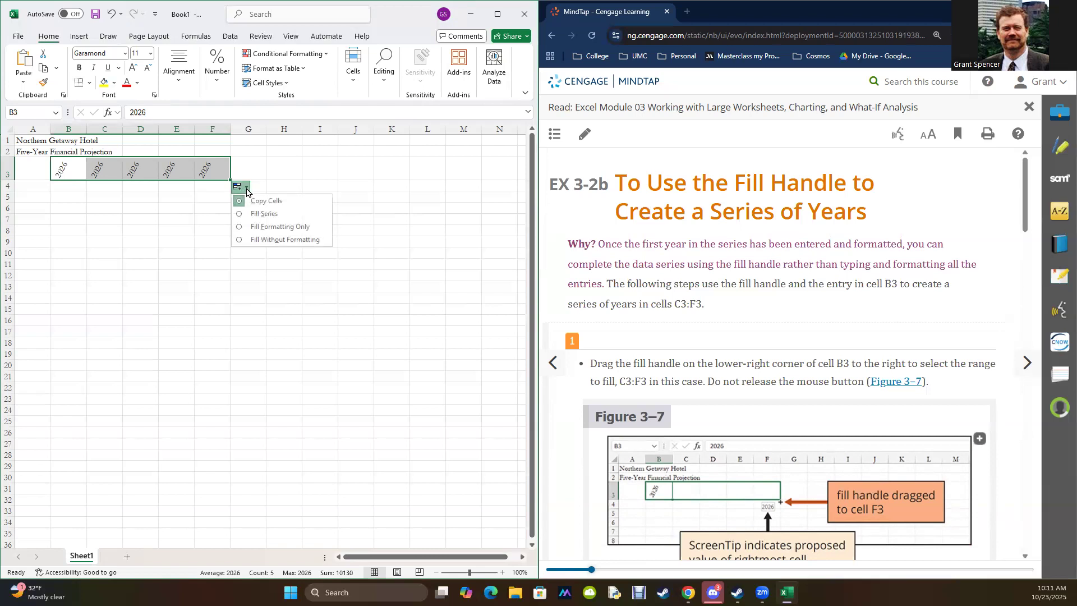
left_click(241, 216)
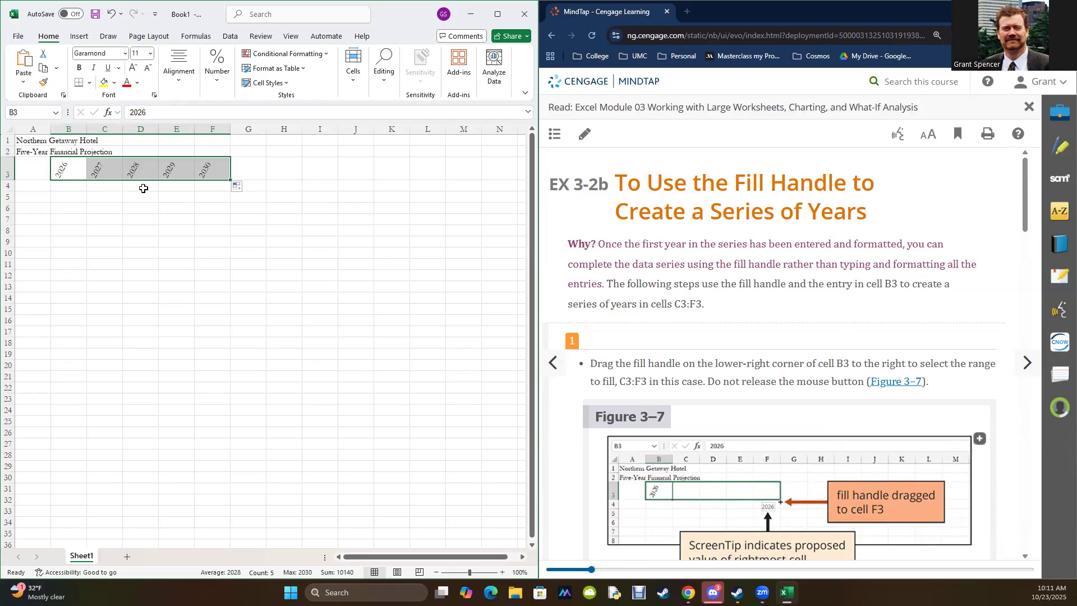
Step: Select cell G3 and read ahead to instruction 4 with Figure 3–10 on the Total and Chart column headings
left_click(251, 169)
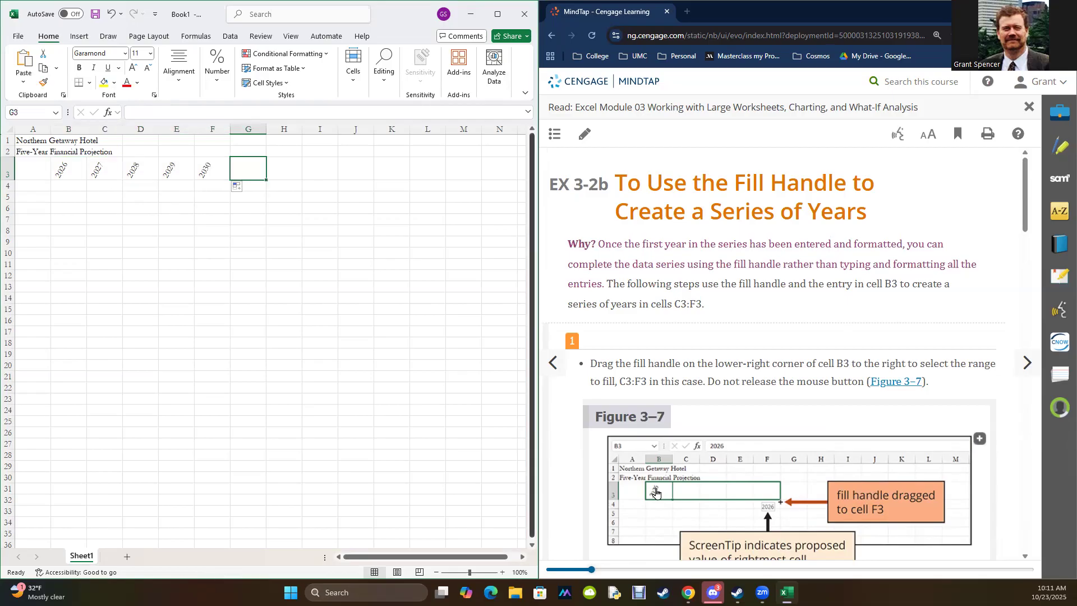
scroll(842, 348, "down", 10)
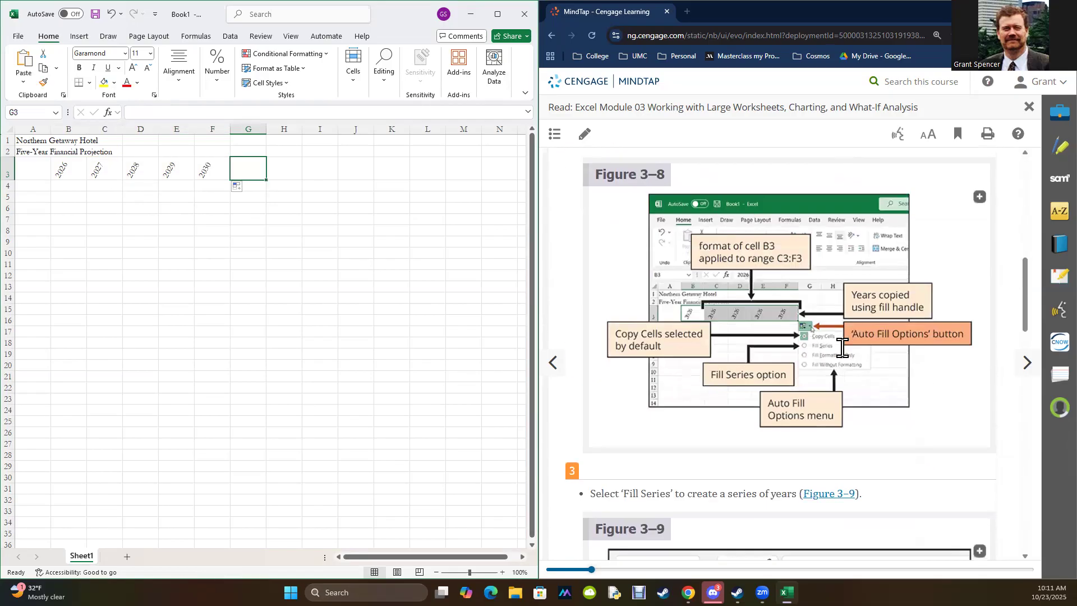
scroll(842, 348, "down", 9)
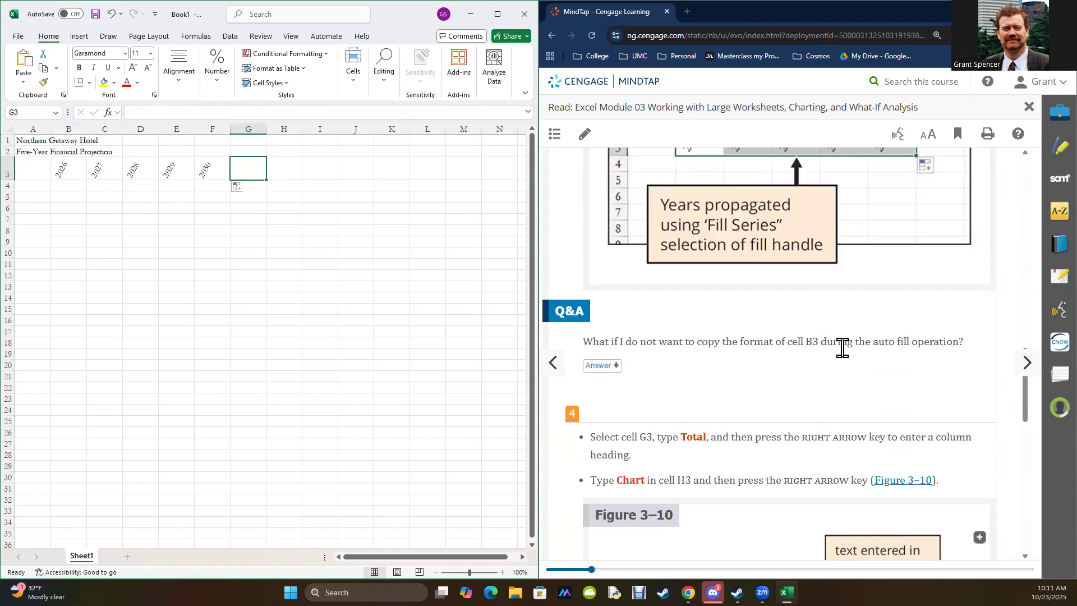
scroll(842, 348, "down", 4)
scroll(842, 348, "up", 2)
scroll(842, 348, "down", 3)
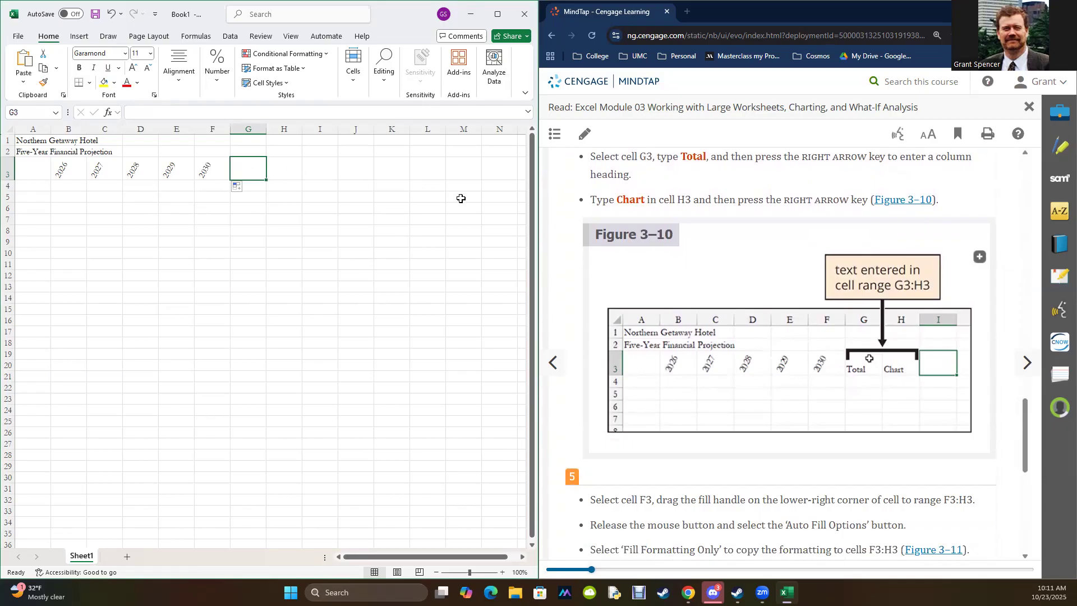
Step: Enter the column headings Total in cell G3 and Chart in cell H3
type("tOTAL")
key("BackSpace")
key("BackSpace")
key("BackSpace")
key("BackSpace")
key("BackSpace")
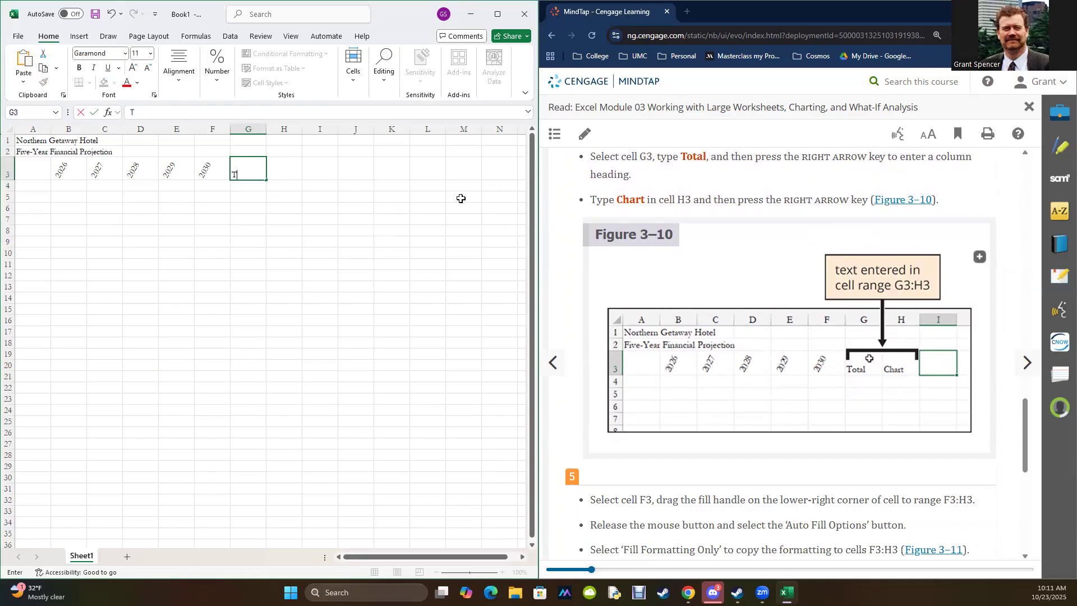
key("Right")
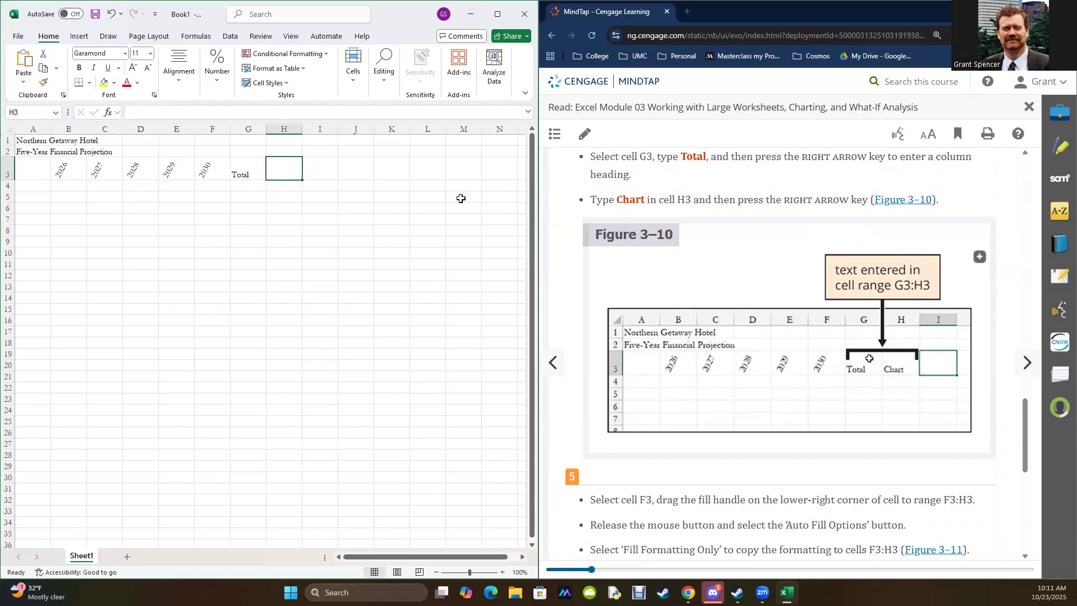
type("Chart")
key("Return")
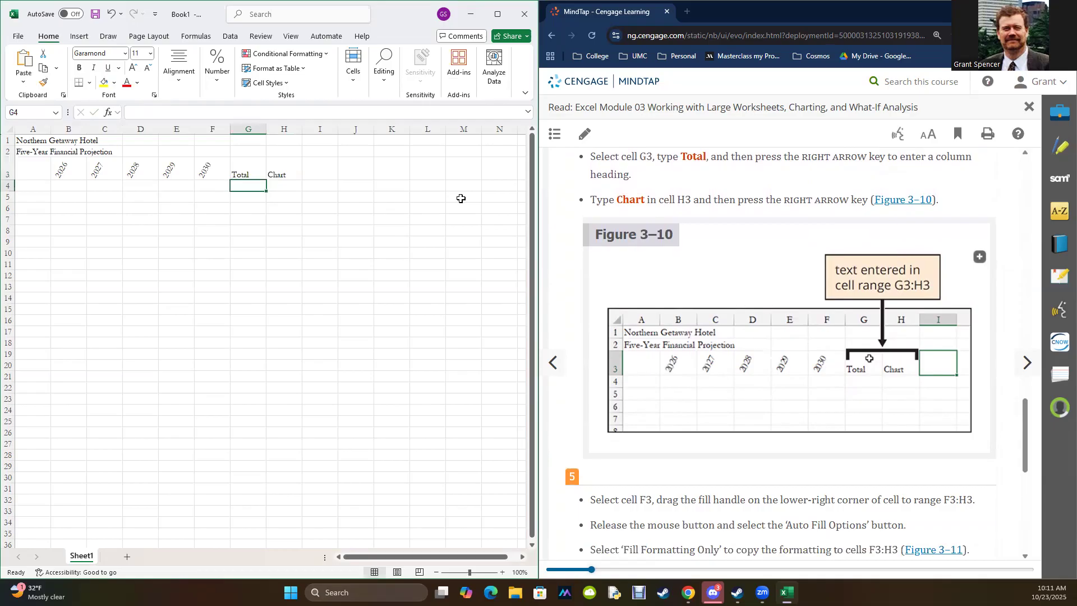
left_click(243, 167)
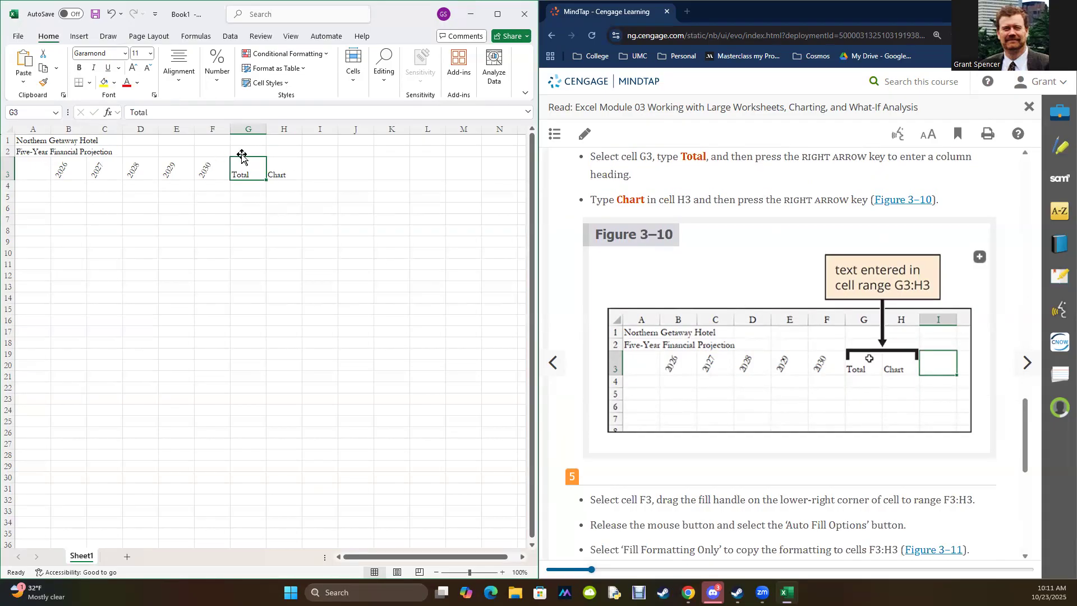
left_click(246, 238)
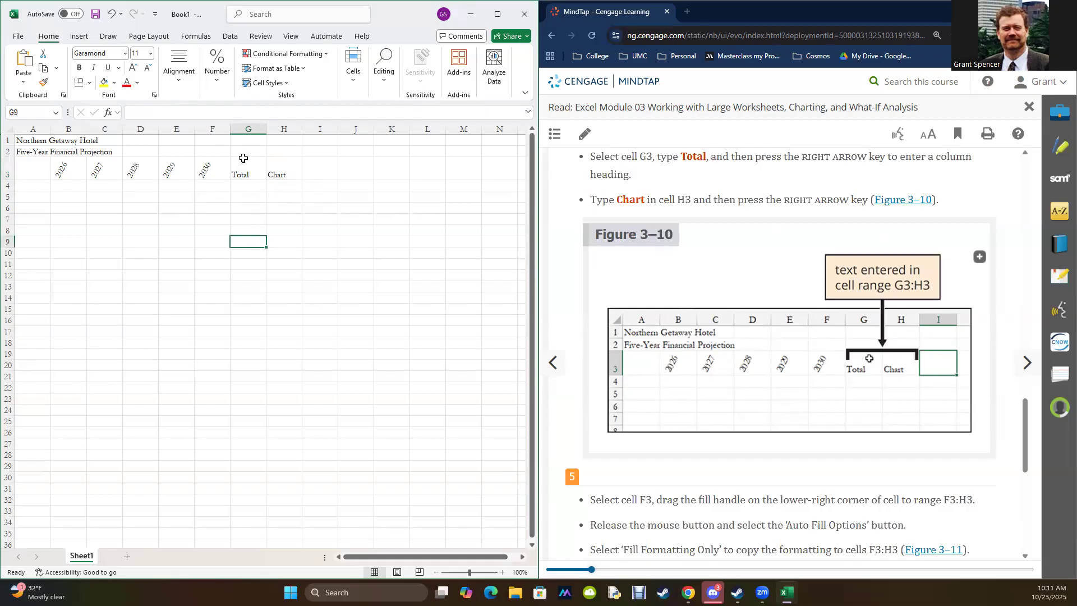
scroll(717, 332, "down", 5)
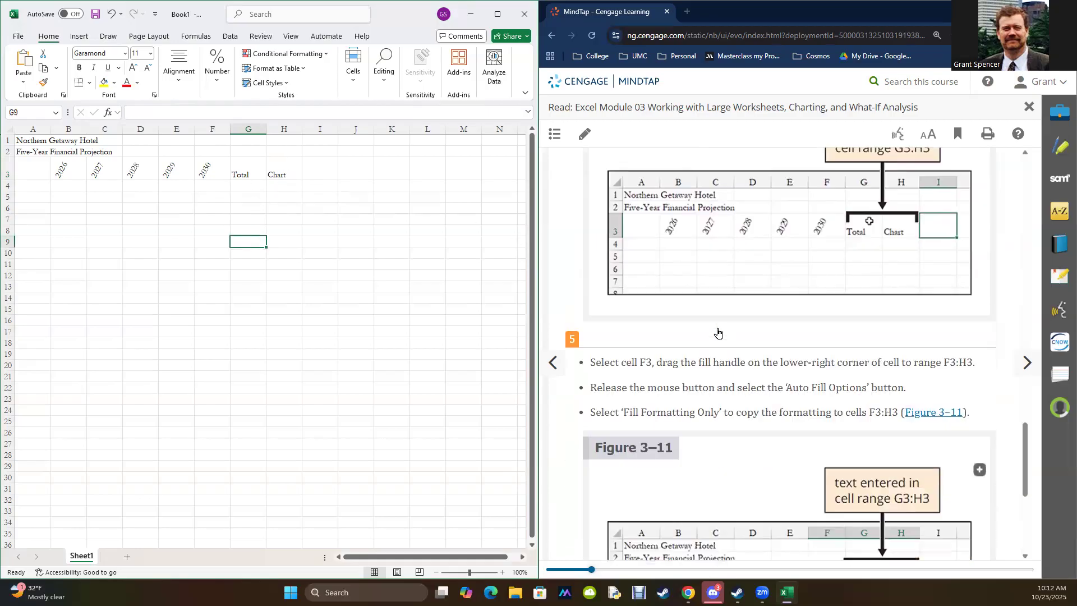
left_click(208, 166)
left_click_drag(208, 167, 297, 182)
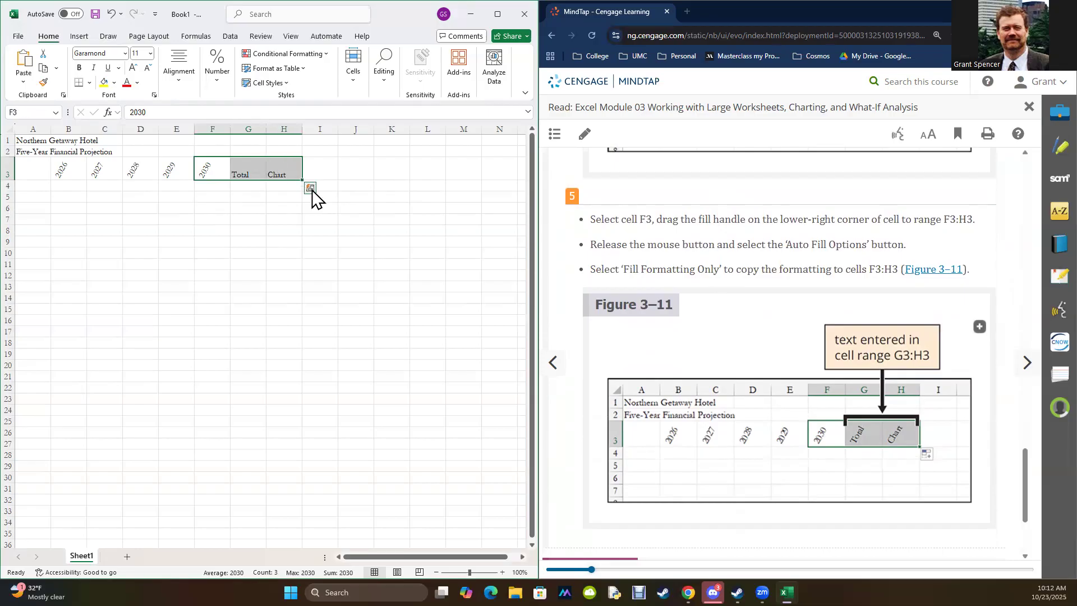
left_click(311, 188)
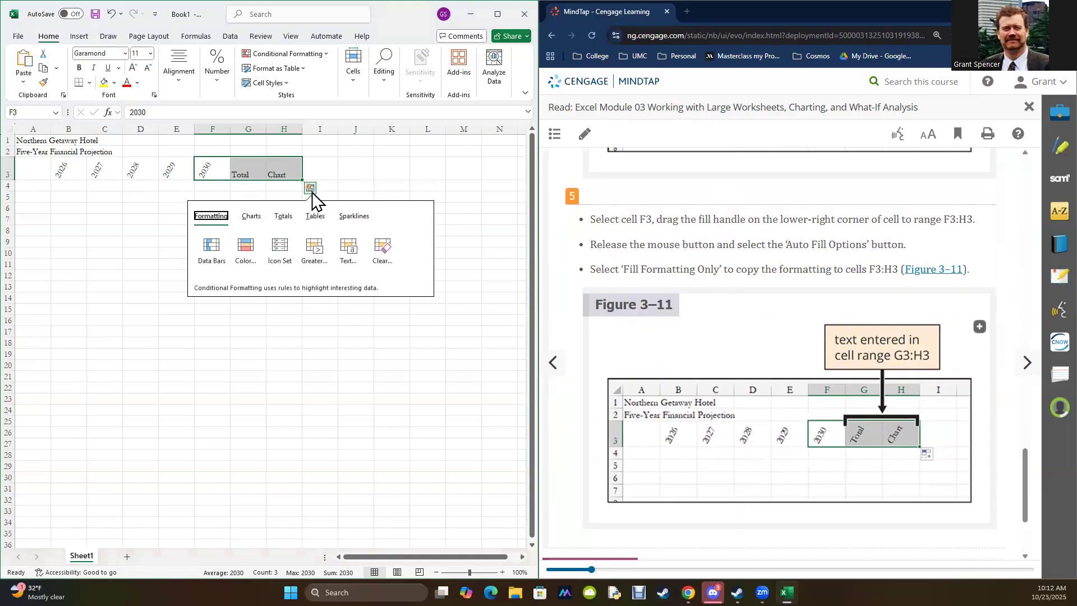
left_click(348, 161)
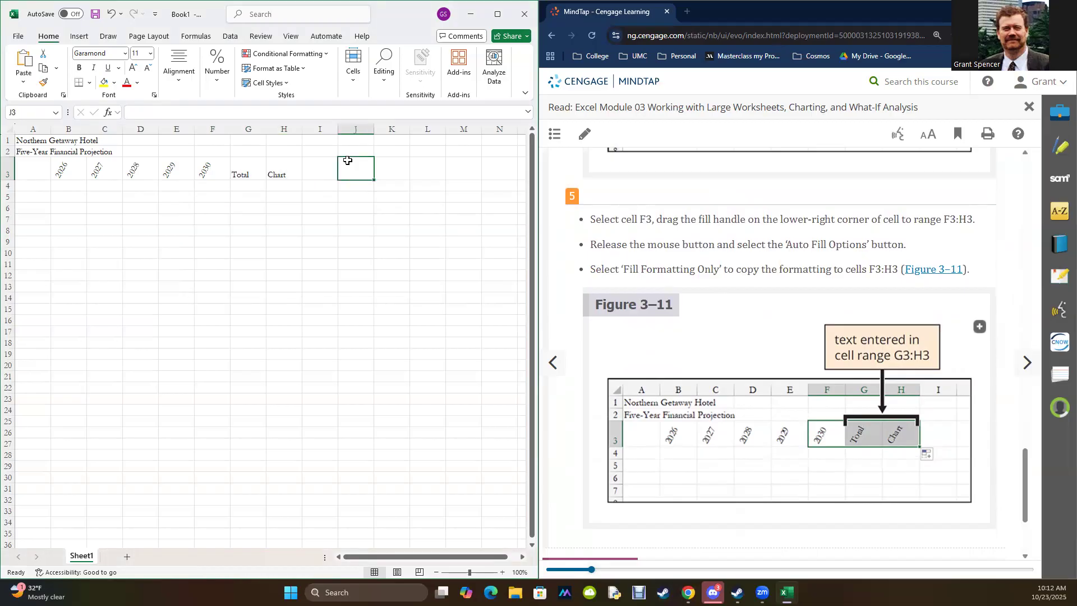
left_click_drag(207, 171, 275, 169)
left_click(273, 219)
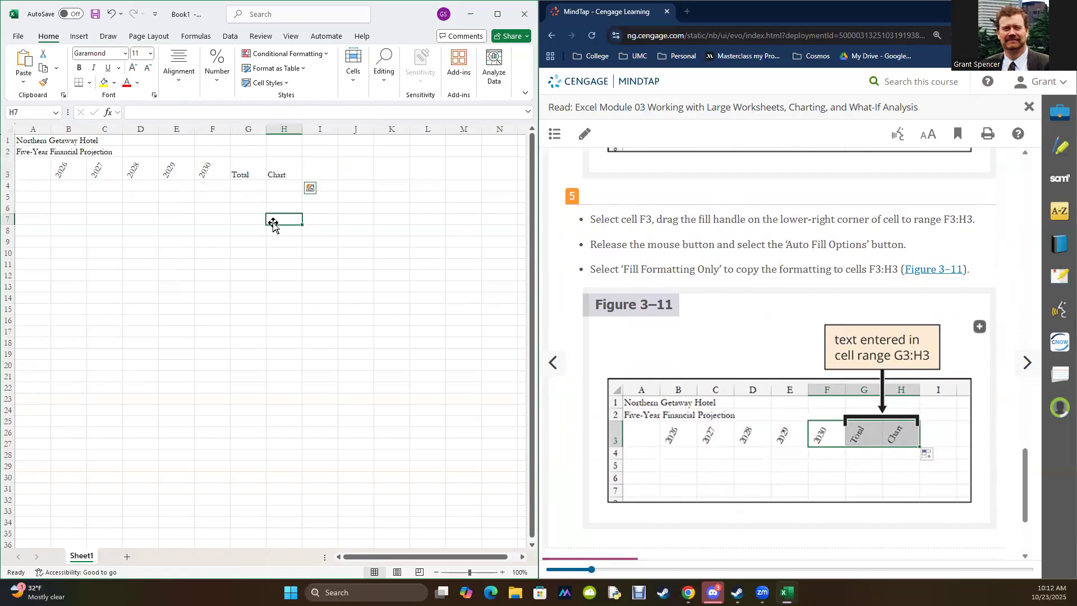
left_click_drag(59, 170, 287, 172)
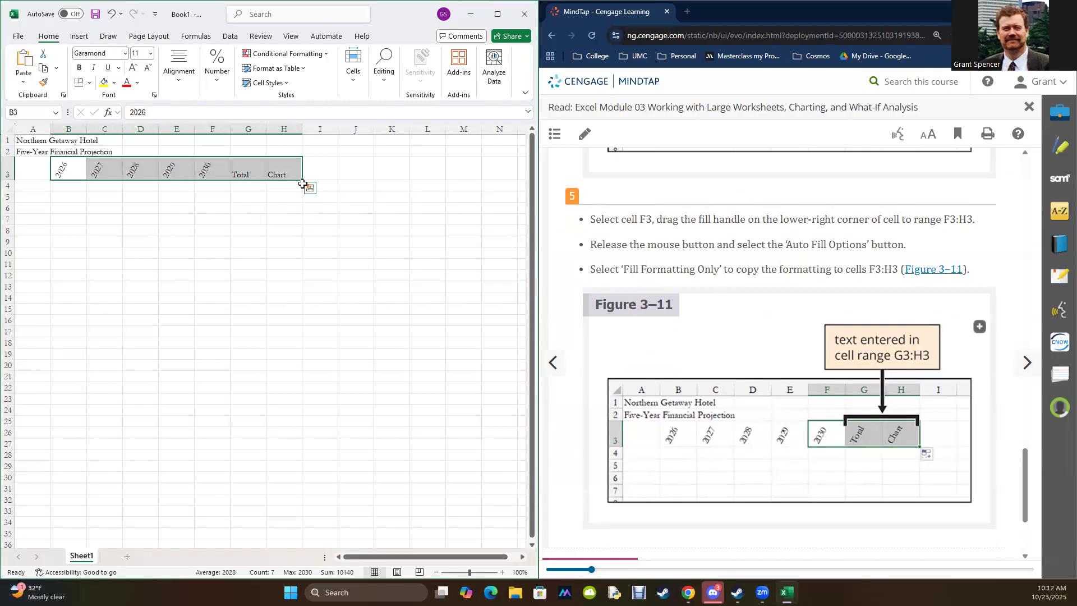
left_click(247, 210)
left_click_drag(204, 172, 278, 170)
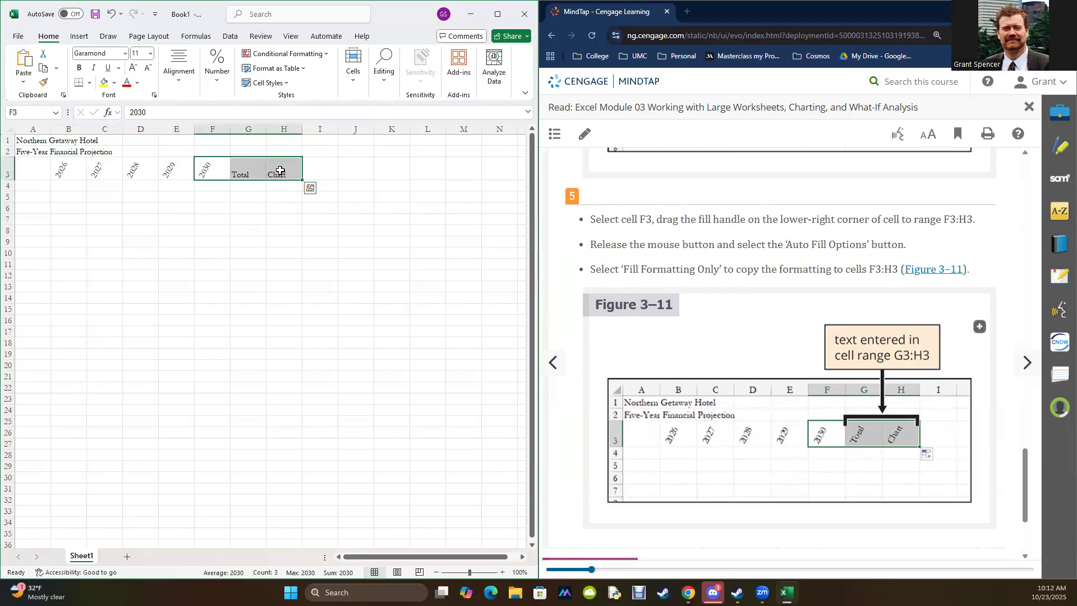
left_click(310, 189)
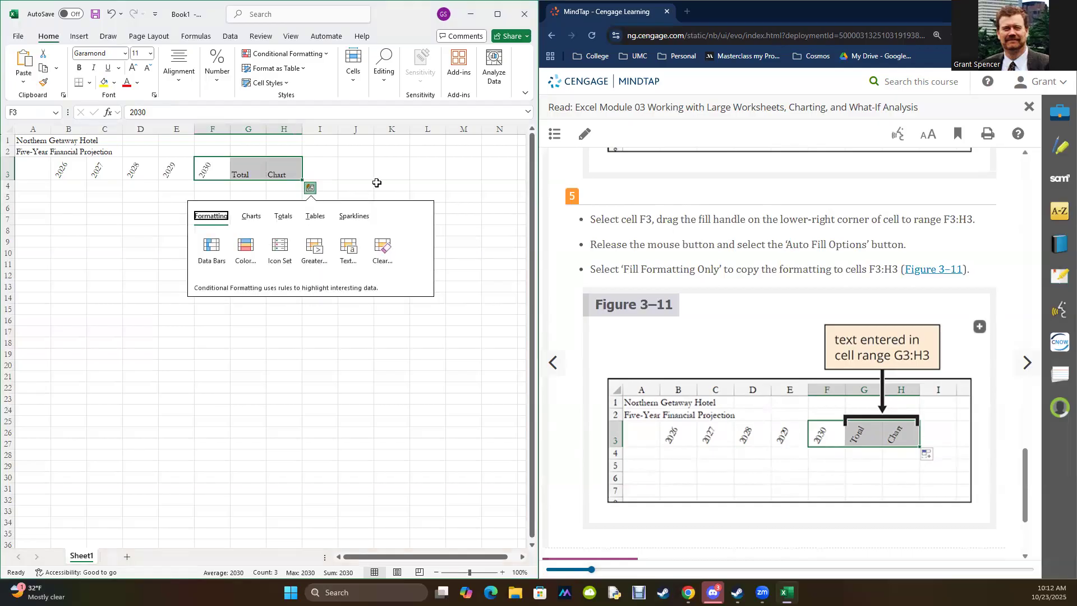
left_click(377, 179)
Step: Rotate the Total and Chart headings in G3:H3 to 60 degrees through the cell format's alignment settings
left_click_drag(240, 171, 273, 168)
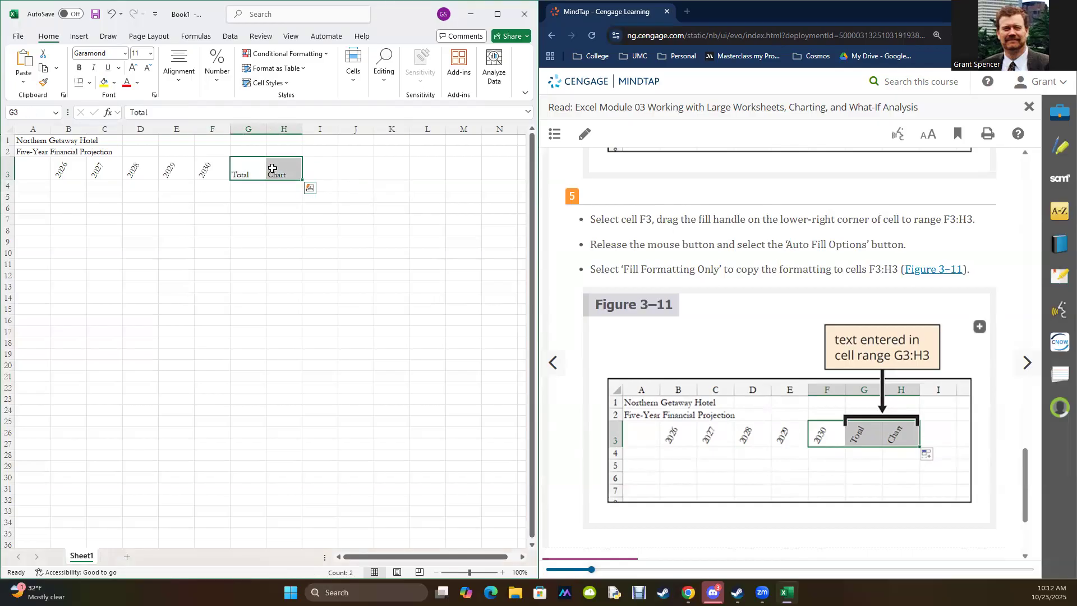
right_click(274, 169)
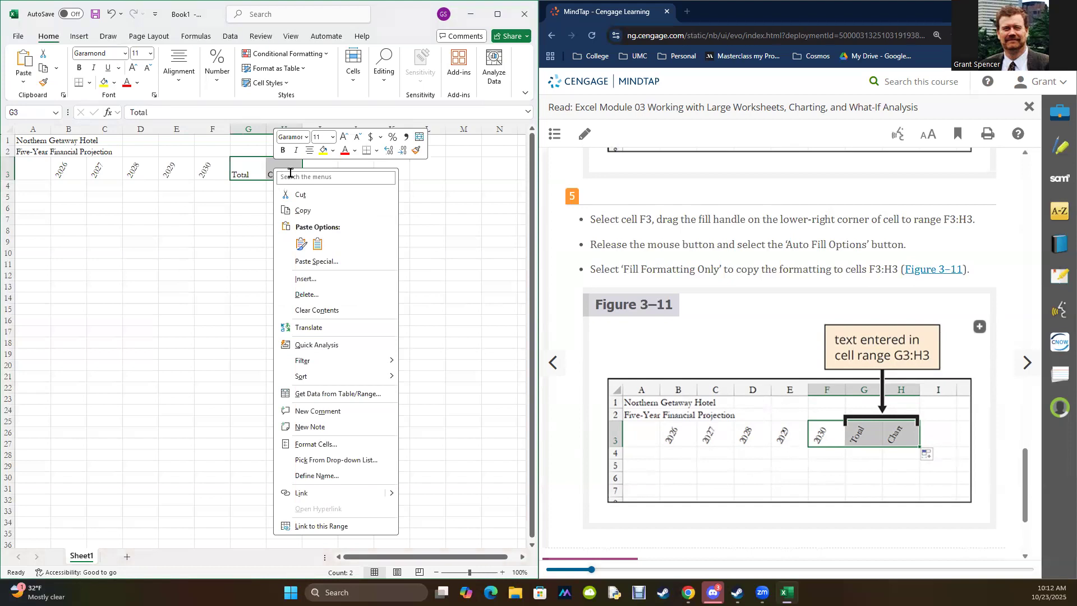
left_click(315, 444)
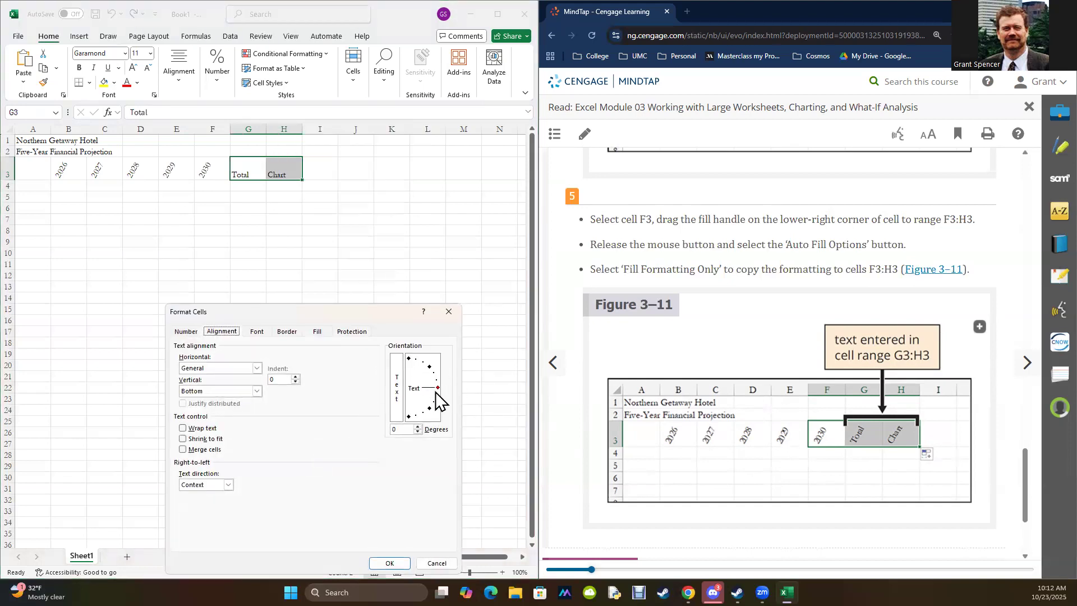
left_click_drag(437, 387, 432, 365)
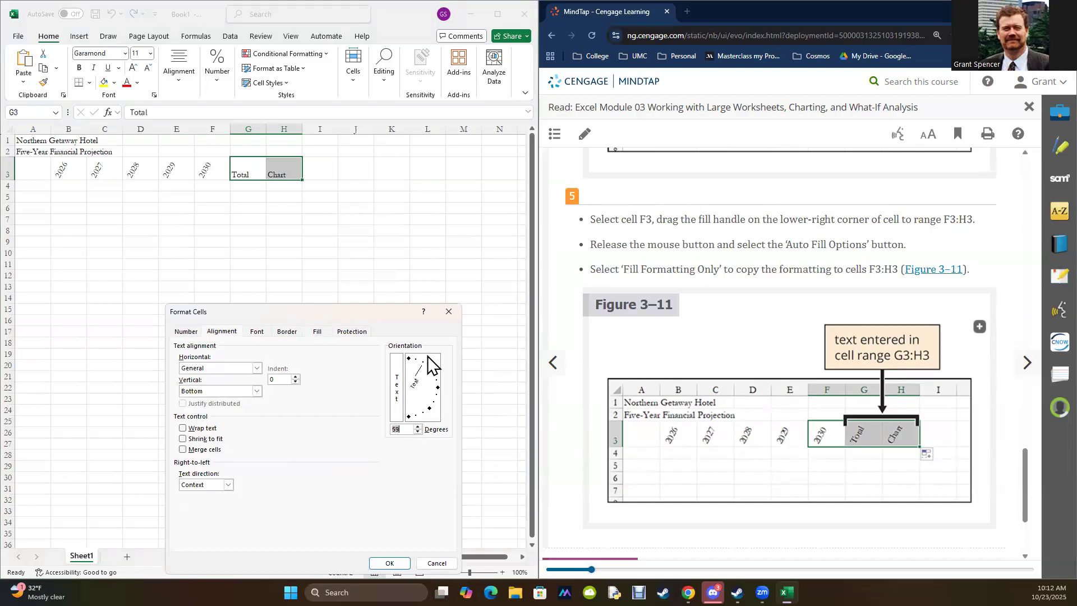
type("60")
left_click(395, 564)
left_click(393, 563)
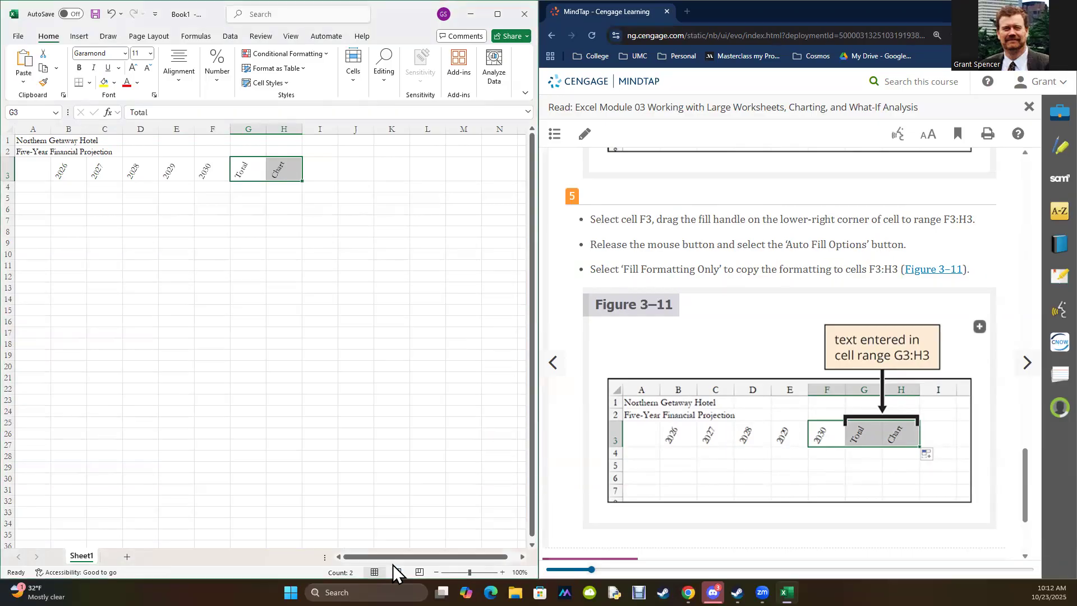
left_click(397, 344)
Step: Advance the reading to EX 3-2c and review the Auto Fill options in Table 3–2 and the series examples in Table 3–3
scroll(699, 303, "down", 3)
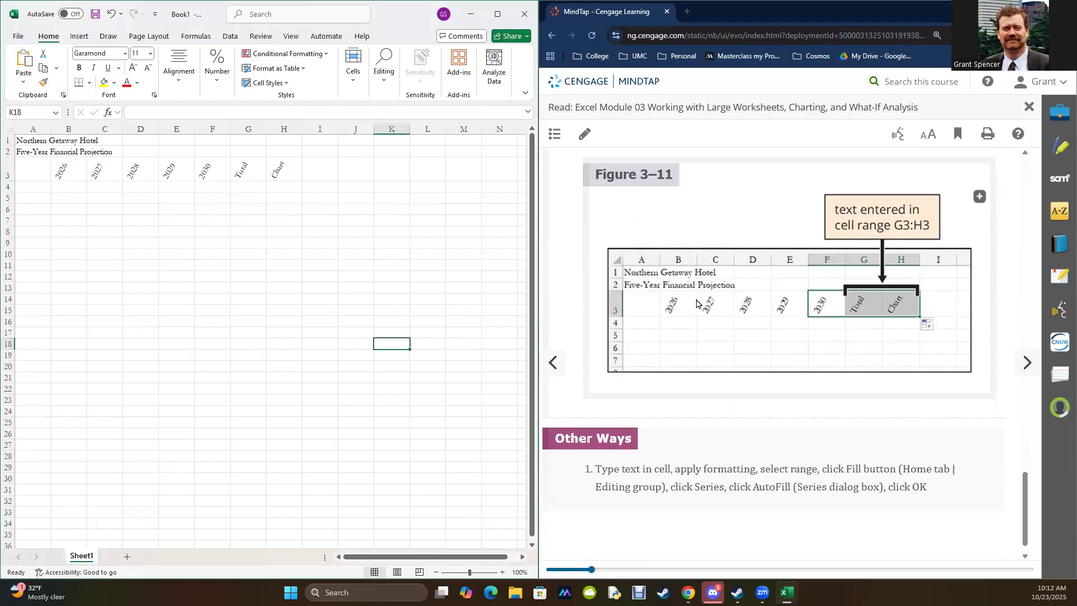
left_click(1027, 364)
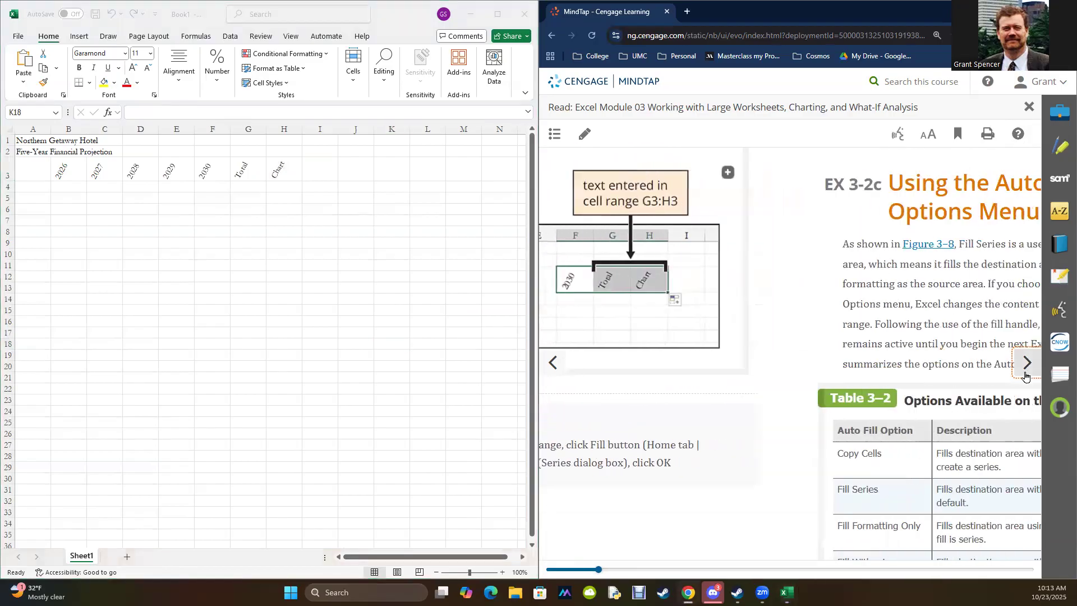
scroll(765, 320, "down", 4)
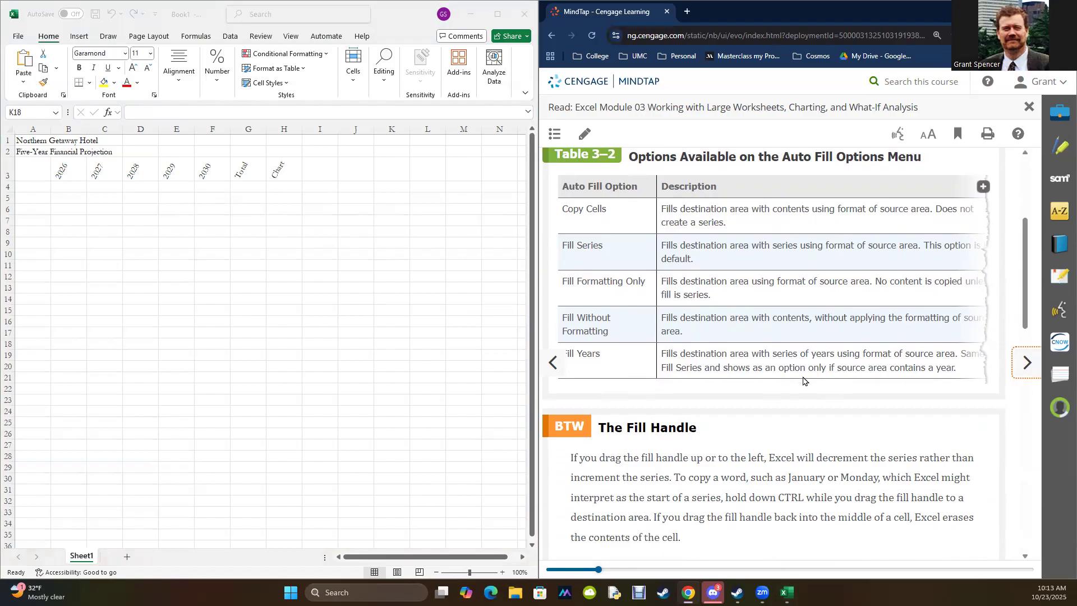
scroll(827, 361, "down", 3)
scroll(829, 366, "down", 7)
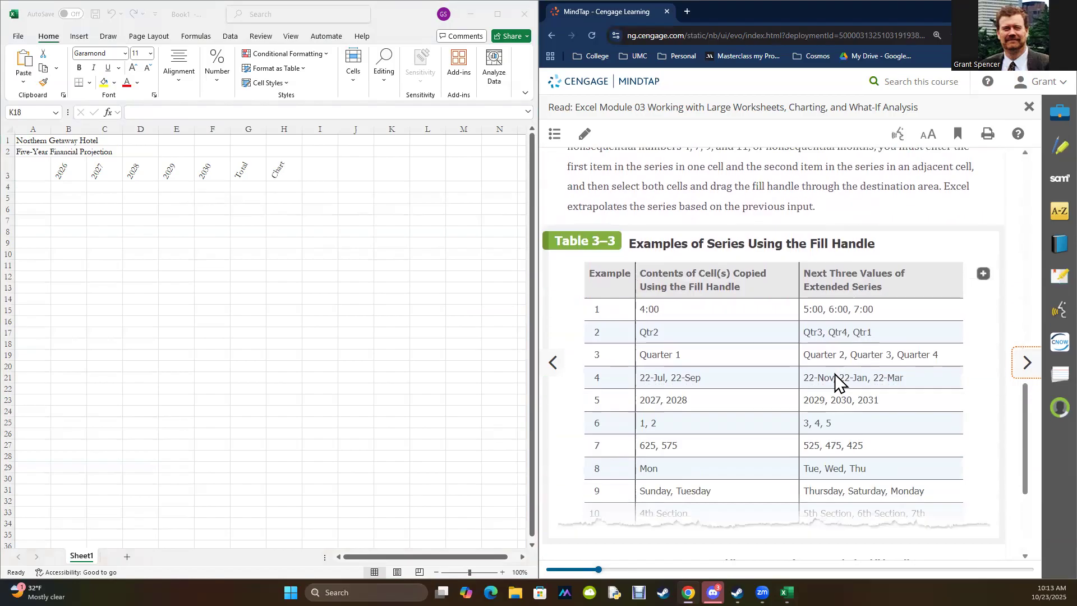
scroll(833, 373, "down", 2)
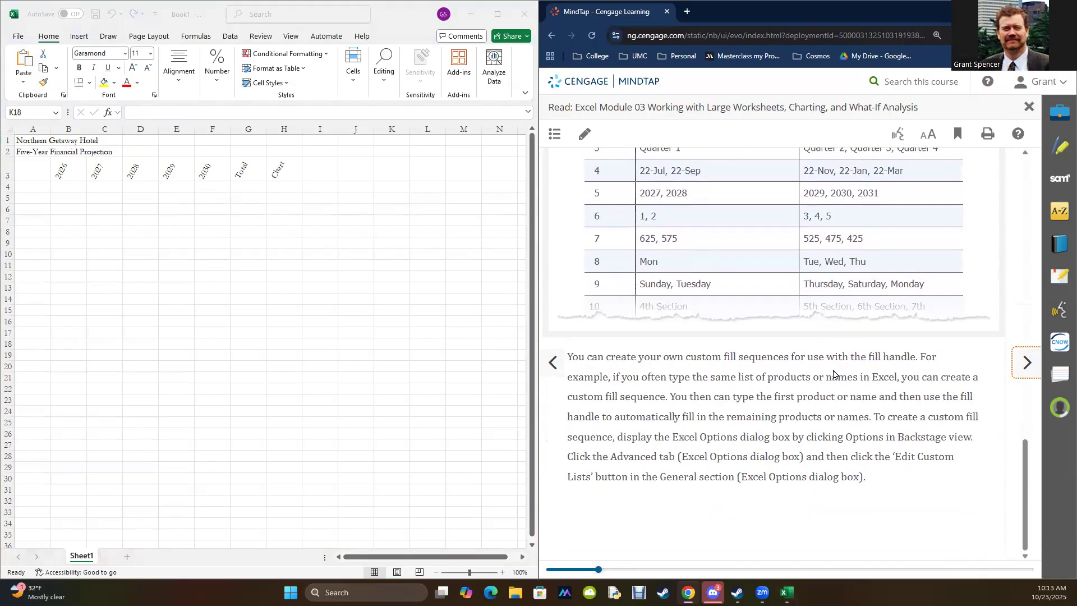
scroll(833, 374, "up", 1)
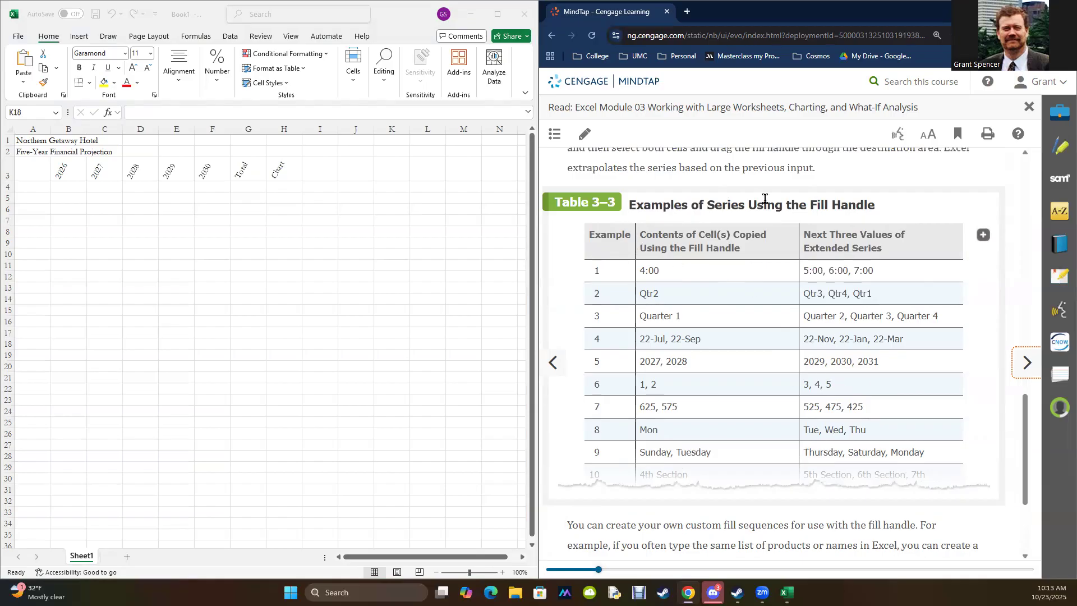
Step: Advance the reading to EX 3-2d and review instruction 1 with Figure 3–12 on widening column A
left_click(1026, 370)
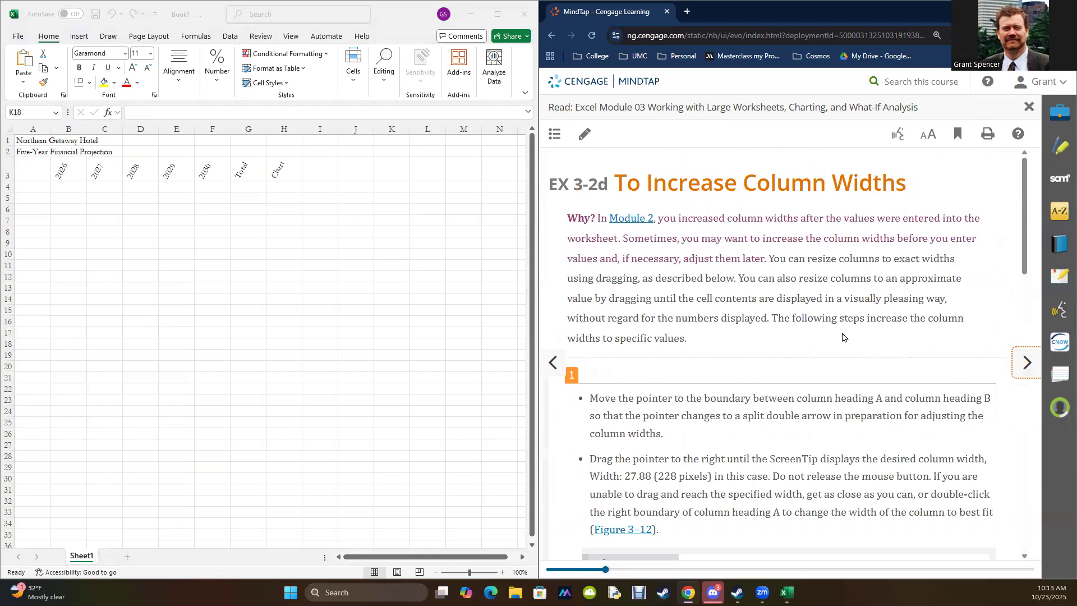
scroll(816, 292, "down", 5)
scroll(818, 297, "down", 3)
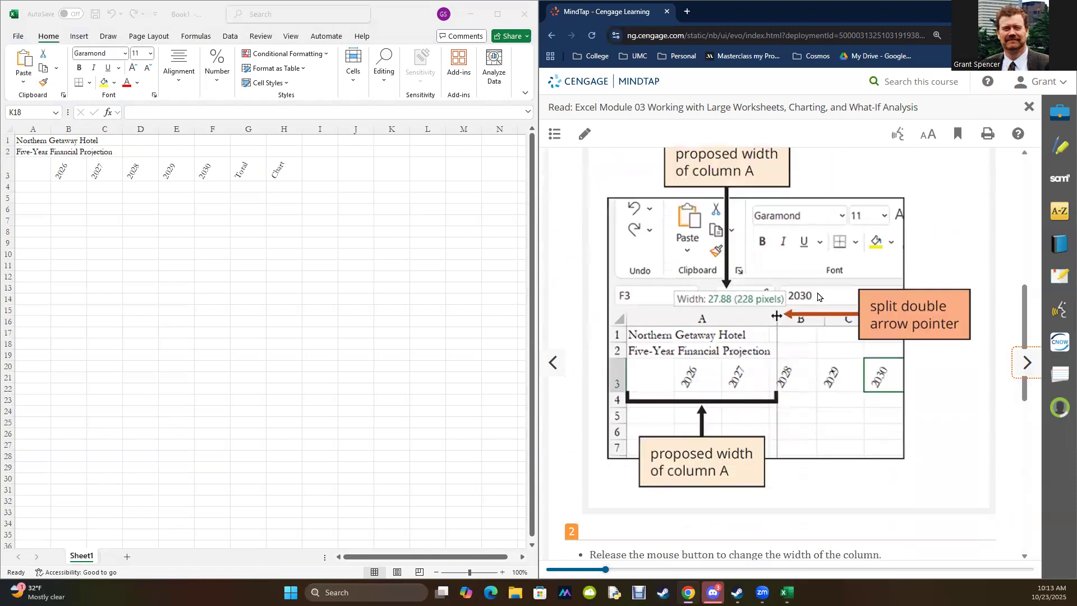
scroll(816, 297, "up", 8)
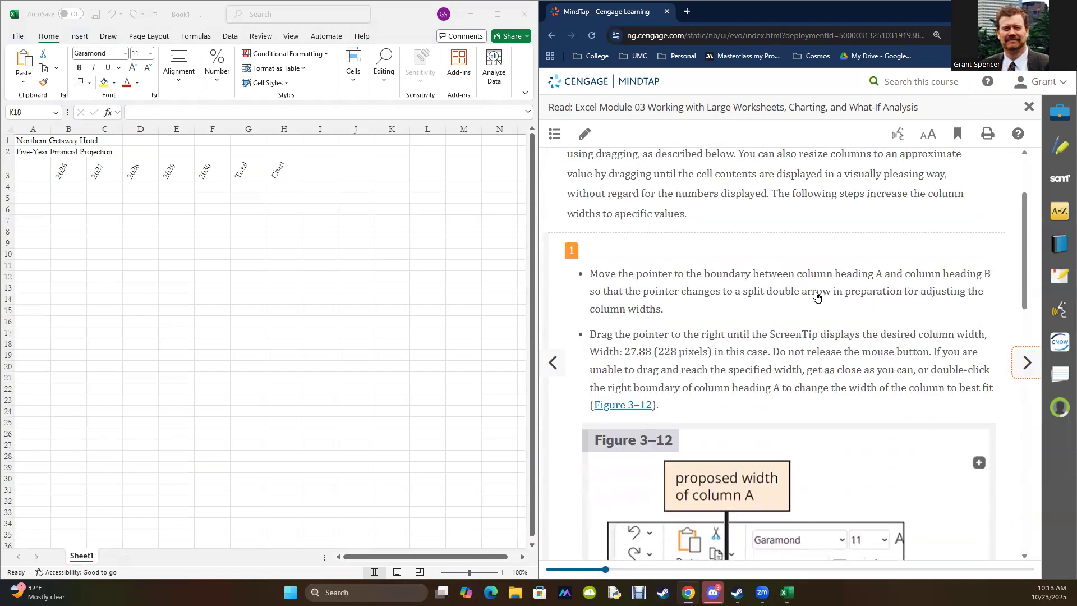
scroll(816, 292, "down", 7)
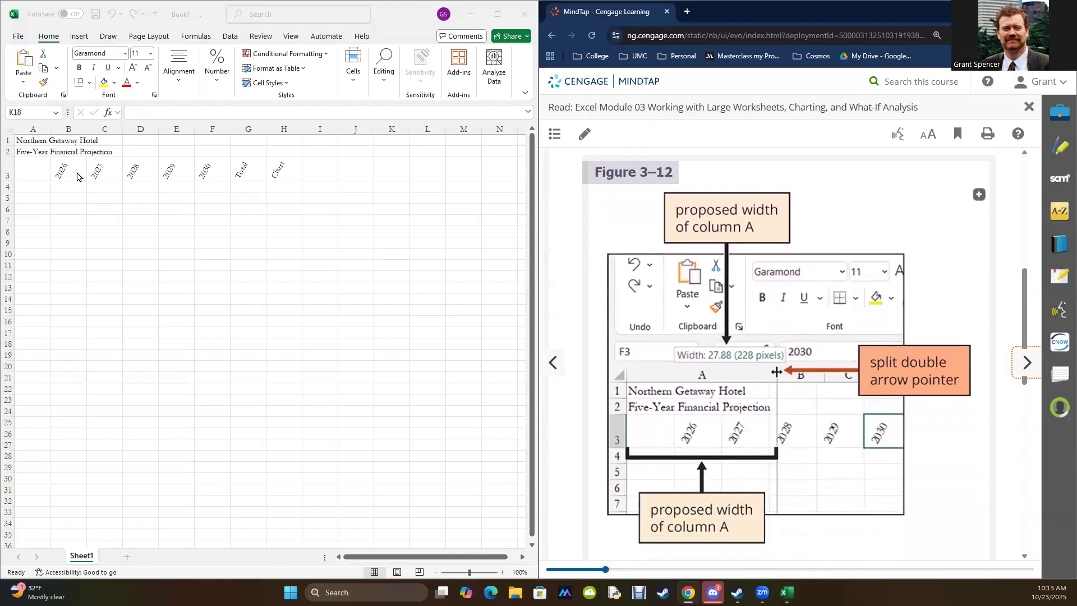
Step: Widen column A to best fit so its width suits the worksheet titles
left_click(26, 129)
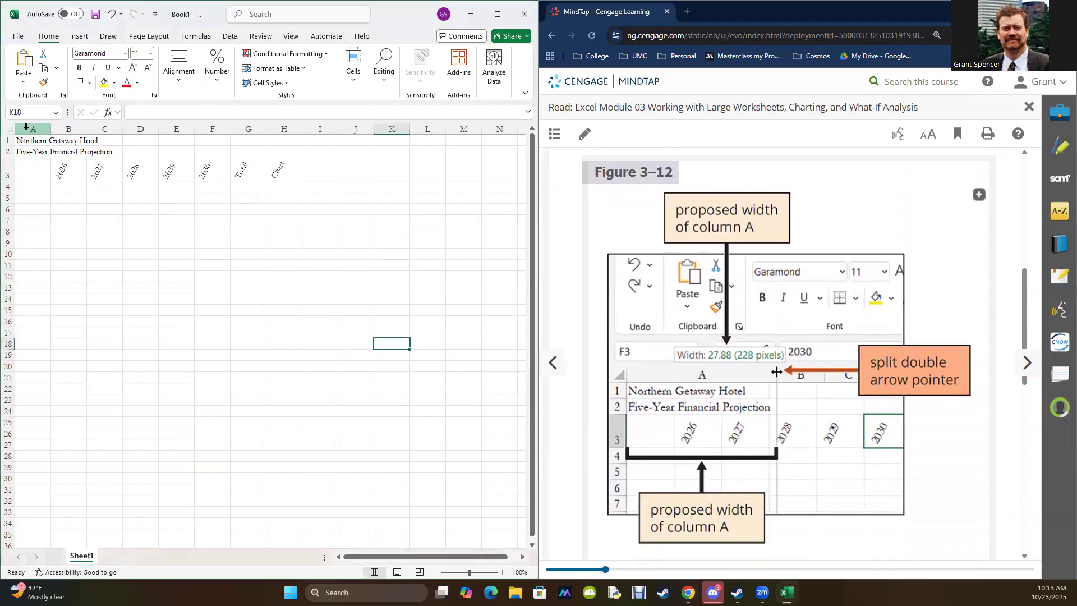
left_click(28, 126)
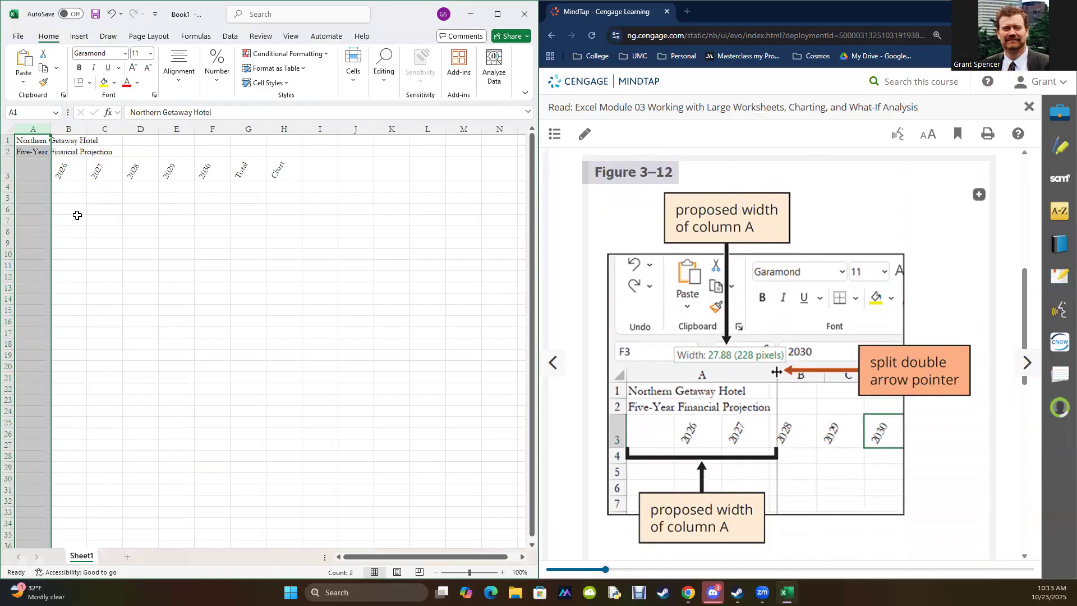
mouse_move(47, 131)
left_mouse_down()
mouse_move(120, 133)
mouse_move(58, 132)
left_mouse_up()
left_click(115, 231)
left_click(33, 130)
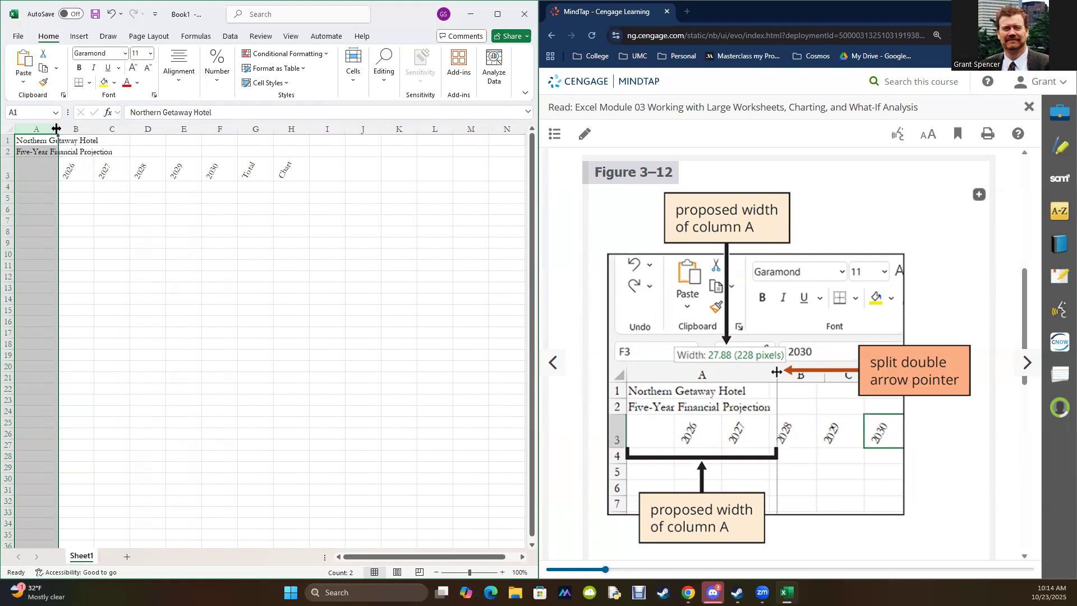
double_click(56, 128)
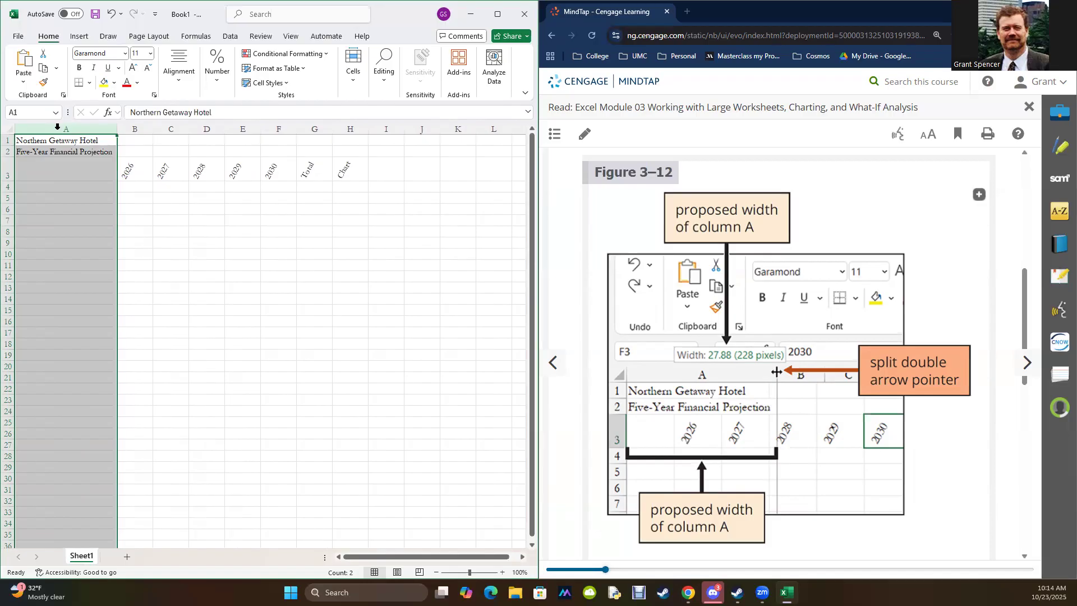
left_click(338, 312)
Step: Widen columns B through H together to 15.25, following instruction 2 and Figure 3–13 of the reading
scroll(925, 346, "down", 5)
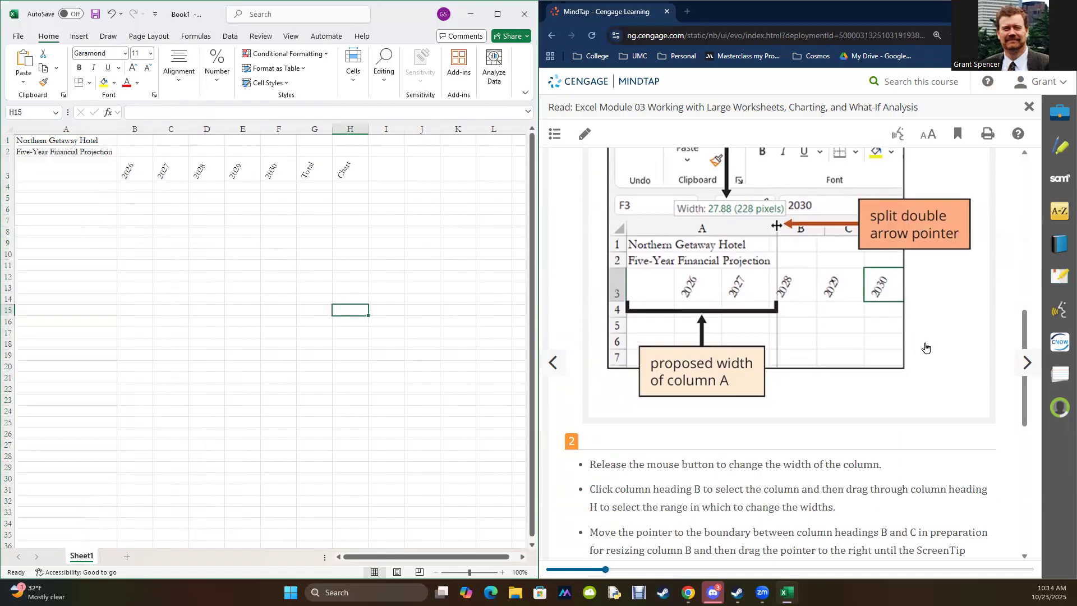
scroll(926, 346, "down", 3)
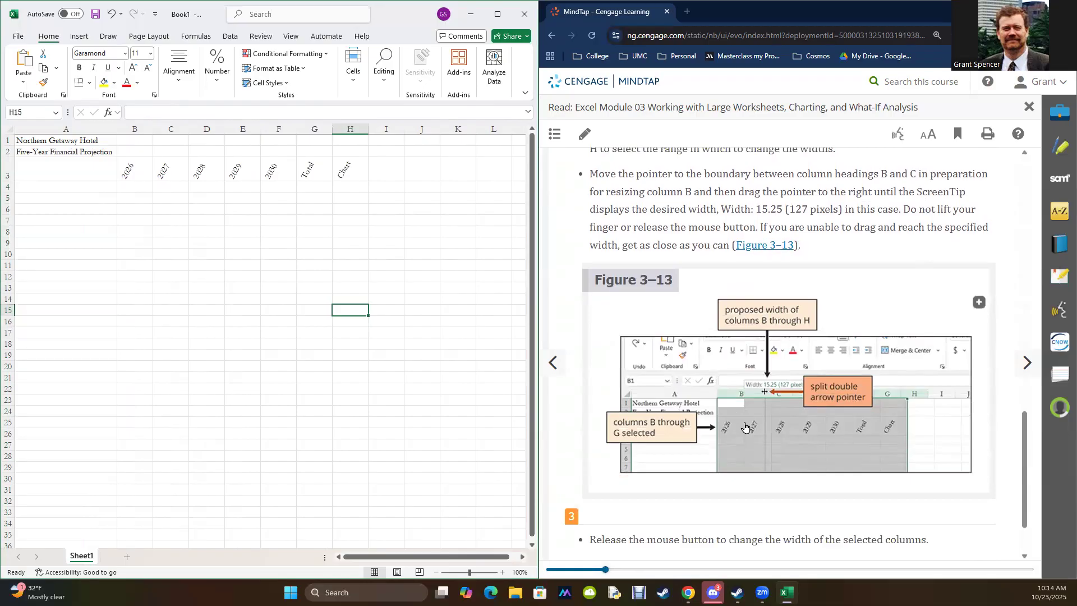
left_click_drag(138, 125, 138, 126)
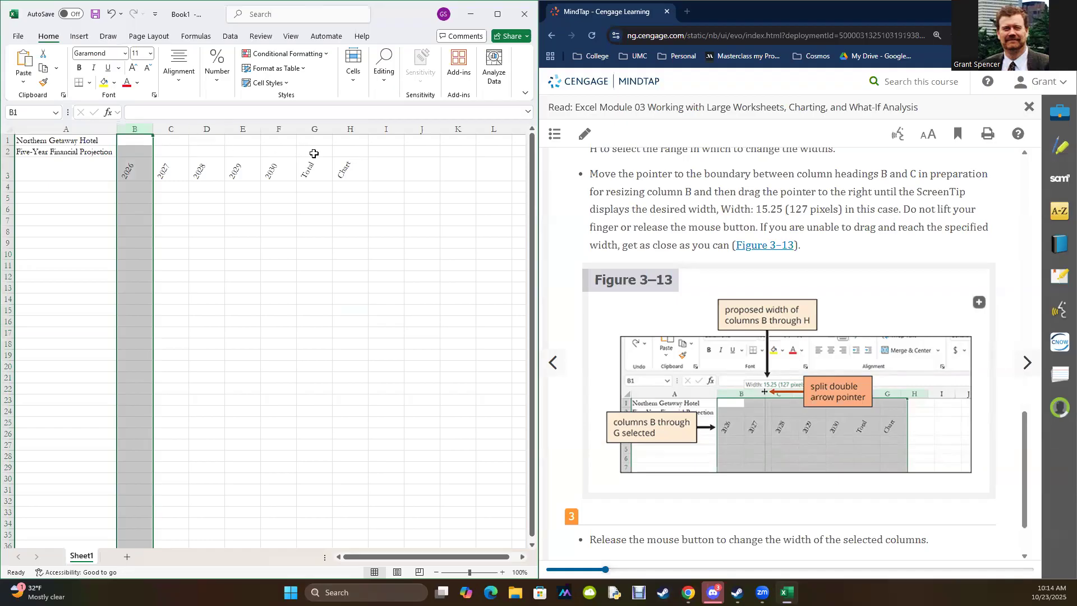
left_click(345, 128, "shift")
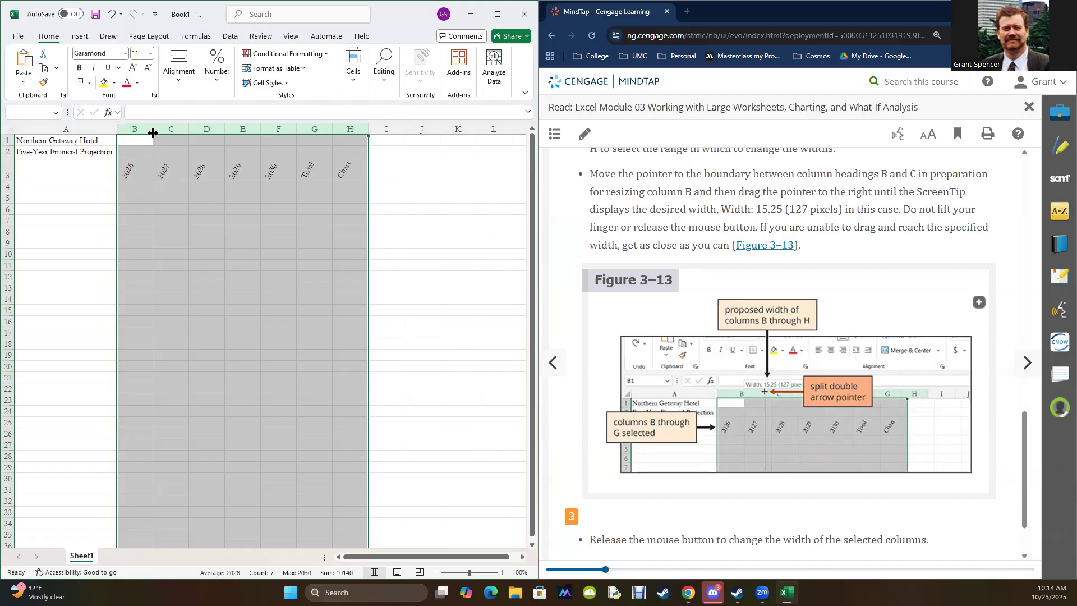
left_click_drag(152, 133, 180, 132)
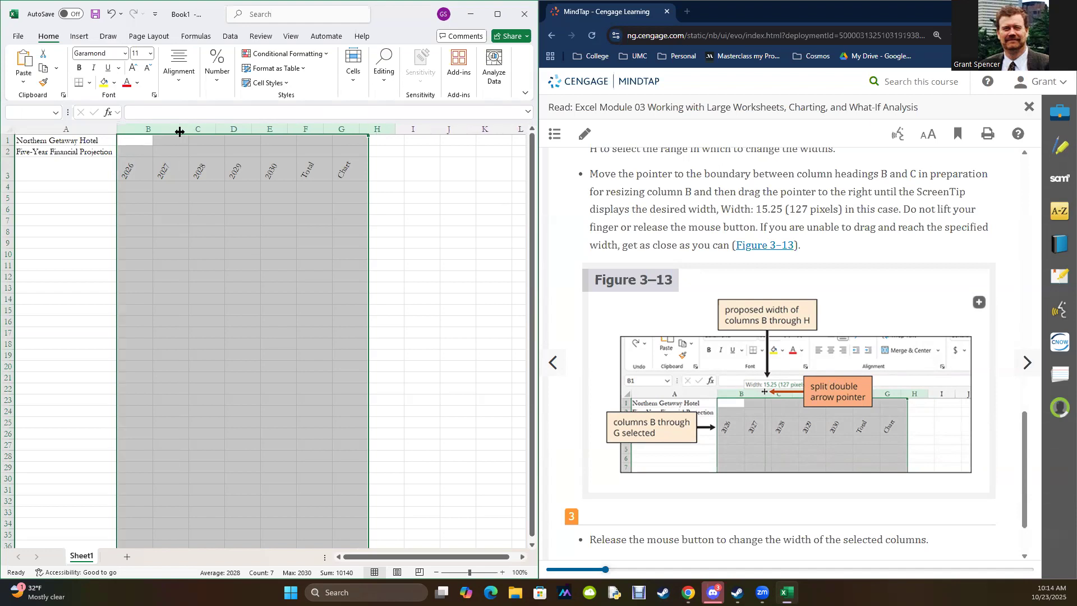
left_click(48, 348)
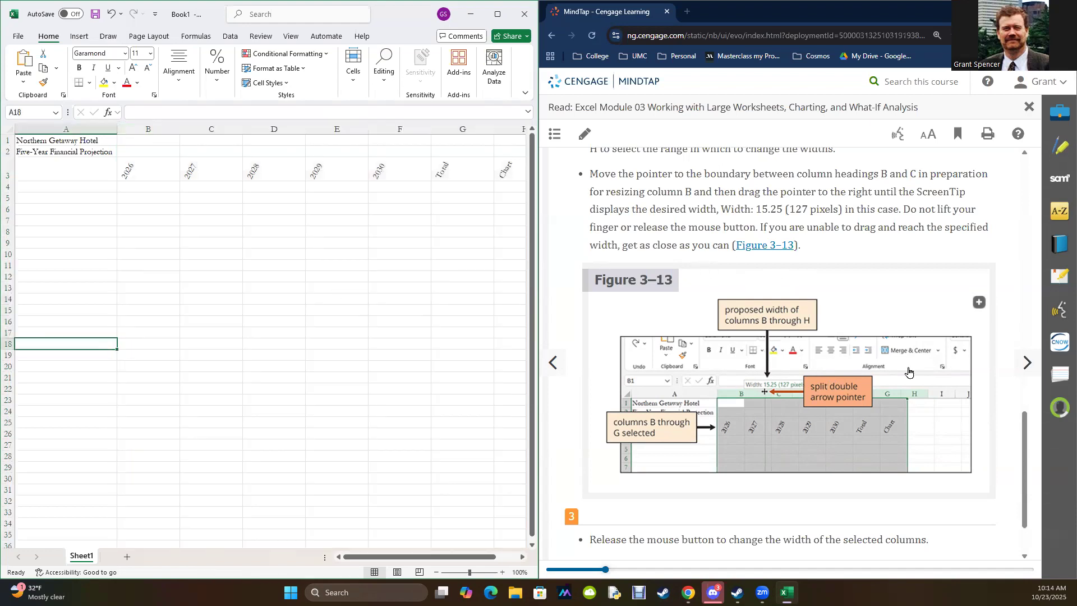
Step: Advance the reading to EX 3-2e and review the row title and indent instructions with Figure 3–14
left_click(1026, 369)
left_click(1026, 365)
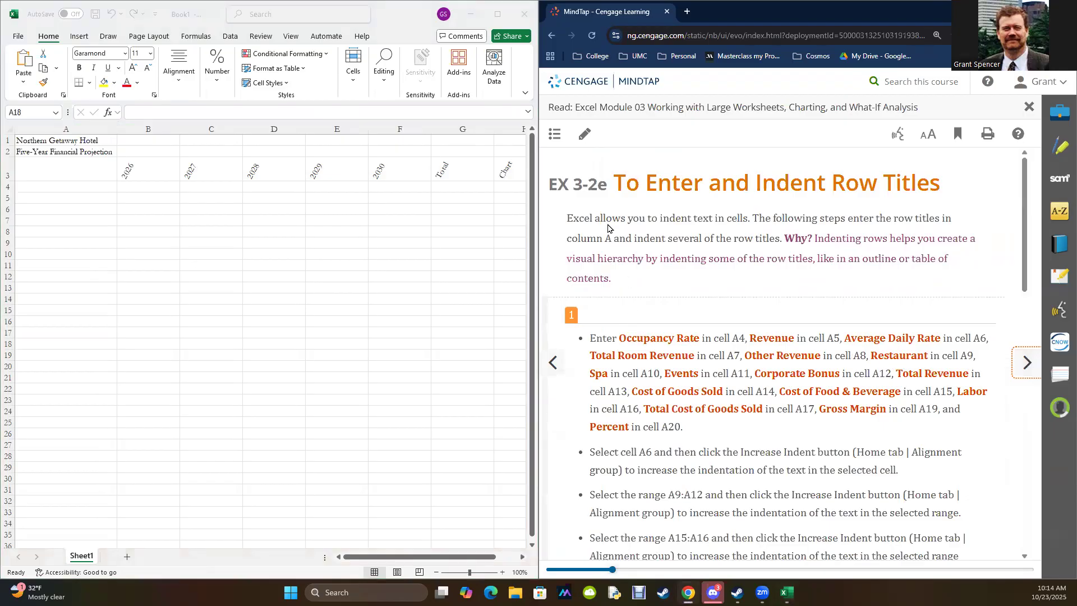
scroll(693, 208, "down", 10)
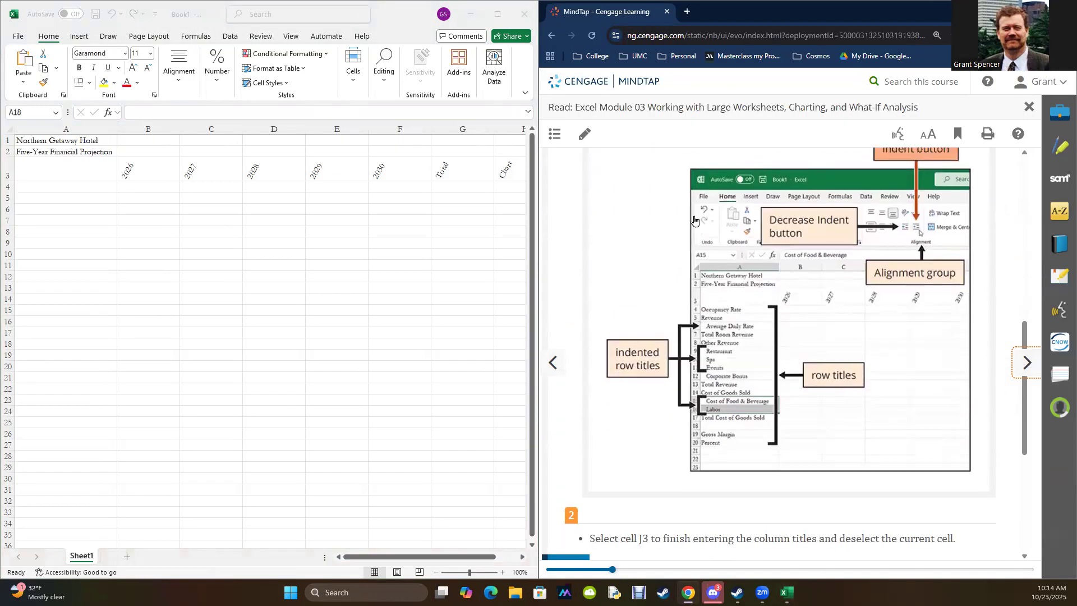
scroll(694, 220, "up", 10)
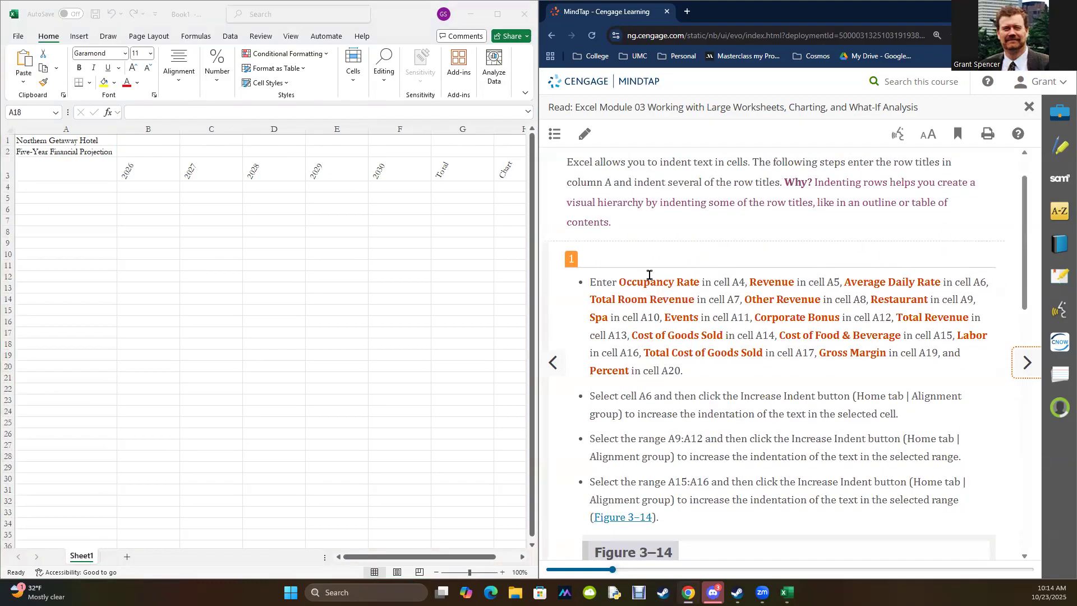
scroll(650, 280, "down", 7)
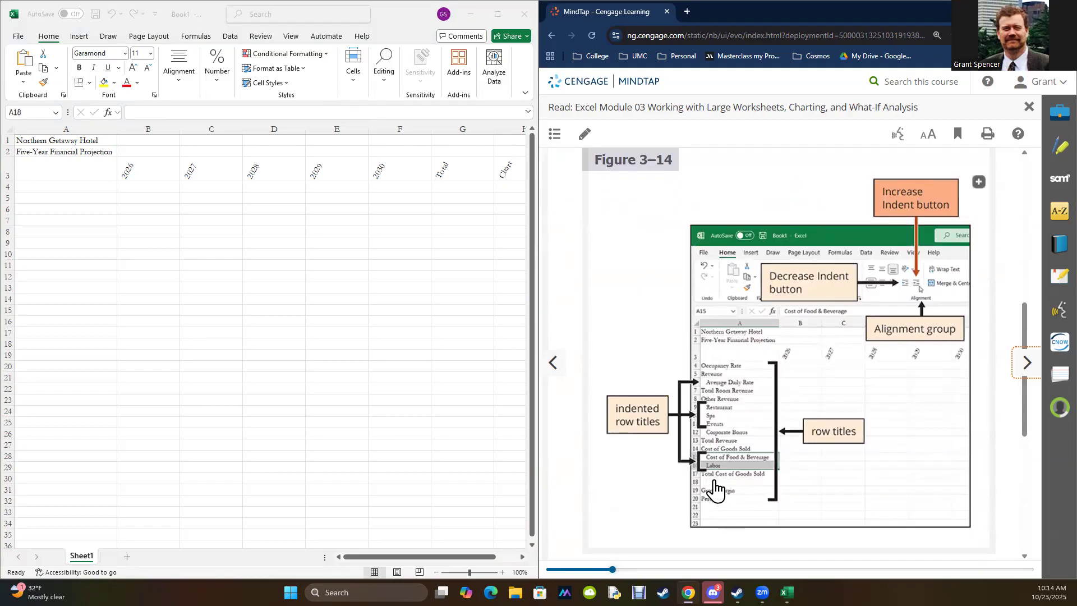
scroll(681, 272, "up", 6)
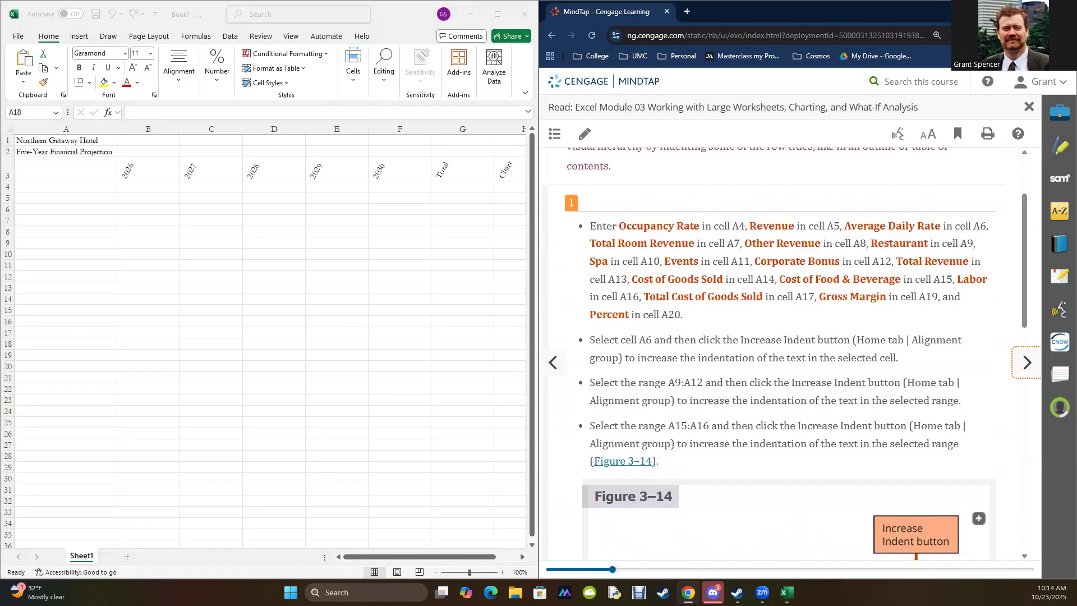
Step: Enter the row titles listed in instruction 1, Occupancy Rate through Percent, down column A in A4:A19
left_click(67, 187)
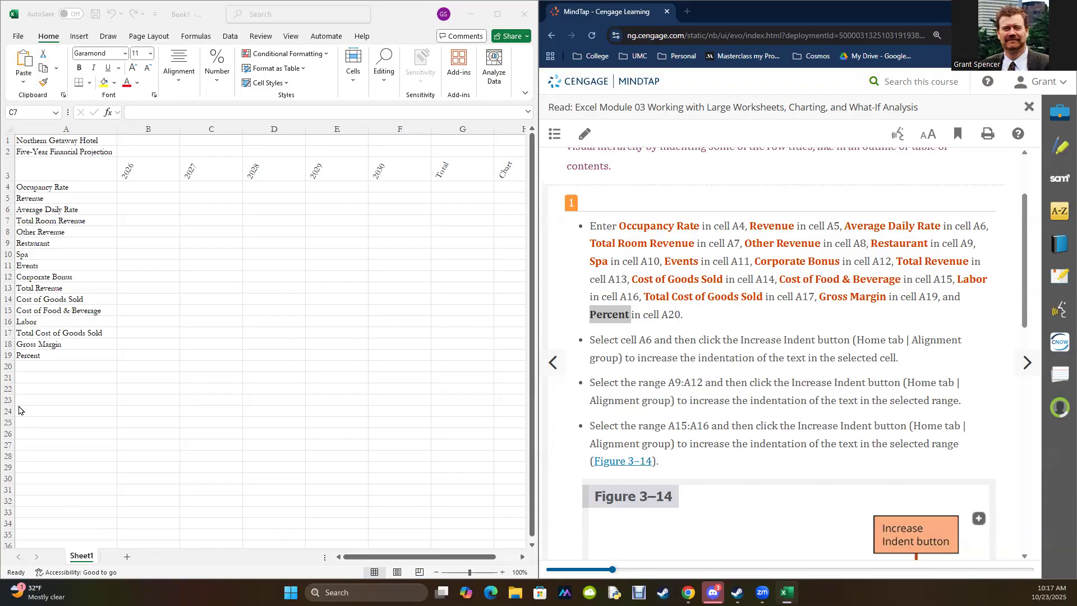
left_click(51, 187)
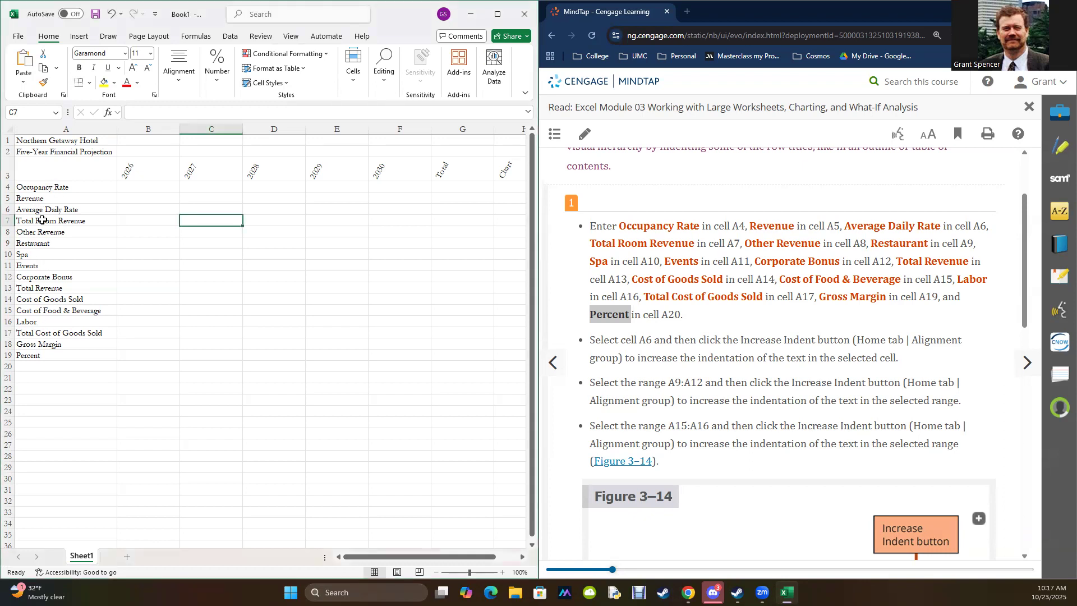
left_click_drag(46, 187, 45, 356)
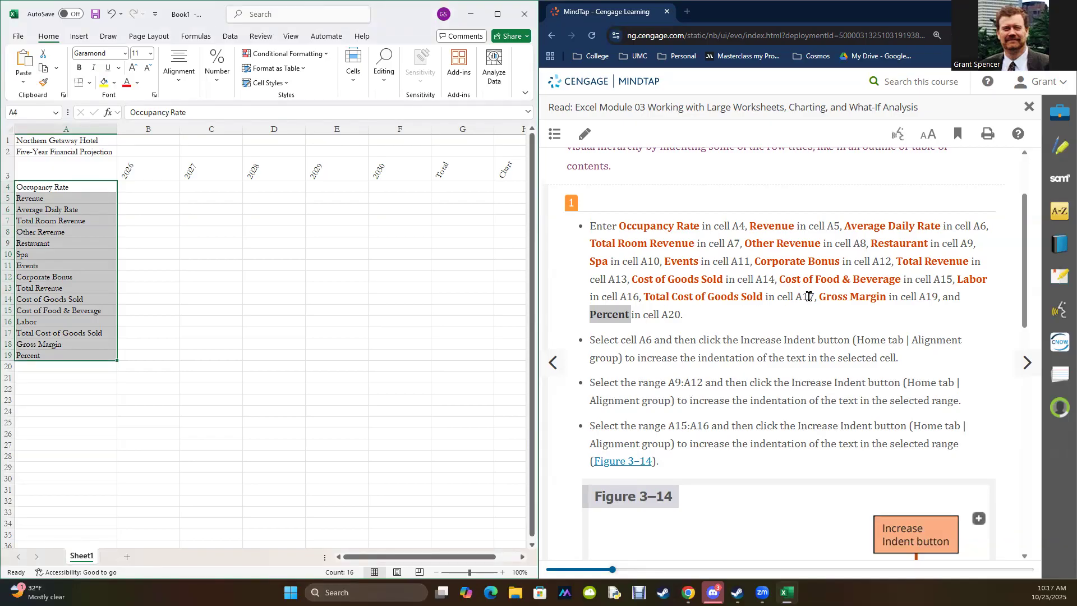
Step: Insert a blank row 18 between Total Cost of Goods Sold and Gross Margin
left_click(34, 333)
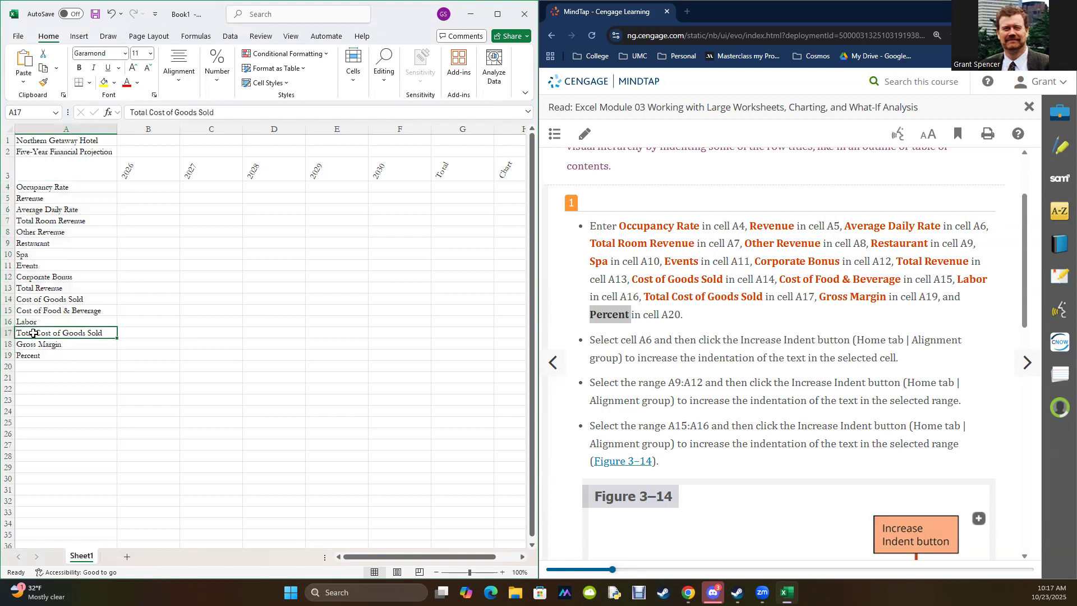
left_click(33, 345)
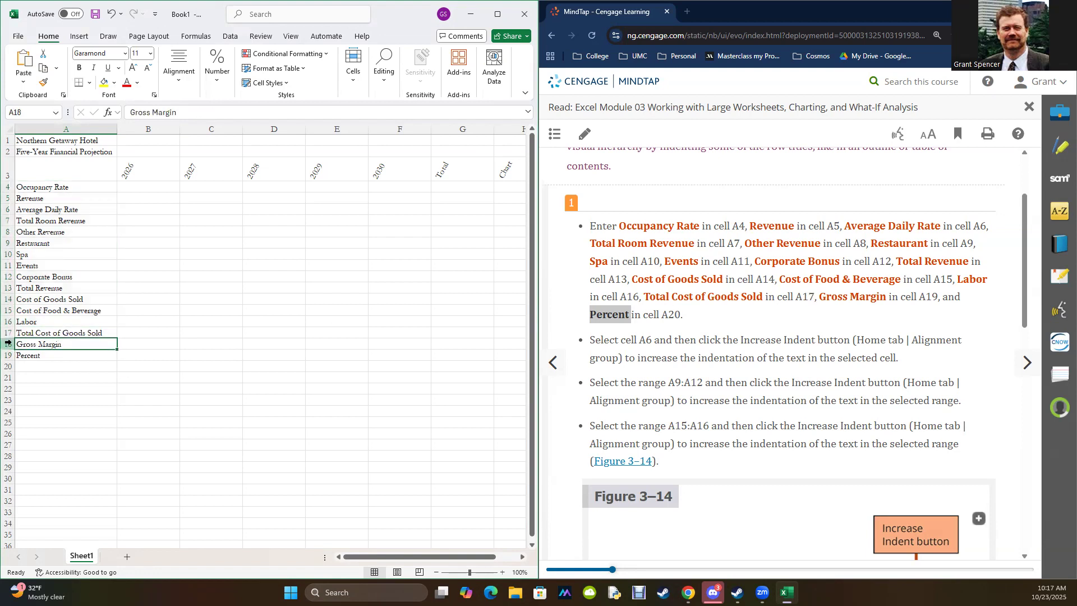
left_click(8, 343)
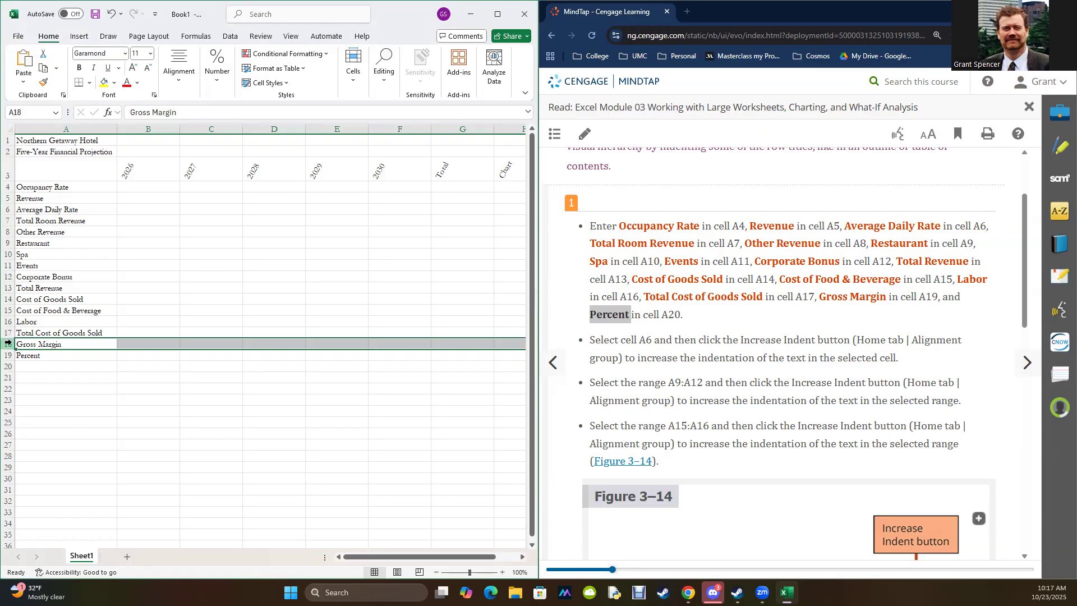
right_click(8, 344)
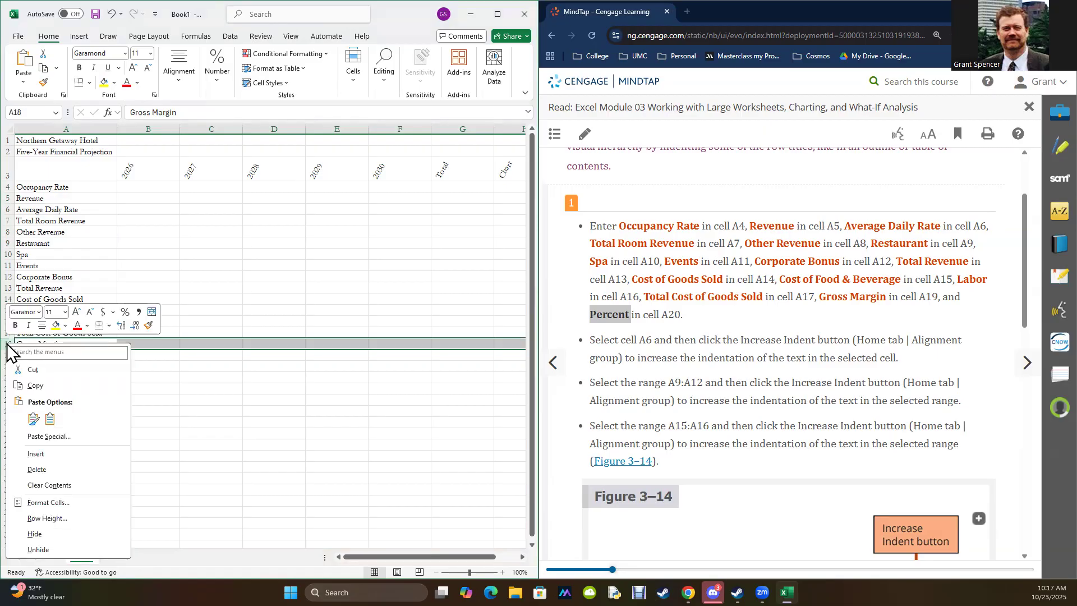
left_click(34, 455)
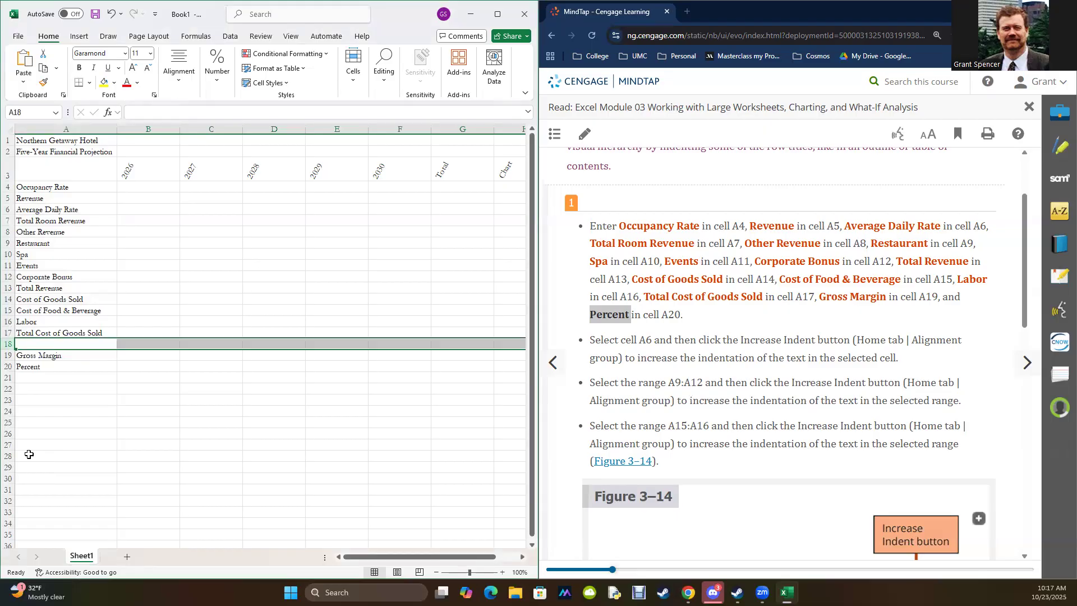
left_click(85, 412)
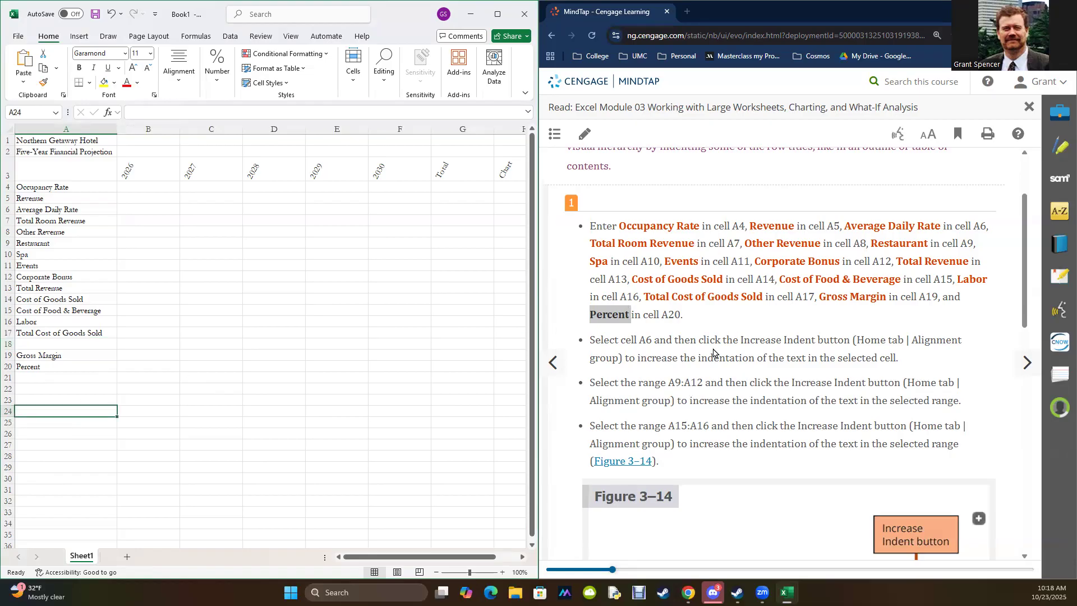
Step: Check the indent instructions in the reading and increase the indent of Average Daily Rate in A6 by one level
scroll(745, 325, "down", 5)
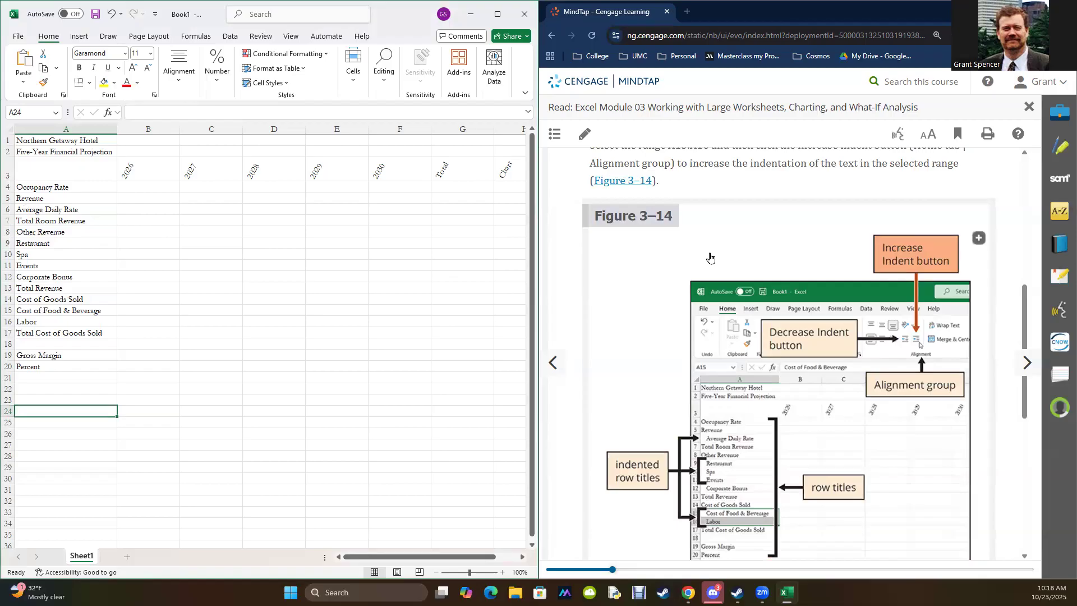
scroll(787, 269, "up", 2)
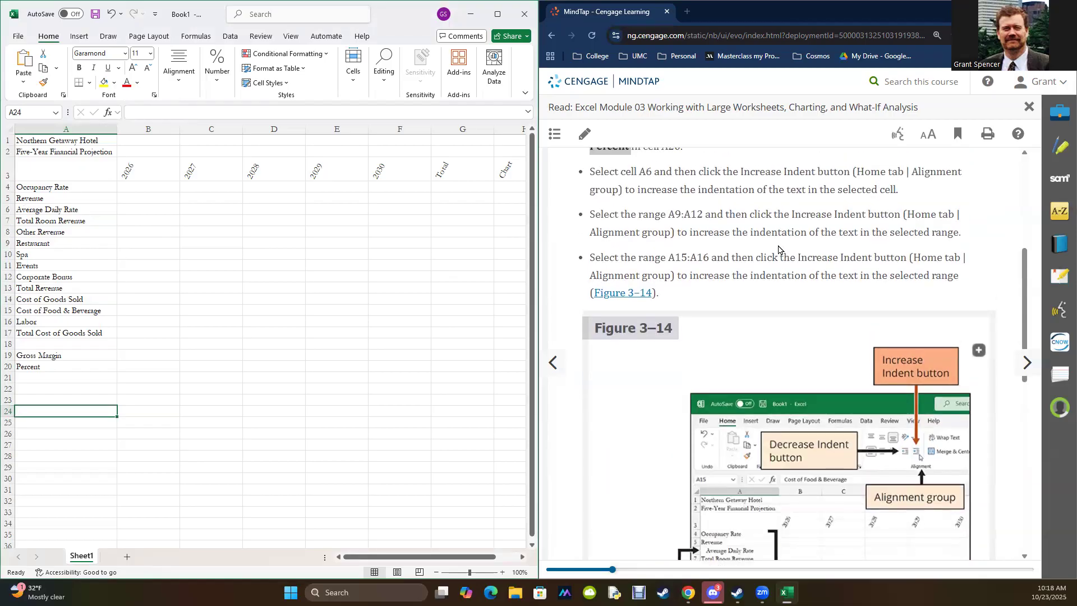
left_click(50, 210)
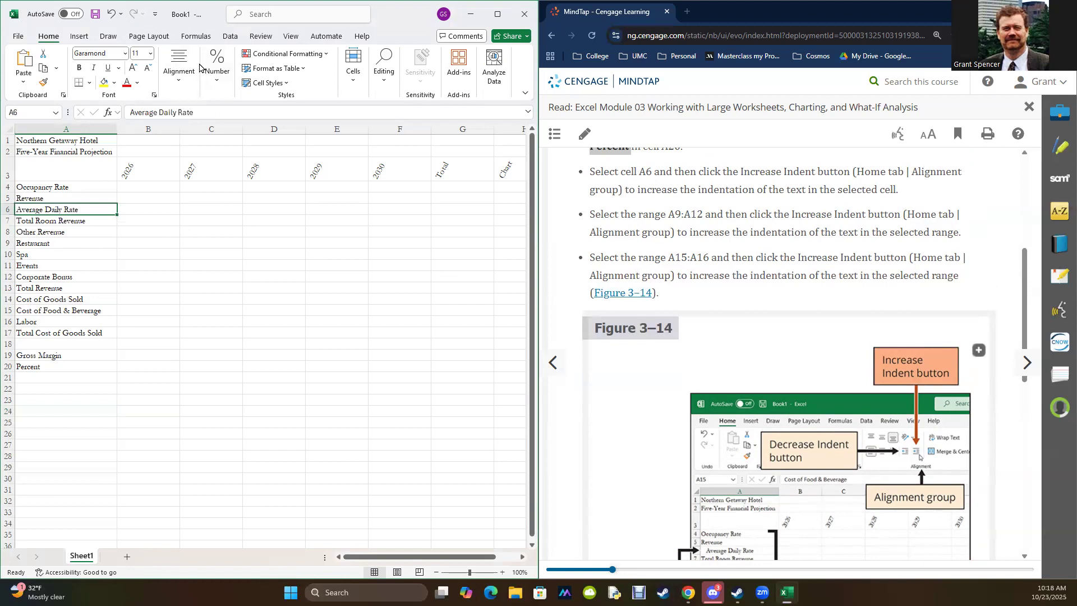
left_click(181, 88)
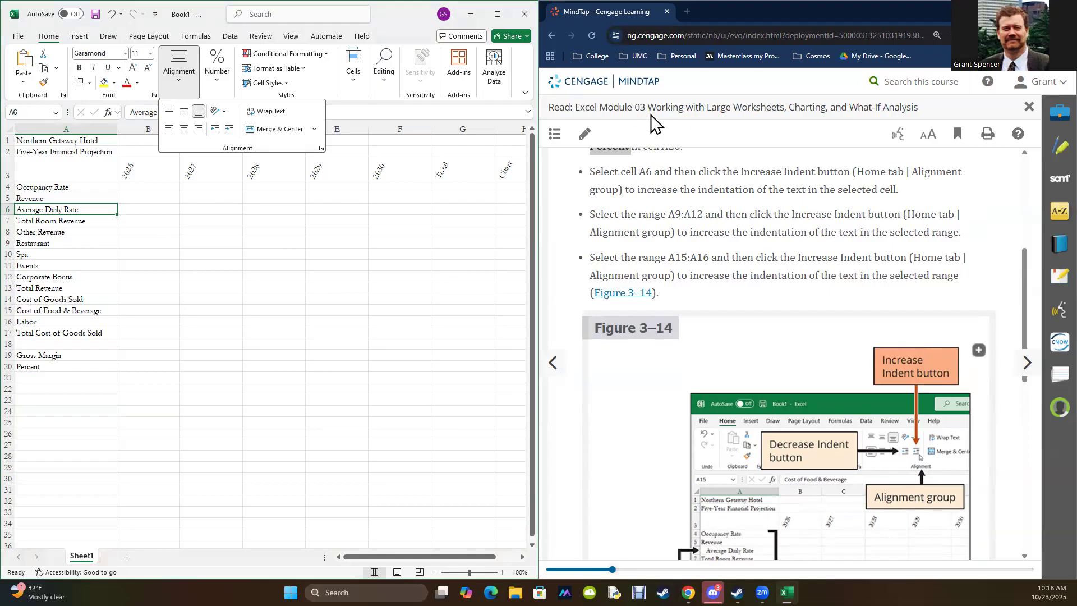
left_click(227, 132)
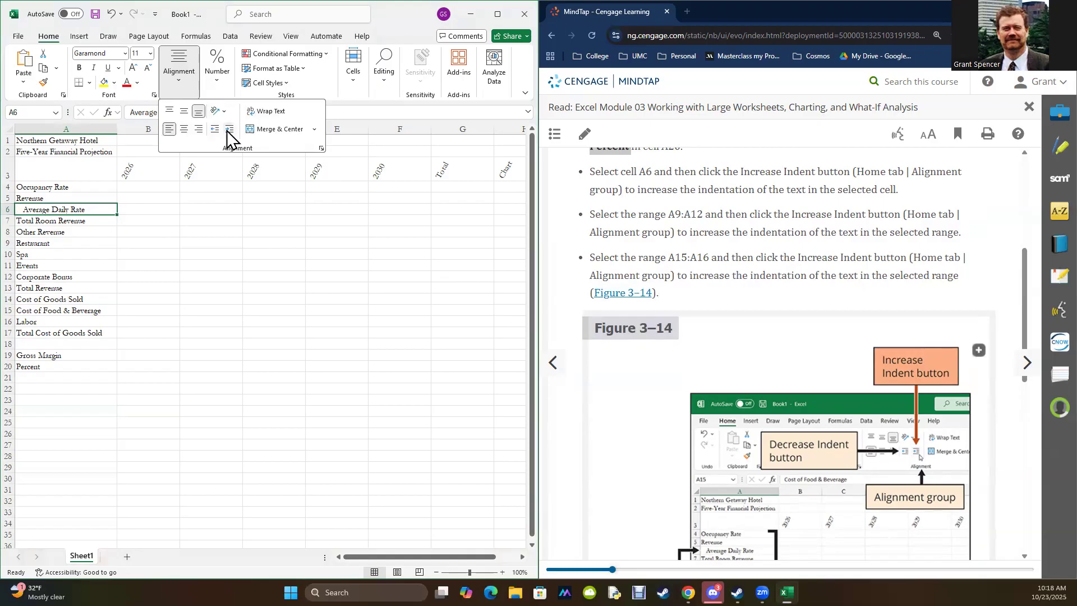
left_click(298, 406)
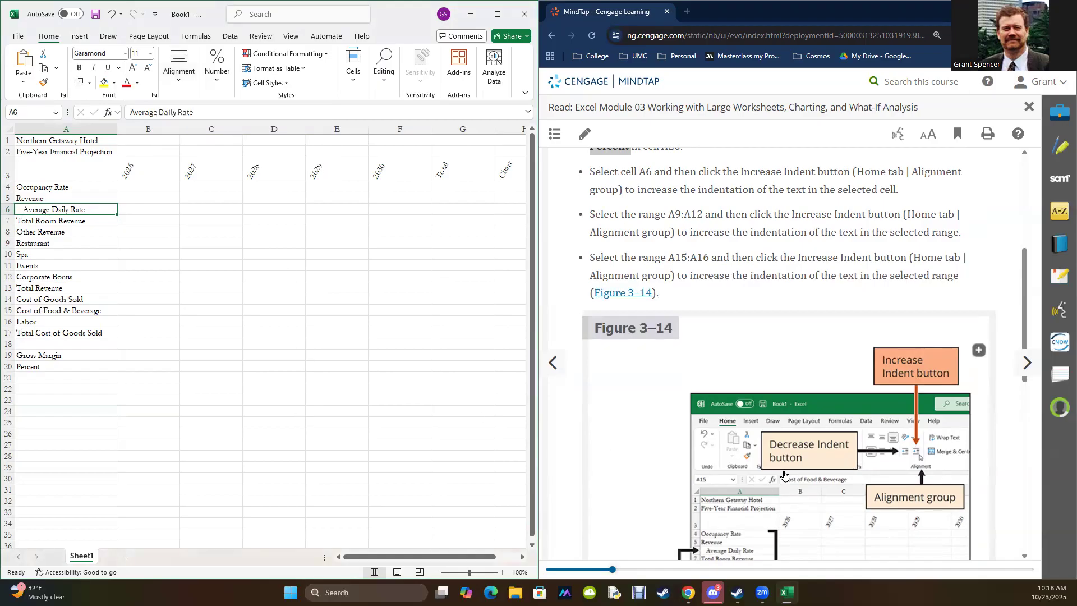
Step: Increase the indent of Restaurant, Spa and Events in A9:A11 by one level
scroll(767, 481, "down", 2)
scroll(762, 442, "up", 2)
left_click_drag(68, 245, 73, 262)
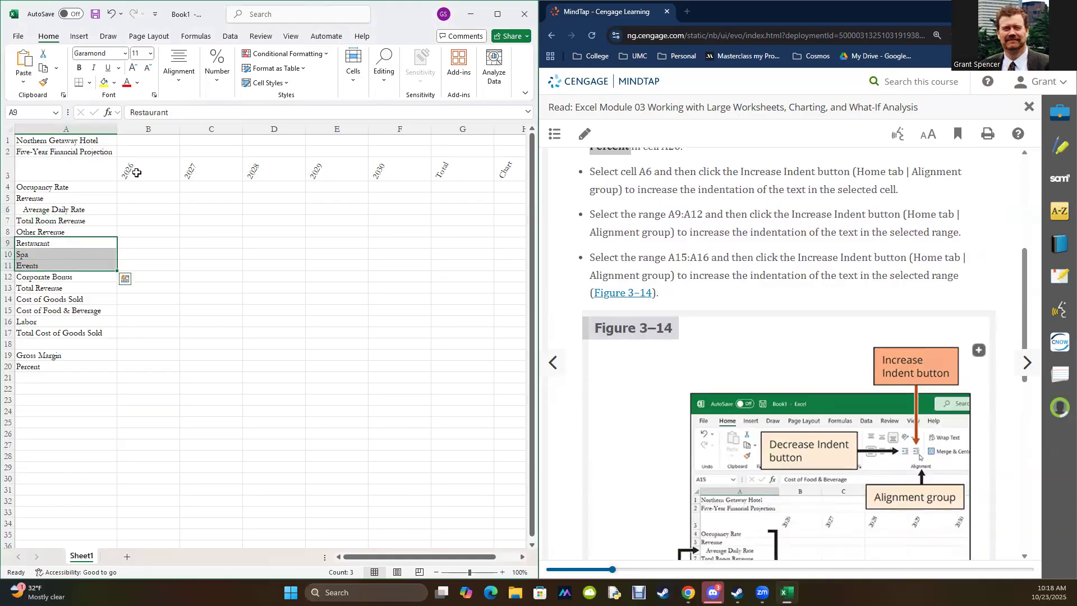
left_click(179, 67)
left_click(229, 130)
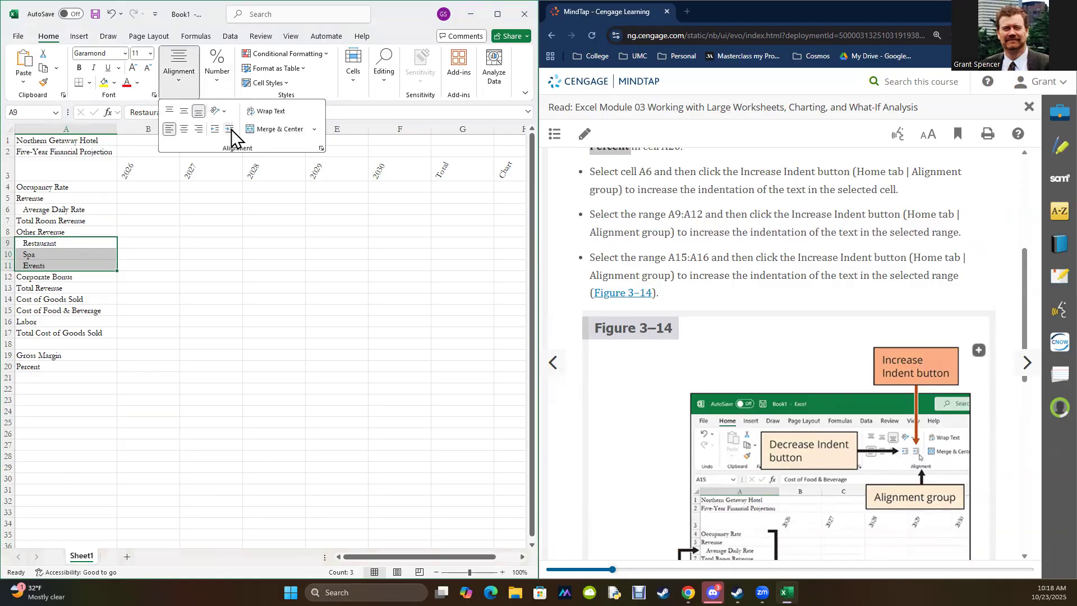
Step: Check Figure 3–14 and increase the indent of Cost of Food & Beverage and Labor in A15:A16 by one level
left_click(788, 314)
scroll(787, 314, "down", 4)
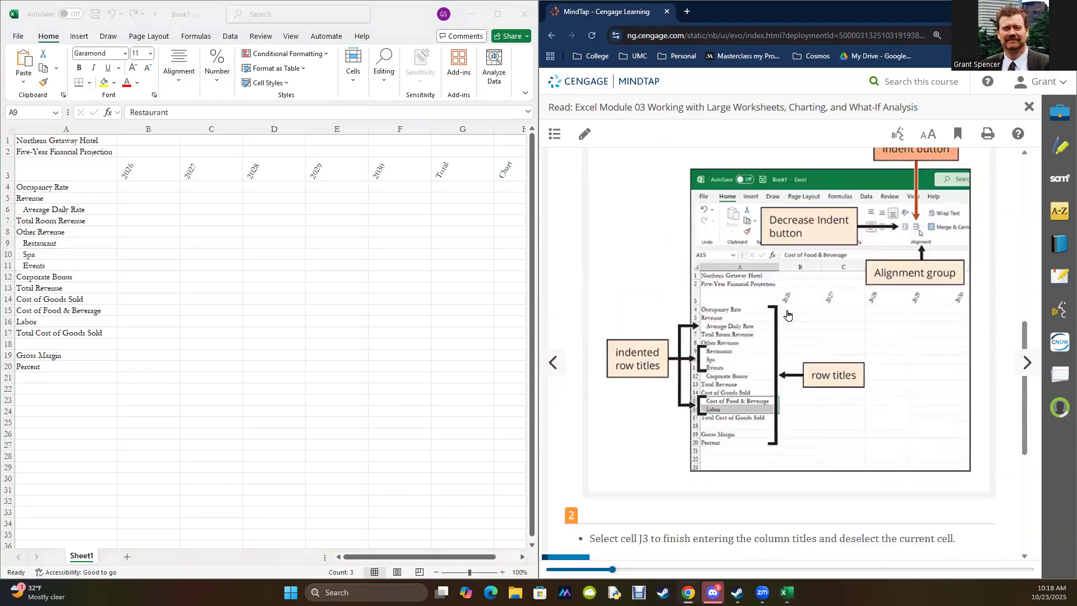
left_click(63, 316)
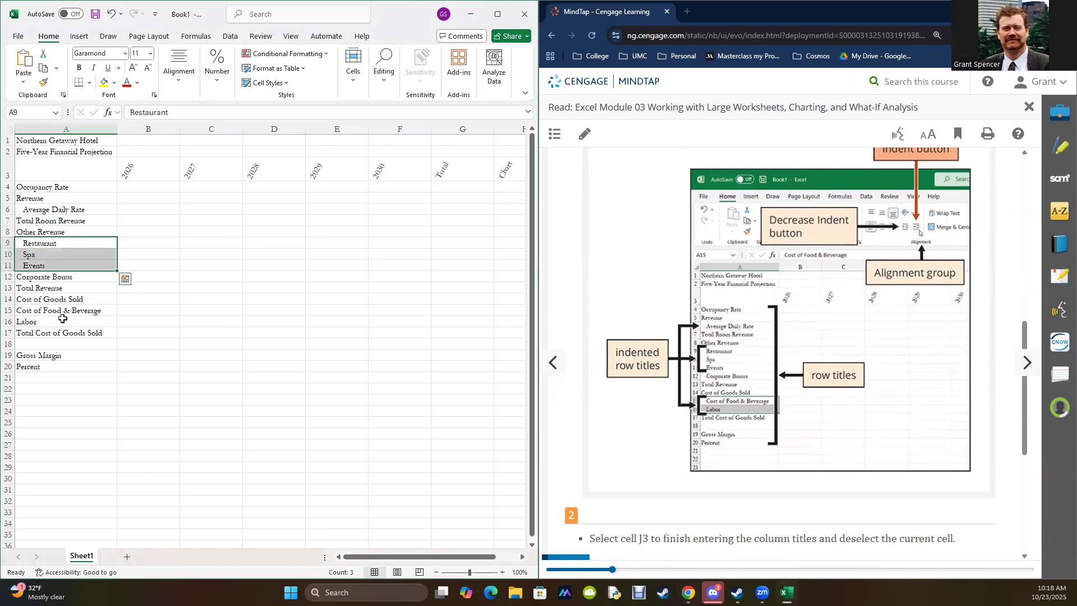
left_click_drag(62, 314, 65, 318)
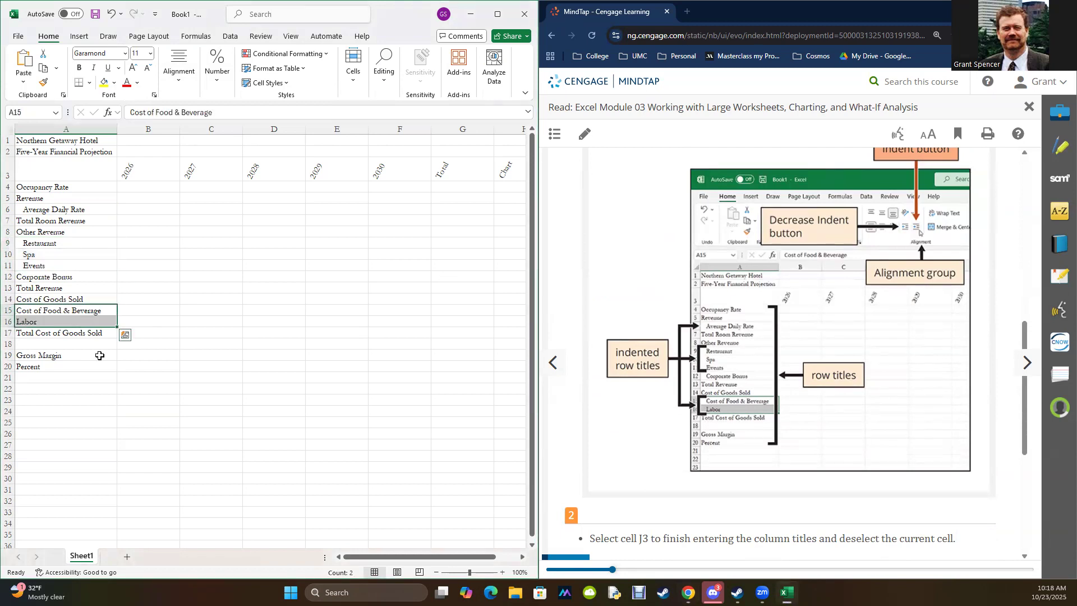
left_click(179, 87)
left_click(230, 135)
Step: Review the end of EX 3-2e and advance the reading to EX 3-3 on copying cells to a nonadjacent area
scroll(806, 338, "down", 2)
scroll(806, 338, "down", 3)
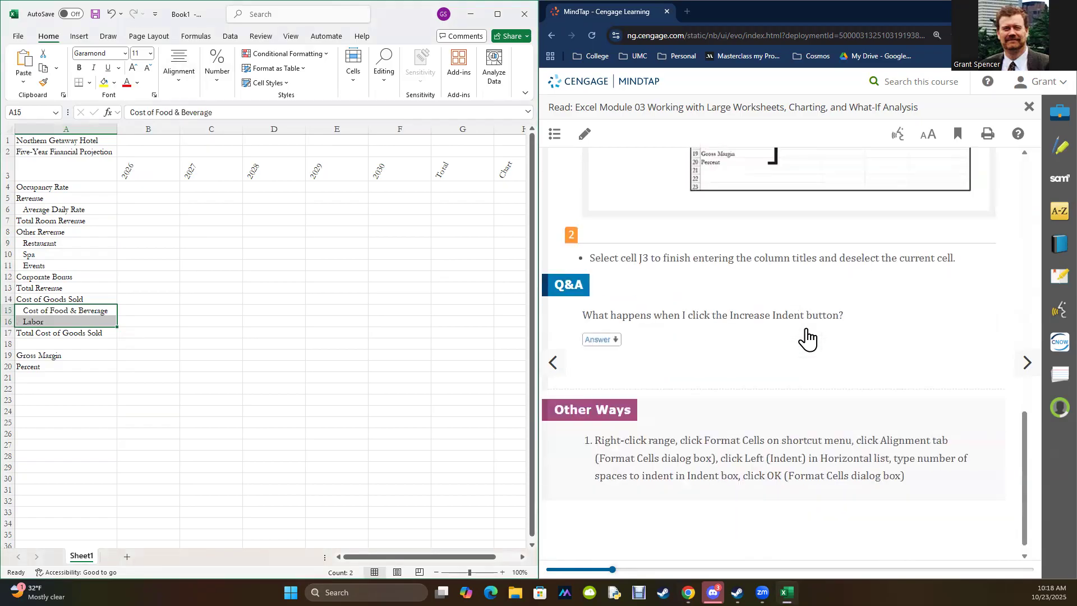
scroll(802, 335, "down", 1)
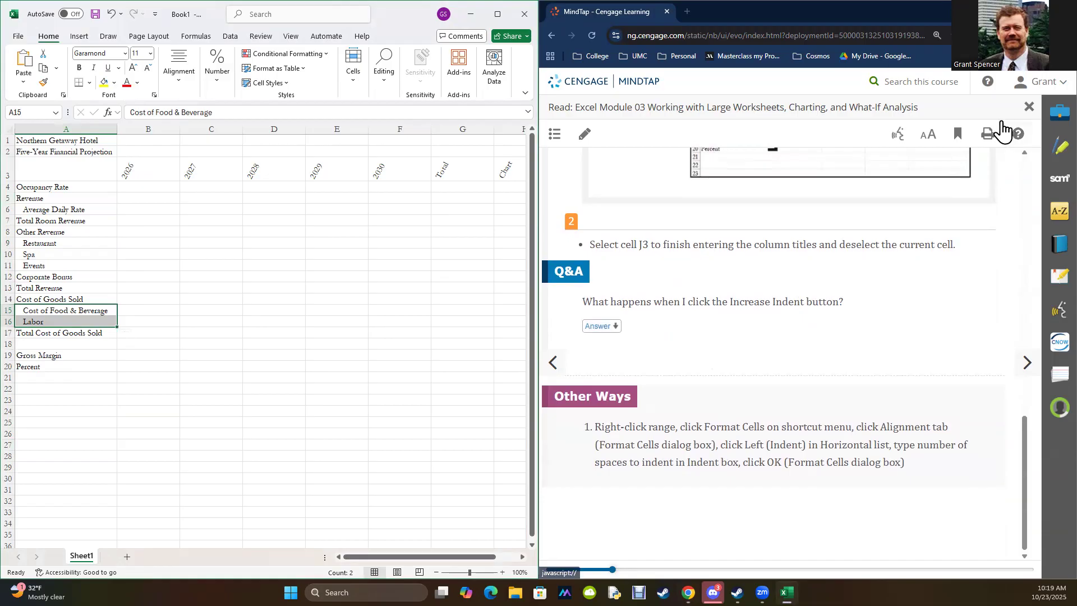
left_click(1026, 368)
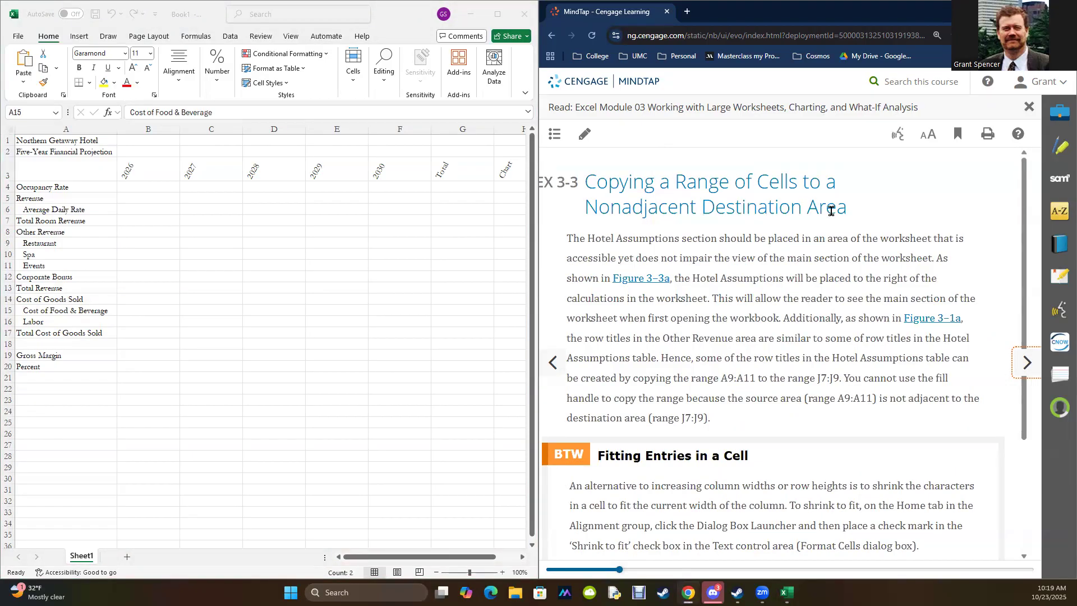
left_click(367, 559)
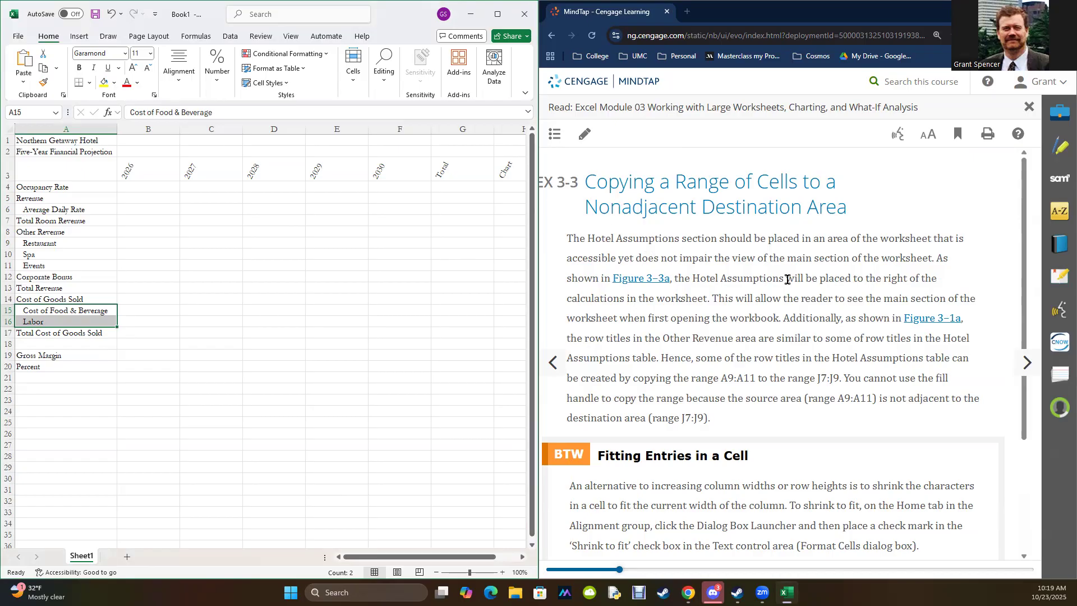
Step: Read the EX 3-3 section on nonadjacent copying and review its first instruction and Figure 3–15
scroll(805, 314, "down", 3)
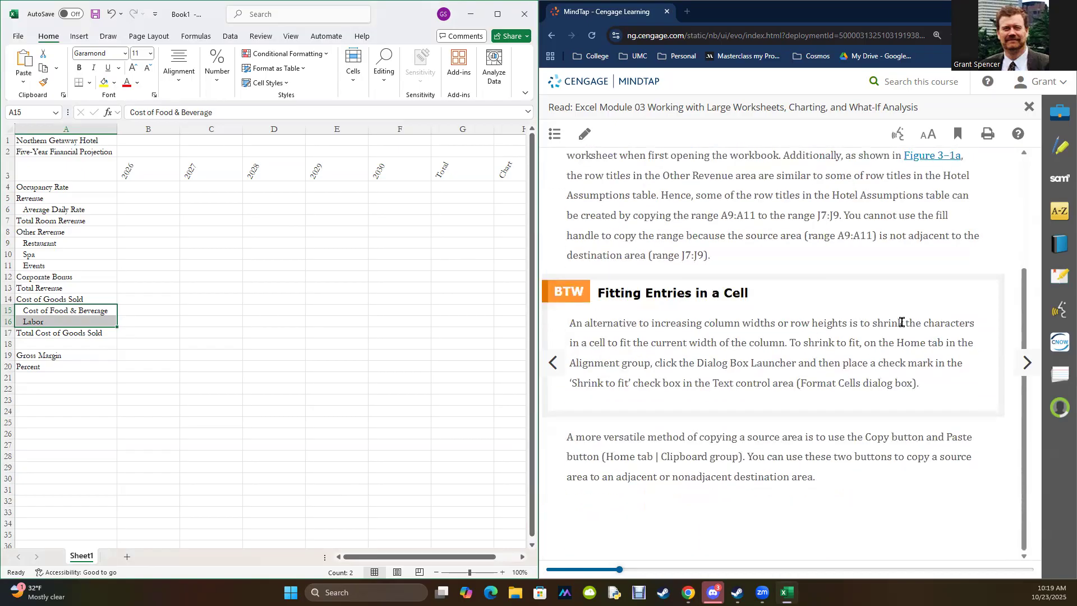
left_click(1028, 363)
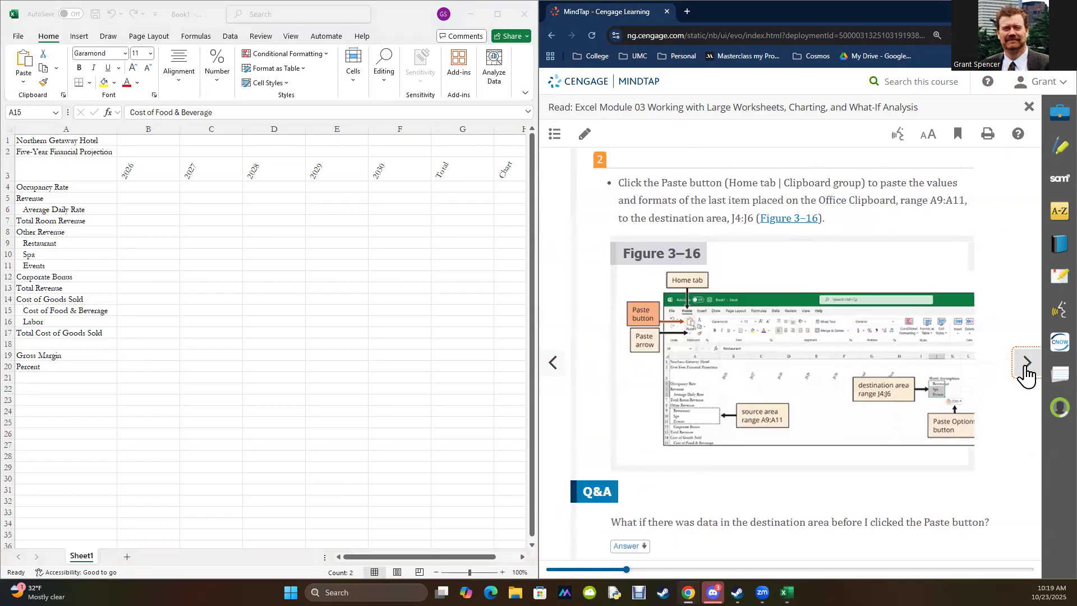
scroll(879, 327, "down", 5)
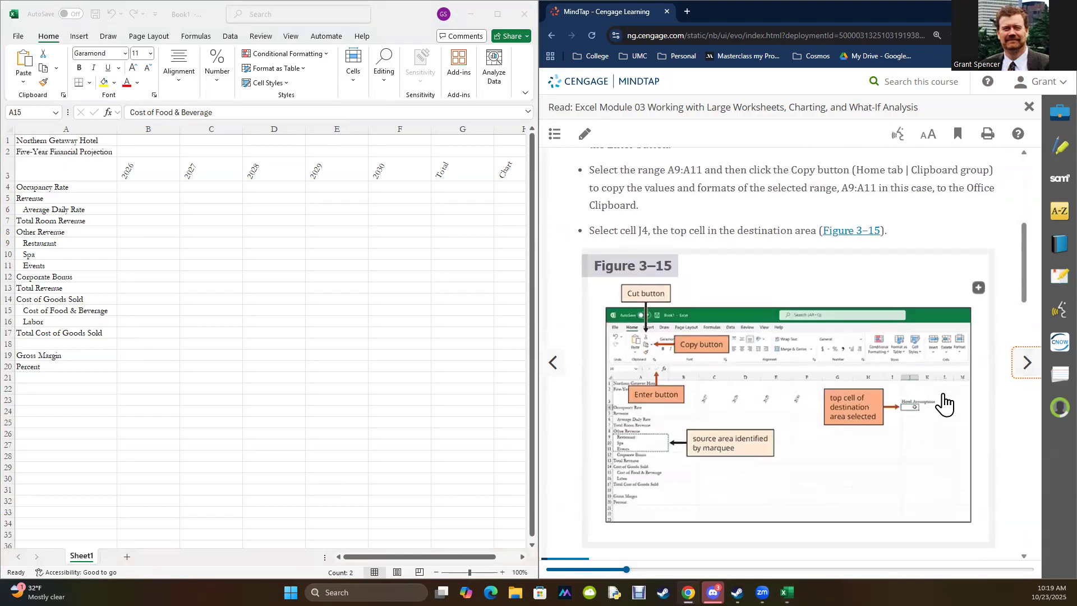
scroll(878, 249, "up", 5)
scroll(886, 337, "down", 6)
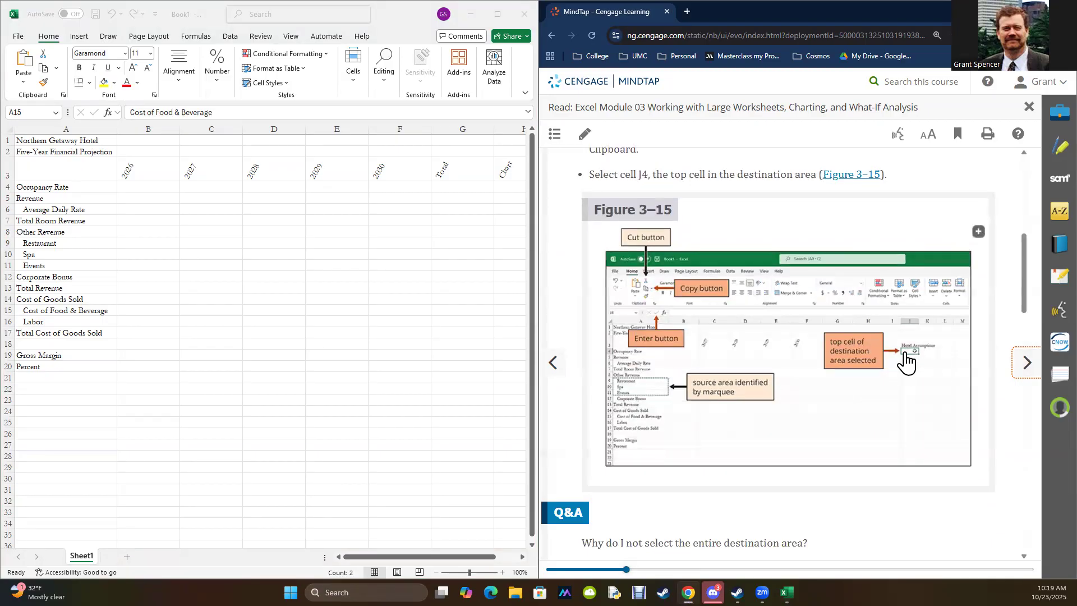
scroll(880, 267, "up", 4)
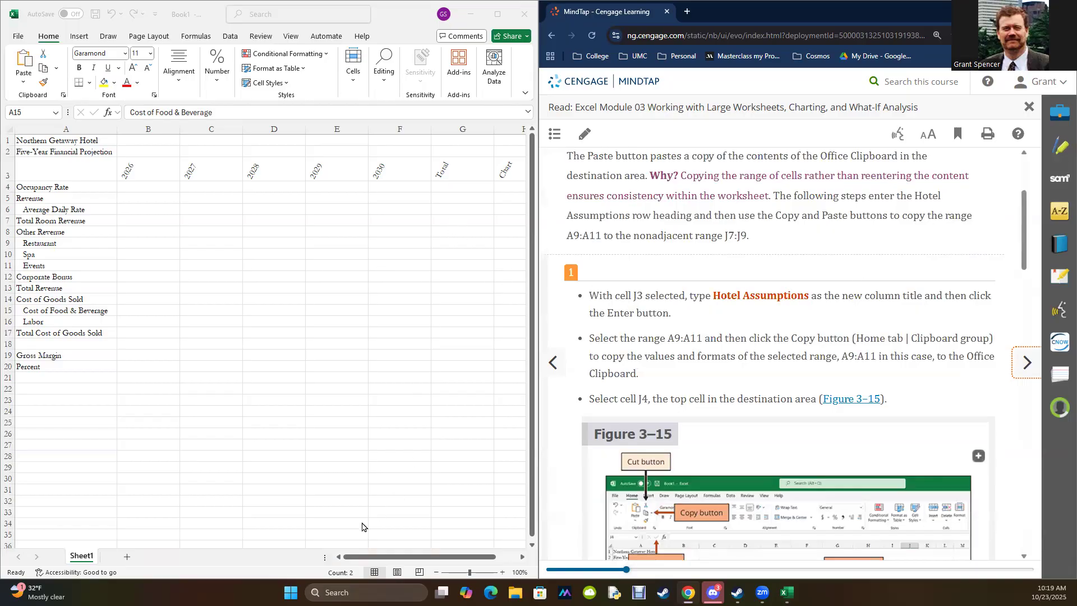
Step: Enter Hotel Assumptions as the new column title in cell J3
left_click(522, 557)
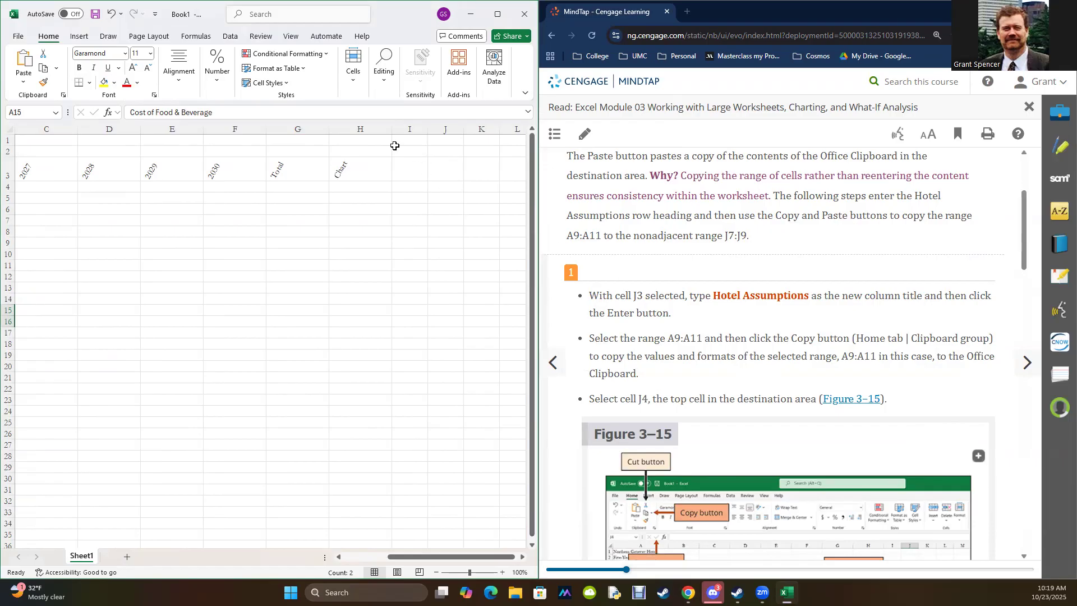
left_click(443, 168)
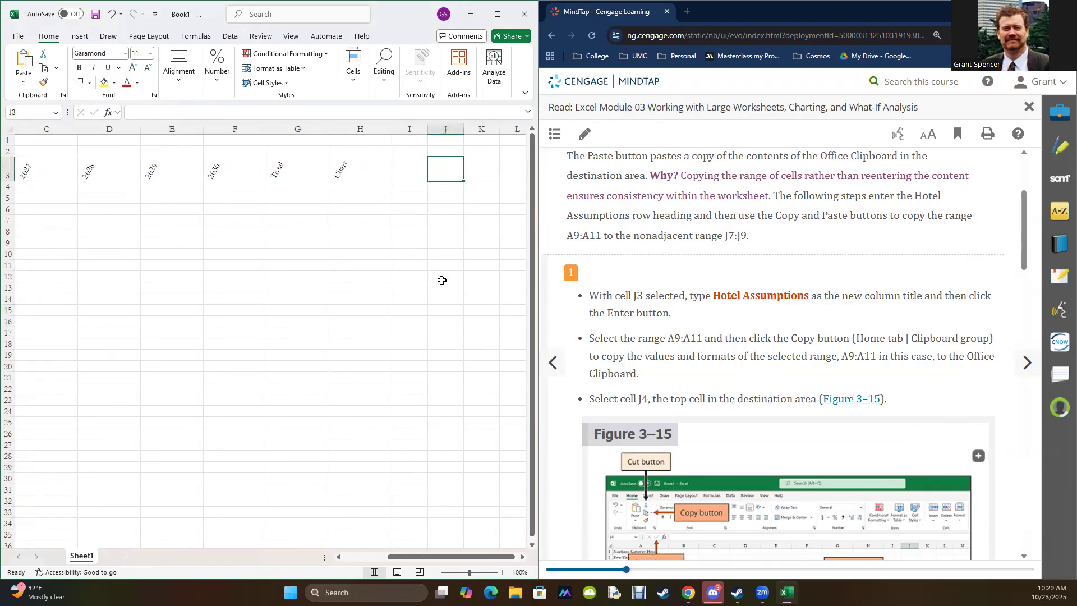
left_click(132, 115)
type("Hotel Aassu")
key("BackSpace")
key("BackSpace")
key("BackSpace")
key("BackSpace")
type("ssumptions")
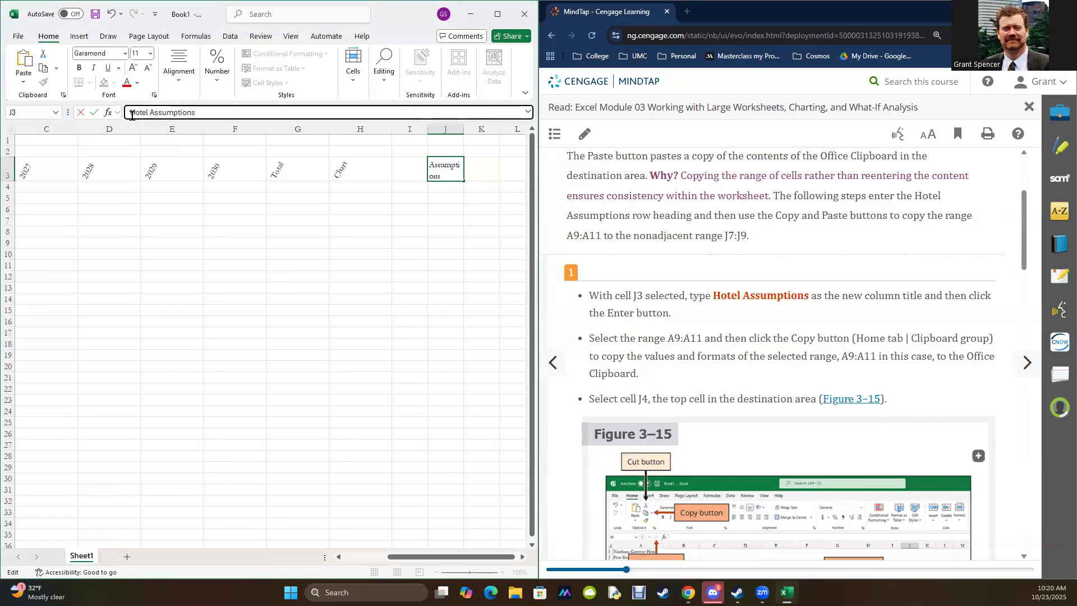
key("Return")
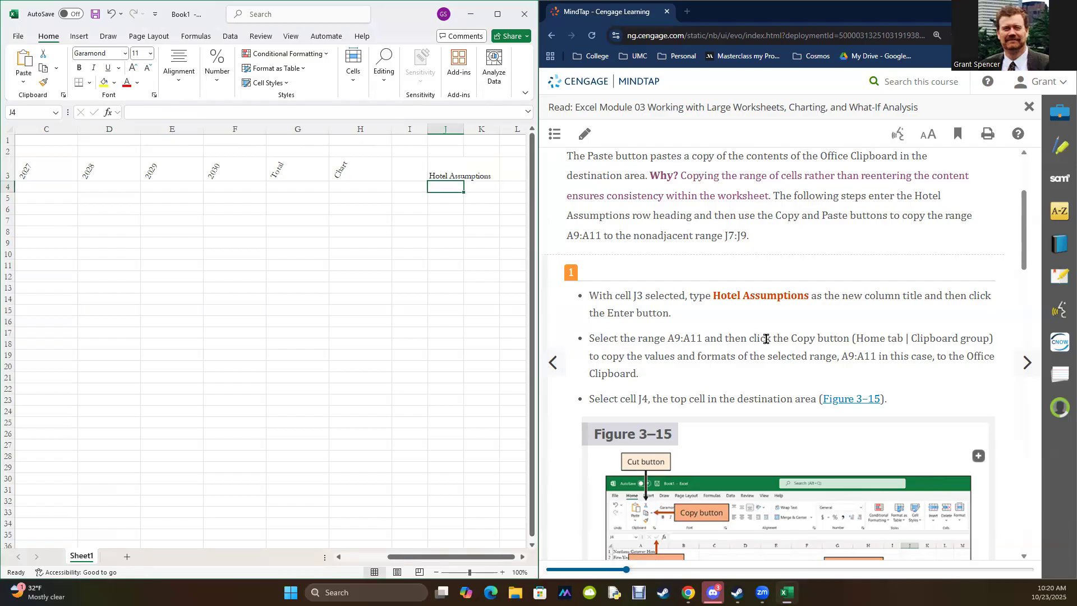
Step: Copy the Restaurant, Spa and Events titles in A9:A11 and select J4 as the top of the destination area
left_click_drag(408, 557, 364, 557)
left_click_drag(45, 240, 44, 263)
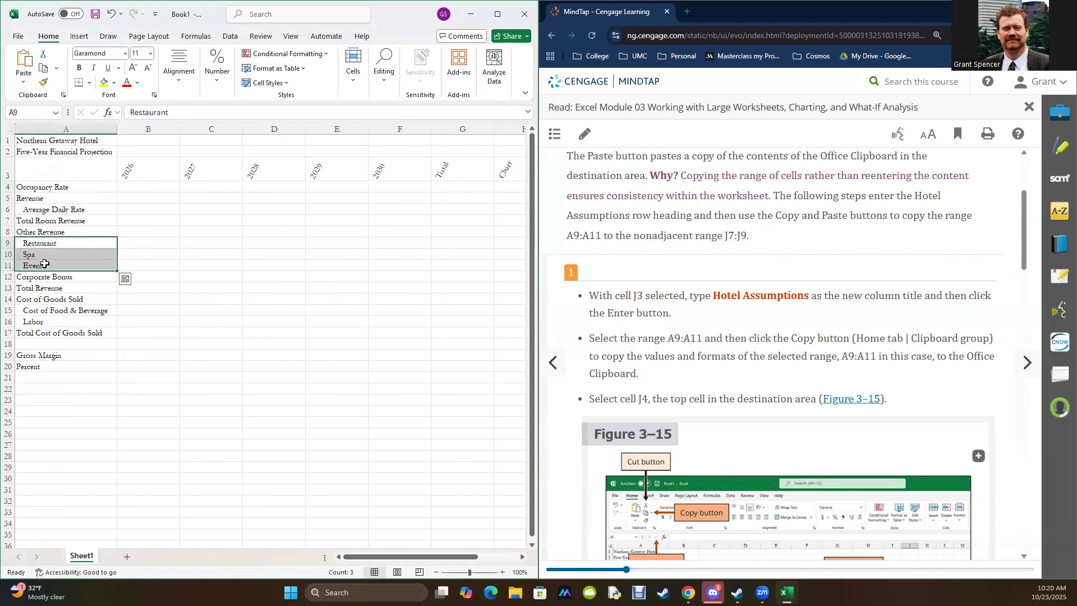
key("ctrl+c")
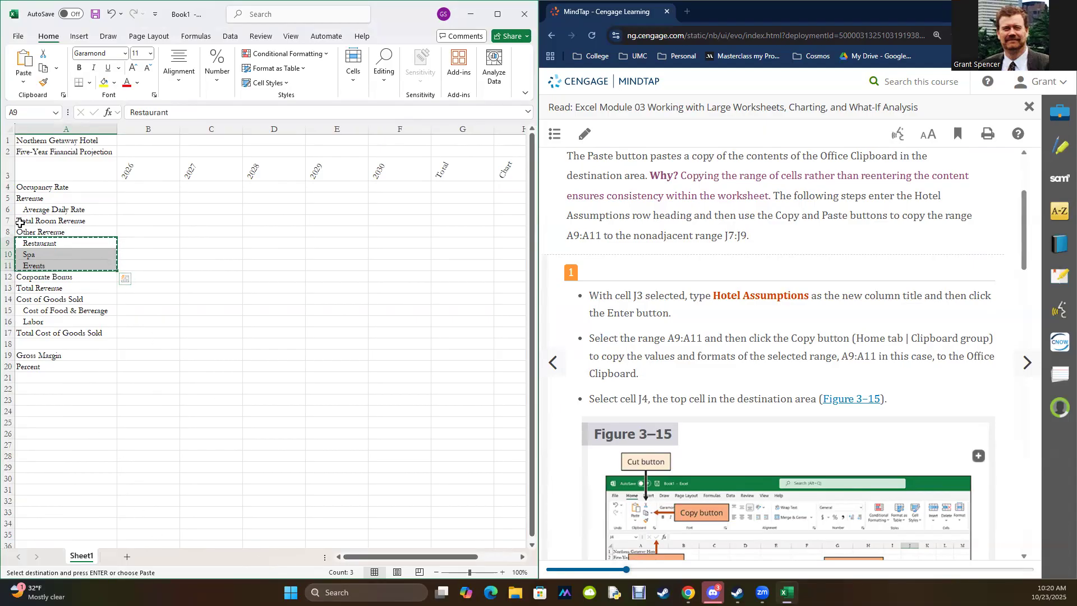
left_click_drag(422, 556, 422, 556)
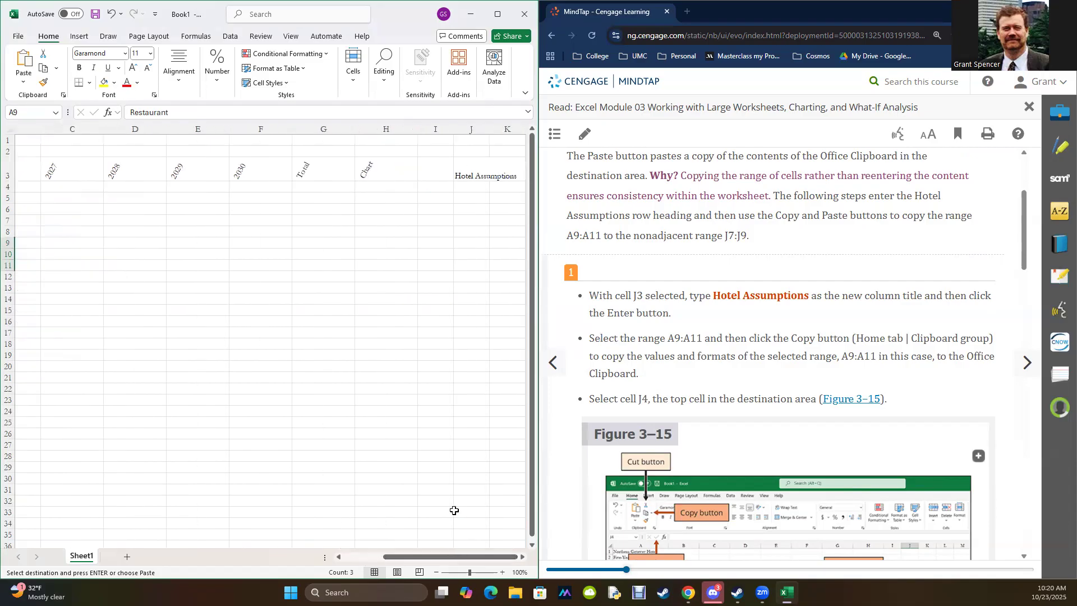
left_click(470, 185)
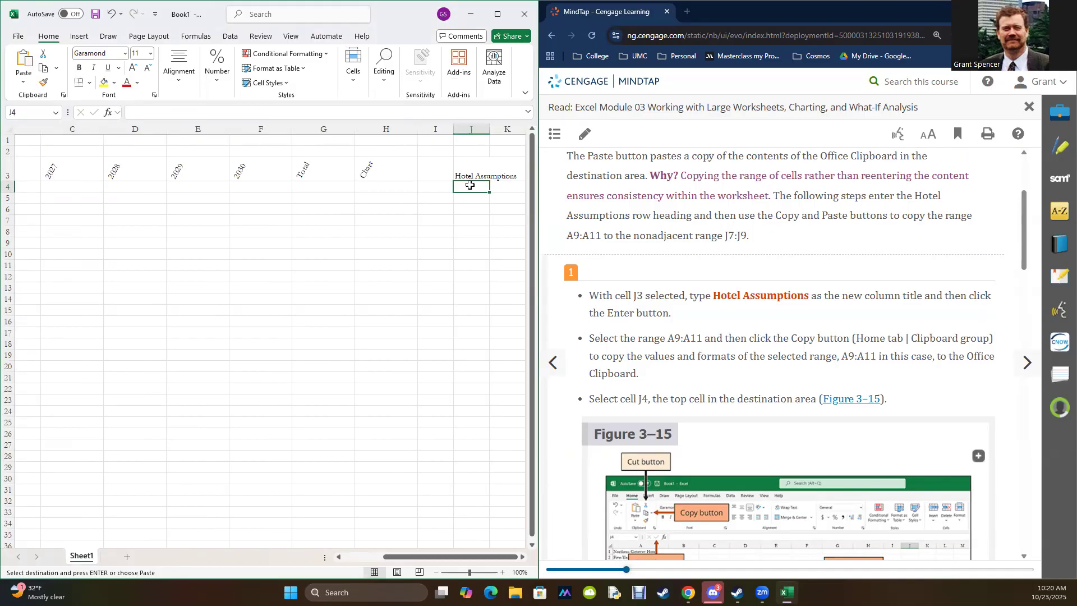
Step: Open the paste options and review the reading's Paste and Decrease Indent instructions with Figures 3–16 and 3–17
left_click(21, 84)
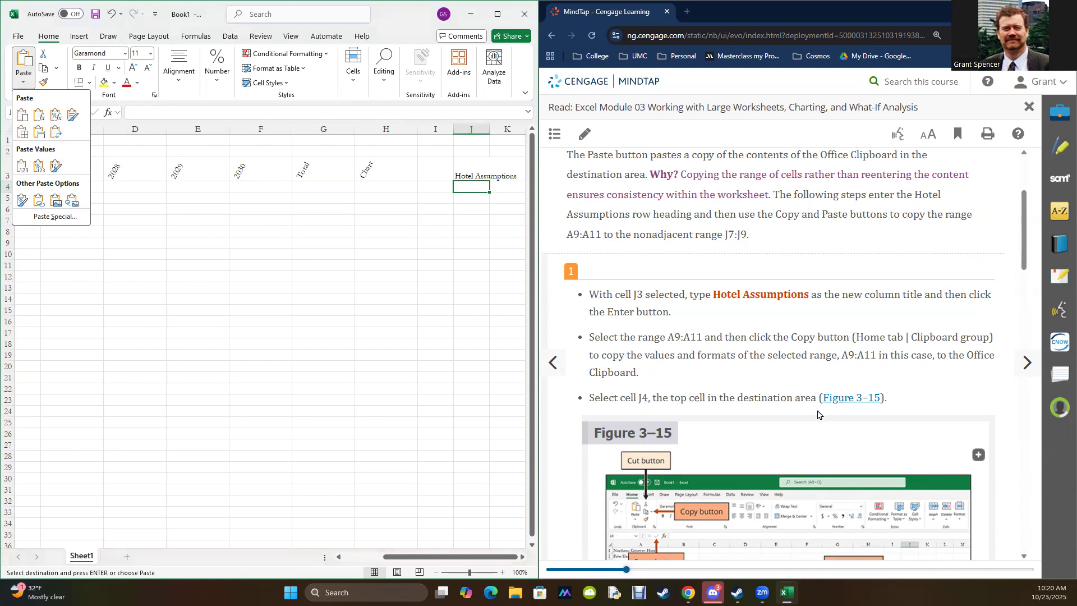
scroll(818, 415, "down", 10)
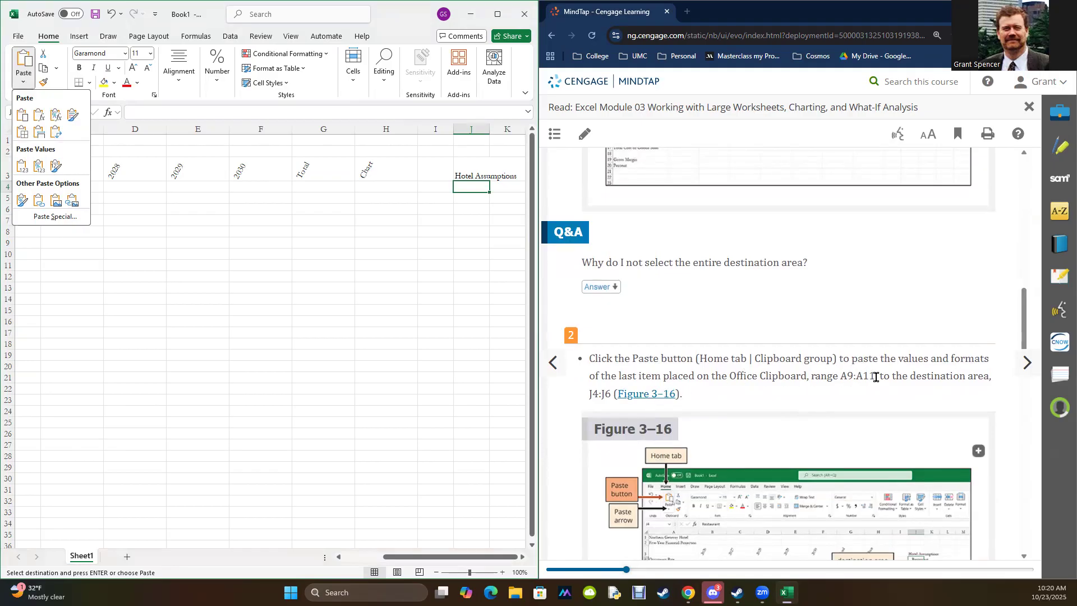
scroll(875, 377, "down", 3)
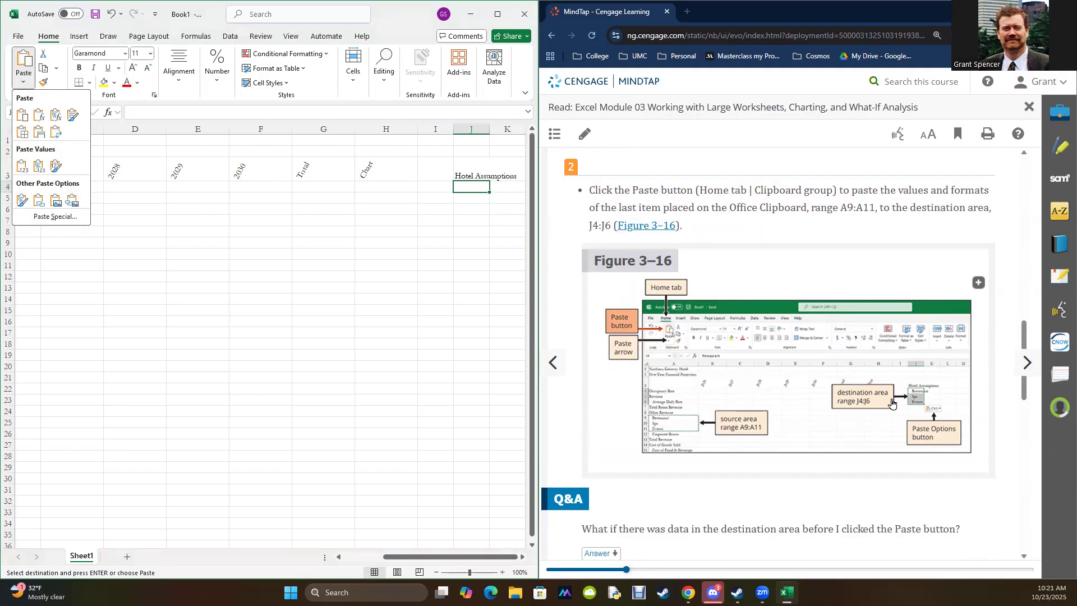
scroll(898, 408, "down", 4)
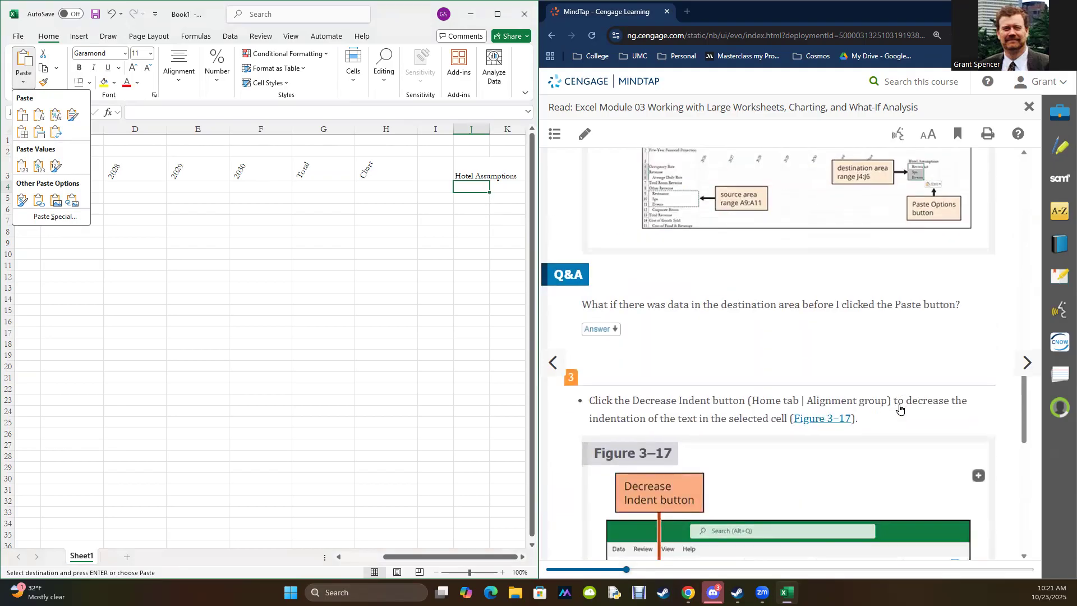
scroll(900, 408, "down", 2)
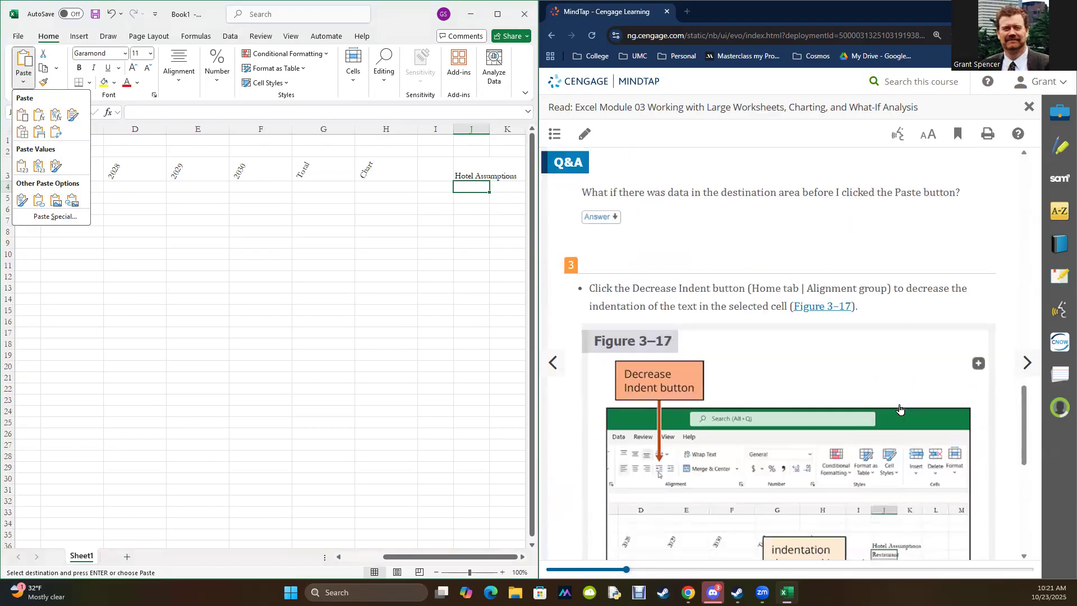
scroll(899, 409, "down", 2)
scroll(900, 408, "up", 4)
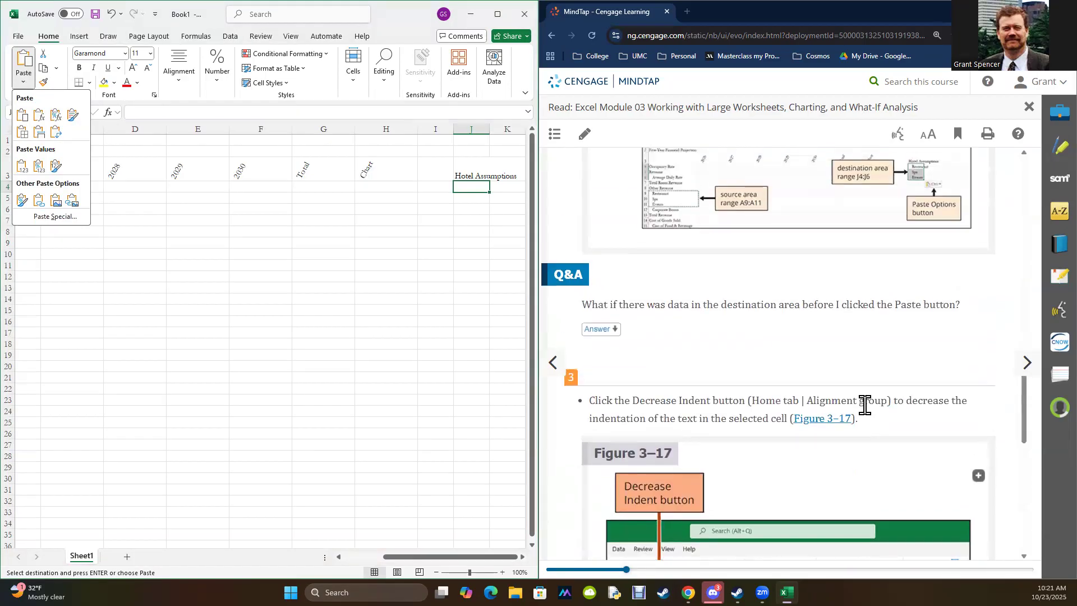
Step: Paste the copied row titles into J4:J6 under Hotel Assumptions
left_click(474, 187)
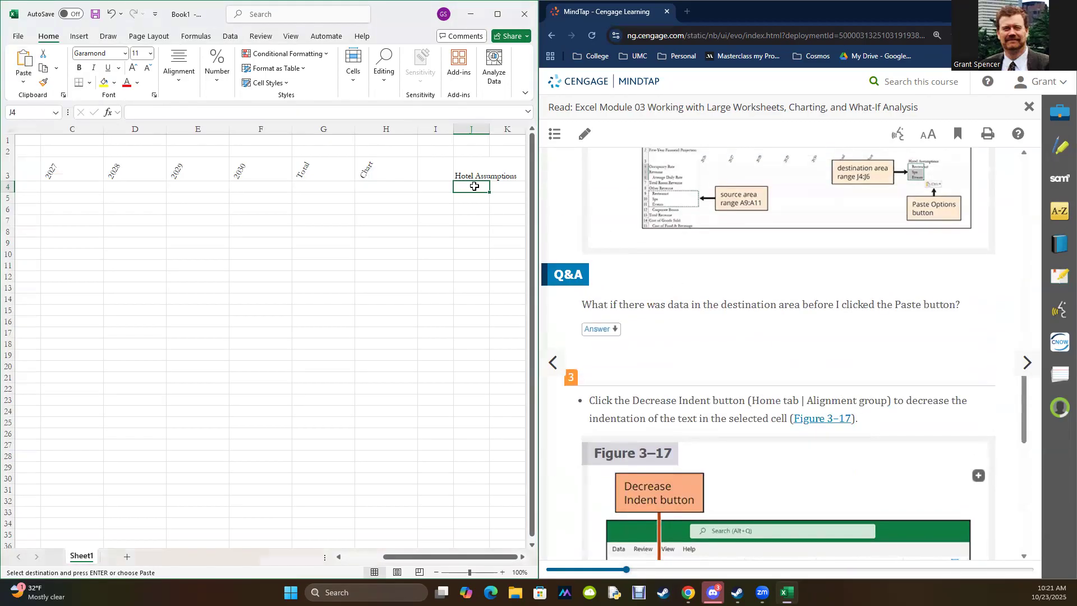
key("ctrl+v")
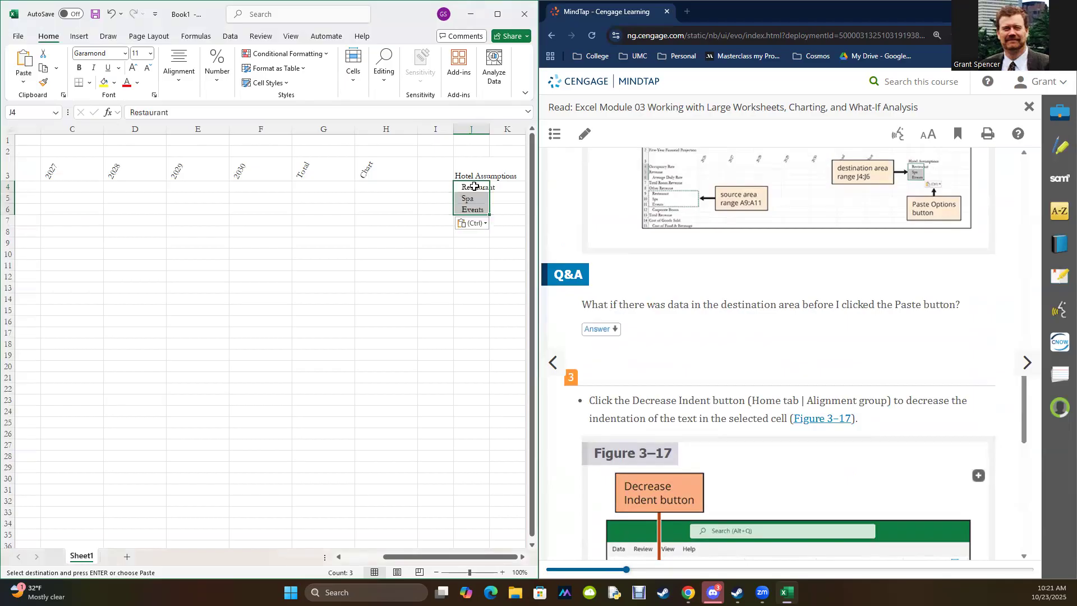
left_click(445, 285)
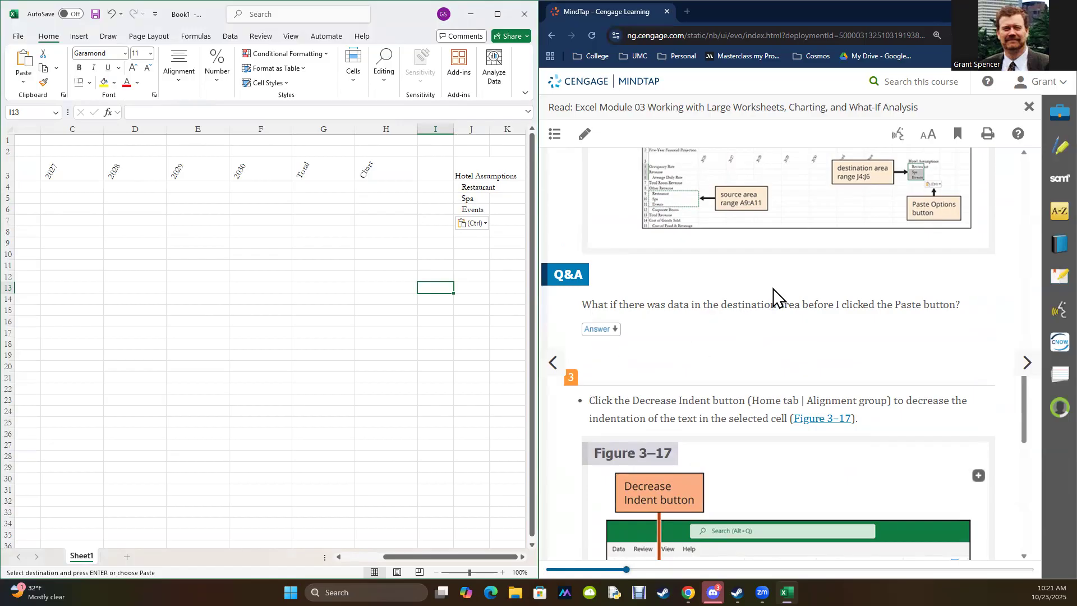
Step: Check Figure 3–17 and decrease the indent of Restaurant, Spa and Events in J4:J6 by one level
scroll(772, 282, "down", 4)
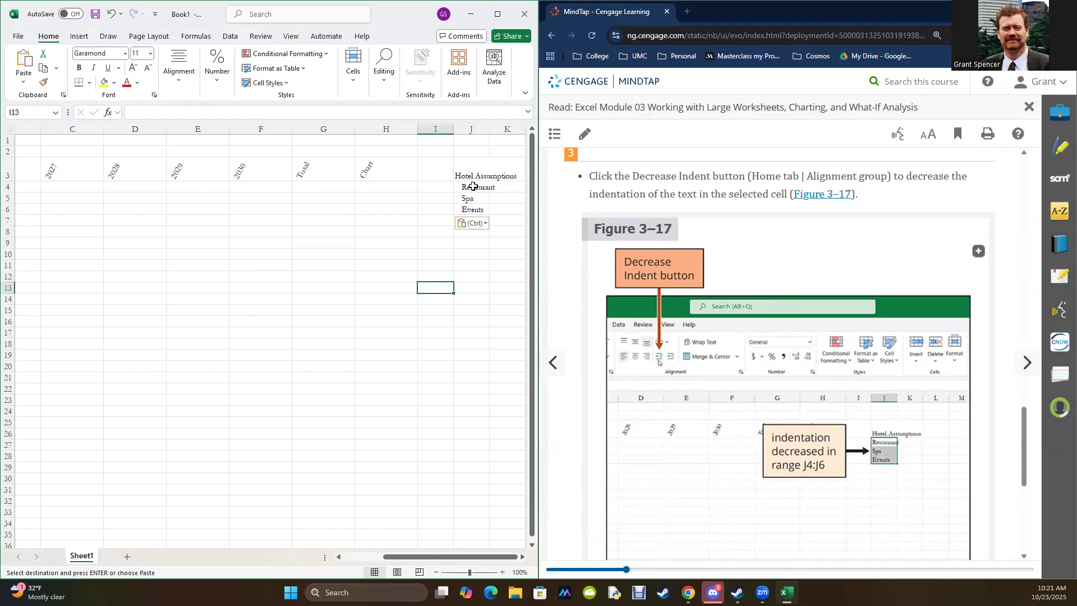
left_click_drag(473, 186, 473, 210)
left_click(179, 85)
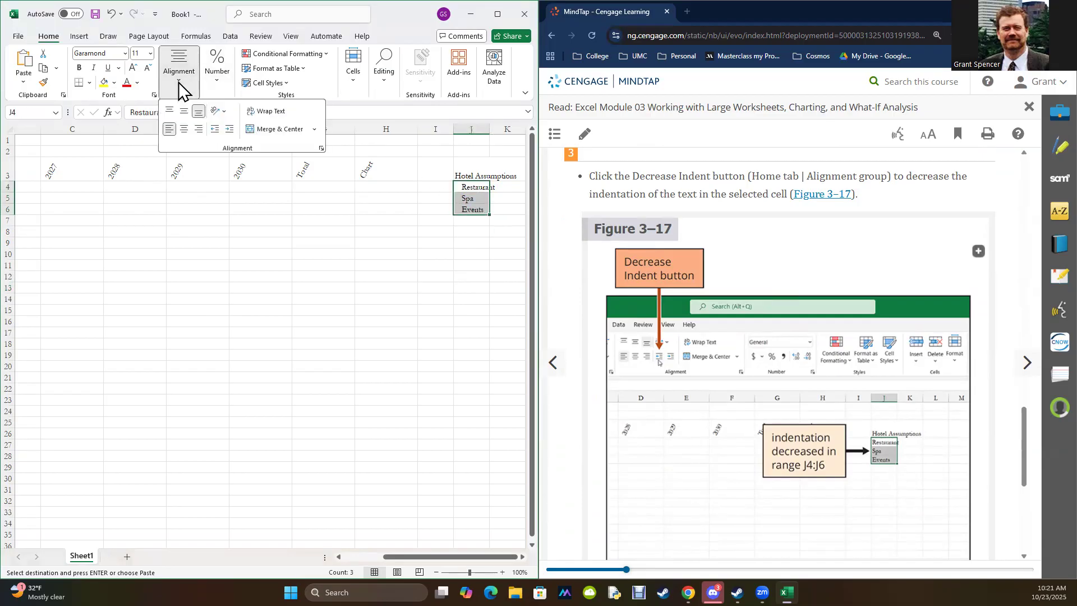
left_click(214, 129)
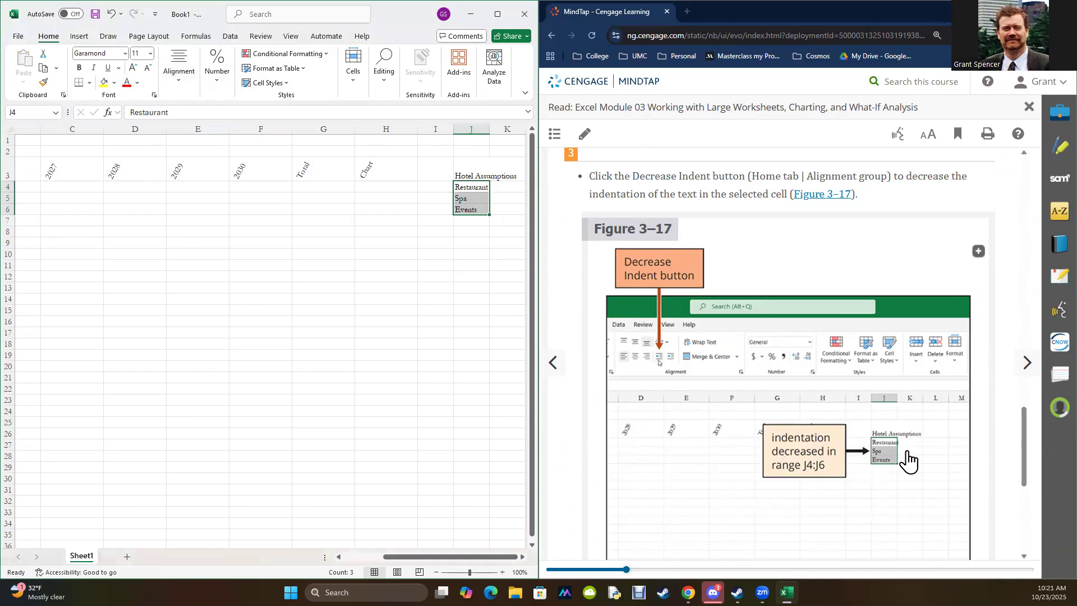
Step: Advance the reading to EX 3-3b and review the paste options listed in Table 3–4
scroll(905, 427, "down", 5)
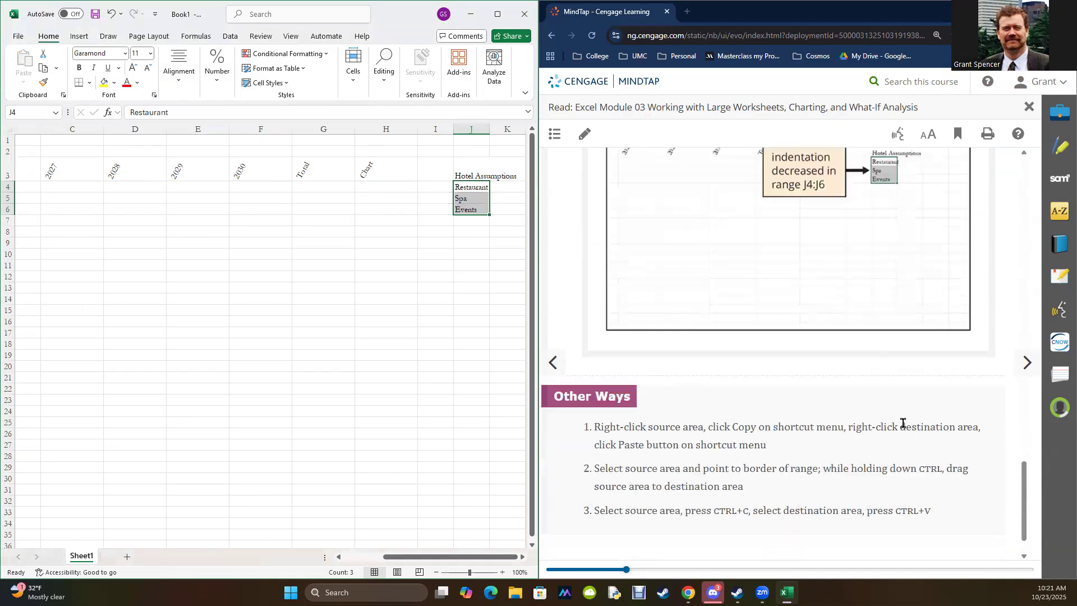
left_click(1018, 371)
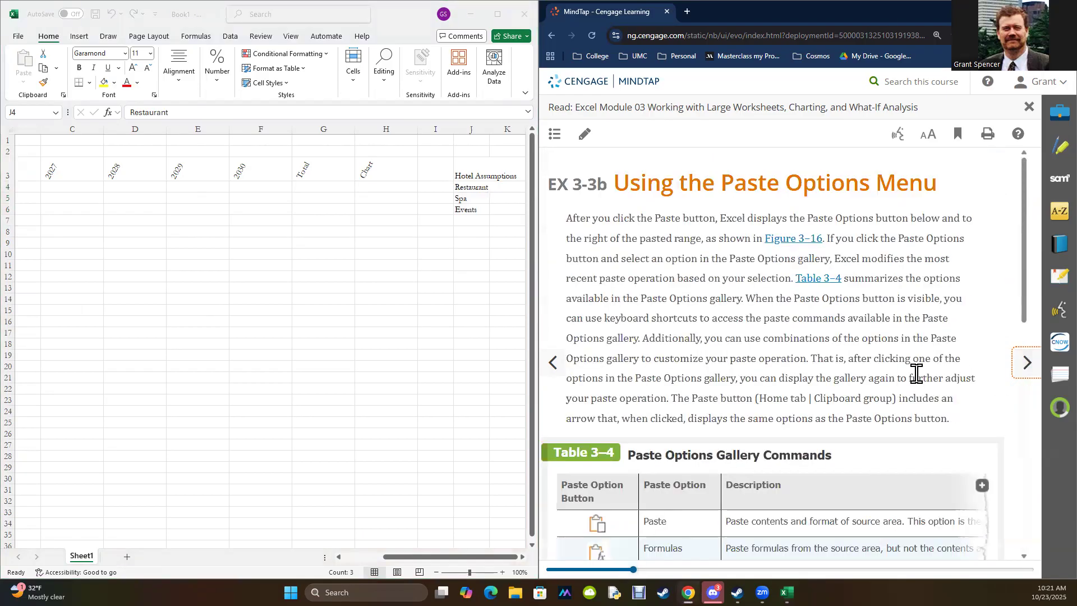
scroll(916, 373, "down", 5)
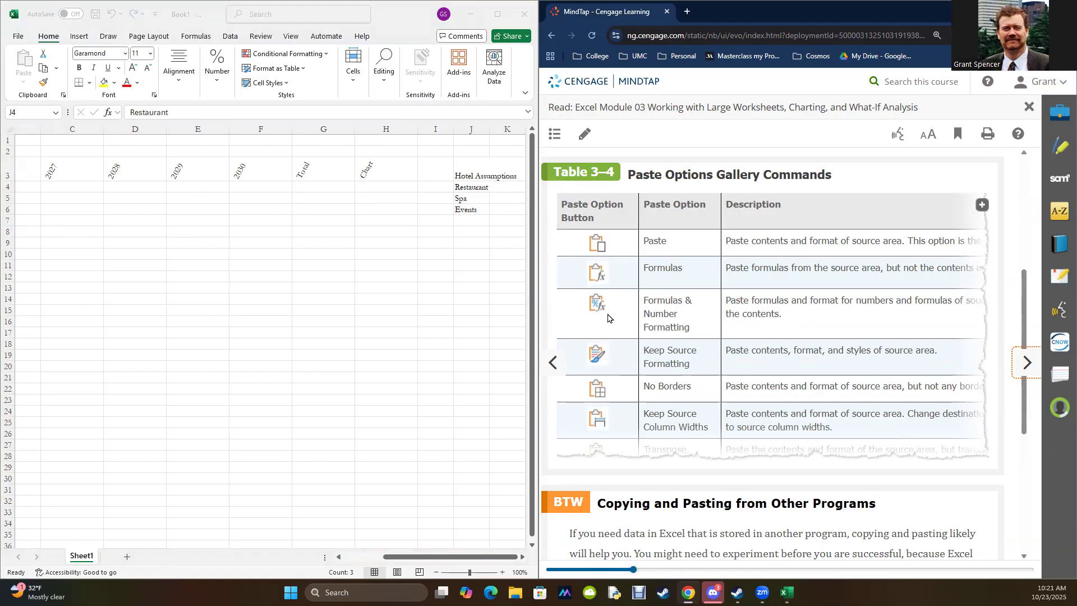
Step: Enter the sample values 1 in E12 and 2 in F12
left_click(212, 276)
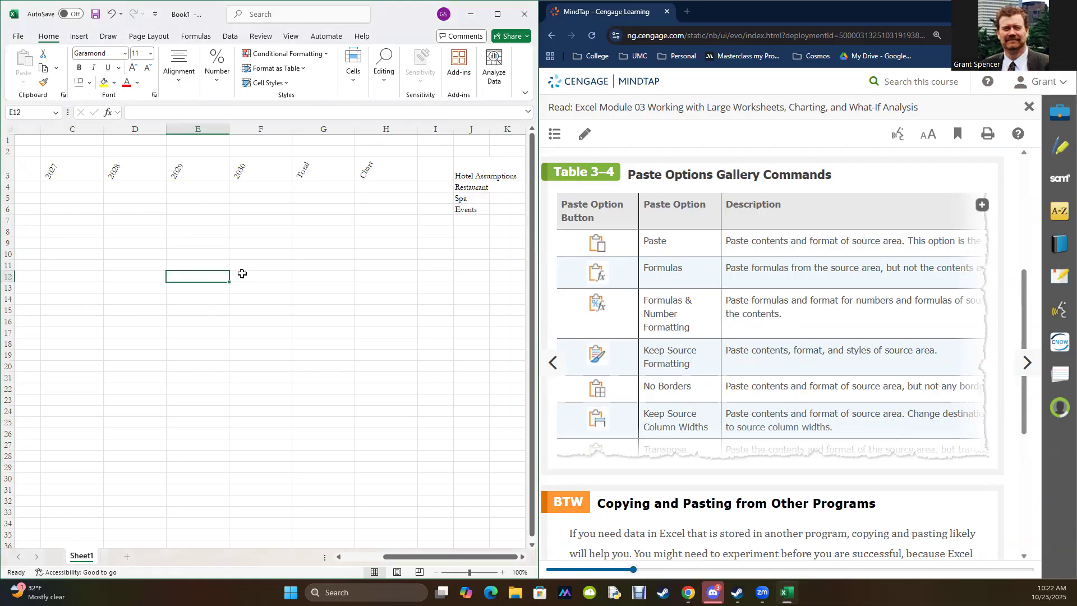
type("1")
key("Tab")
type("2")
key("Tab")
key("Tab")
key("shift+Tab")
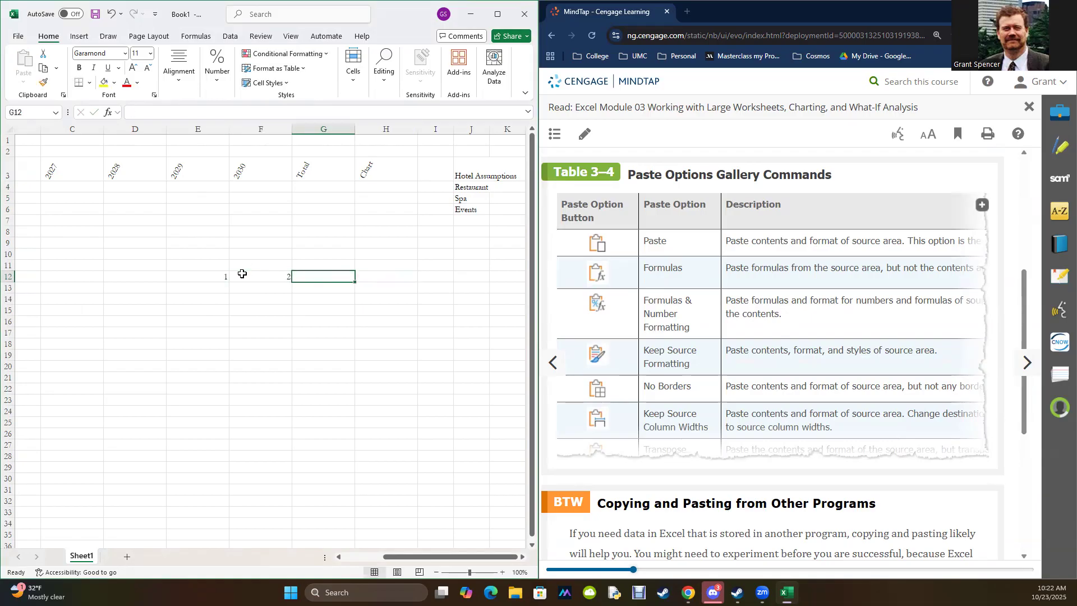
Step: Enter a SUM formula in G12 that adds the range E12:F12
type("=sum(")
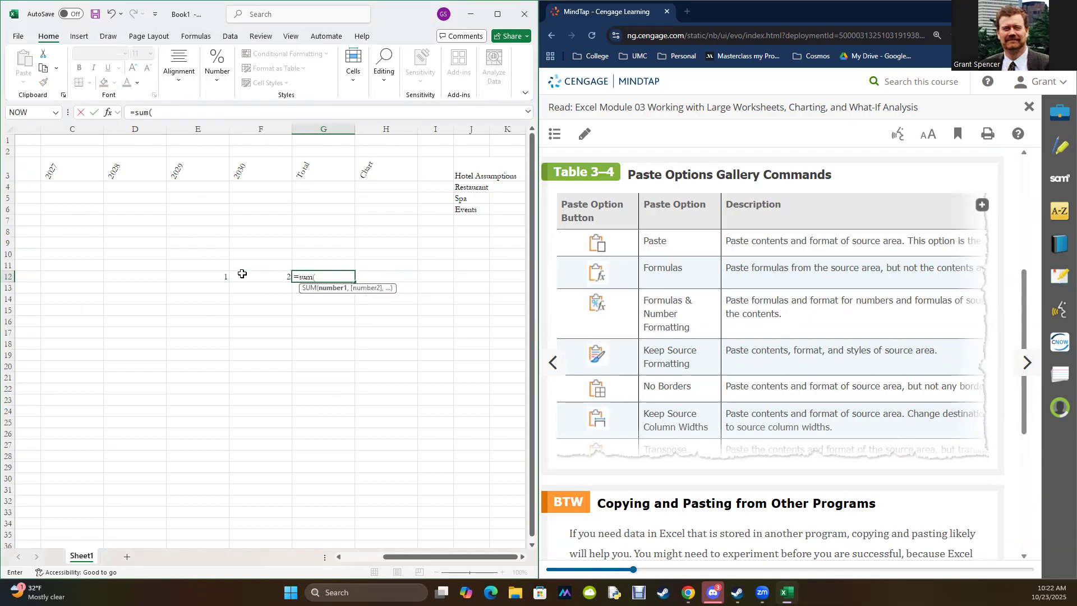
left_click_drag(216, 274, 247, 279)
key("Return")
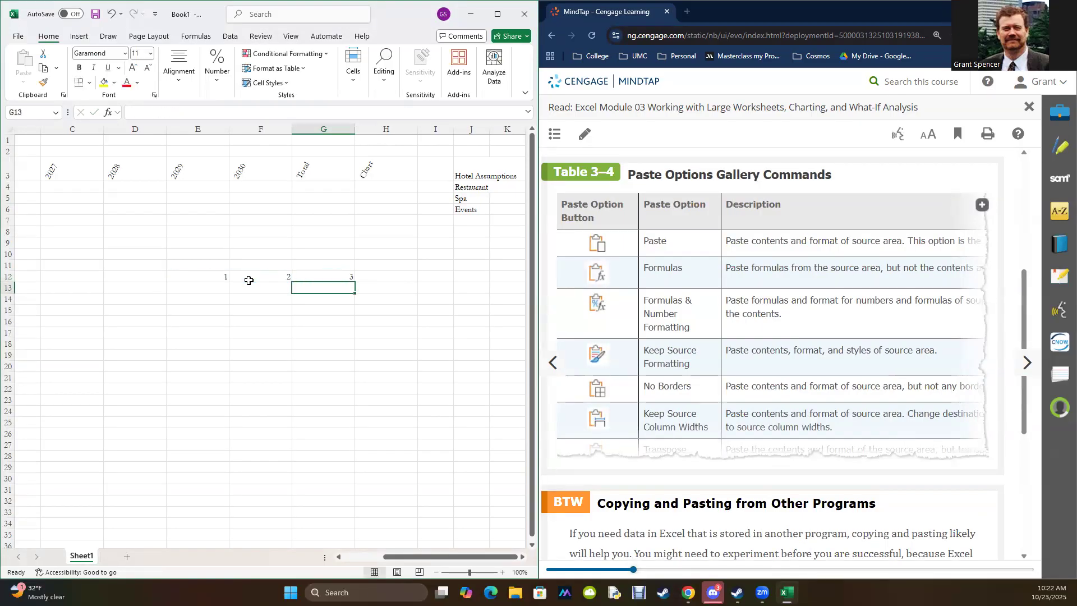
Step: Copy the SUM formula from G12 and paste it into H12
left_click(331, 279)
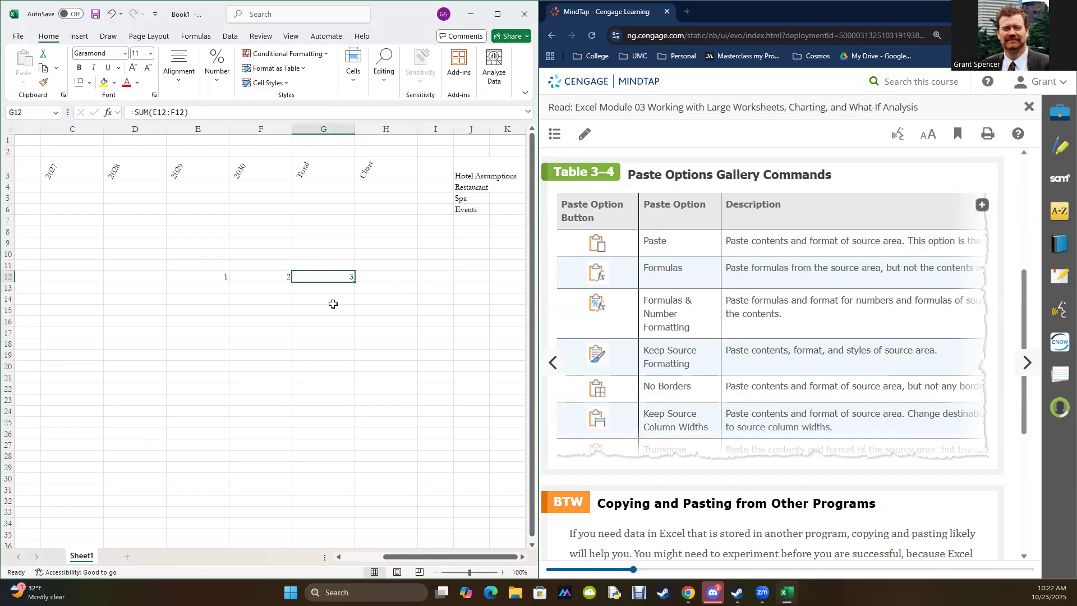
key("ctrl+c")
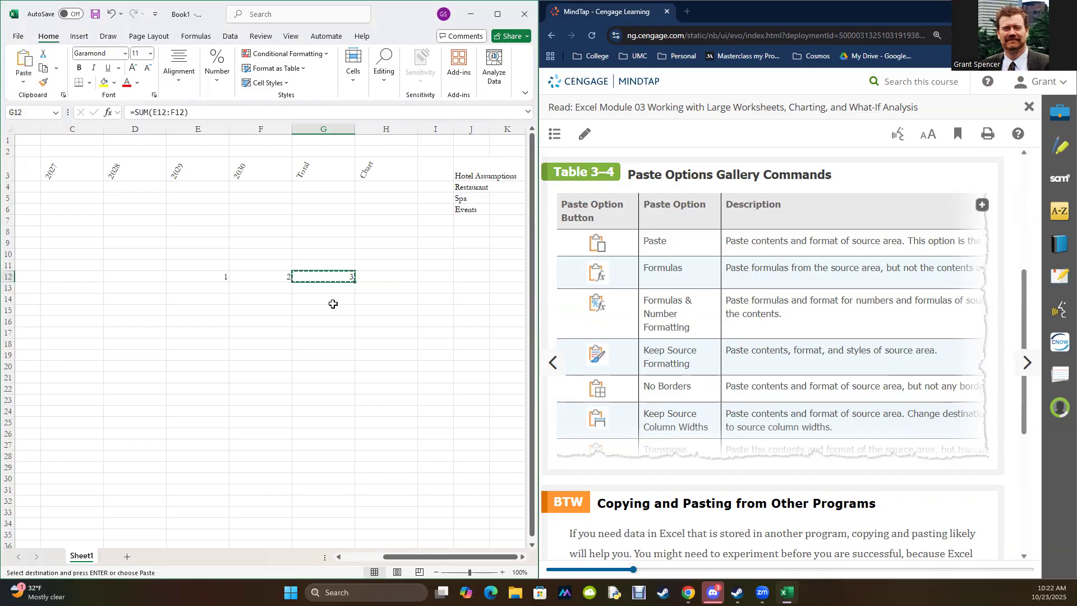
left_click(374, 276)
key("ctrl+v")
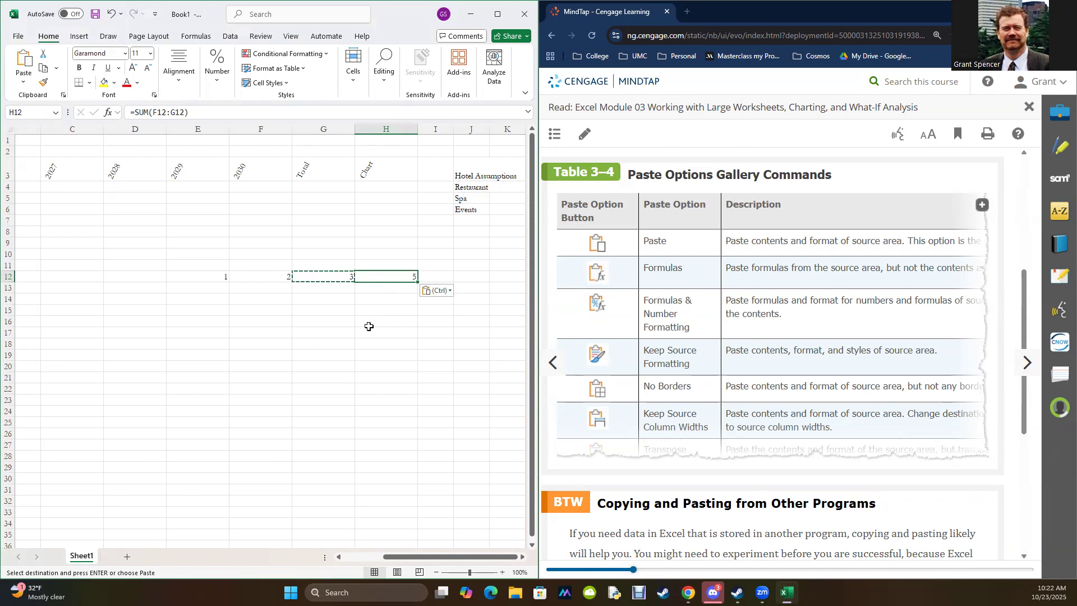
Step: Copy the SUM formula from H12 and paste it into I12
key("Escape")
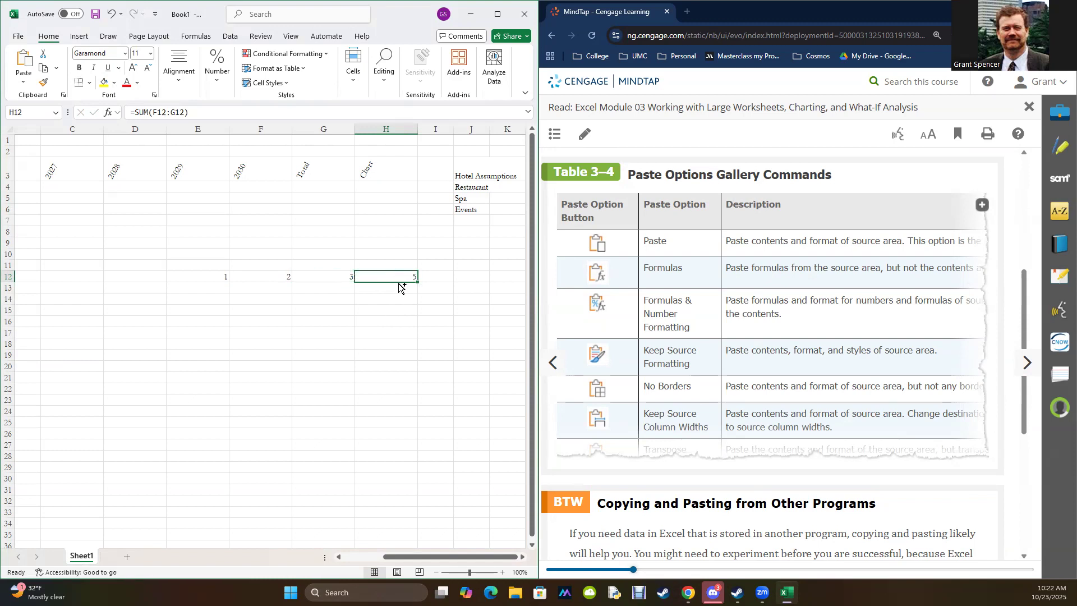
key("ctrl+c")
left_click(436, 277)
key("ctrl+v")
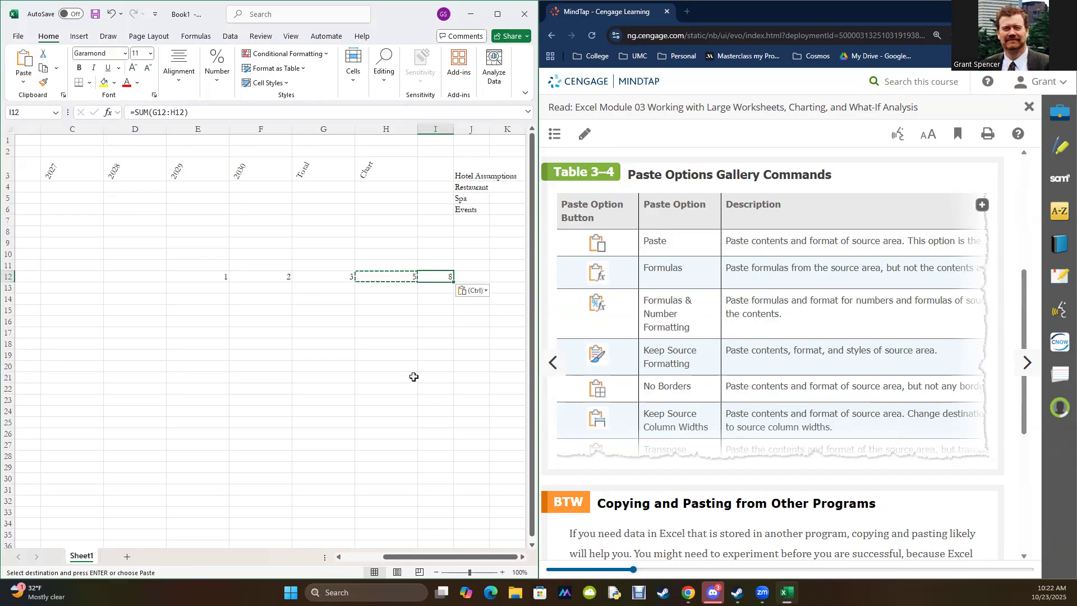
Step: Compare the SUM formulas in G12, H12 and I12 with the cell ranges each one adds
left_click(313, 274)
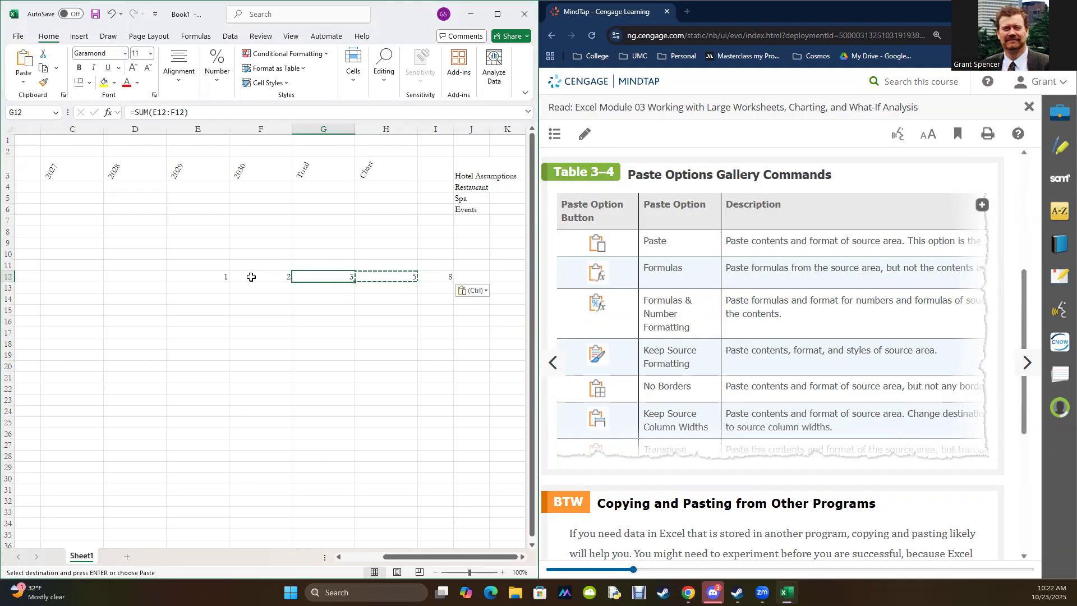
left_click(385, 277)
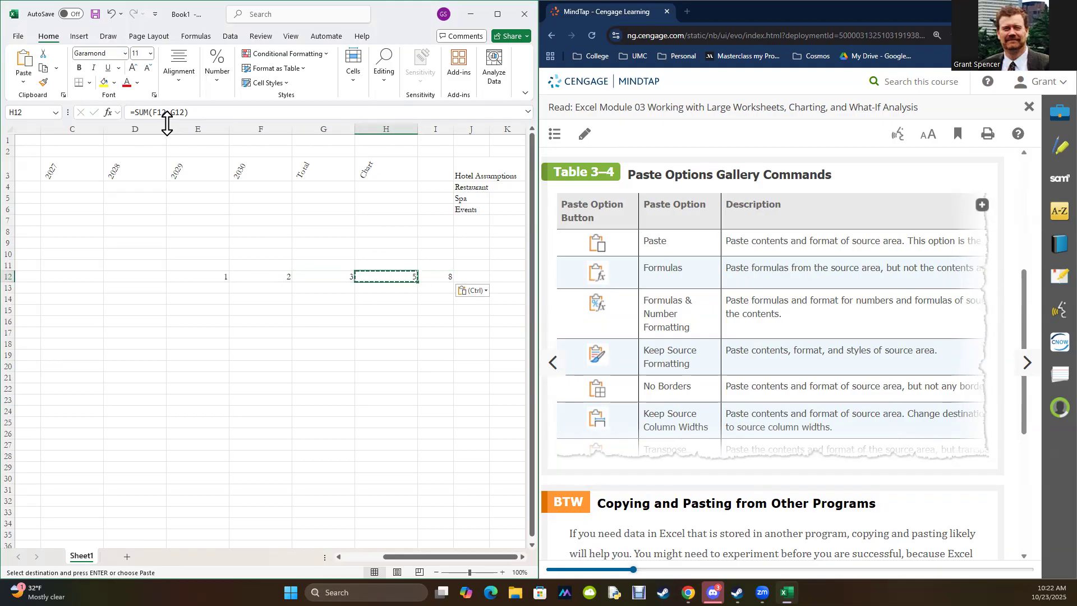
left_click(263, 278)
left_click_drag(263, 278, 300, 276)
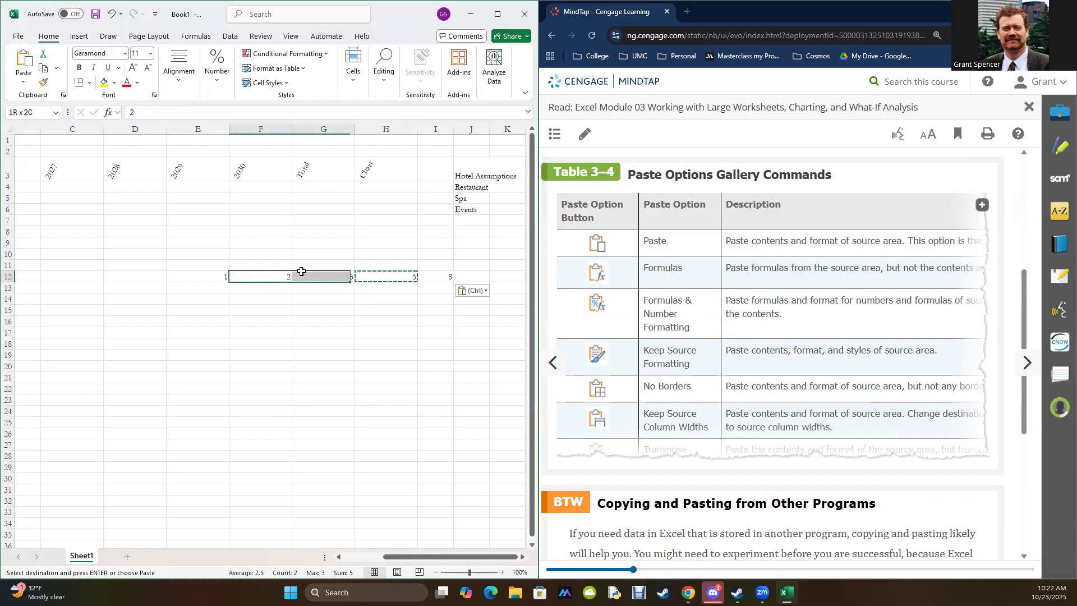
left_click(308, 275)
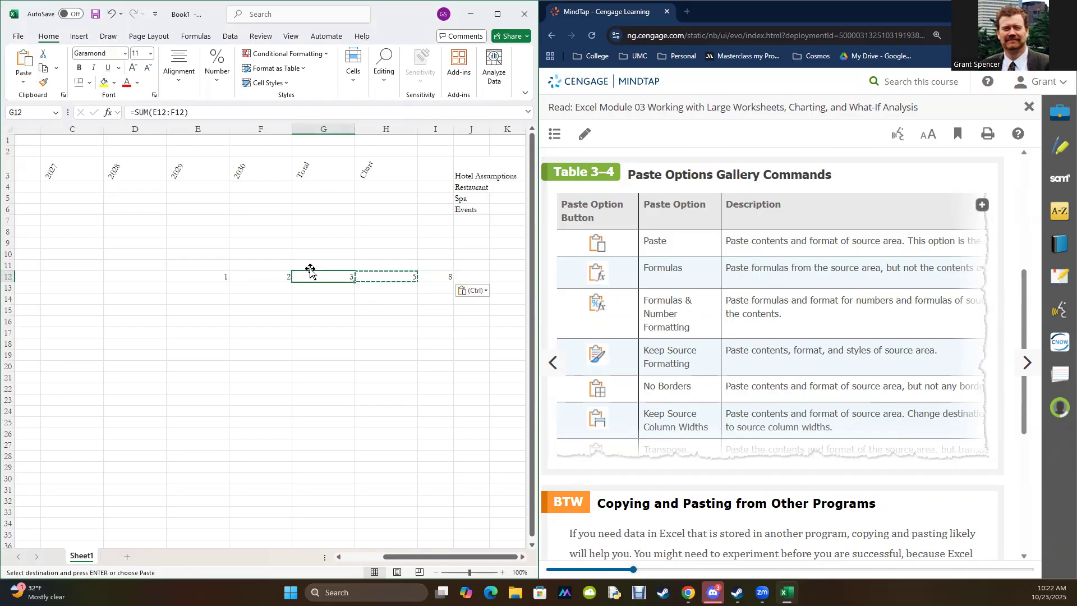
left_click_drag(207, 278, 250, 275)
left_click(323, 276)
left_click(377, 276)
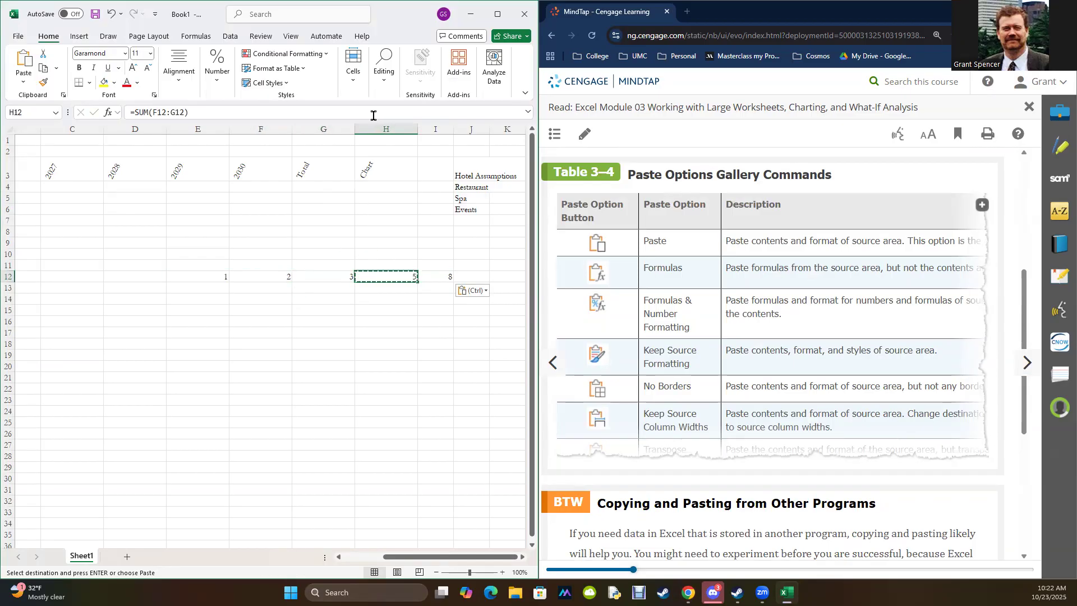
left_click_drag(263, 277, 312, 277)
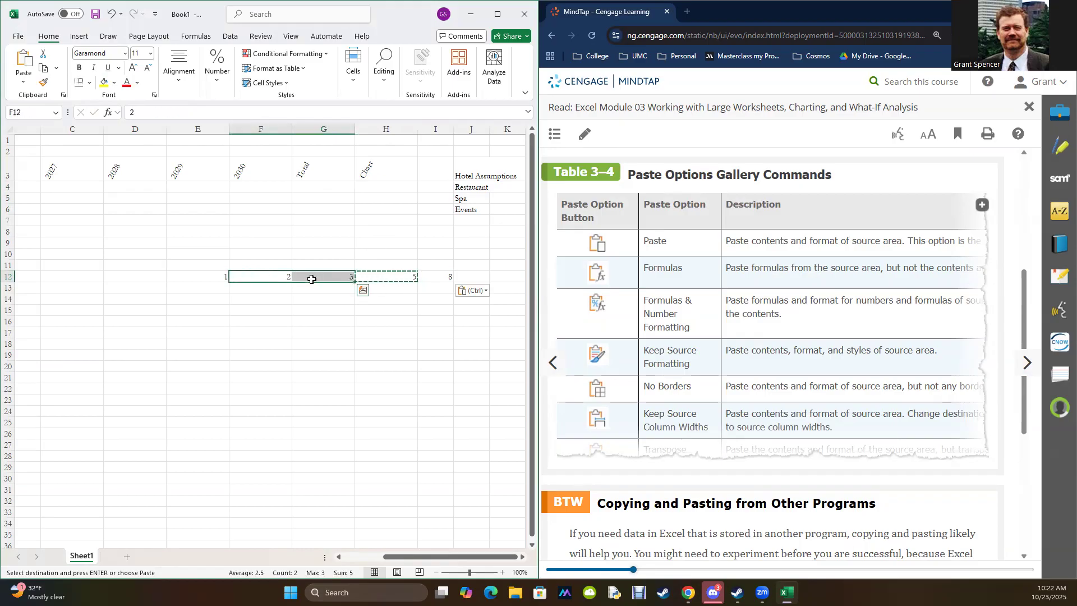
left_click(376, 281)
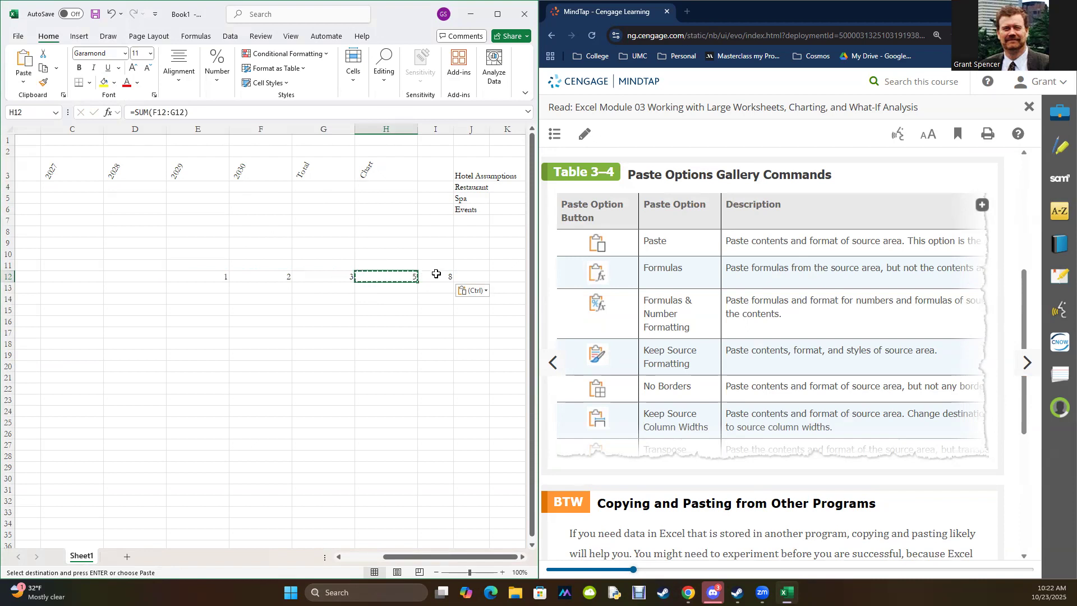
left_click(436, 276)
left_click_drag(312, 275, 385, 275)
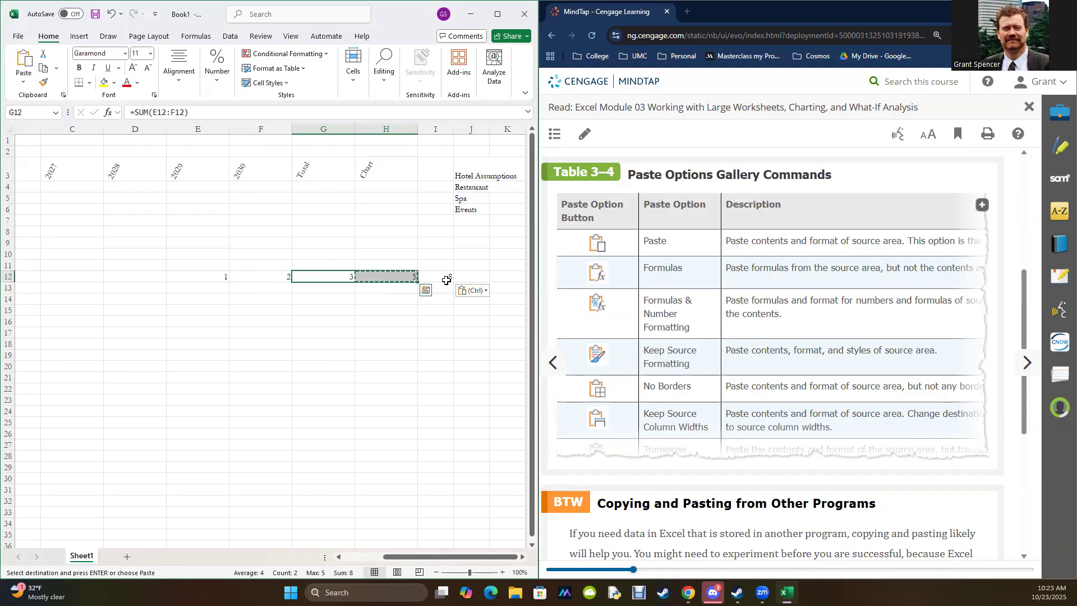
Step: Copy the range E12:G12, paste it into row 13 starting at E13, and inspect the formula in G13
left_click_drag(225, 288, 313, 290)
key("ctrl+c")
left_click(342, 287)
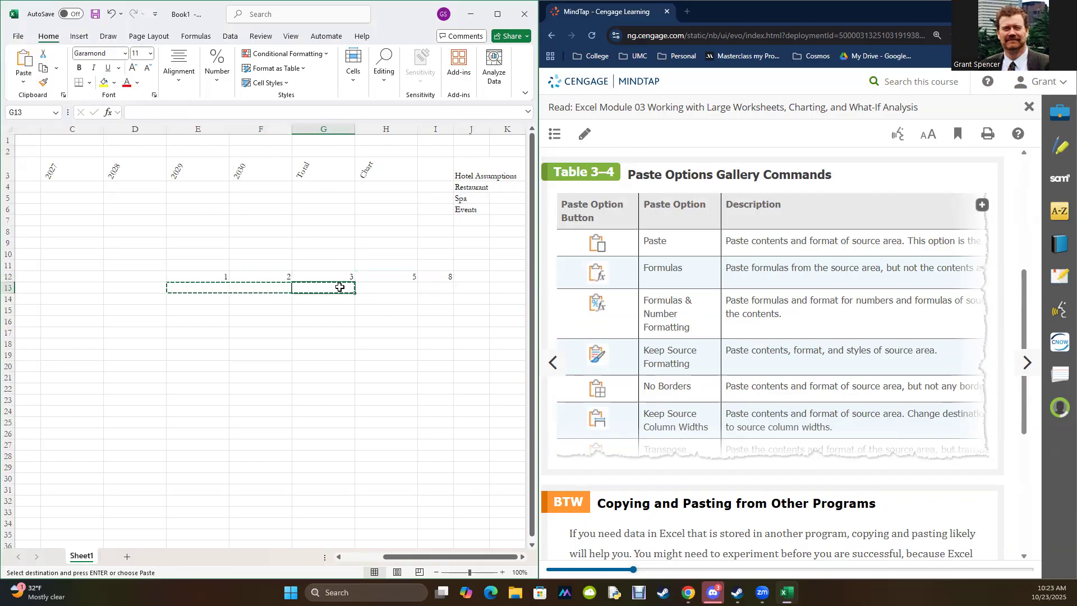
left_click_drag(219, 273, 300, 277)
key("ctrl+v")
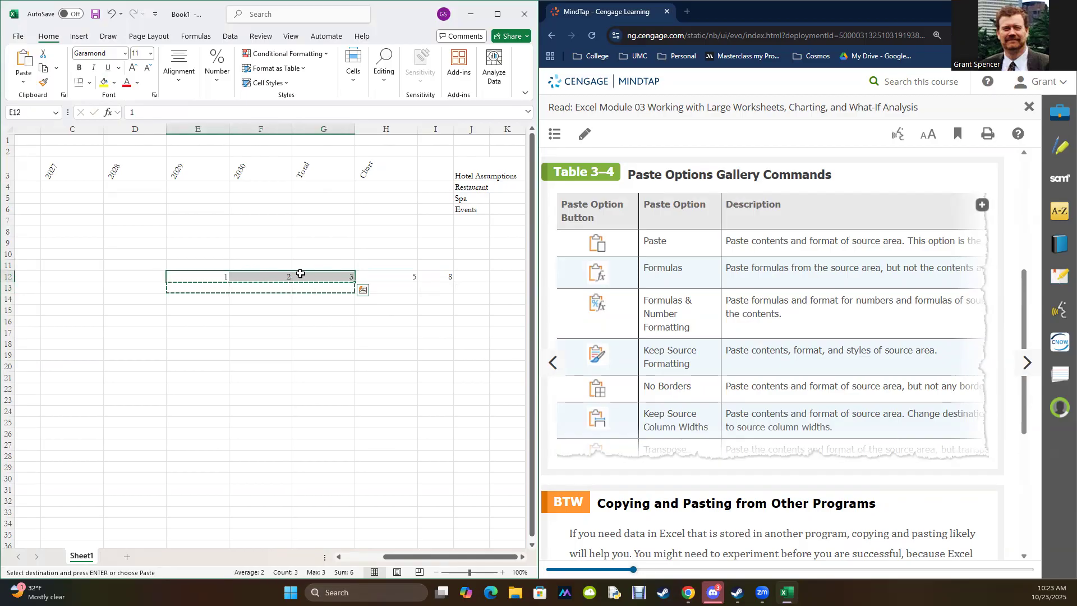
left_click(190, 291)
key("ctrl+v")
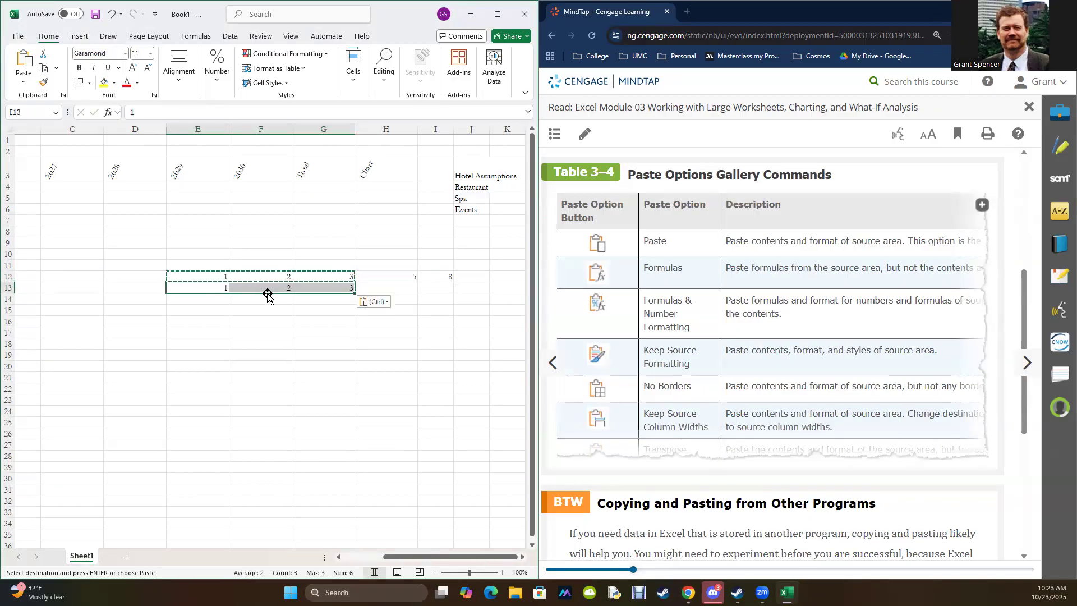
left_click(313, 289)
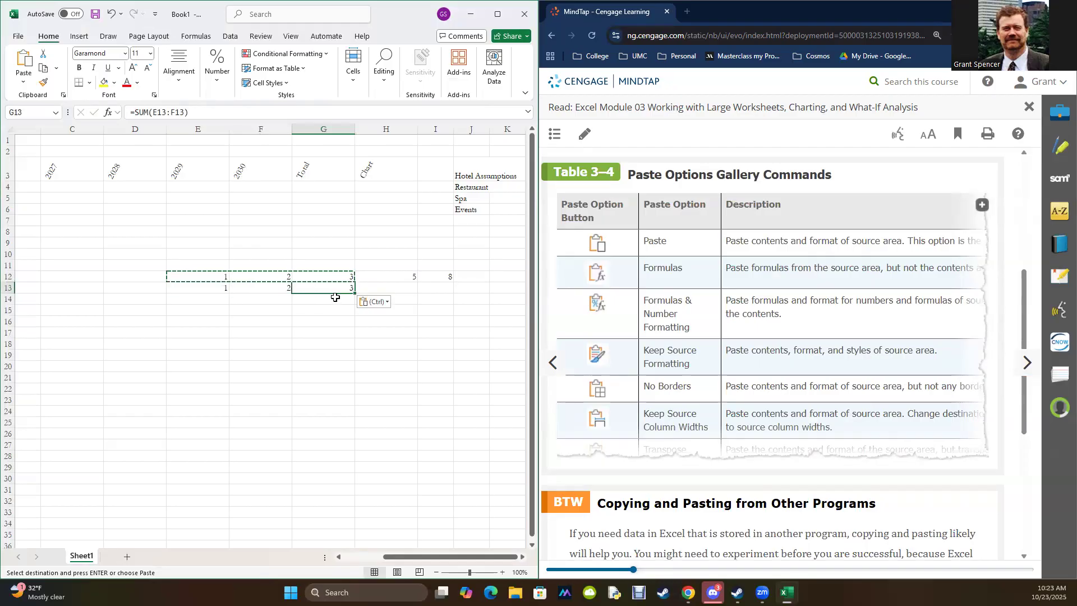
key("Escape")
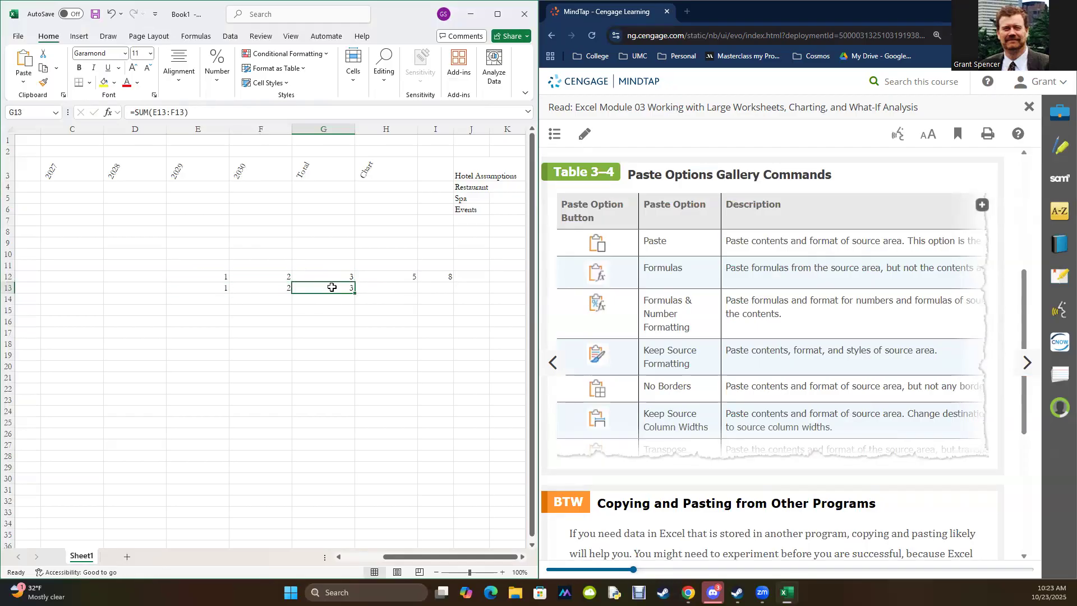
Step: Copy G13 and paste only its value into H13 and I13
key("ctrl+c")
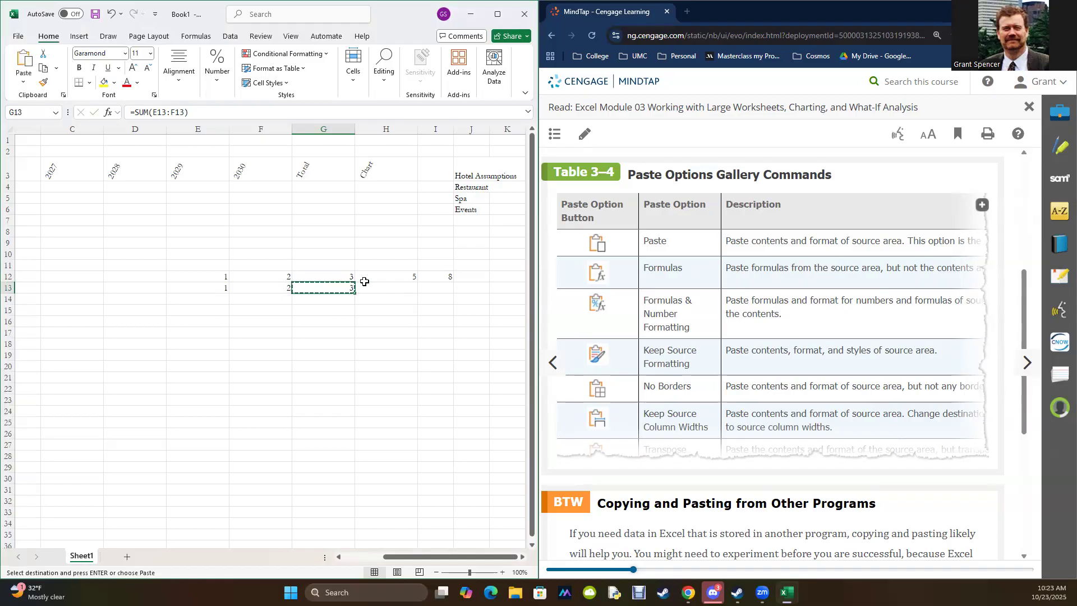
left_click(379, 287)
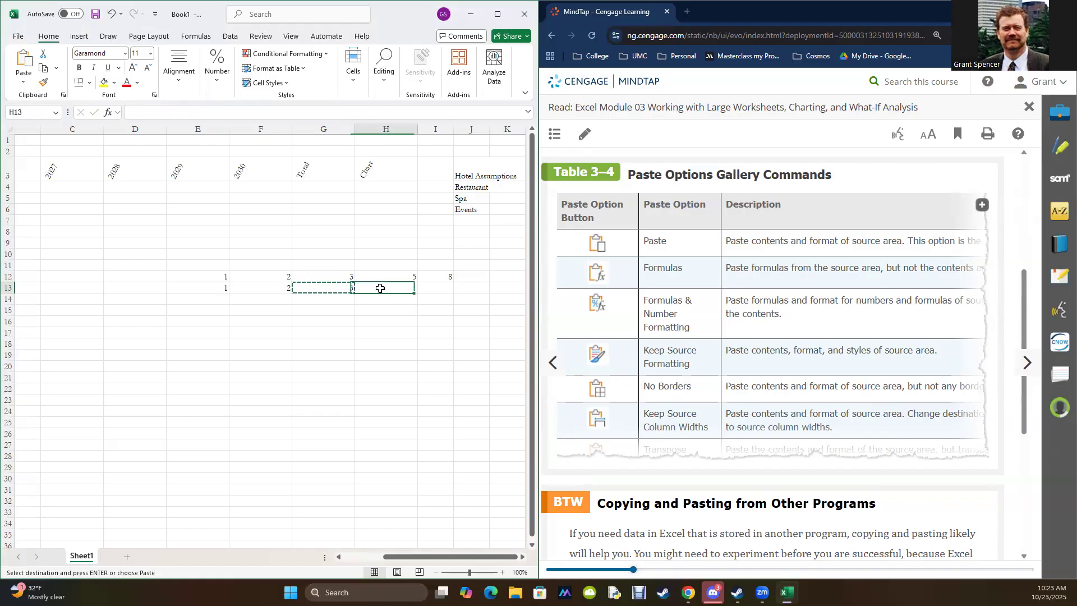
left_click(27, 87)
left_click(21, 170)
left_click(433, 287)
left_click(23, 83)
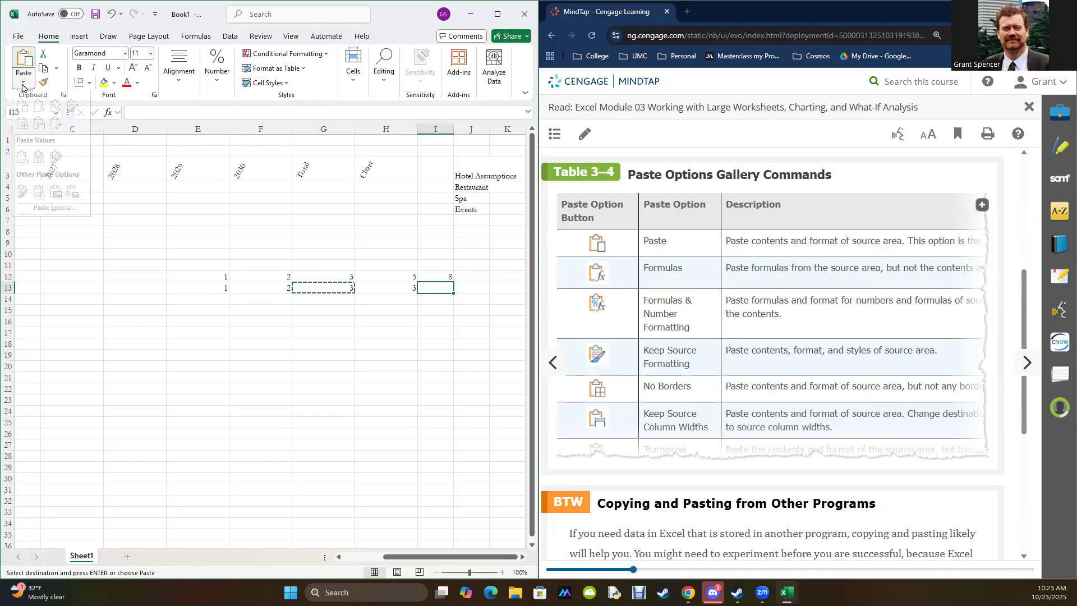
left_click(25, 167)
left_click(278, 378)
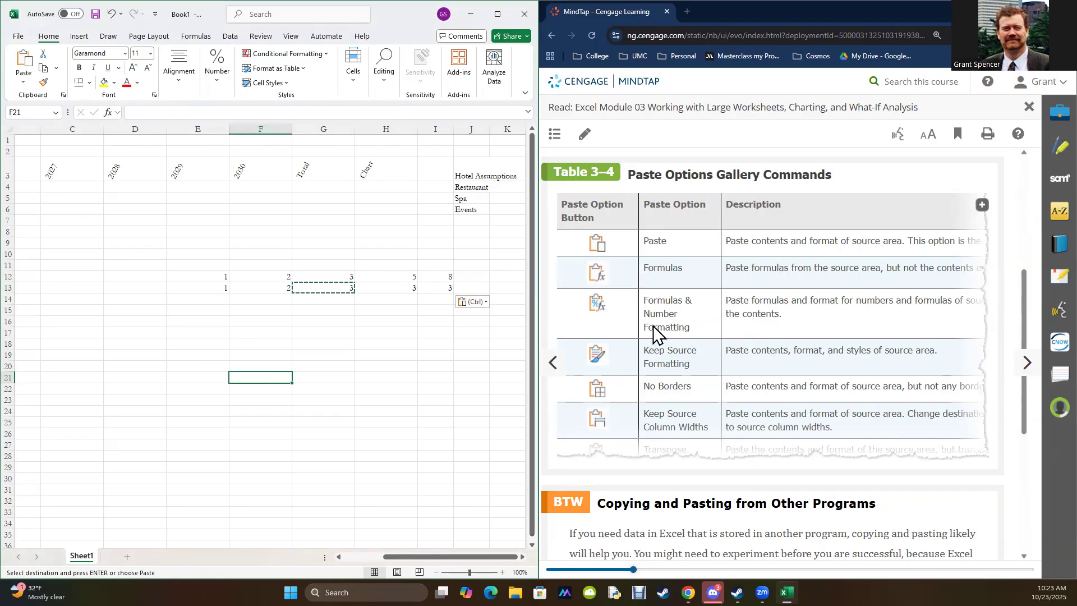
Step: Copy the SUM formula from G12, paste it into G18, and highlight the range E18:F18 that the pasted formula adds
left_click_drag(207, 276, 262, 279)
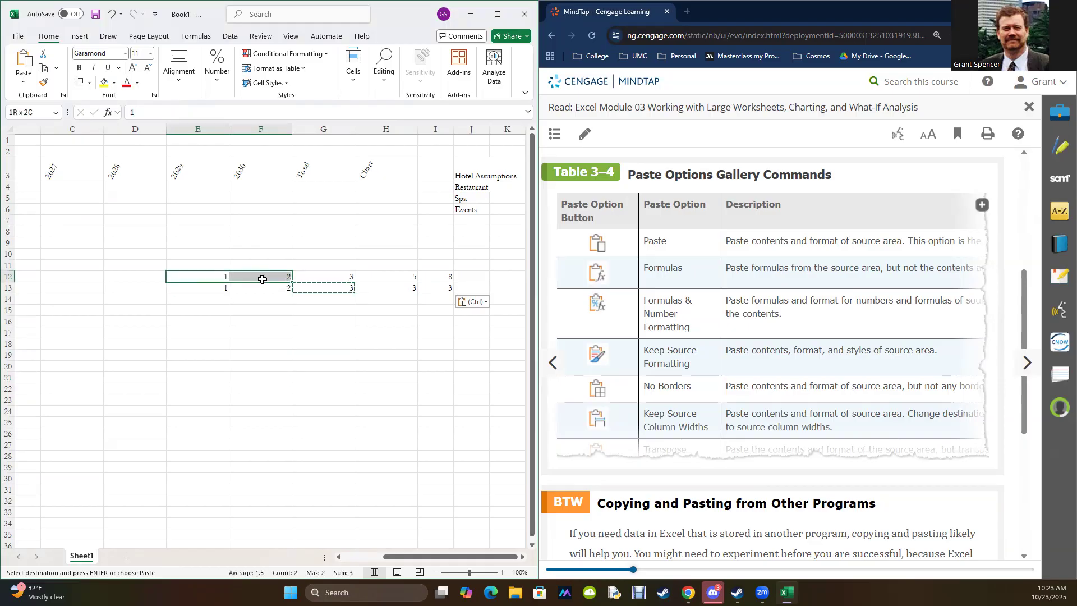
left_click(320, 276)
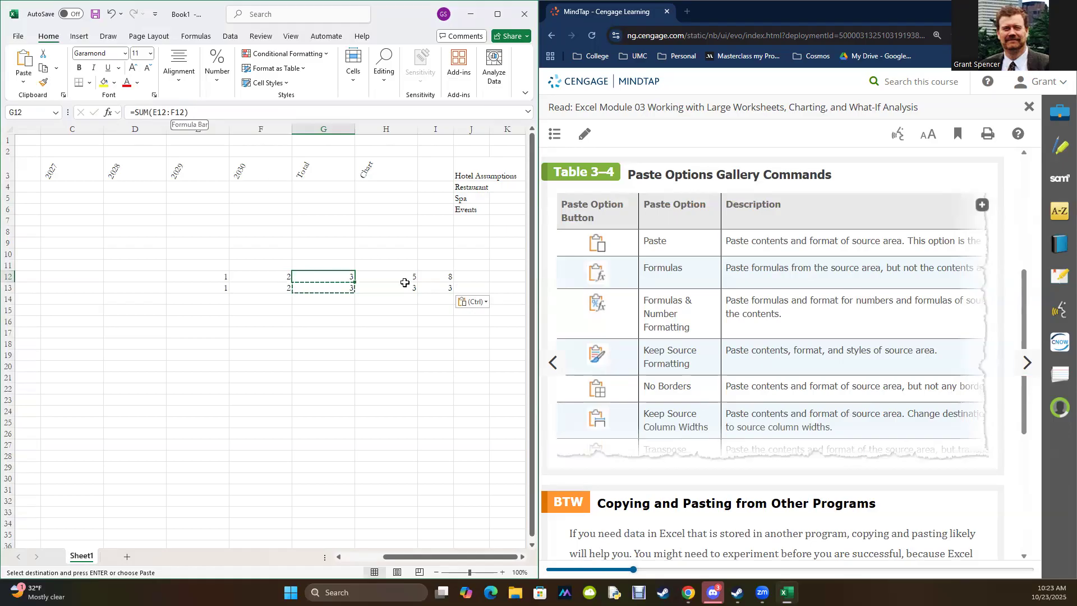
left_click(337, 288)
left_click(333, 279)
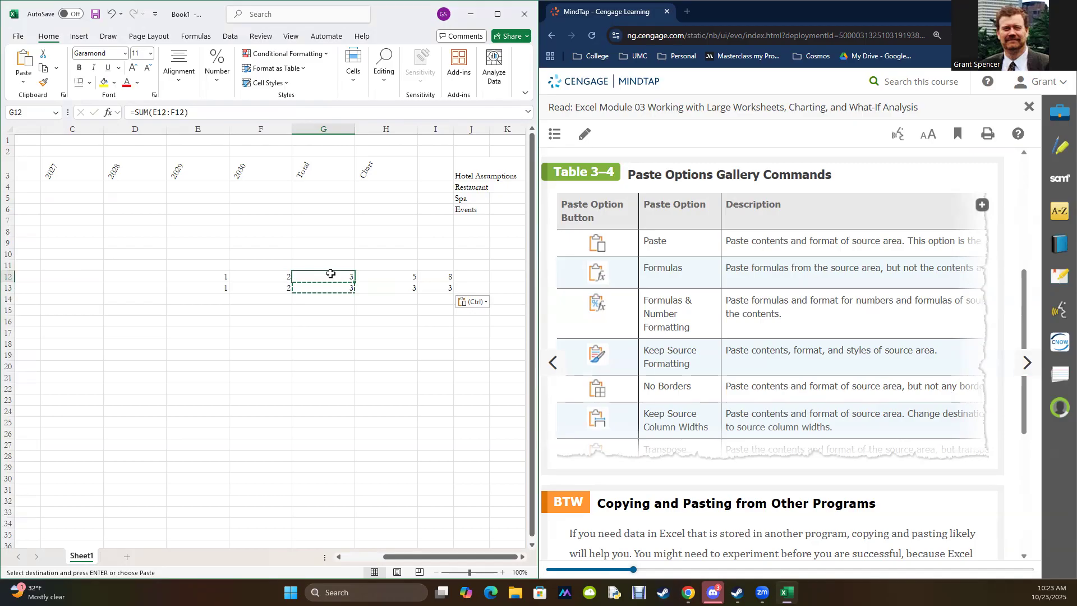
key("ctrl+c")
left_click(334, 346)
key("ctrl+v")
key("Escape")
left_click(191, 344)
left_click_drag(191, 342, 272, 342)
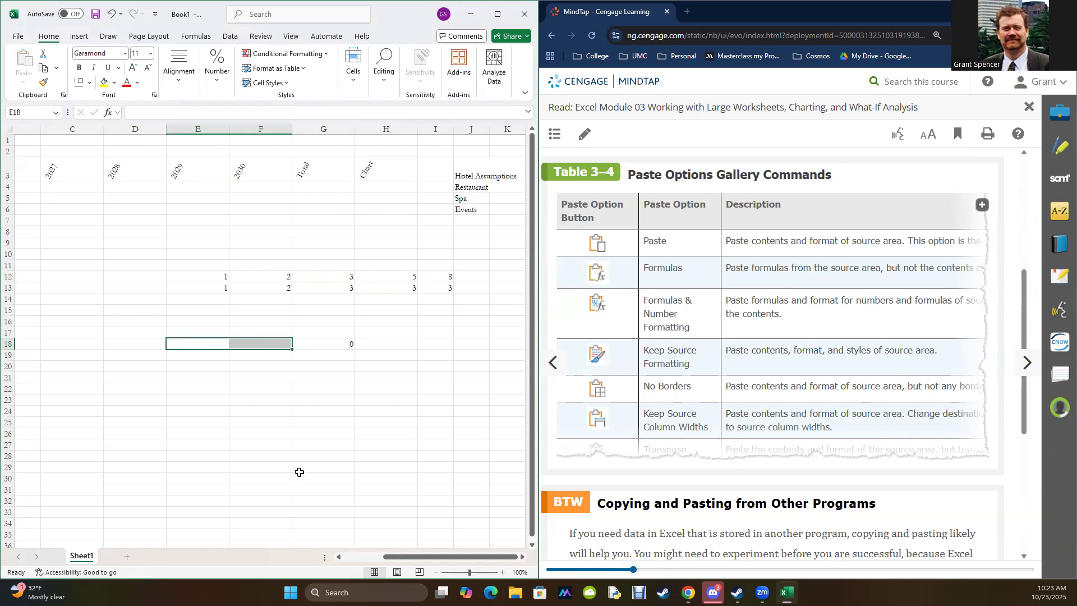
Step: Clear all practice entries from the range E11:I20
left_click(370, 366)
left_click_drag(184, 266, 436, 366)
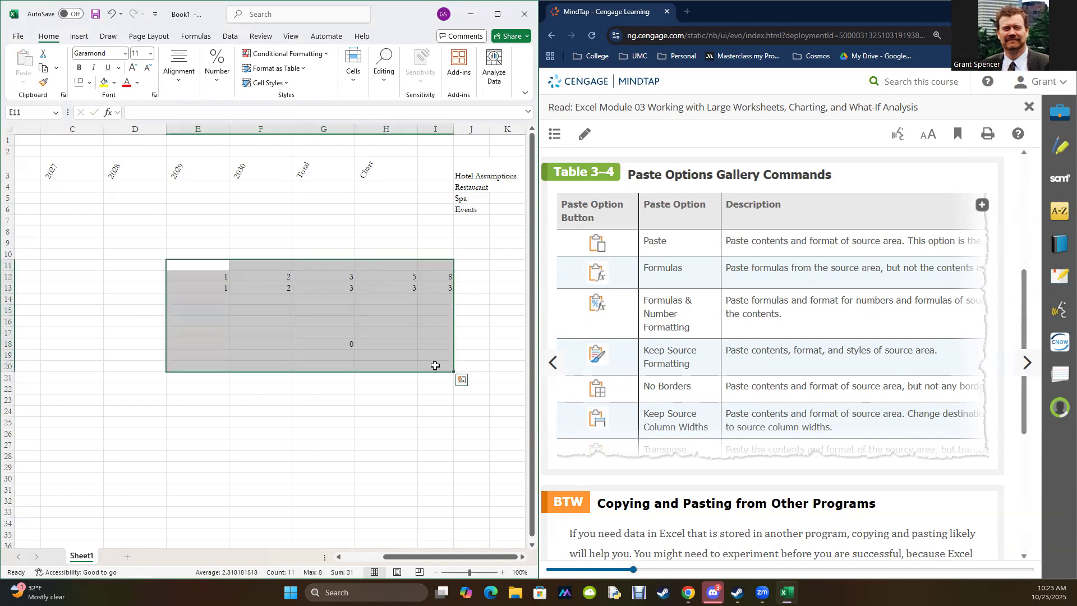
key("Delete")
Step: Advance the reading to EX 3-3c, Using Drag and Drop to Move or Copy Cells, and review the Move It or Copy It note
scroll(890, 231, "down", 5)
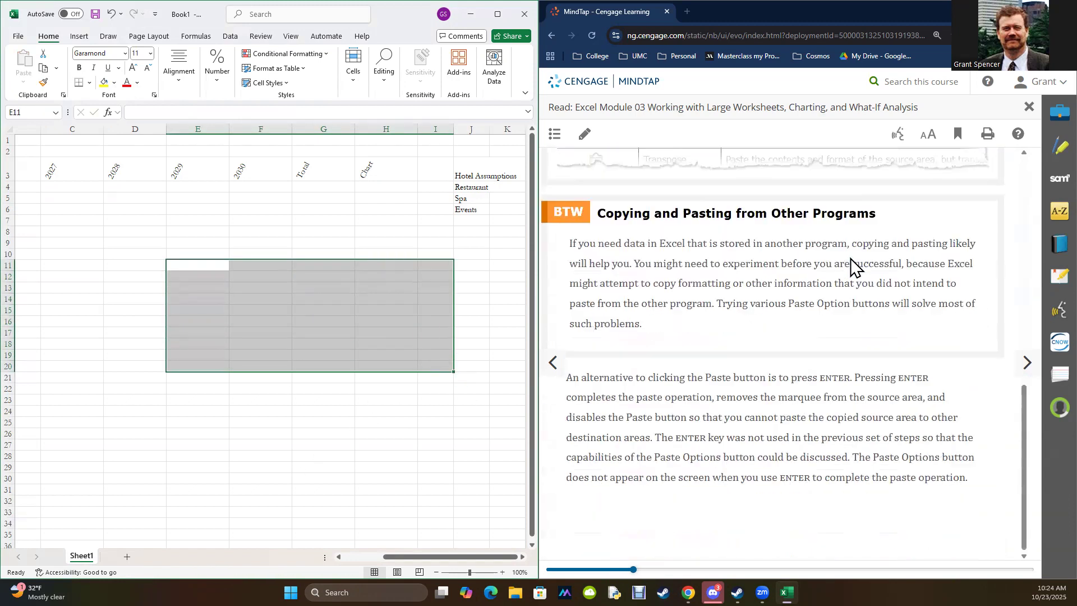
left_click(1026, 363)
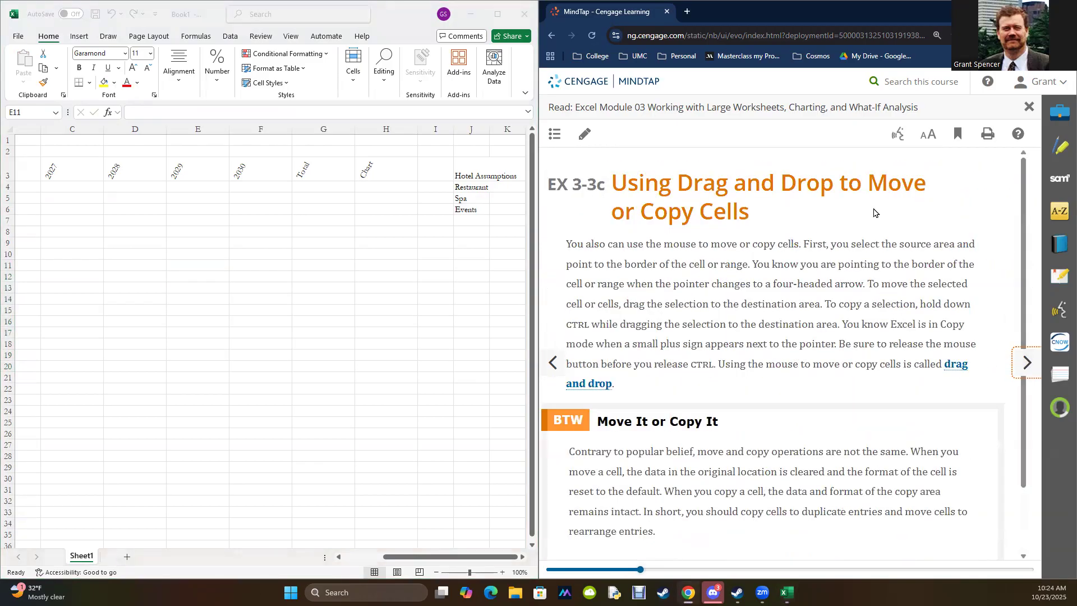
scroll(710, 238, "down", 3)
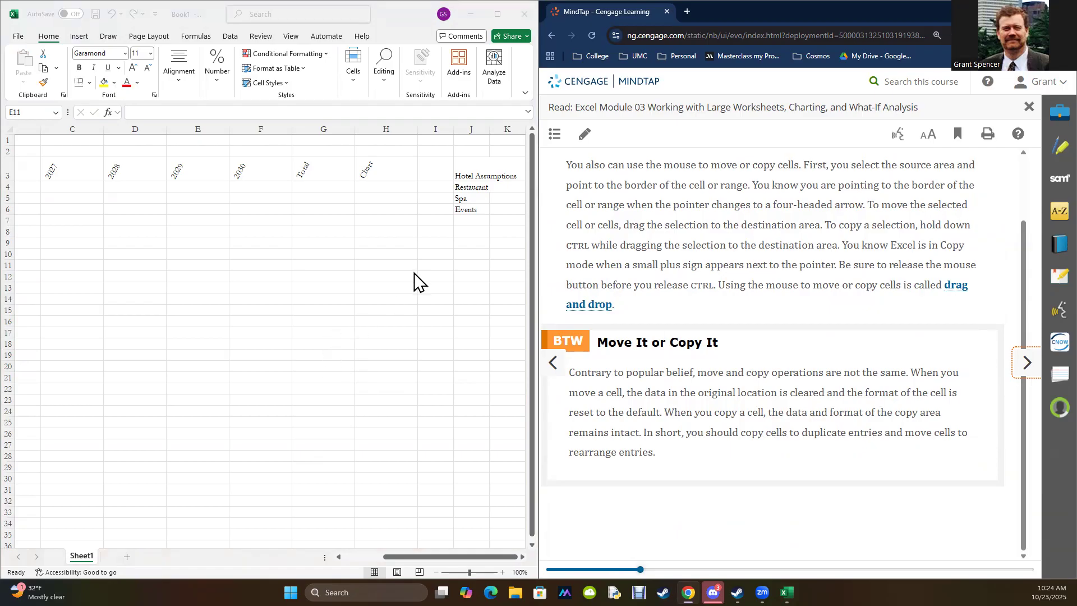
Step: Try moving the Events label from J6 to H12, and undo the move
left_click(477, 211)
left_click_drag(477, 211, 379, 278)
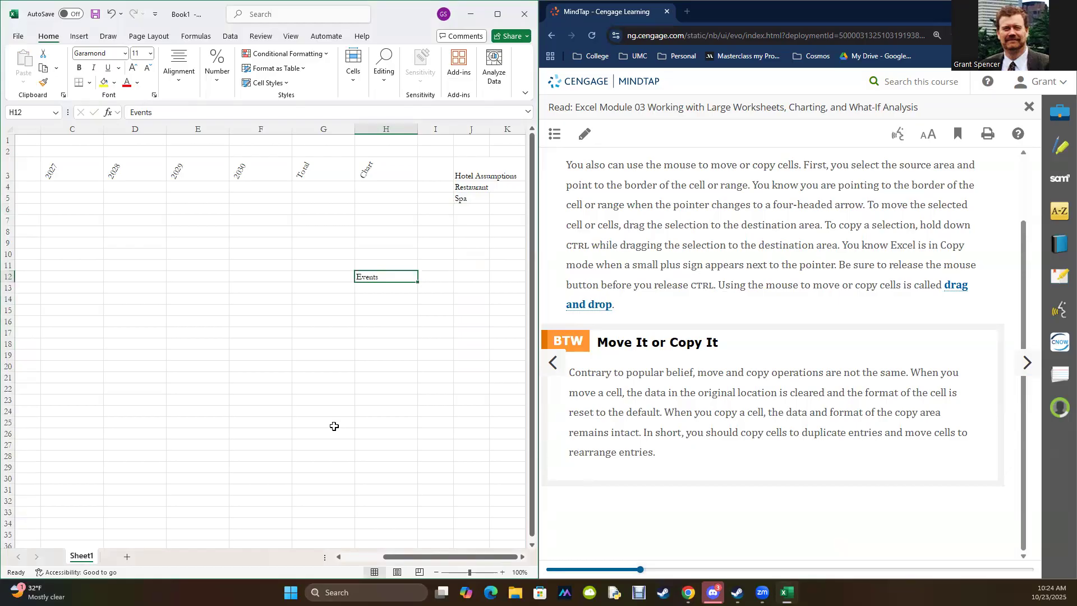
key("ctrl+z")
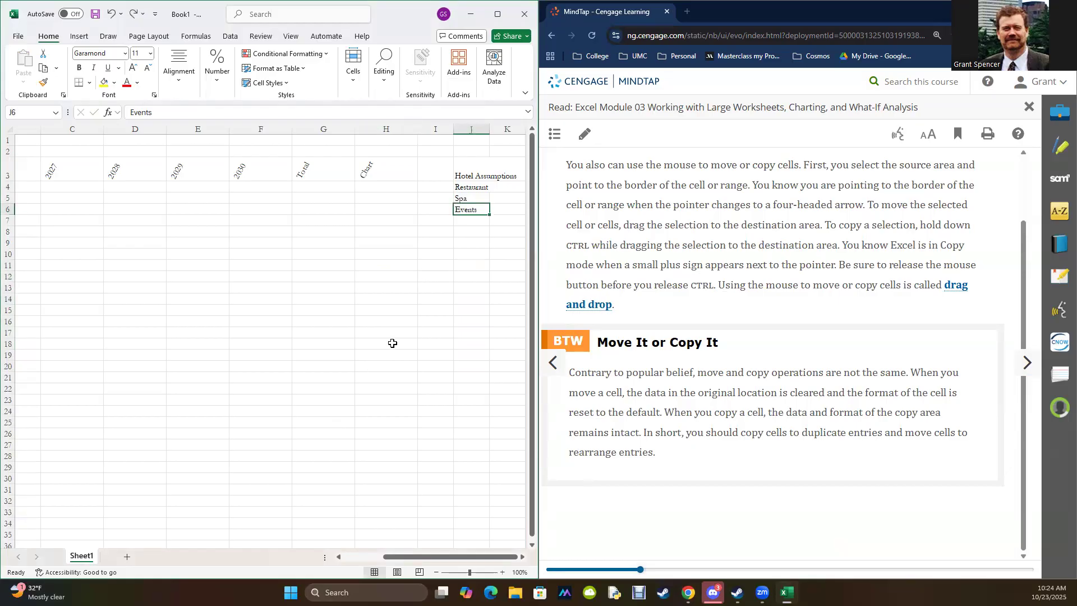
Step: Copy the Events label from J6 into H11, delete the copy, and clear the copy marquee
key("ctrl+c")
left_click(383, 262)
key("ctrl+v")
key("Delete")
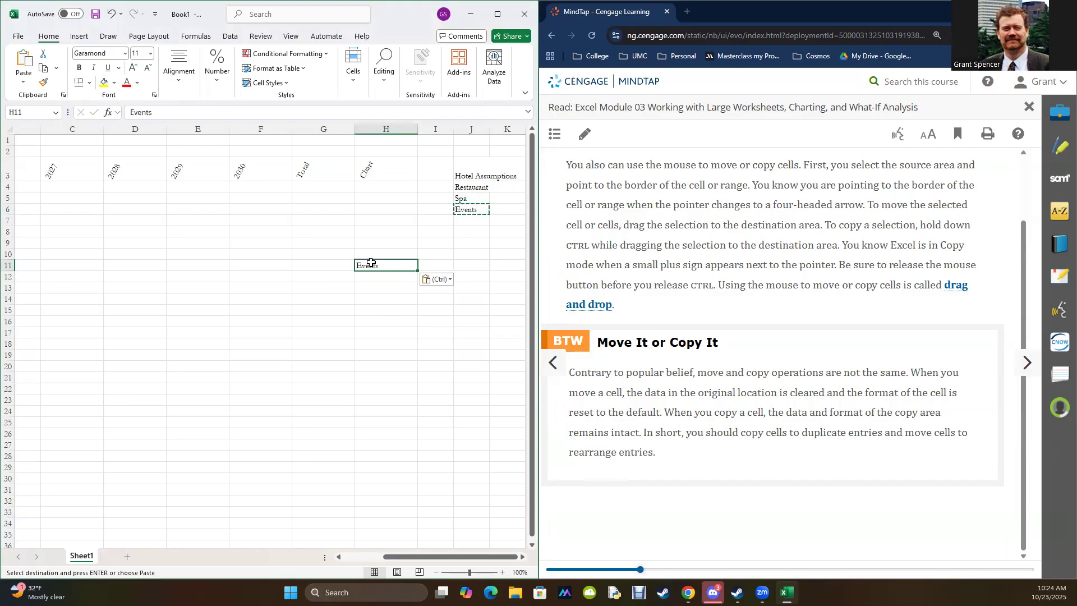
key("Escape")
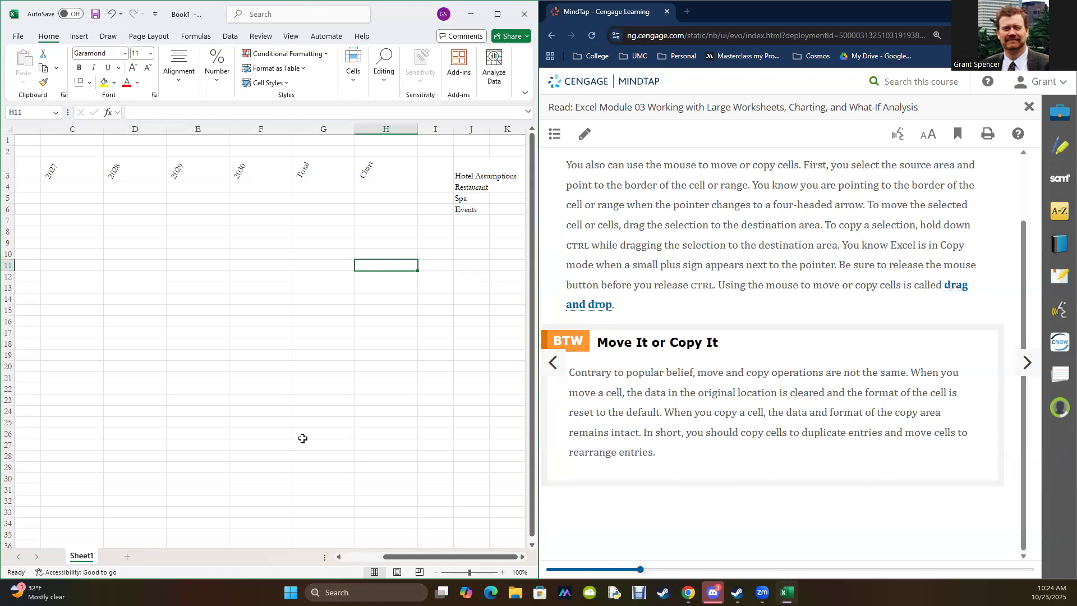
Step: Enter the sample values 1 in E14 and 2 in F14
left_click(218, 302)
type("1")
key("Tab")
type("2")
key("Tab")
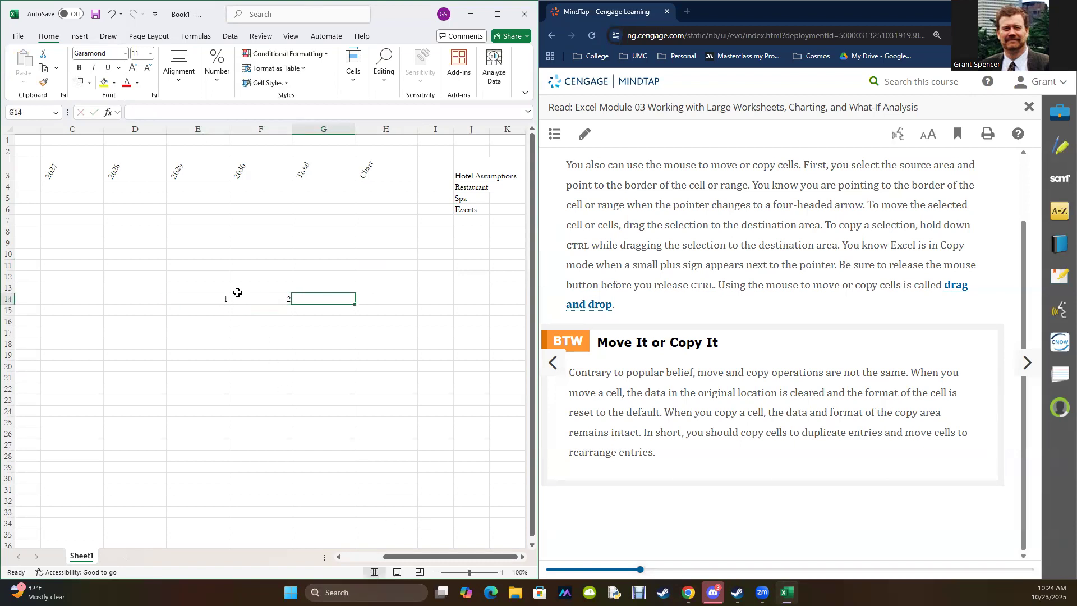
Step: Enter a SUM formula in G14 that adds the range E14:F14
type("=sum(")
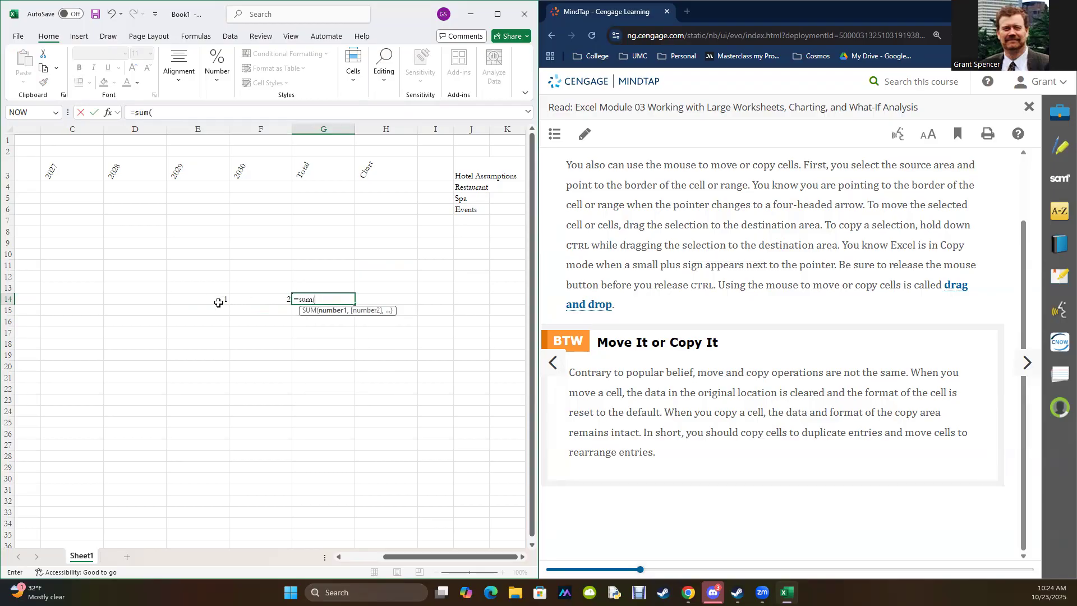
left_click_drag(218, 302, 243, 301)
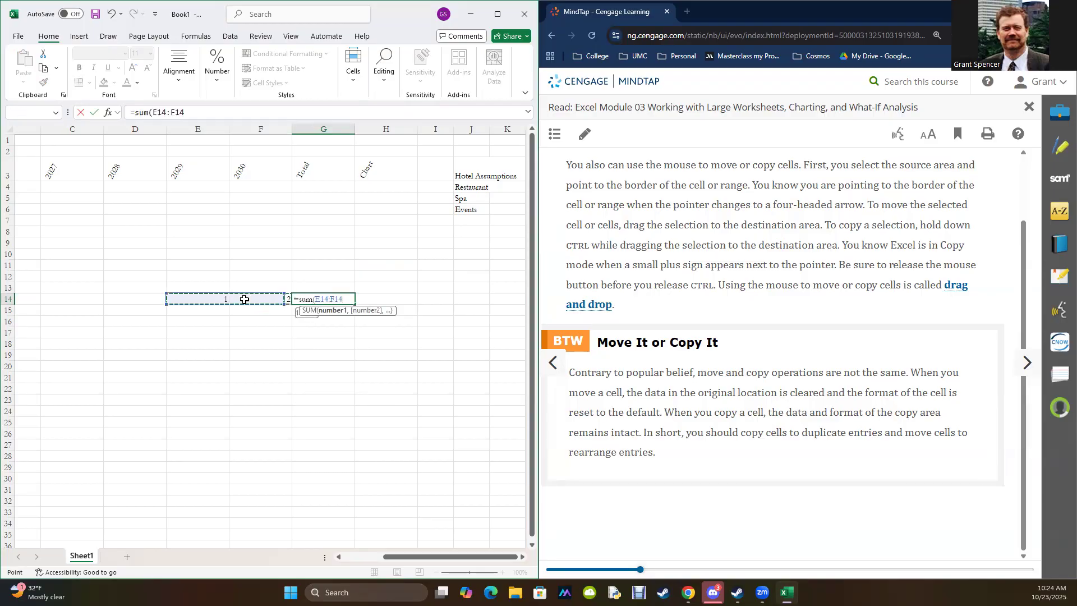
key("Return")
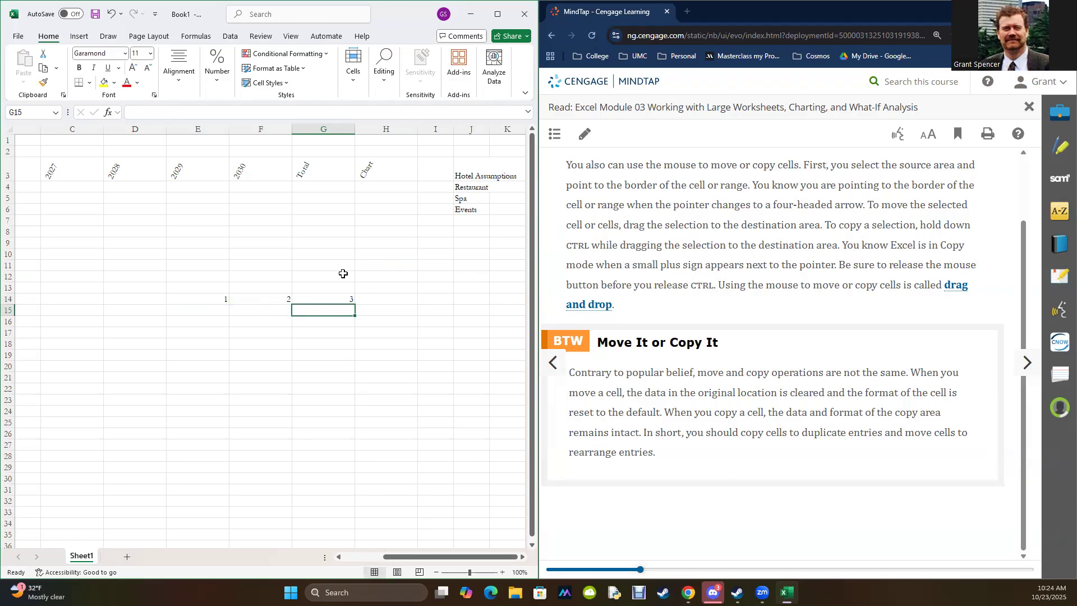
Step: Move the SUM formula from G14 to G19, inspect its references, and move it back to G14
left_click(338, 301)
left_click_drag(337, 301, 344, 357)
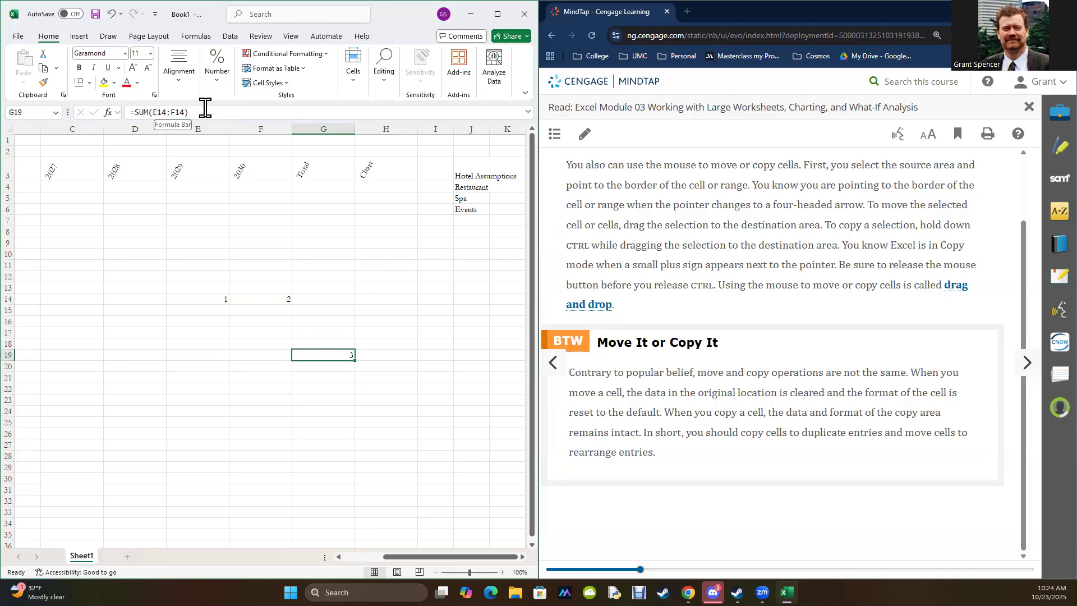
left_click_drag(330, 349, 326, 300)
Step: Copy the SUM formula from G14 and paste it into G17
key("ctrl+c")
left_click(324, 333)
key("ctrl+v")
left_click(329, 389)
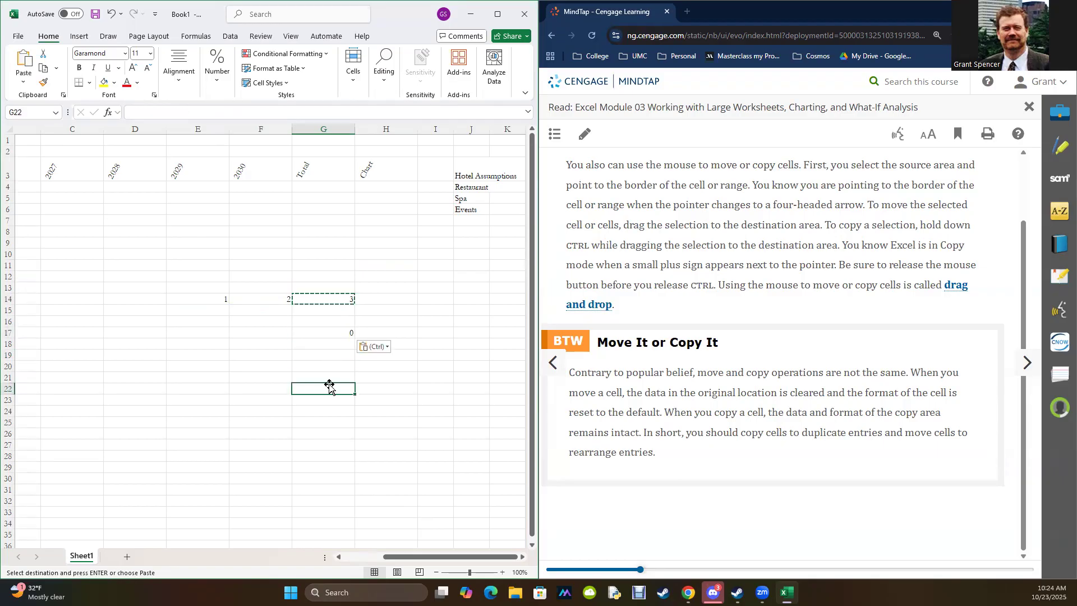
Step: Clear the practice values and formulas from the range E11:G20
left_click_drag(211, 332, 249, 332)
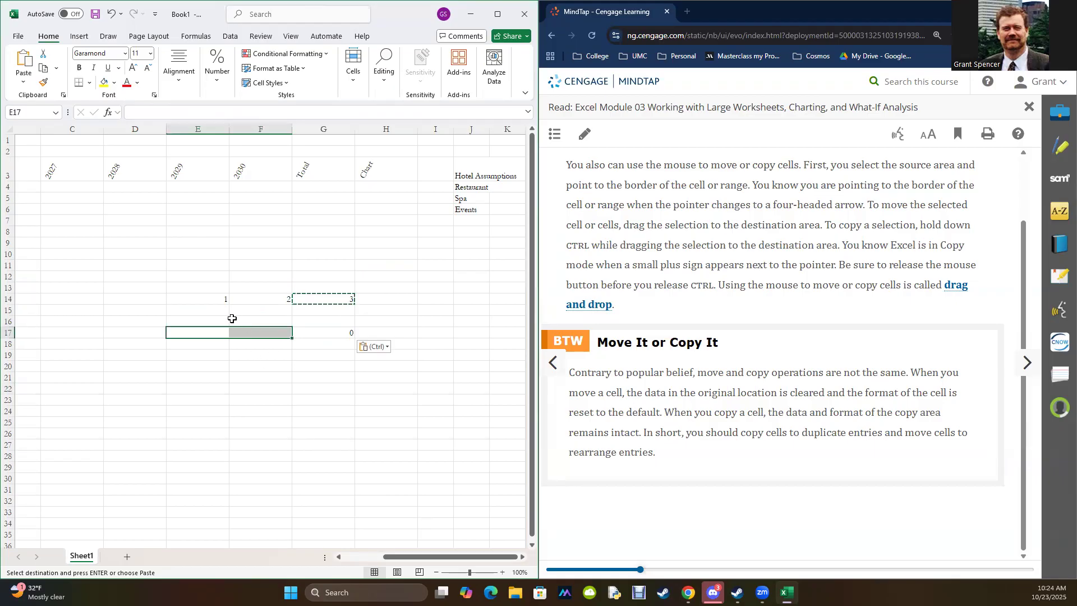
left_click_drag(198, 264, 338, 368)
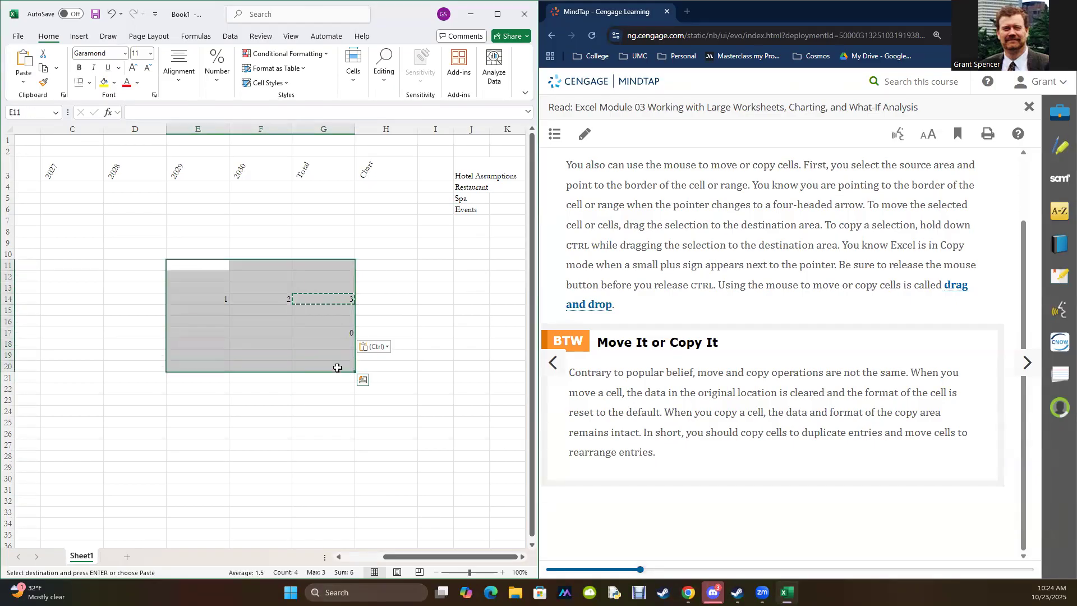
key("Delete")
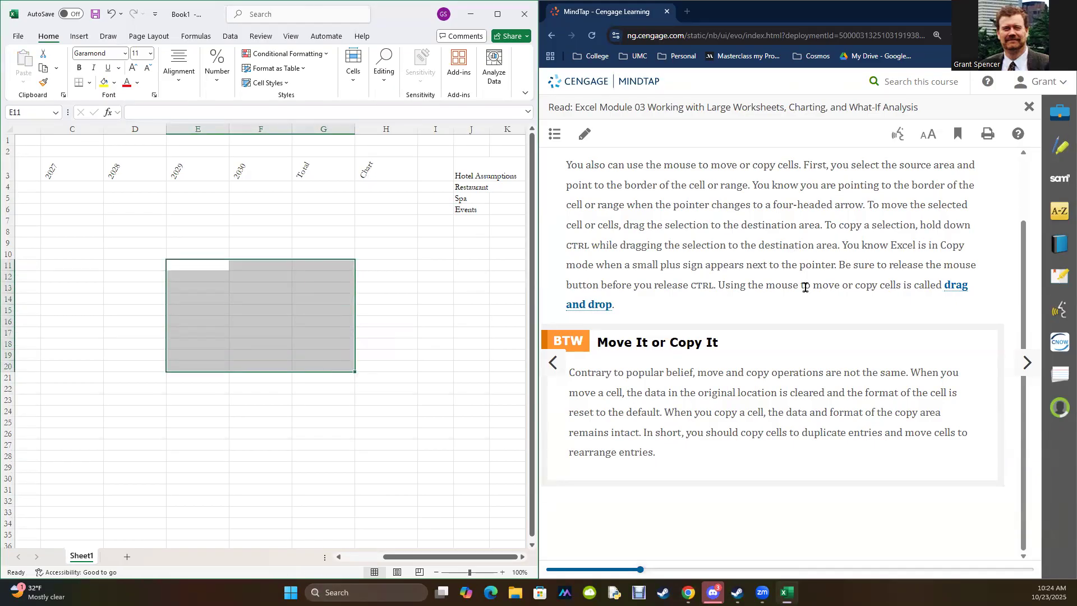
Step: Advance the MindTap reading past the cut-and-paste section to EX 3-4a, To Insert a Cell
left_click(1026, 364)
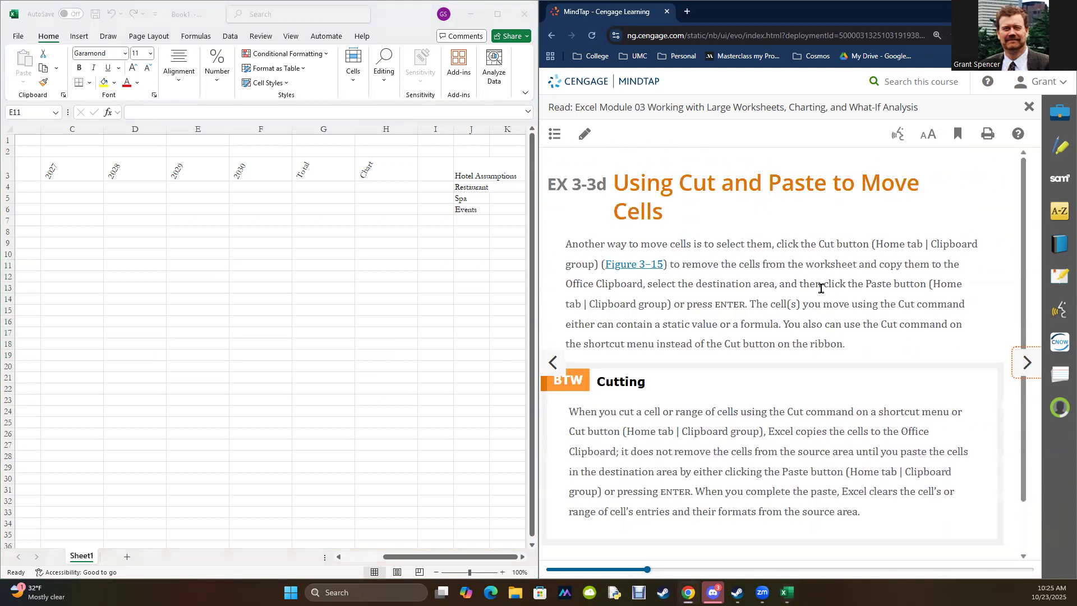
scroll(782, 241, "down", 1)
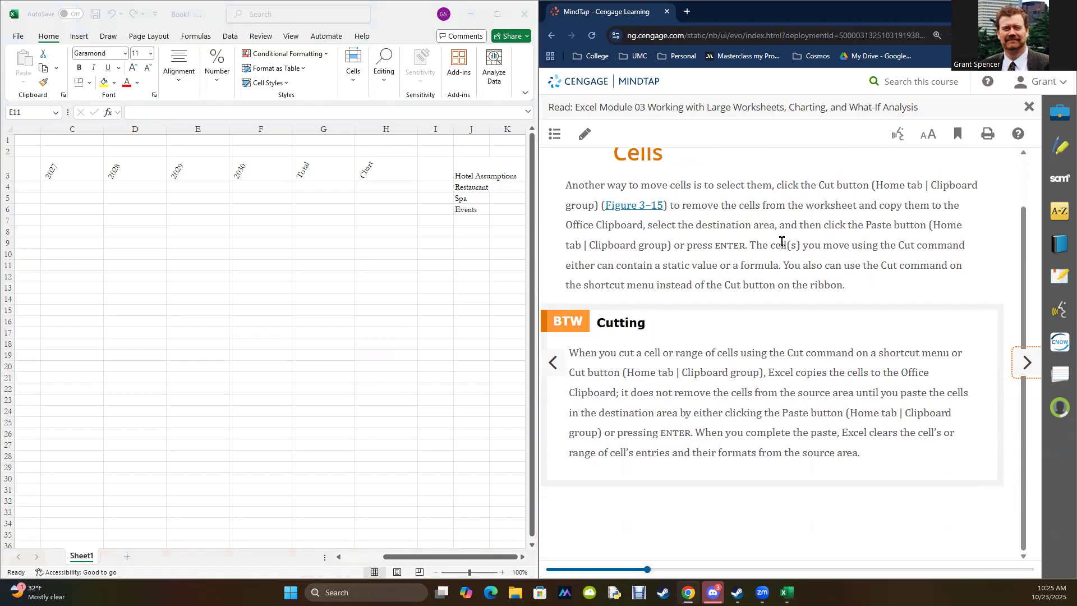
left_click(1027, 364)
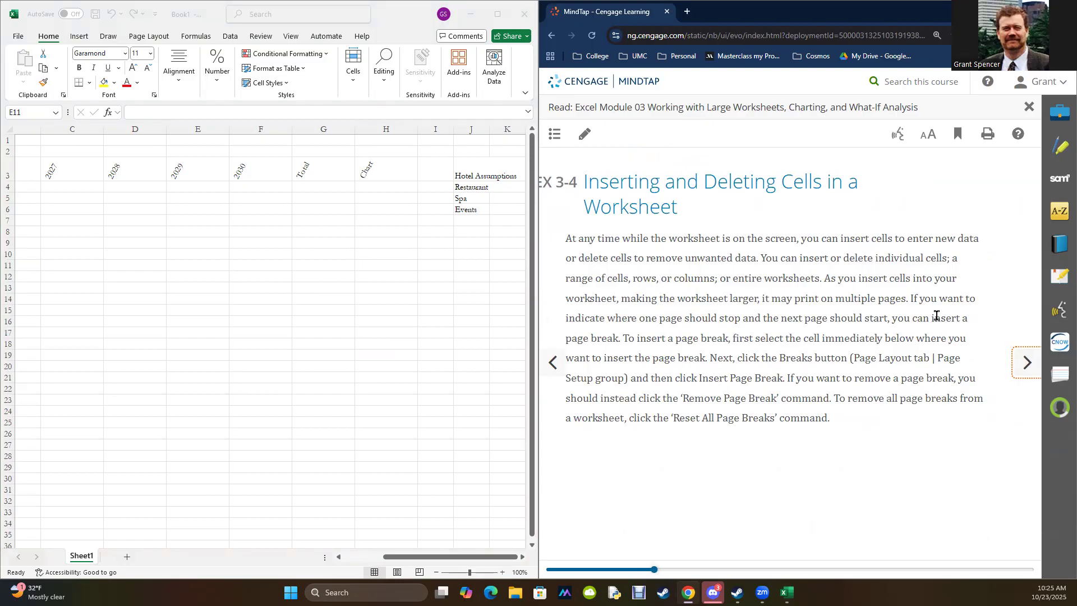
left_click(1025, 376)
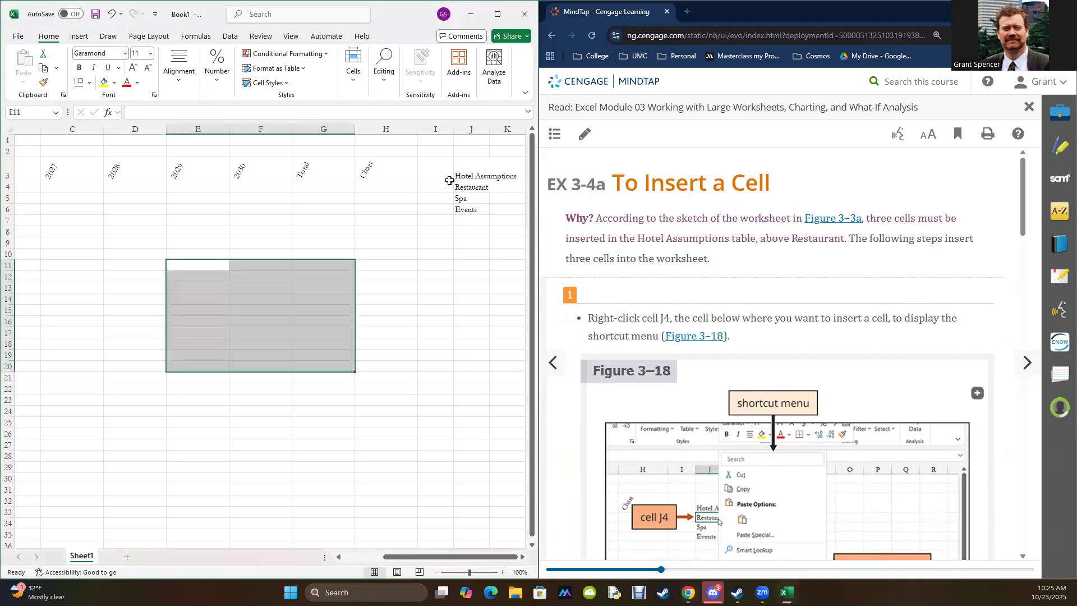
left_click(461, 187)
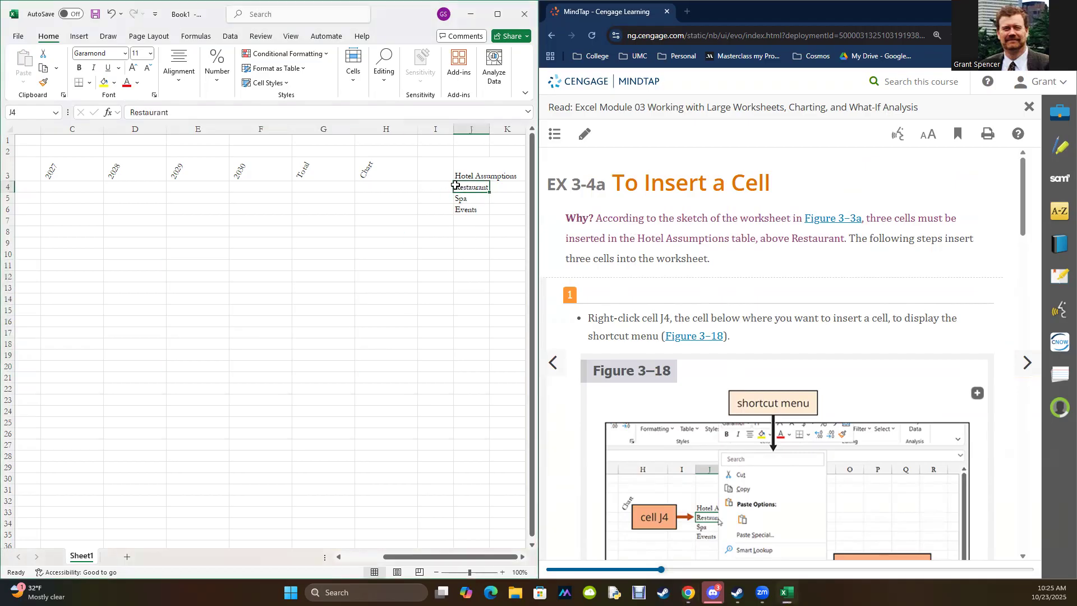
left_click(7, 188)
right_click(8, 190)
key("Escape")
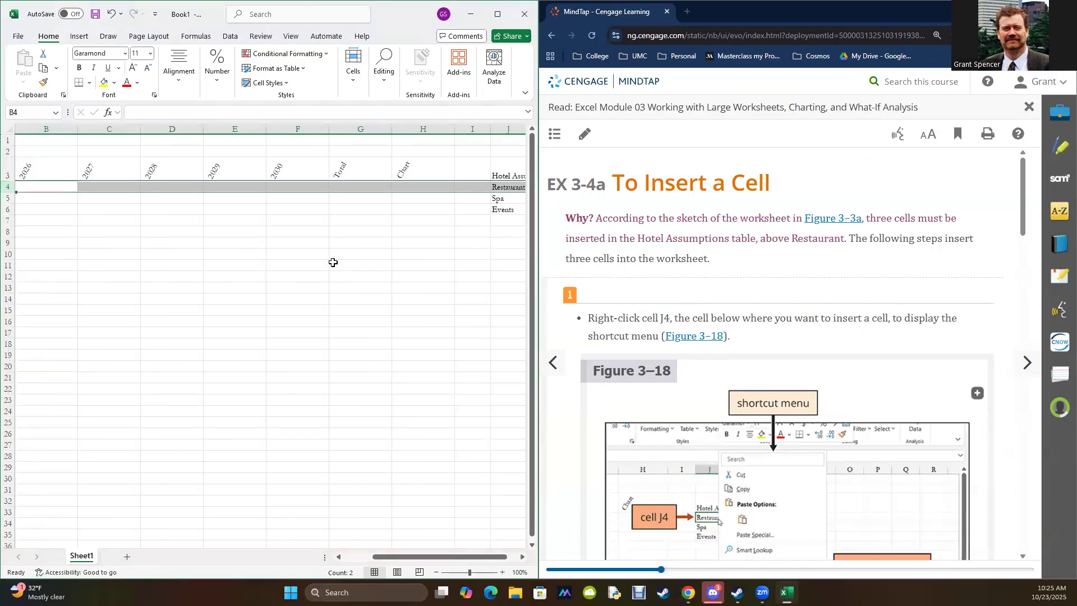
left_click_drag(391, 558, 361, 557)
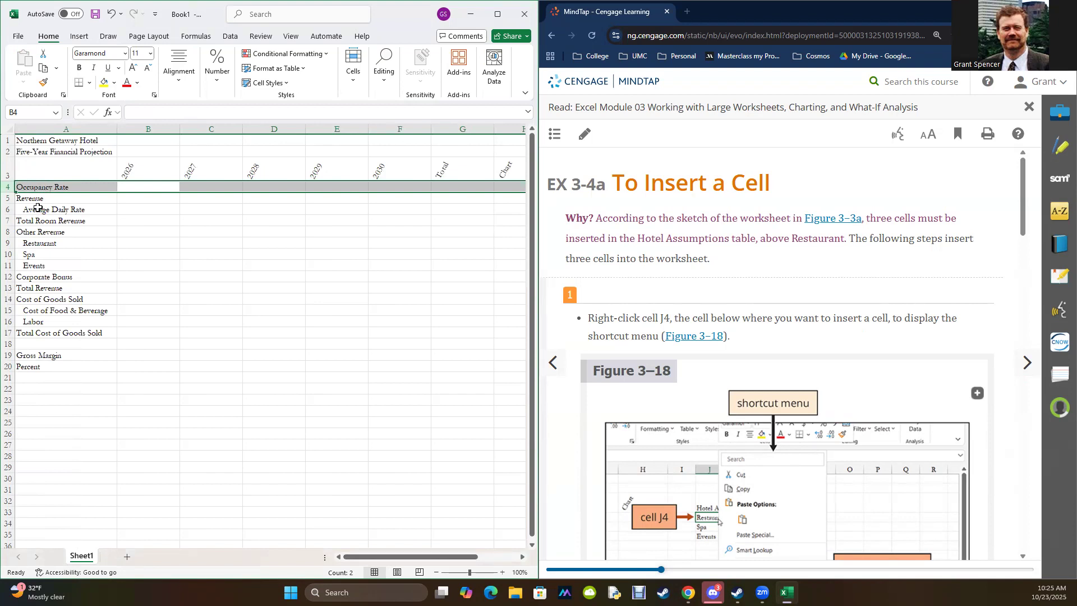
left_click_drag(395, 558, 515, 562)
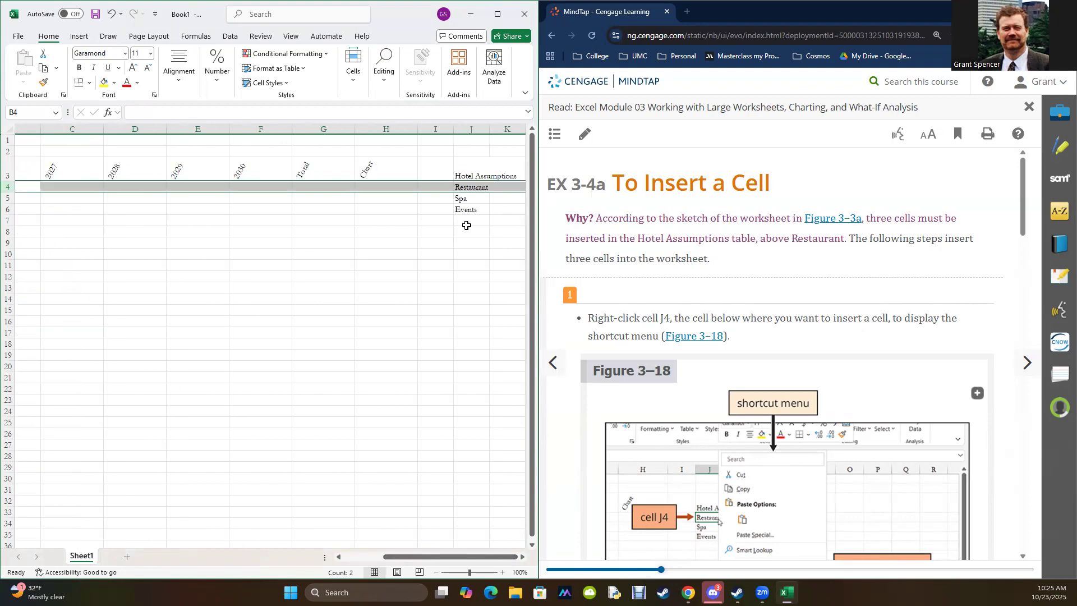
Step: Open the Insert dialog for cell J4, the Restaurant label under Hotel Assumptions
left_click(476, 186)
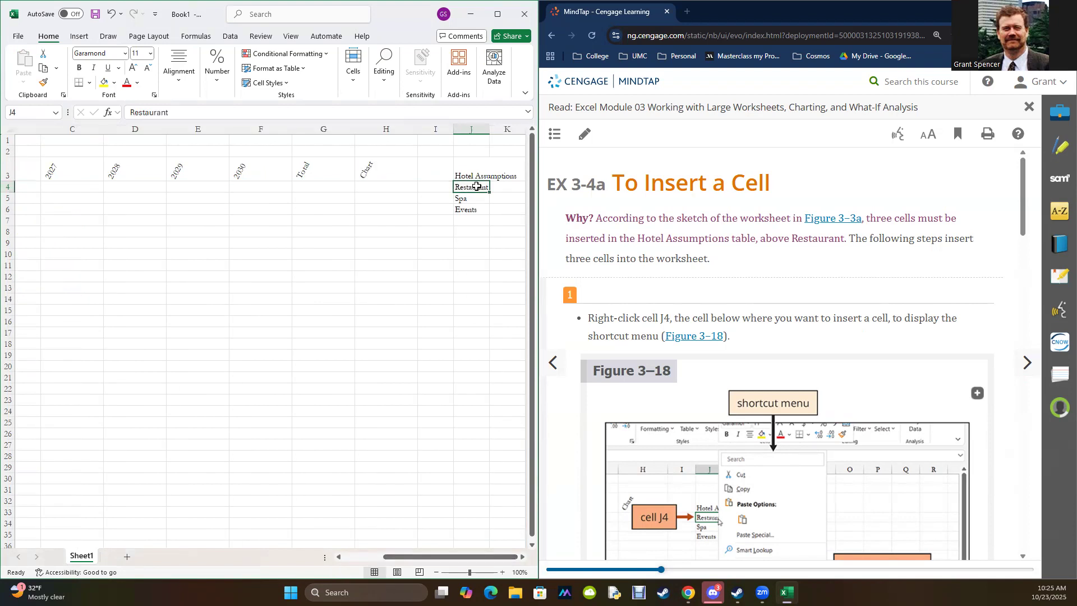
right_click(477, 187)
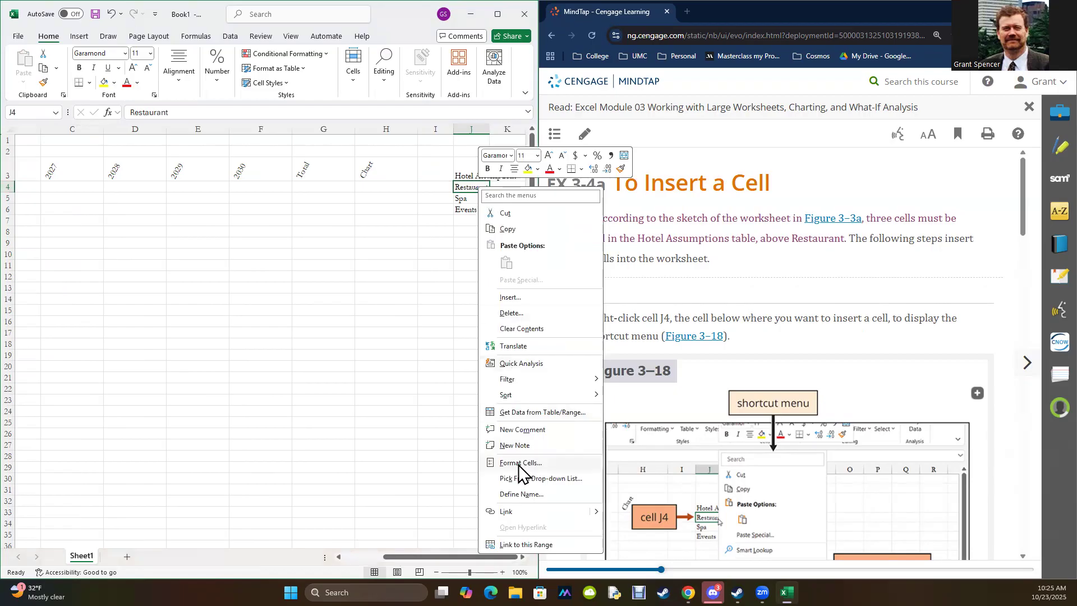
left_click(513, 298)
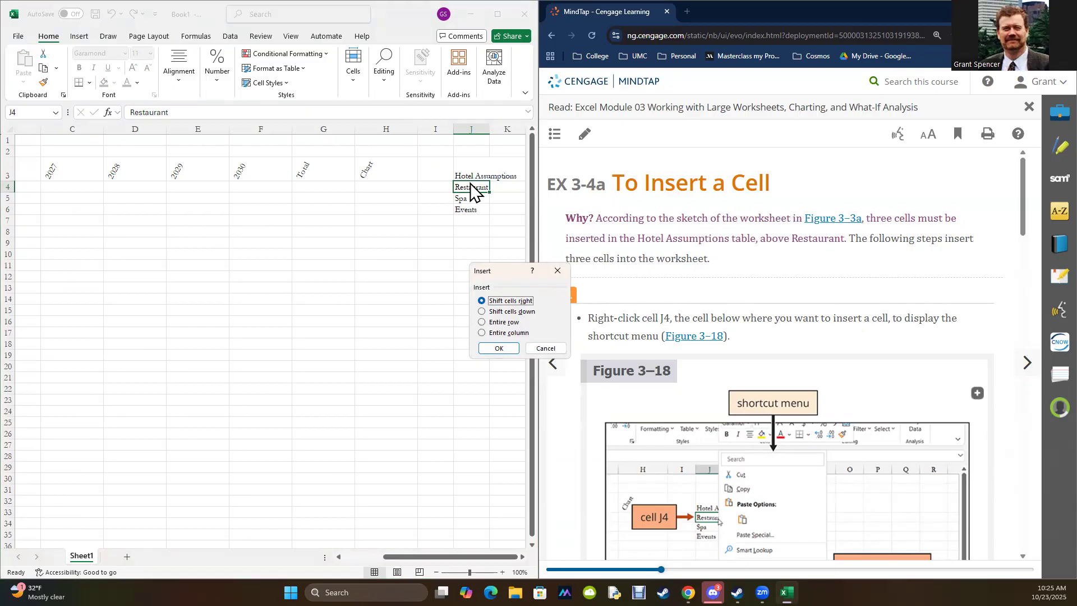
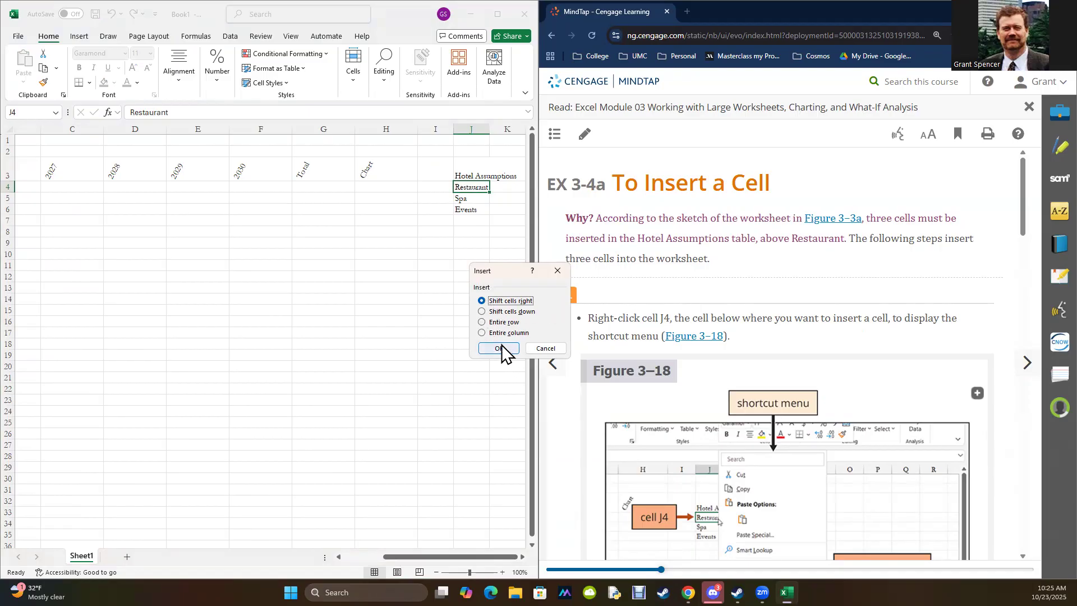
Step: Insert a blank cell at J4 above Restaurant, shifting the existing cells down
left_click(500, 312)
left_click(499, 348)
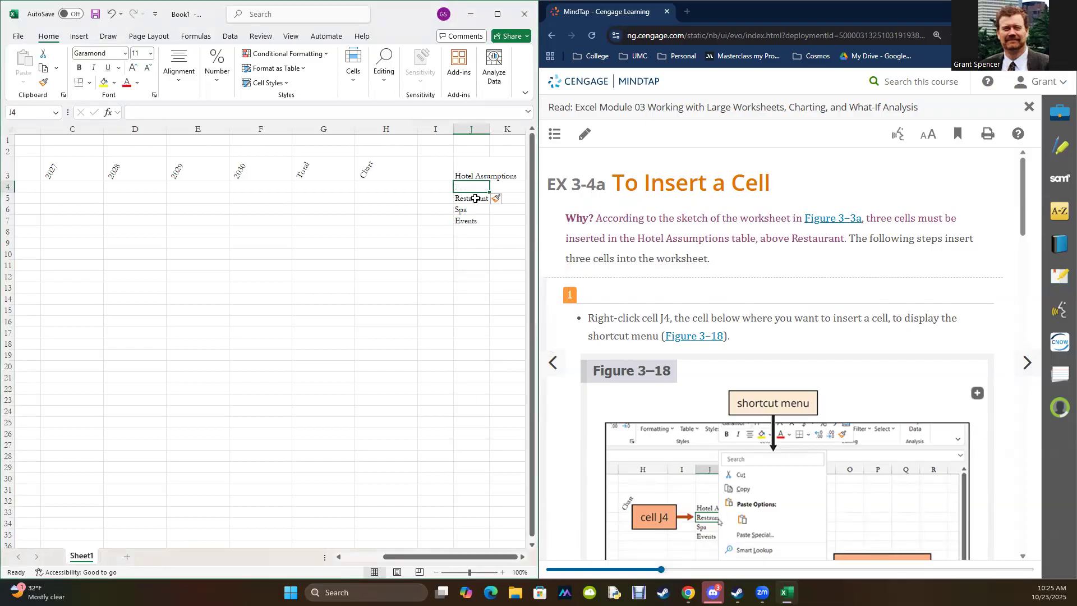
Step: Check rows 4 and 5 across the worksheet and read the EX 3-4a instructions through Figure 3–21
left_click(9, 198)
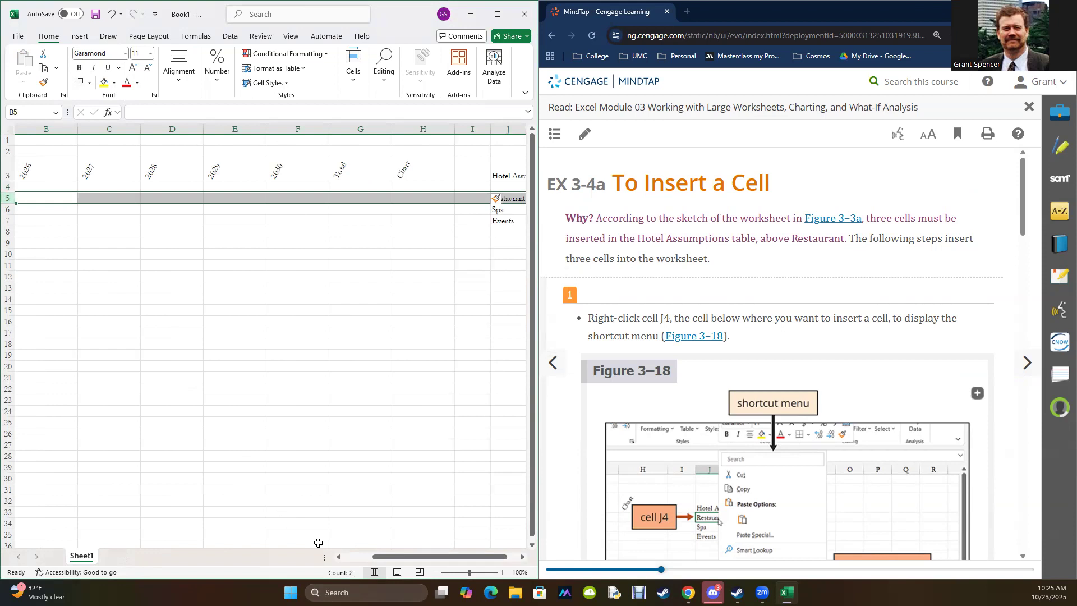
left_click_drag(407, 557, 298, 555)
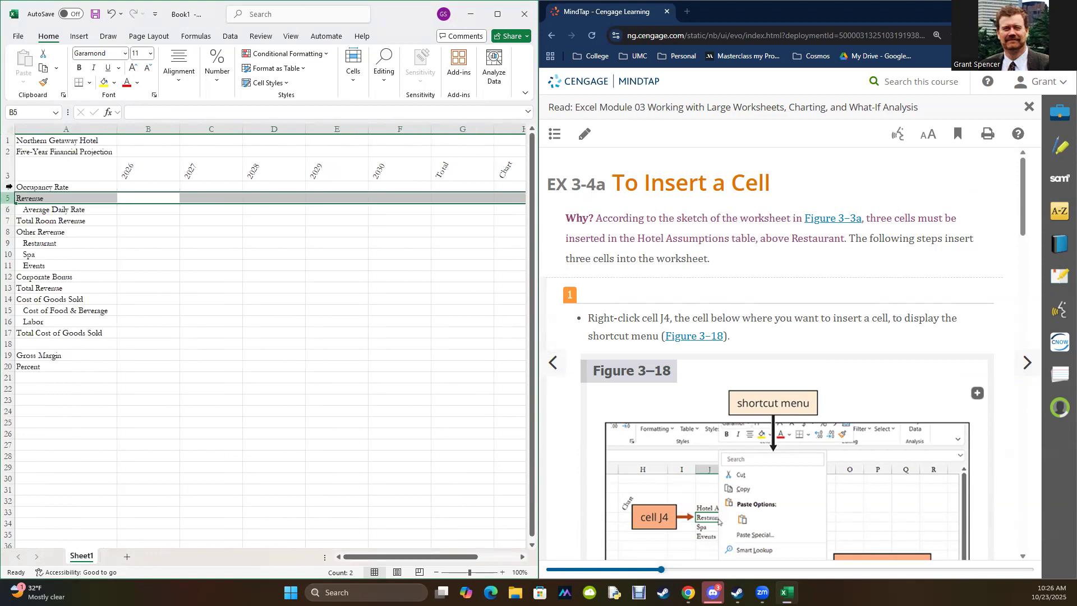
left_click(9, 187)
left_click_drag(448, 556, 486, 550)
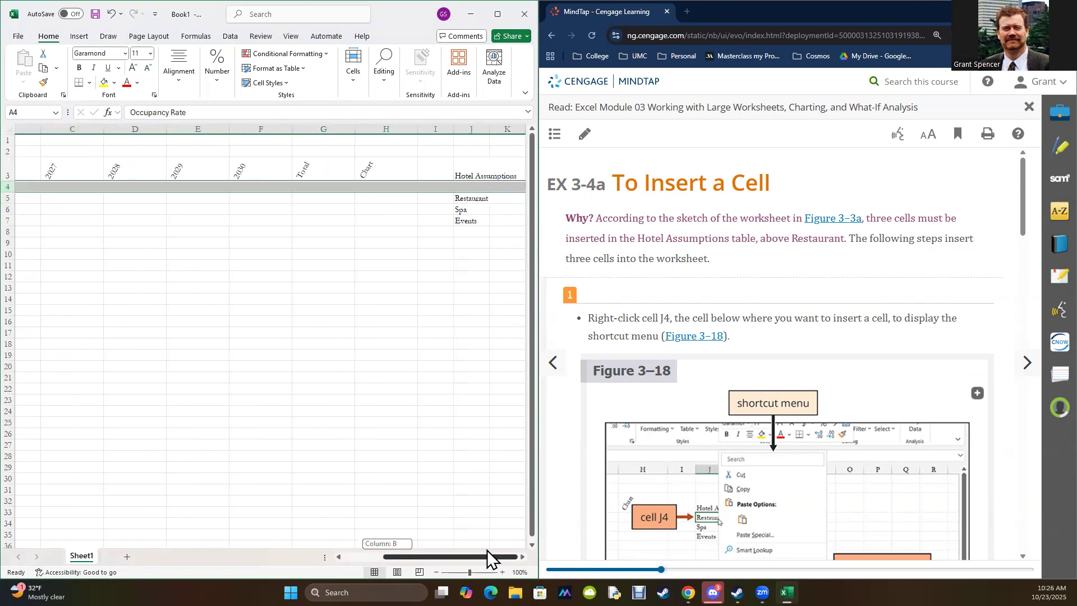
left_click(853, 380)
scroll(870, 380, "down", 7)
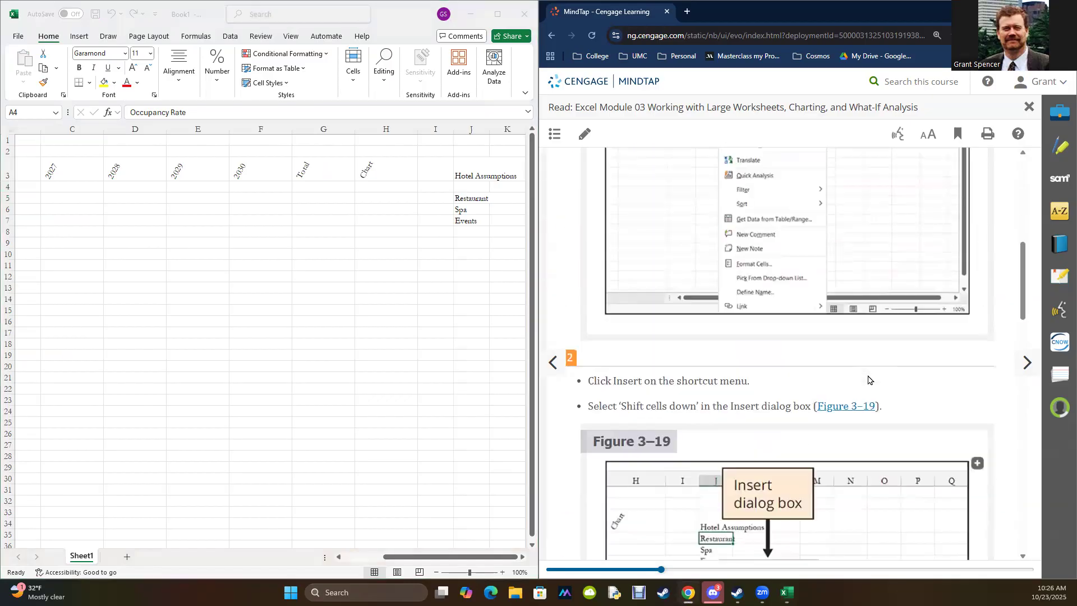
scroll(869, 379, "down", 4)
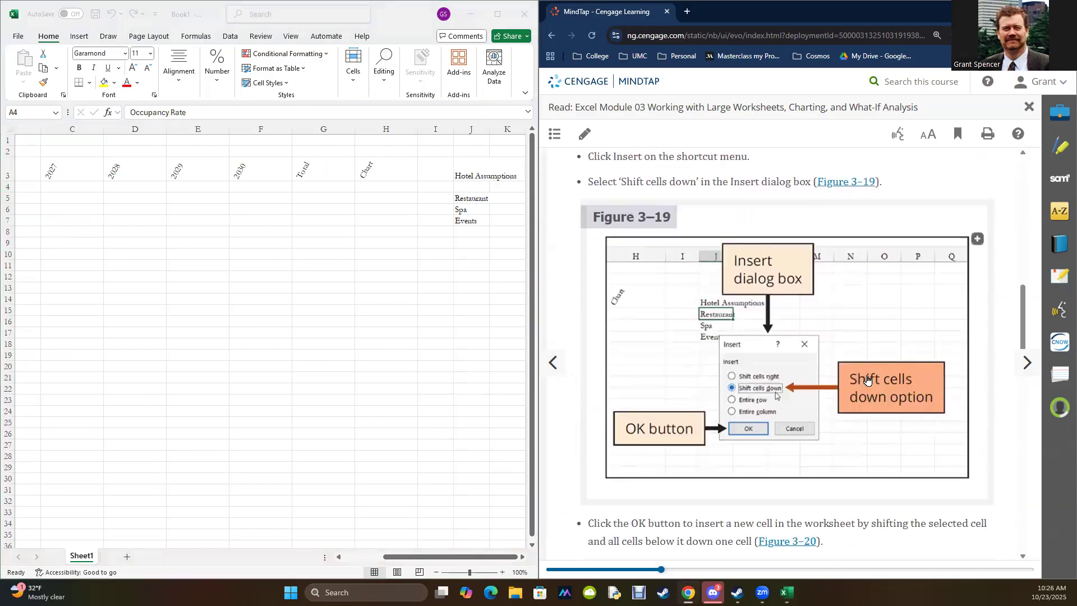
scroll(867, 380, "down", 5)
scroll(868, 379, "down", 7)
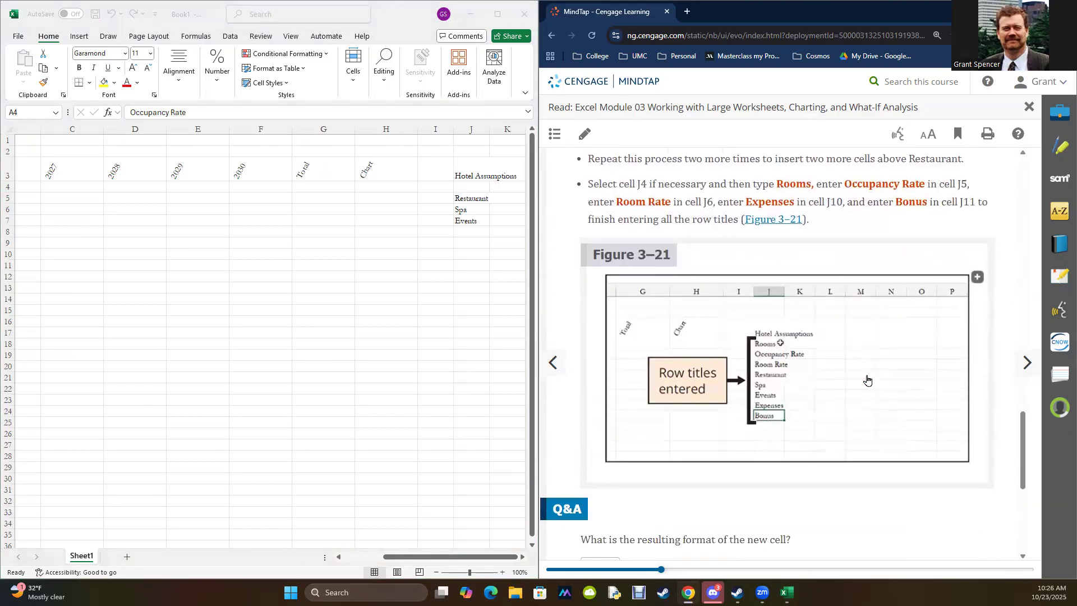
scroll(853, 370, "up", 1)
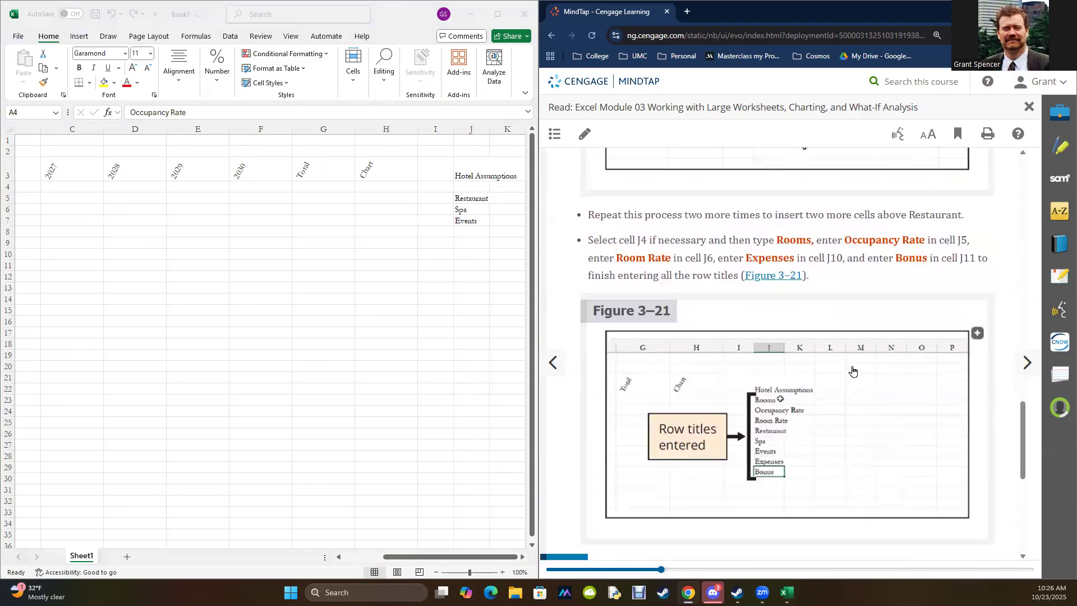
Step: Insert two more blank cells above Restaurant at J4:J5, shifting the existing cells down
left_click(465, 189)
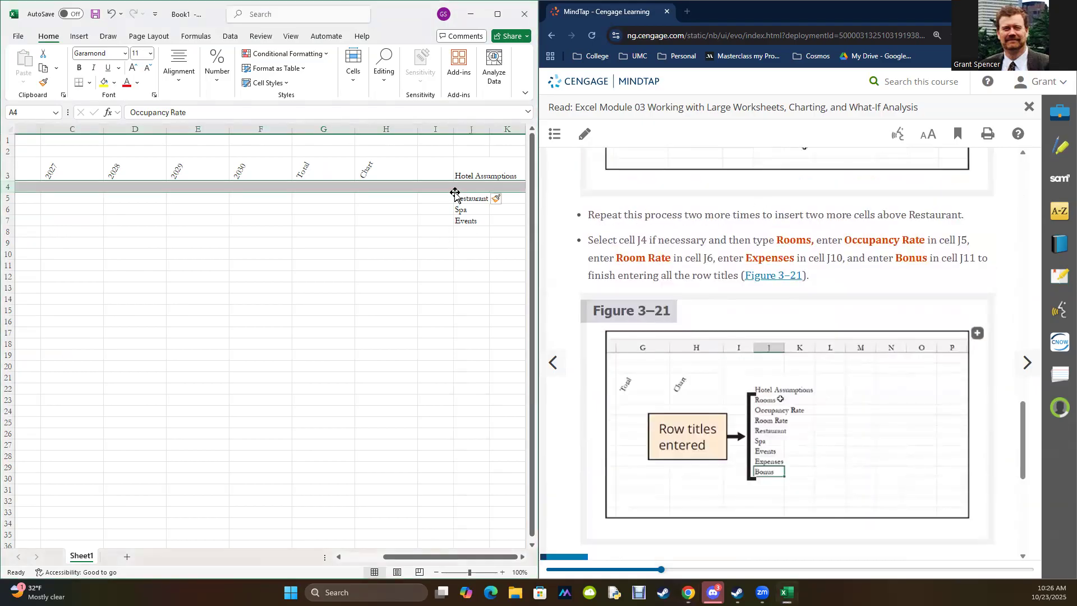
right_click(466, 190)
left_click(401, 289)
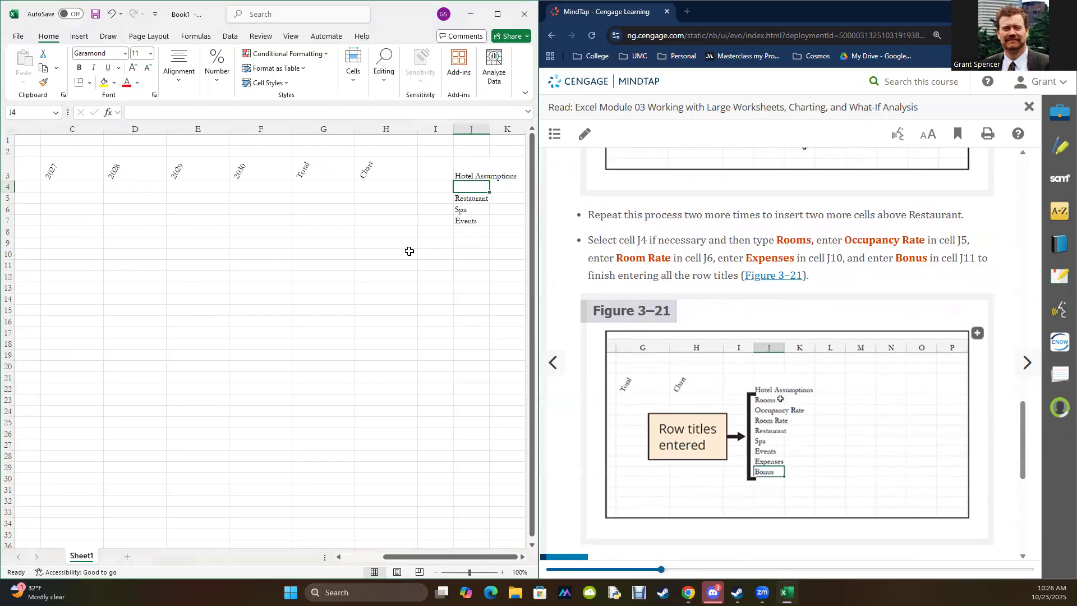
left_click_drag(468, 187, 468, 197)
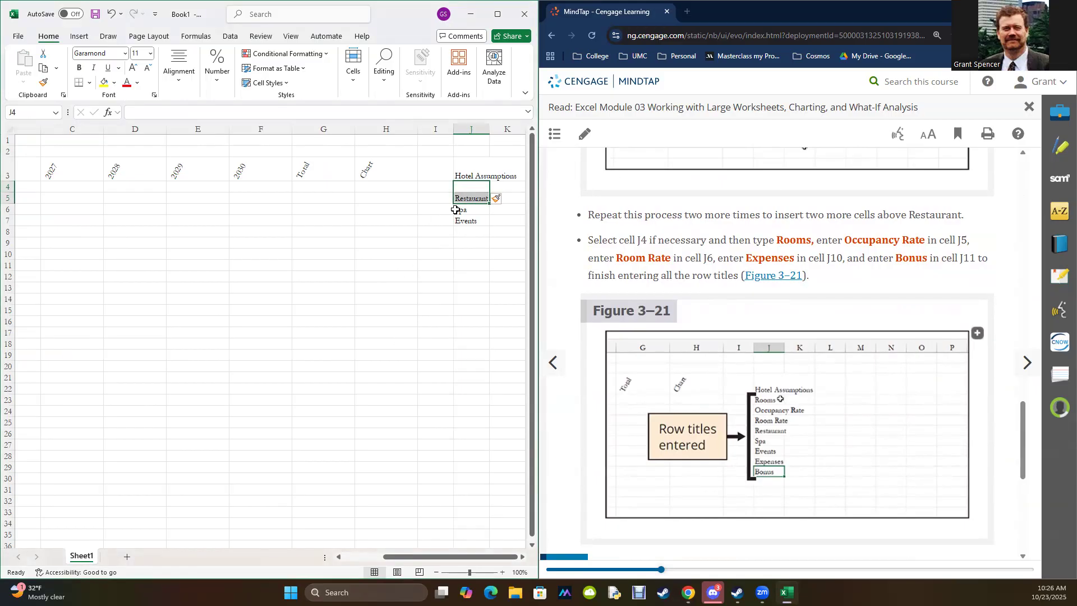
right_click(477, 196)
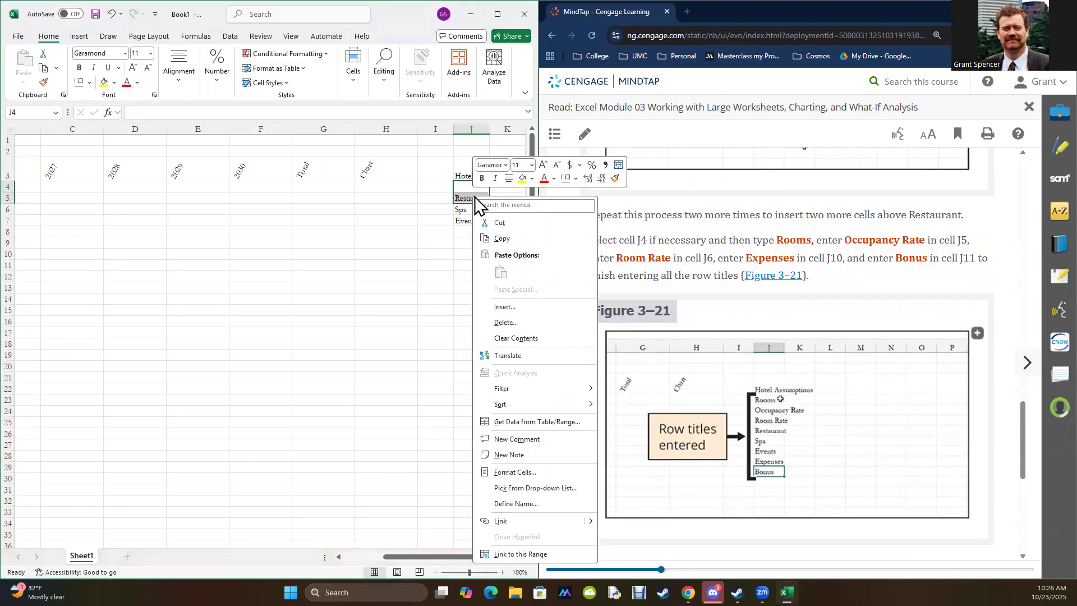
left_click(505, 307)
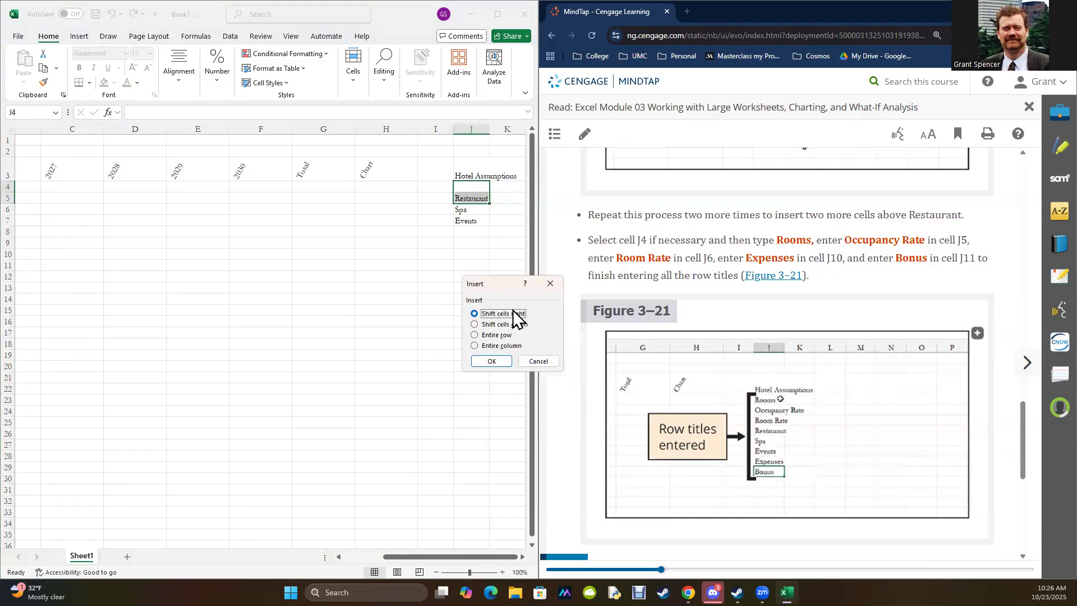
left_click(486, 324)
left_click(492, 361)
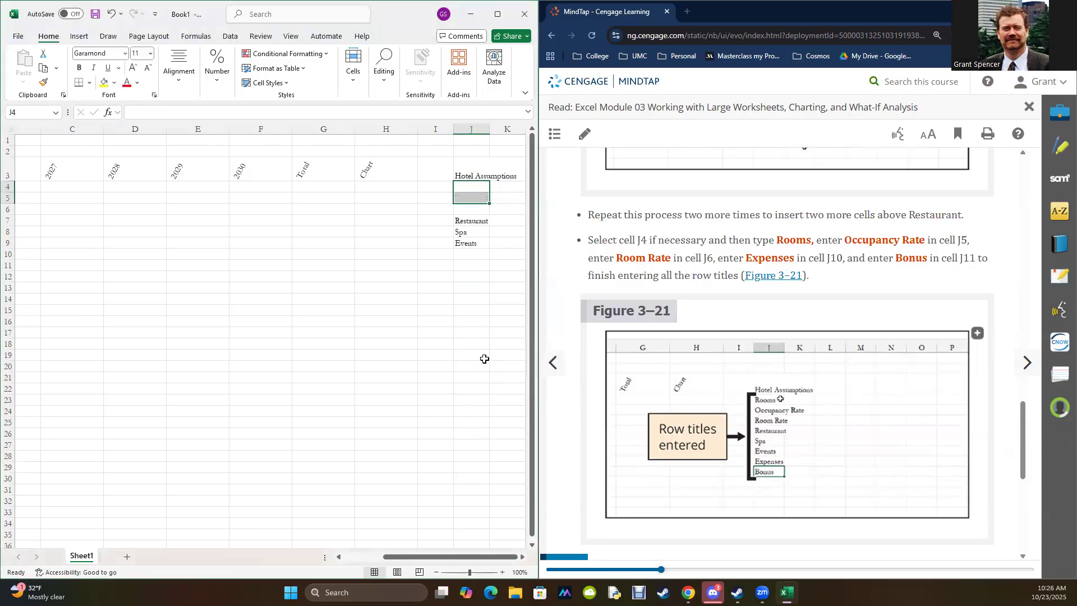
left_click(434, 398)
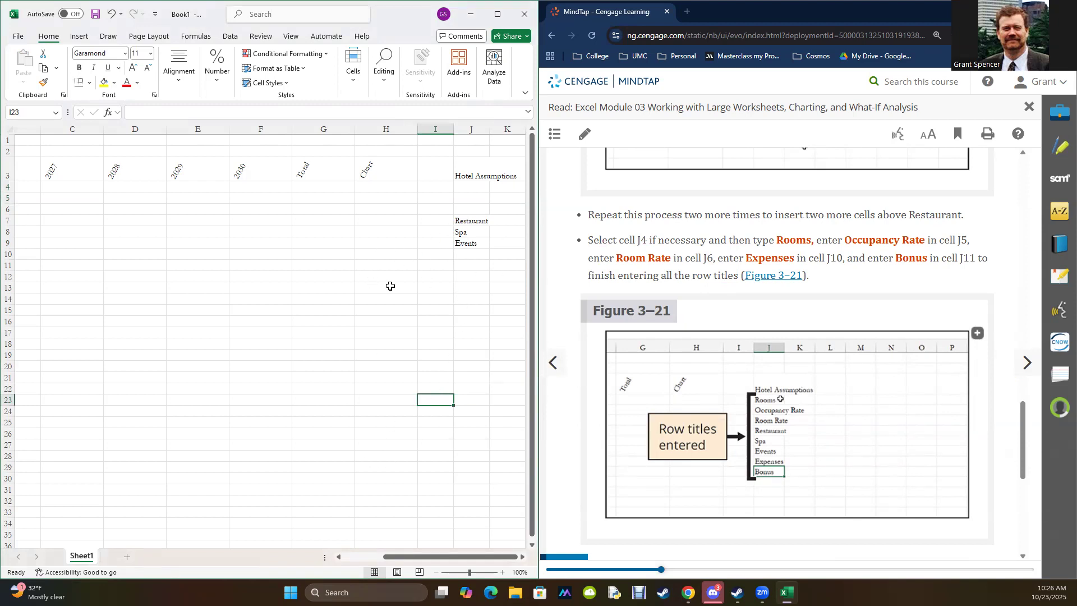
left_click_drag(372, 230, 373, 357)
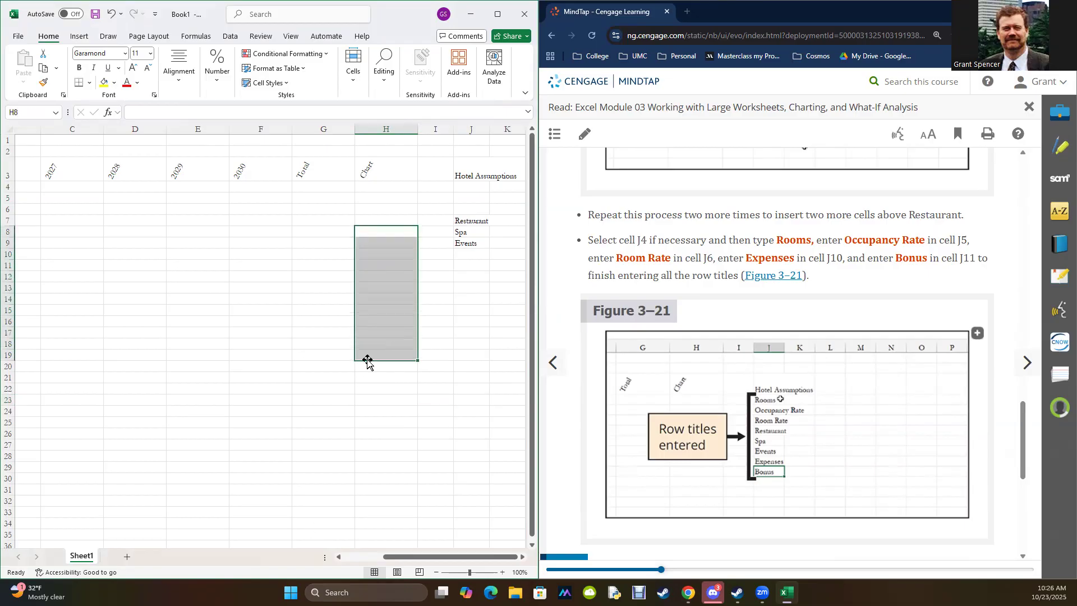
right_click(392, 298)
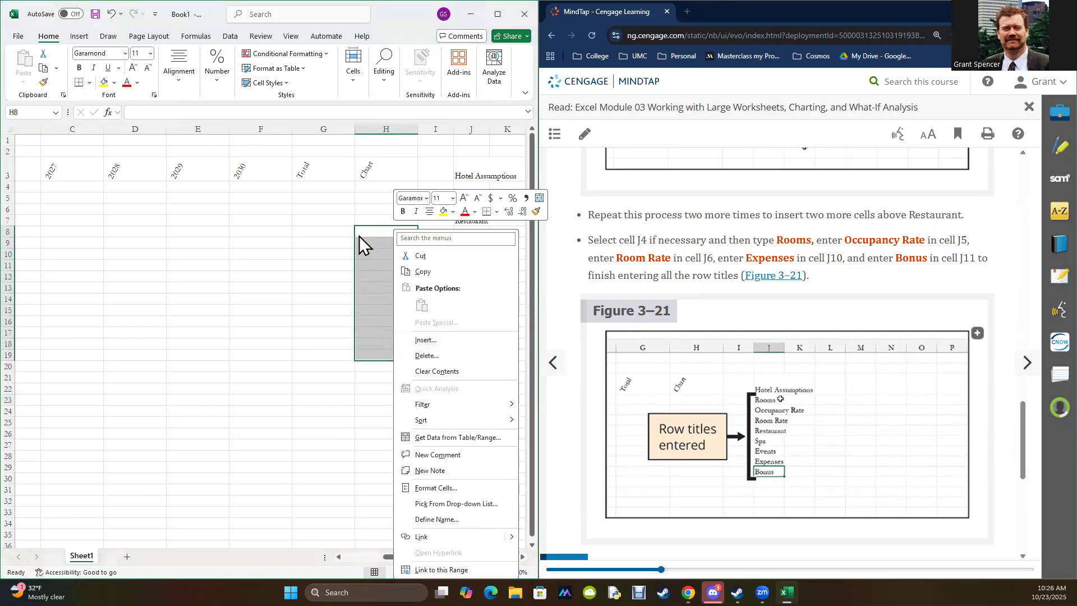
left_click(299, 448)
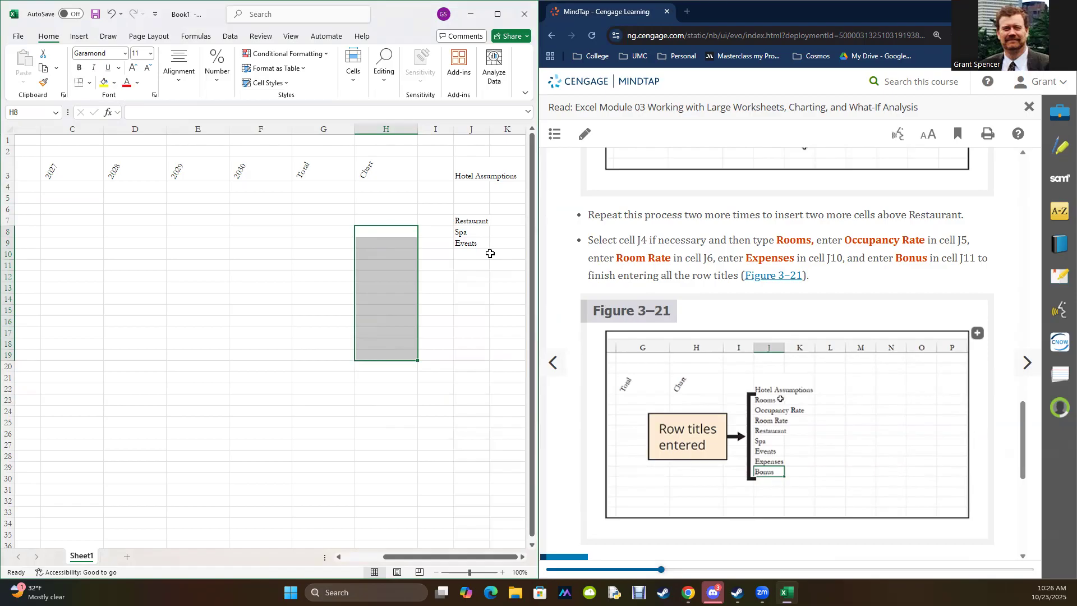
Step: Enter the row titles Rooms, Occupancy Rate and Room Rage in cells J4, J5 and J6
left_click(472, 188)
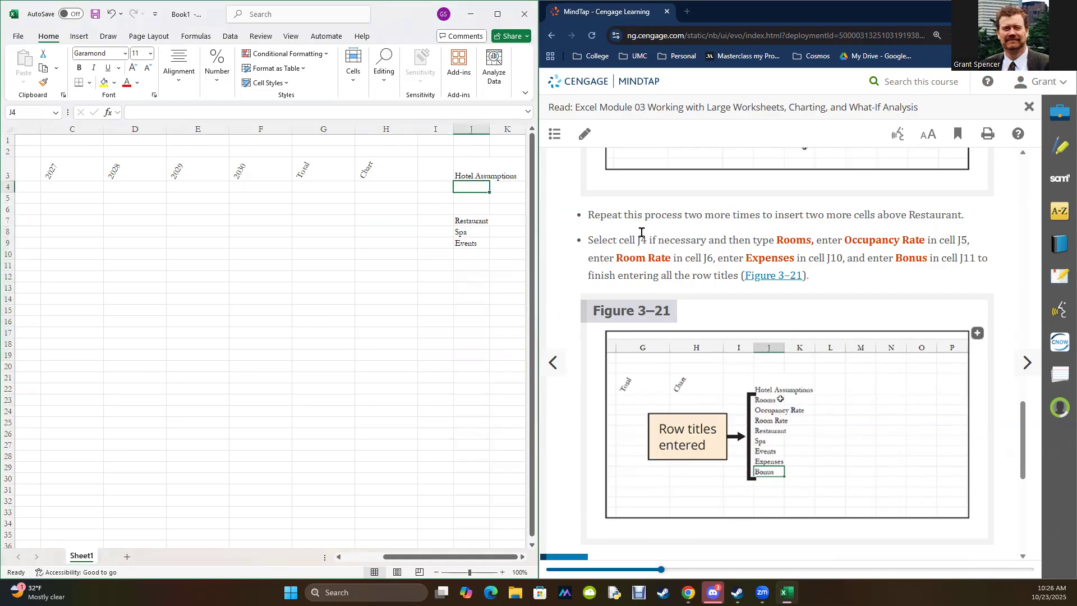
type("Rooms")
key("Return")
type("Oc")
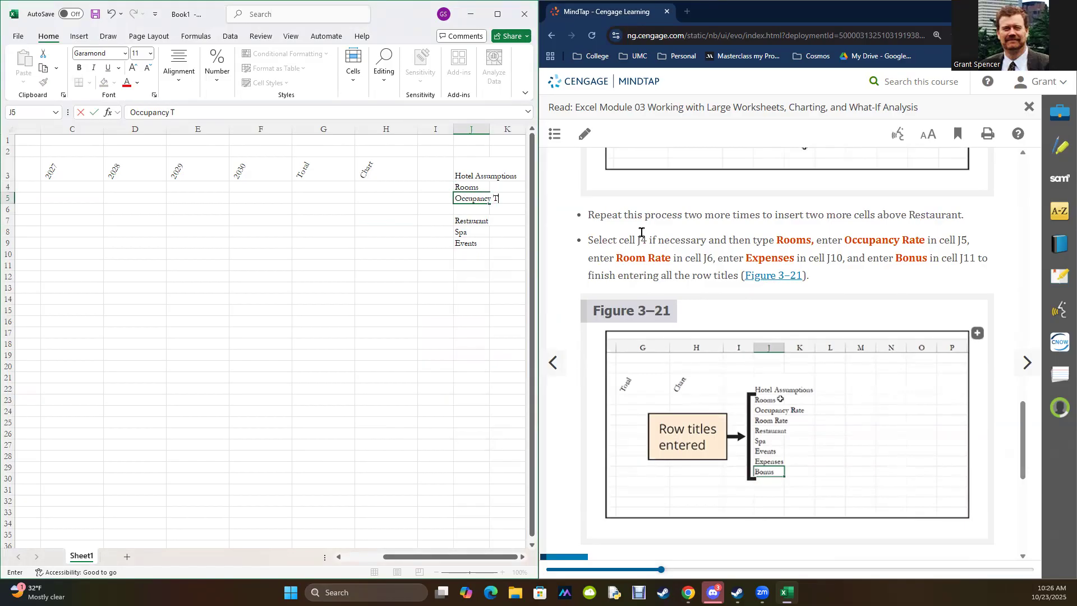
type("cupancy Rate")
key("Return")
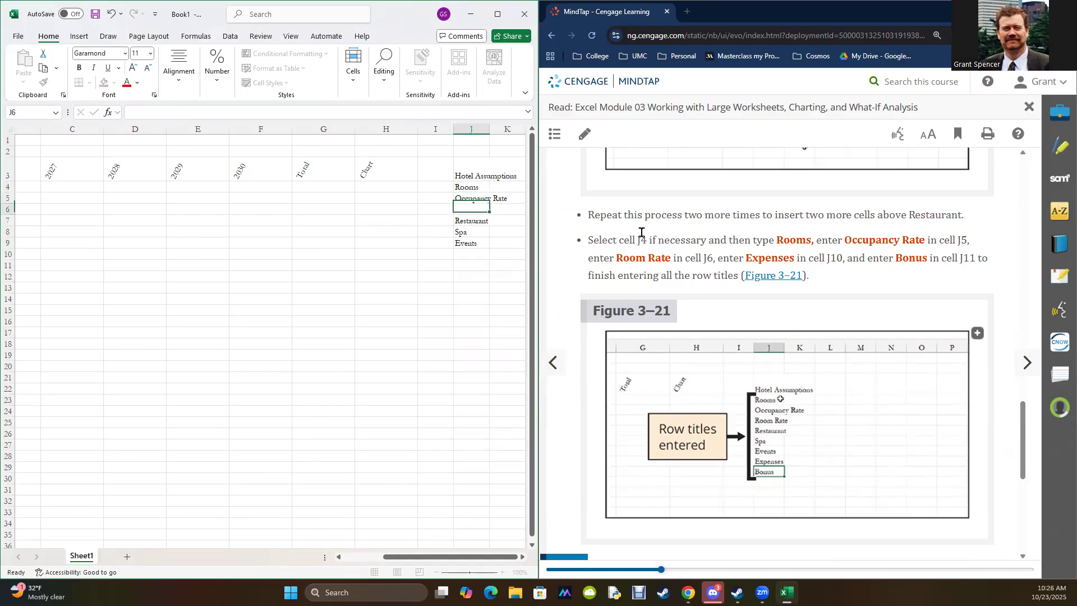
type("Rooms Rage")
key("Return")
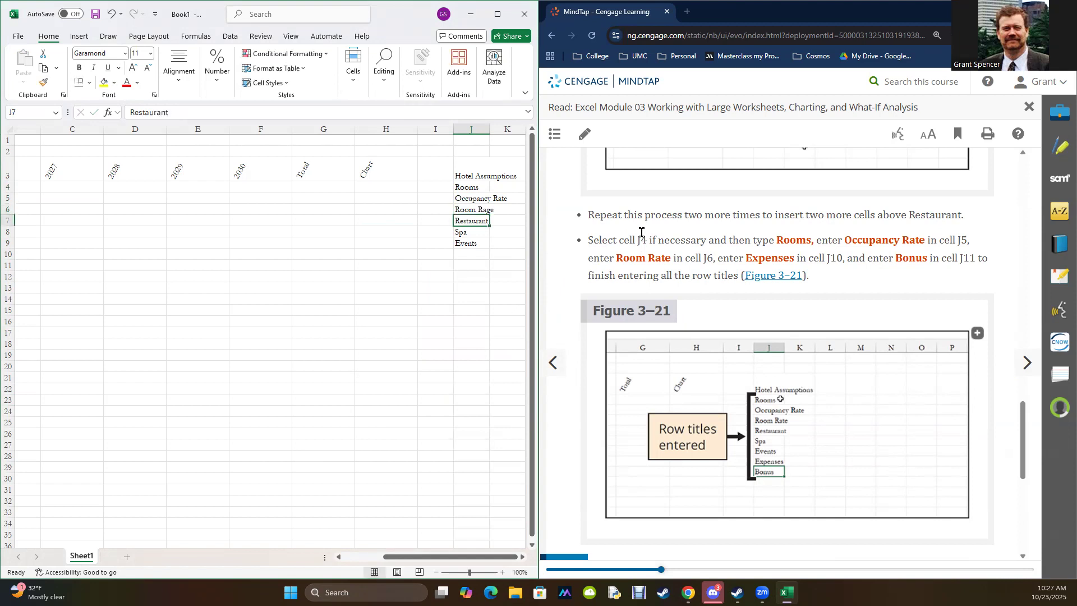
Step: Enter the row titles Expenses in J10 and Bonus in J11 below Events
left_click(468, 253)
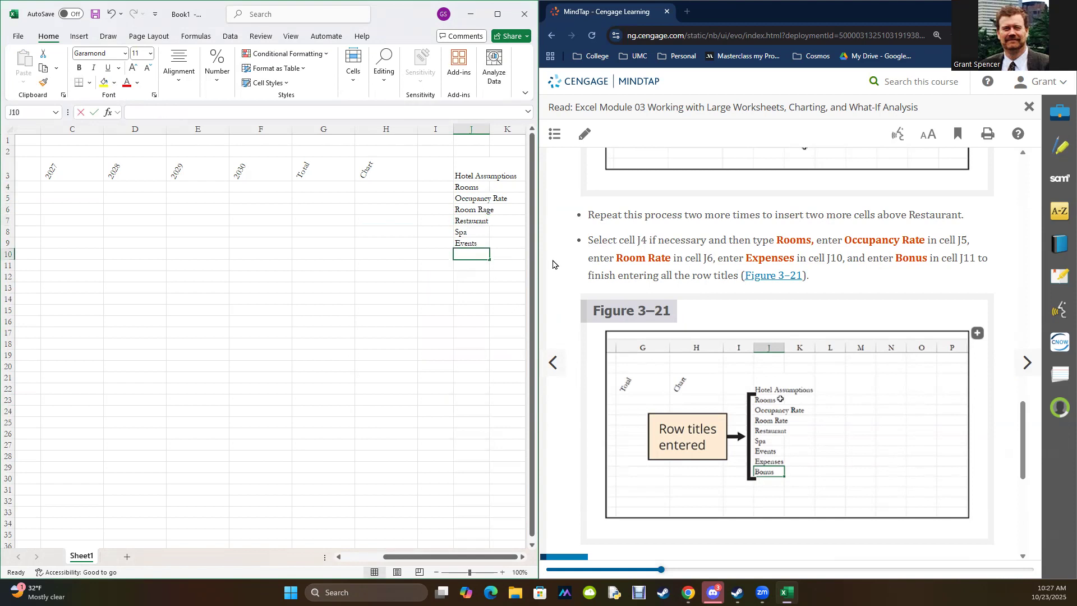
type("Expenses")
key("Return")
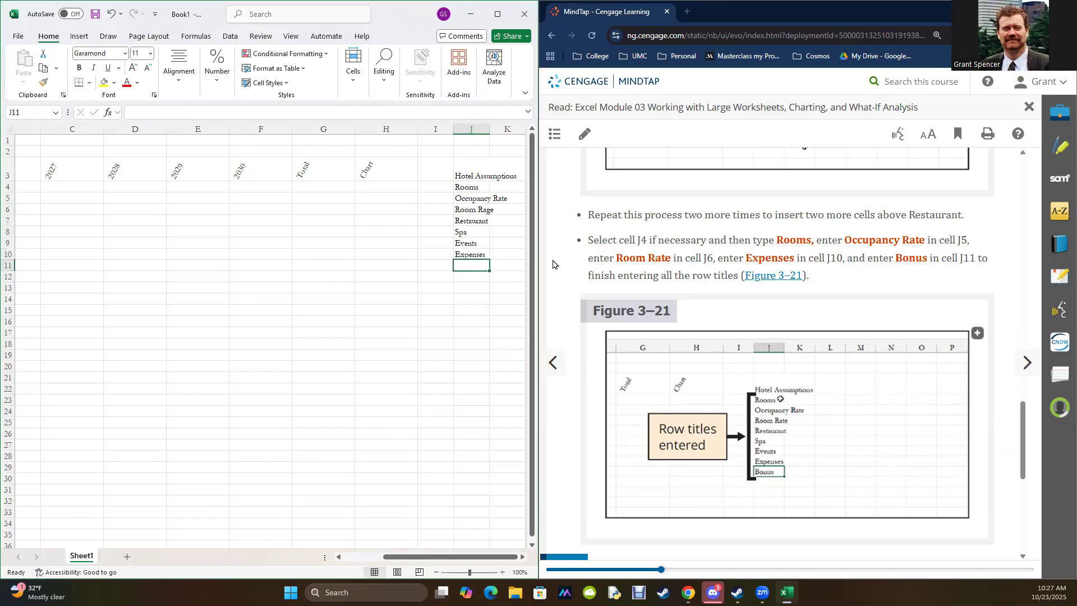
type("Bonus")
key("Return")
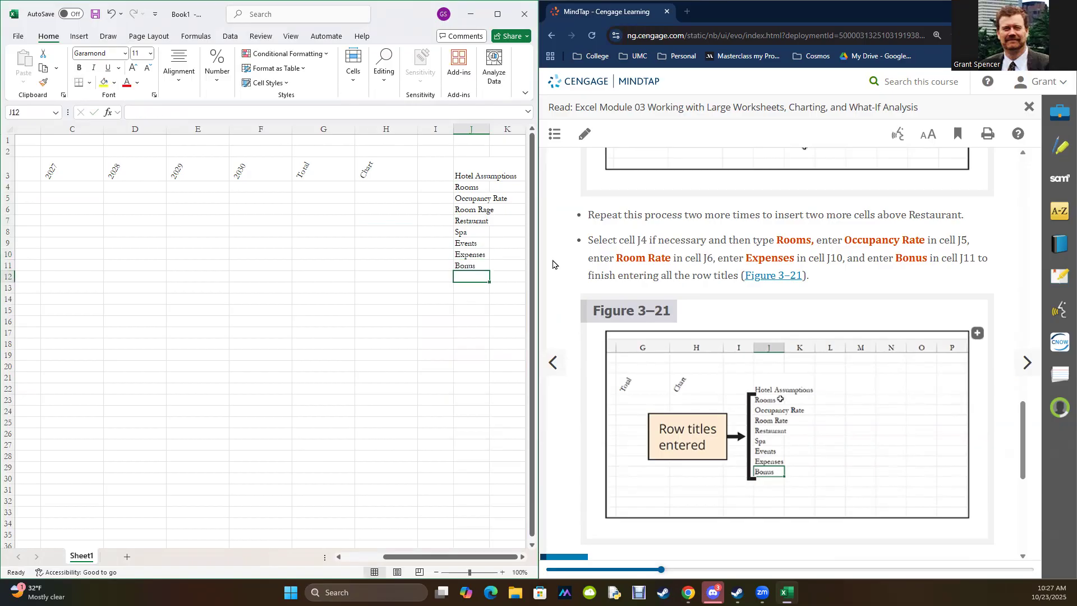
Step: Advance the MindTap reading past EX 3-4b, Inserting Rows and Columns, to the Ranges and Undo note in the following section
scroll(903, 261, "down", 5)
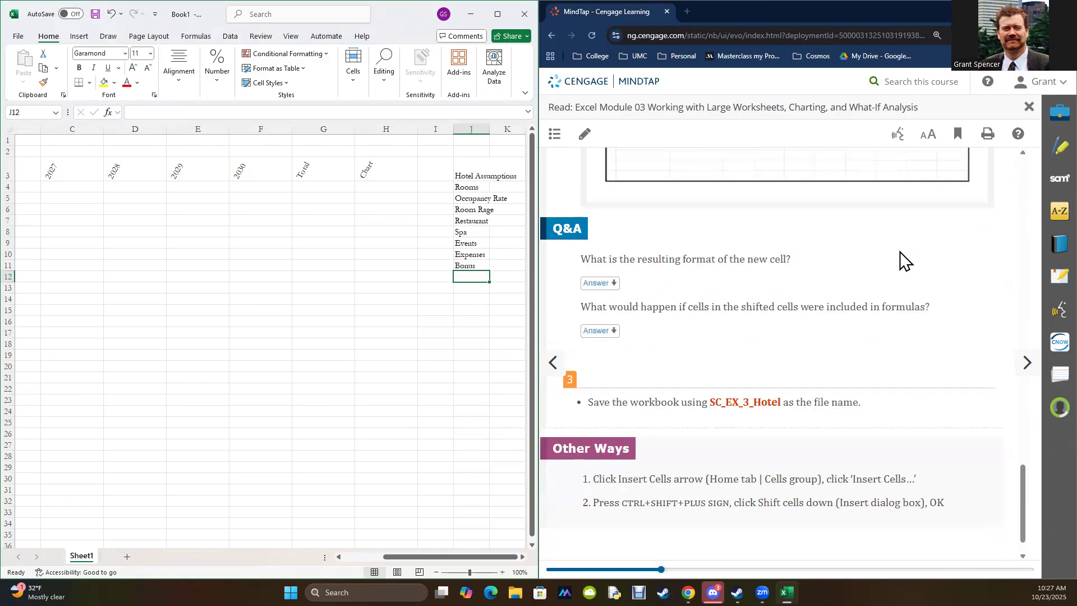
scroll(900, 261, "down", 1)
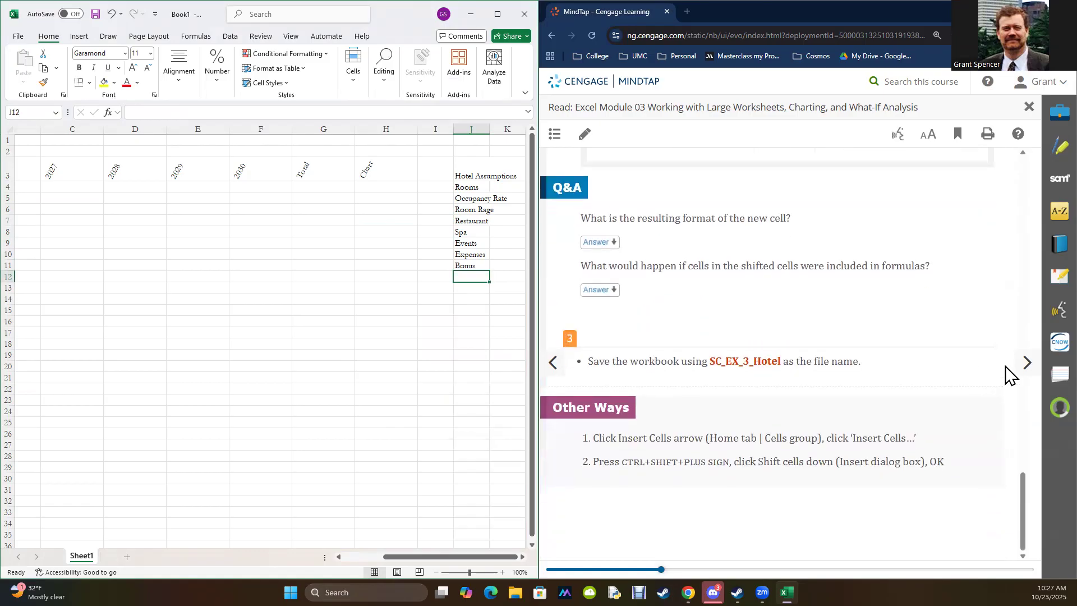
left_click(1027, 363)
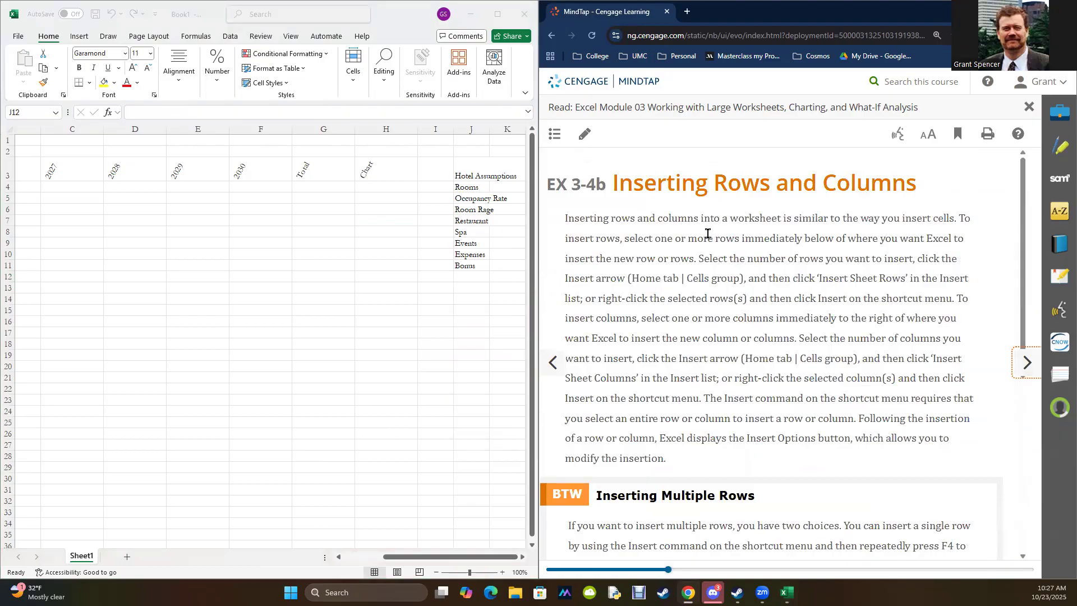
scroll(709, 236, "down", 5)
scroll(710, 242, "down", 1)
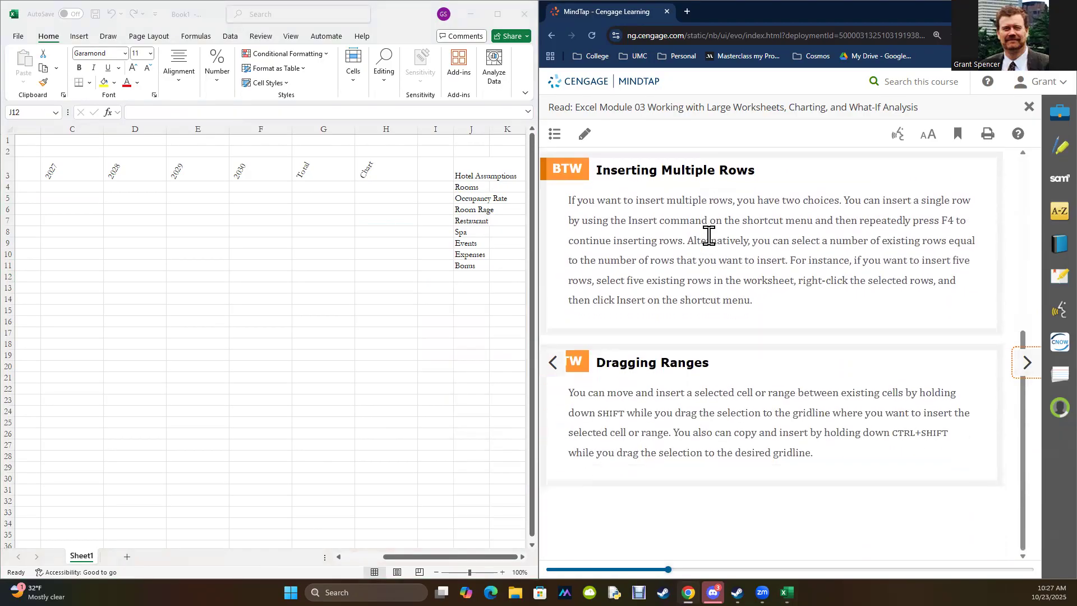
left_click(1022, 368)
scroll(805, 440, "down", 3)
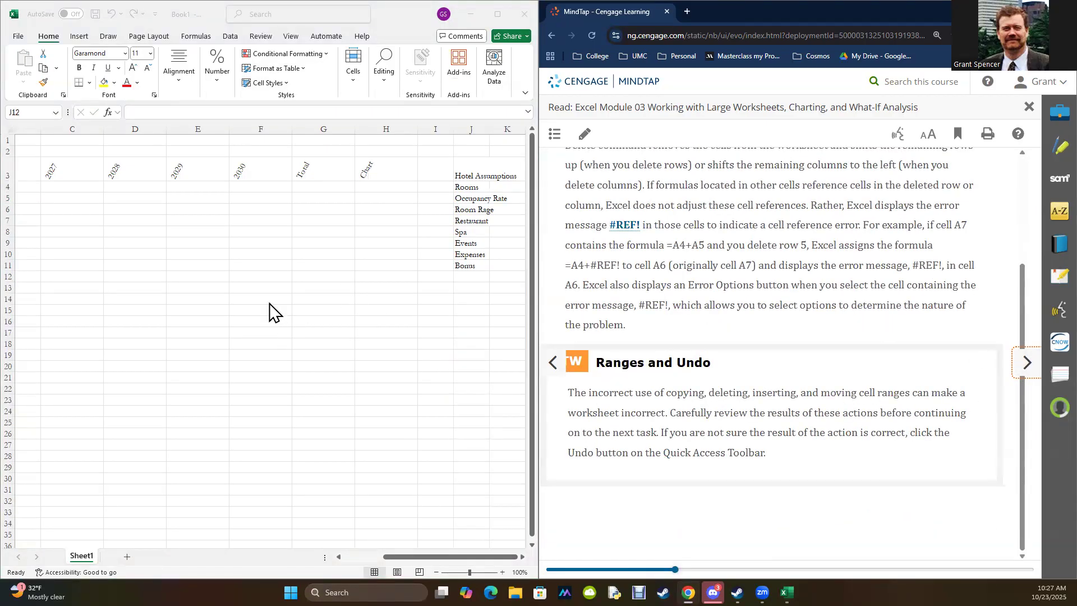
Step: Enter 2 in F15 and 3 in G15, and add a SUM formula for both cells in H15
left_click(256, 310)
type("2")
key("Tab")
type("3")
key("Tab")
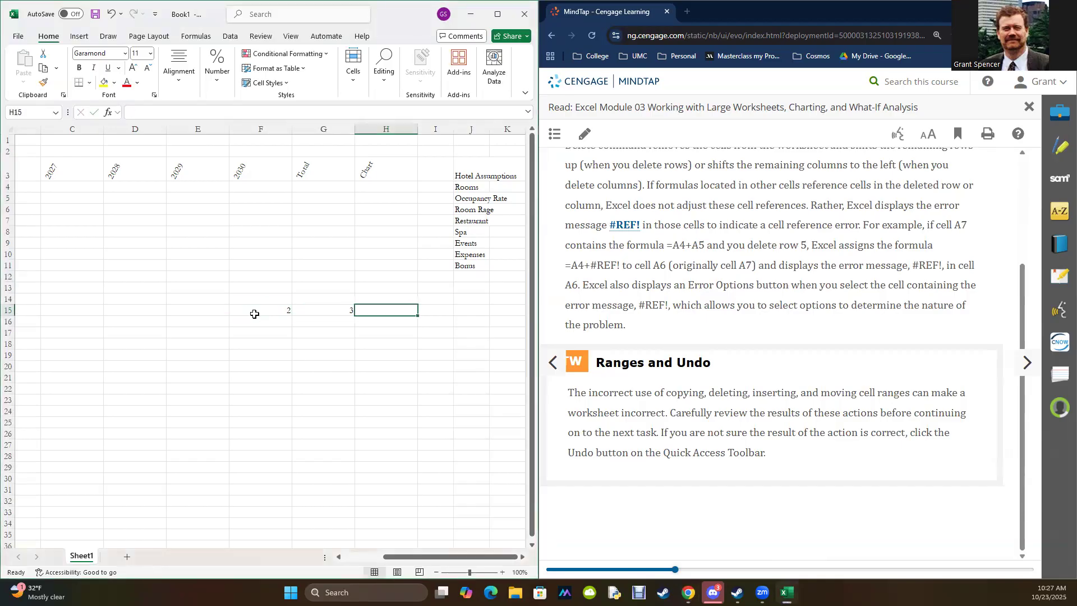
type("=sum(")
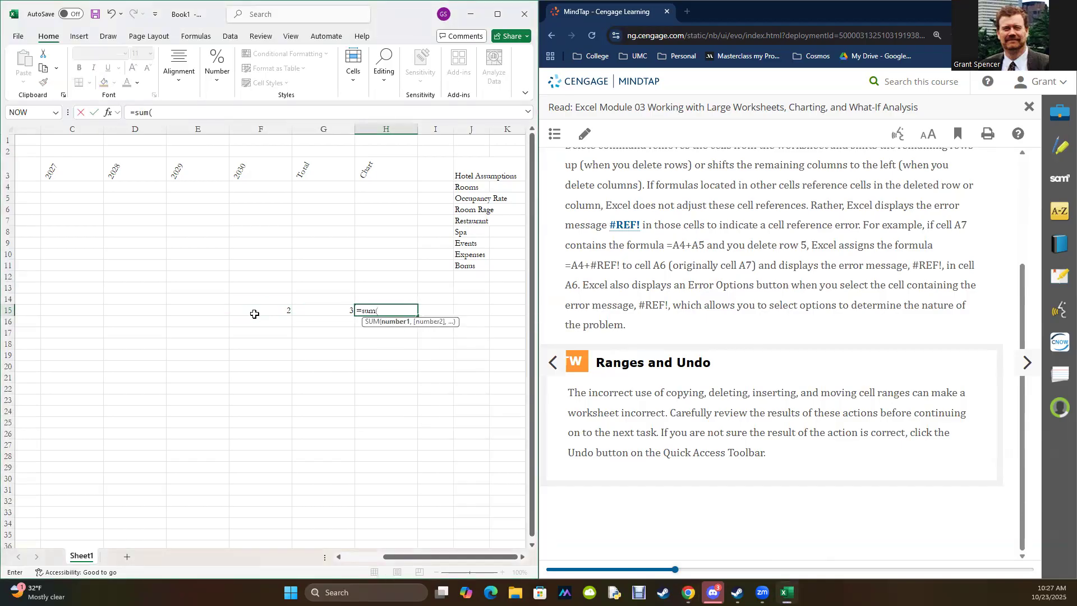
left_click_drag(265, 312, 320, 308)
key("Return")
left_click(297, 343)
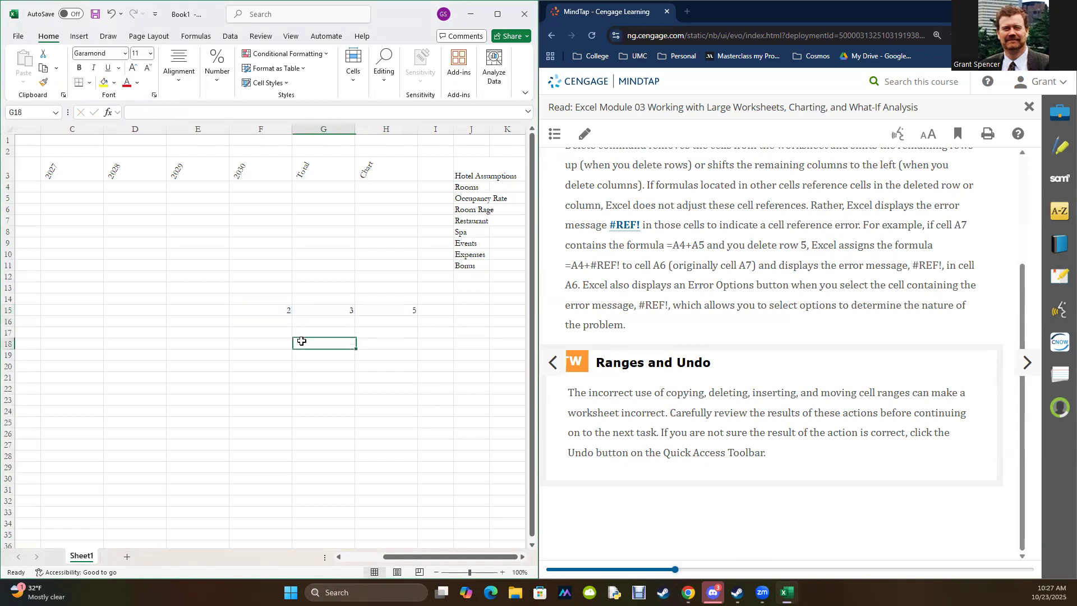
Step: Undo the clearing of cell F15, then delete that cell with the Shift cells left option
left_click(278, 314)
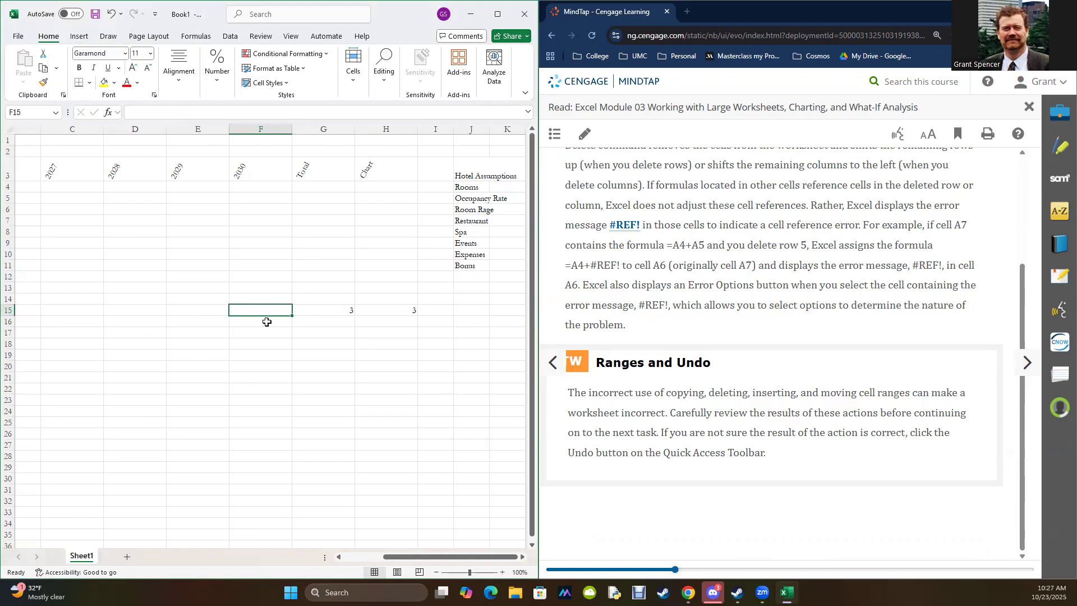
key("ctrl+z")
right_click(275, 312)
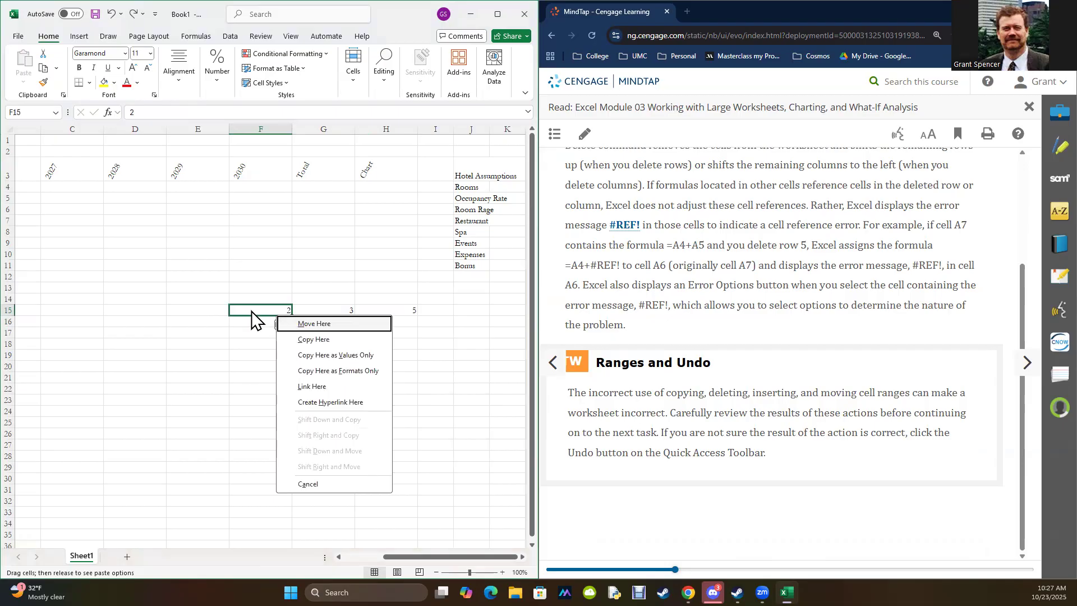
right_click(252, 312)
left_click(278, 356)
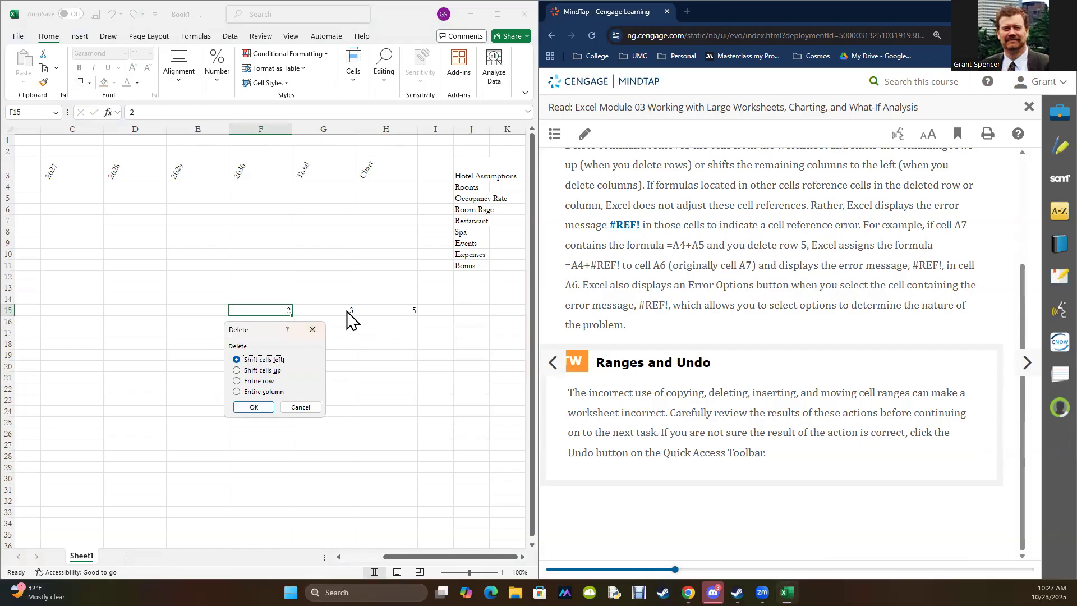
left_click(250, 408)
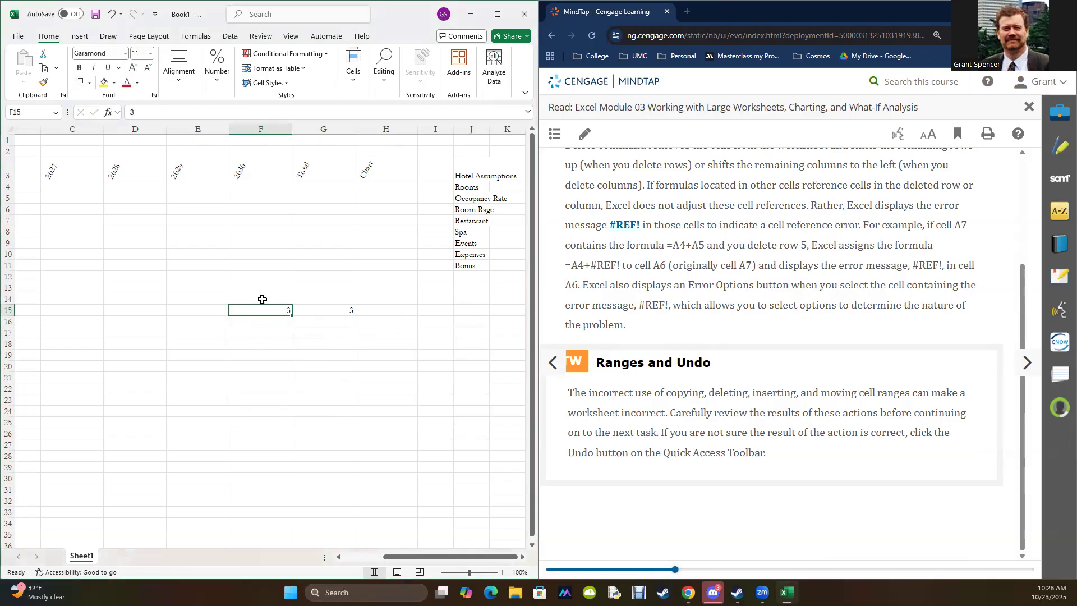
Step: Inspect the shifted cells and clear the practice contents from the range F14:G16
left_click(321, 312)
double_click(265, 312)
left_click(376, 279)
left_click(312, 341)
left_click(266, 297)
left_click_drag(293, 311, 320, 320)
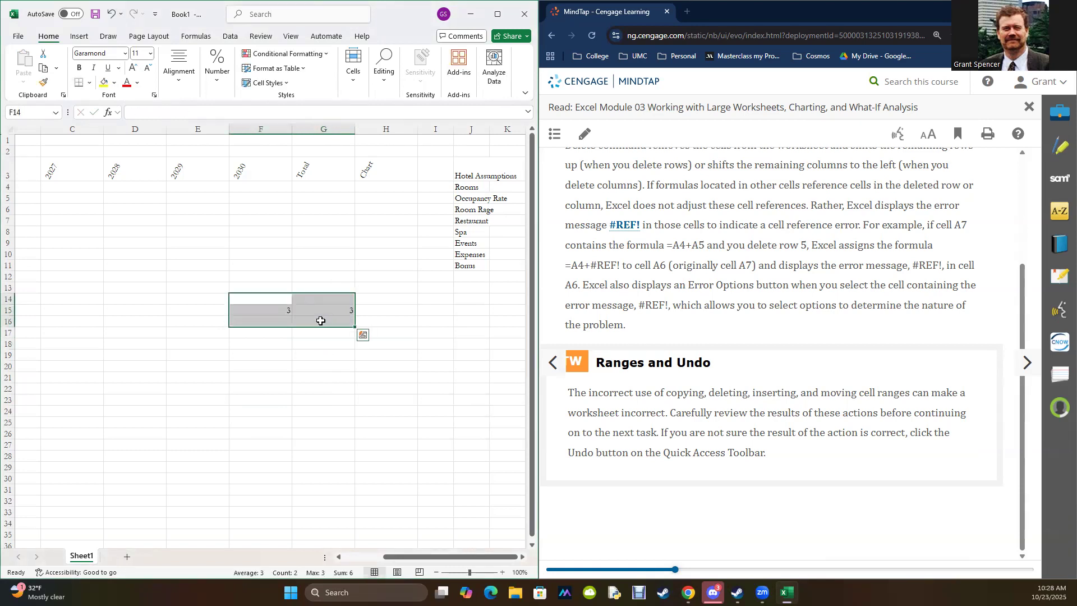
key("Delete")
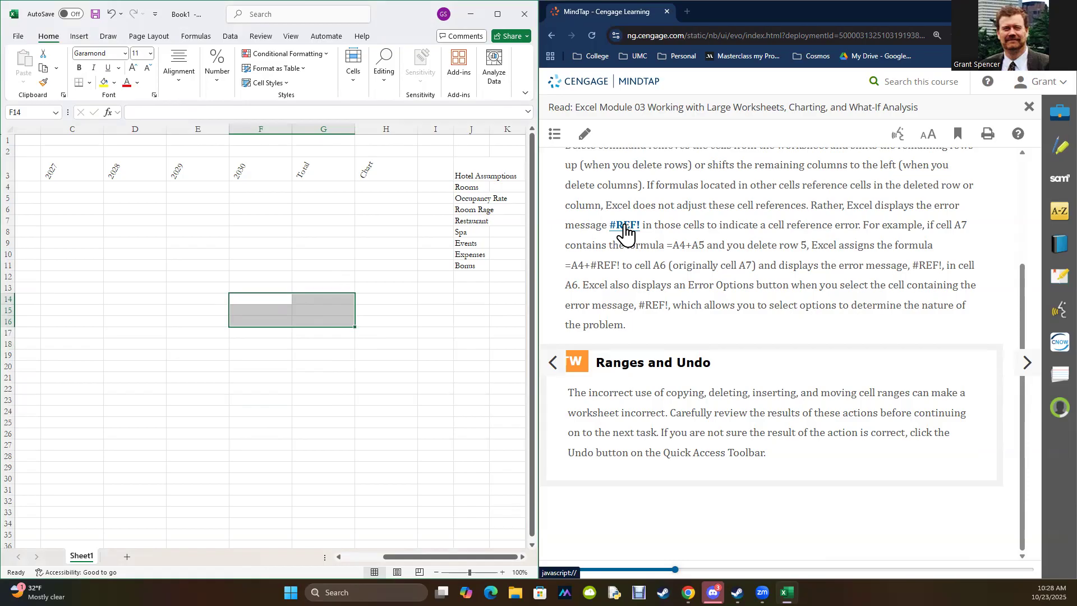
Step: Enter 1 in F14 and 2 in G14, and add the formula =F14+G14 in H14
left_click(271, 298)
type("1")
key("Tab")
type("2")
key("Tab")
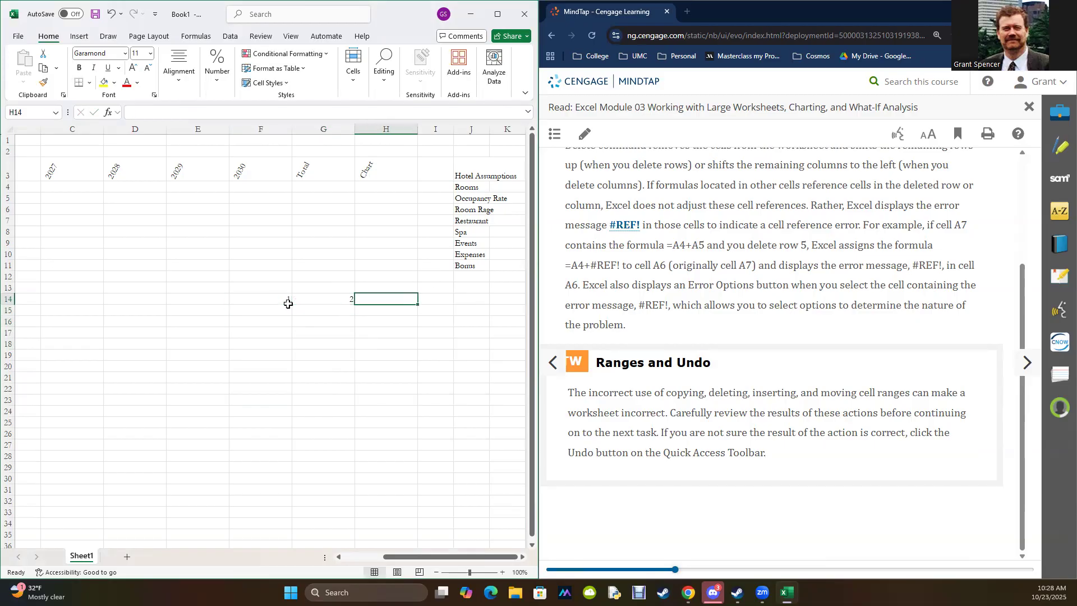
type("=")
left_click(282, 299)
type("+")
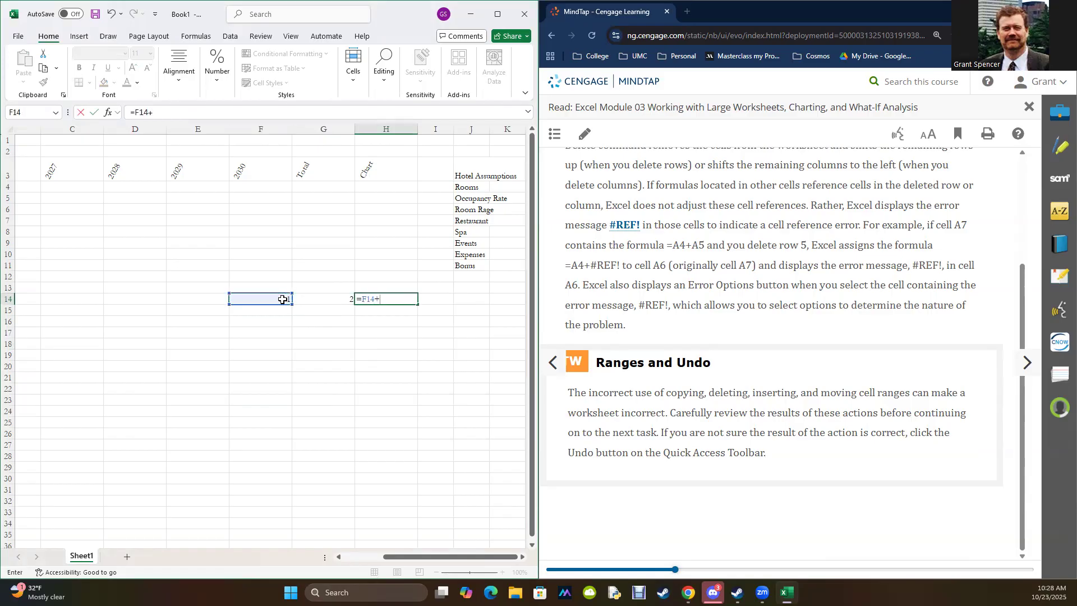
left_click(308, 301)
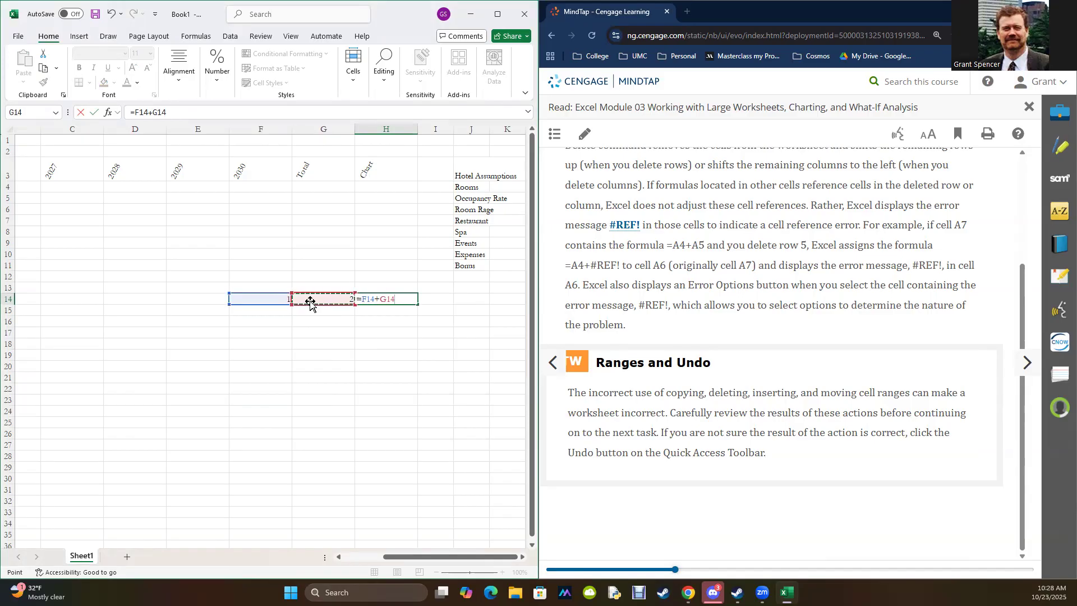
key("Return")
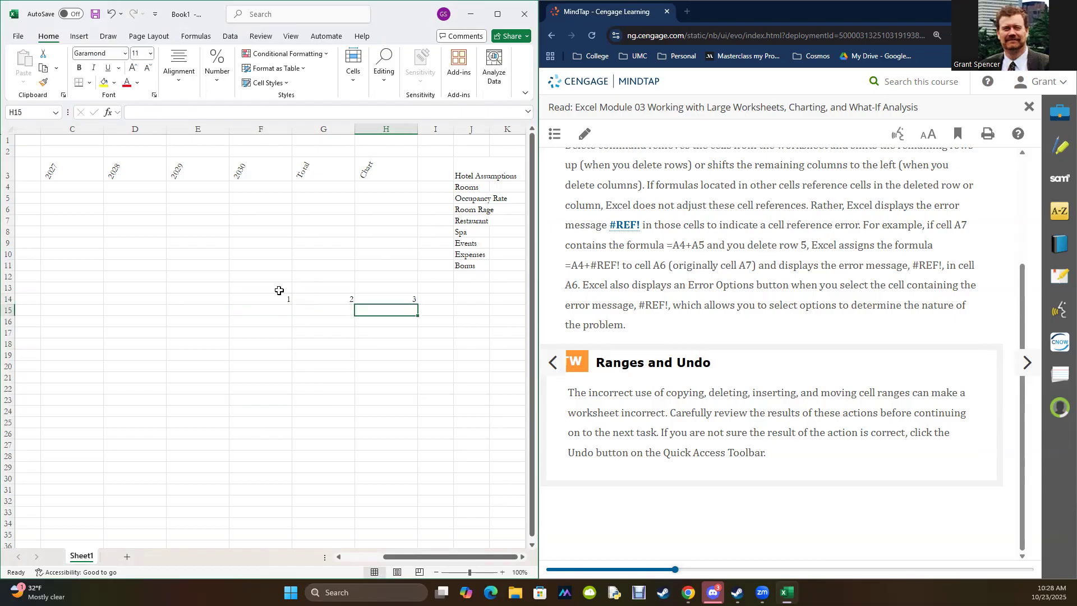
Step: Delete cell F14, which the addition formula references, with the Shift cells left option
key("Up")
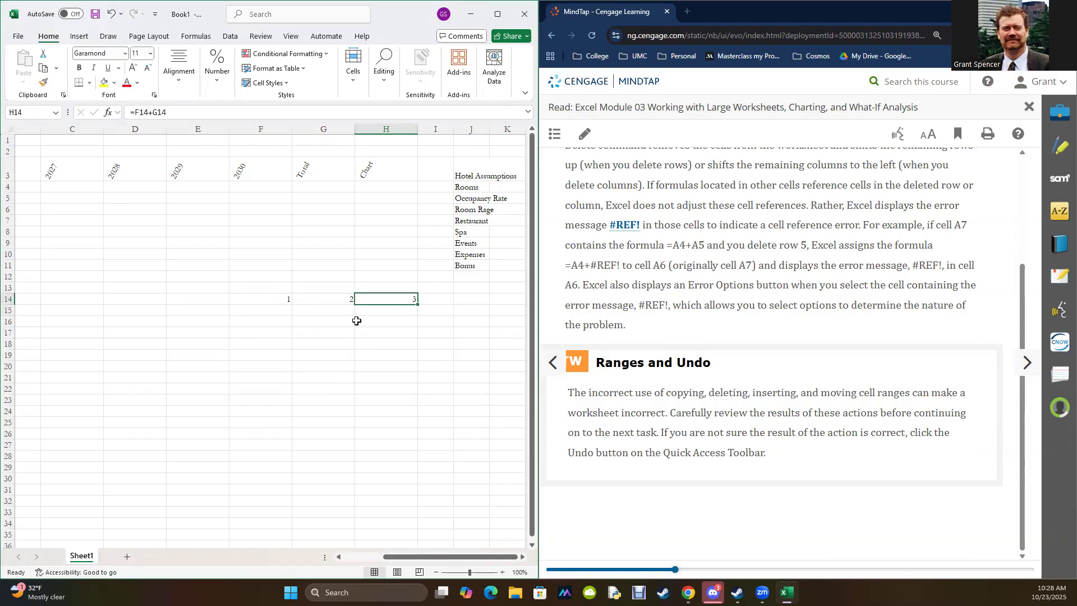
left_click(265, 301)
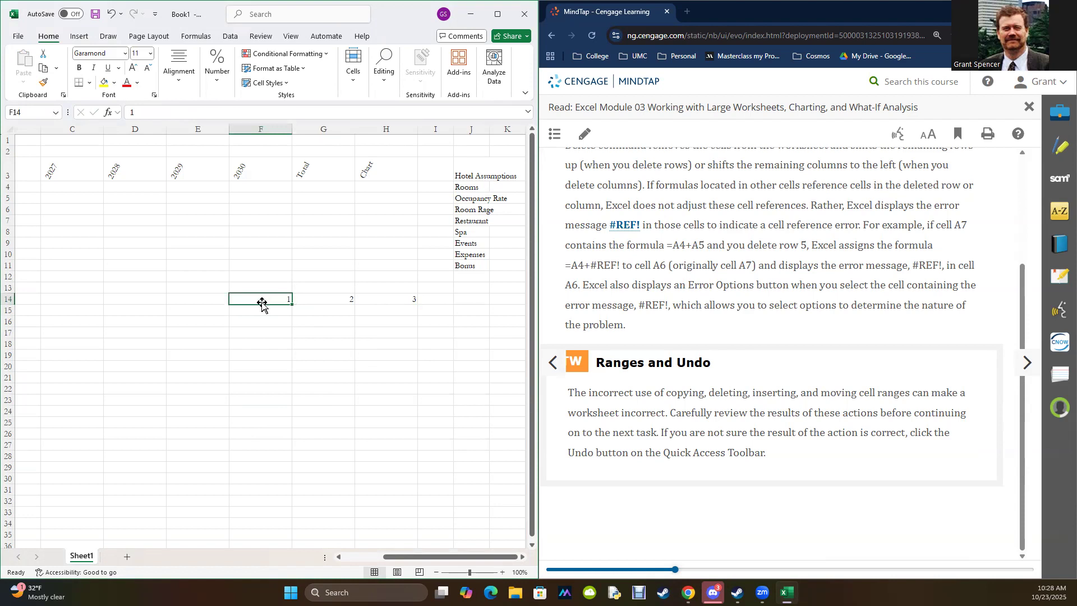
right_click(259, 303)
left_click(241, 303)
right_click(241, 301)
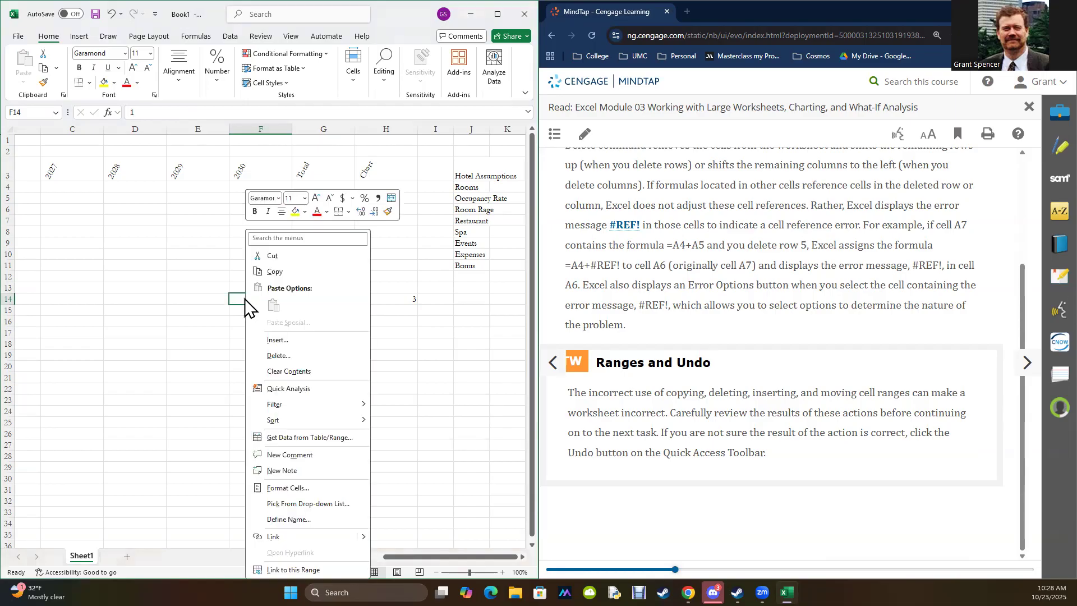
left_click(279, 356)
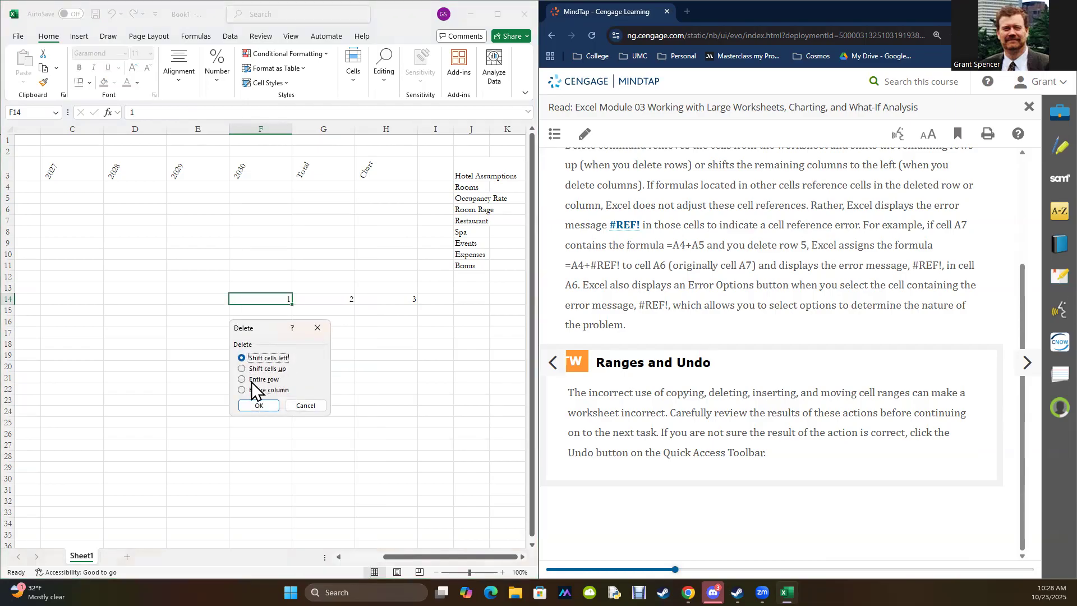
left_click(250, 405)
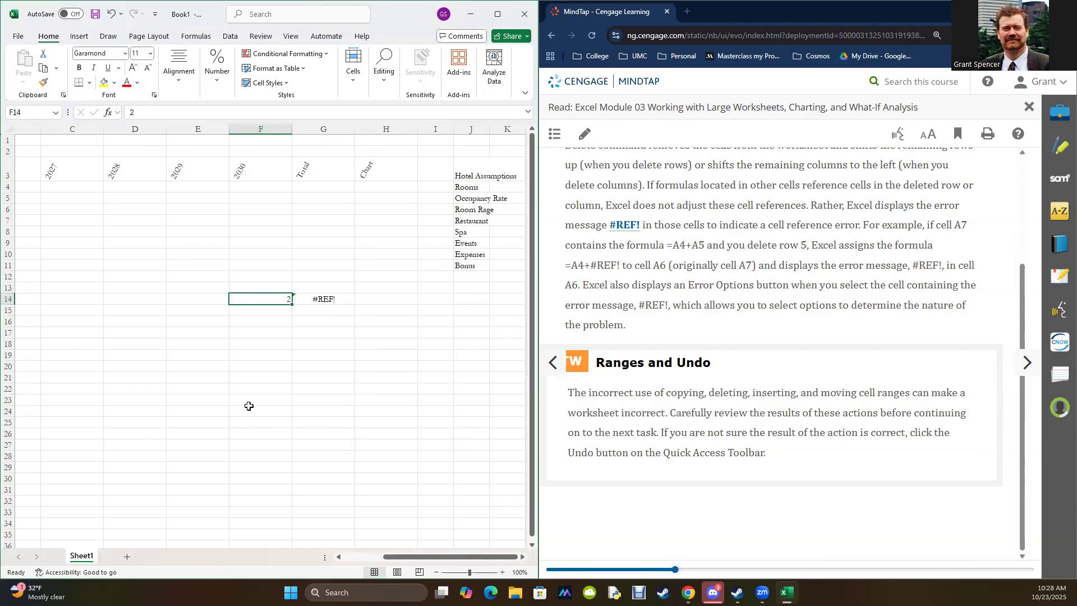
Step: Review the error options for the formula in G14, then clear the range F12:H17
left_click(327, 295)
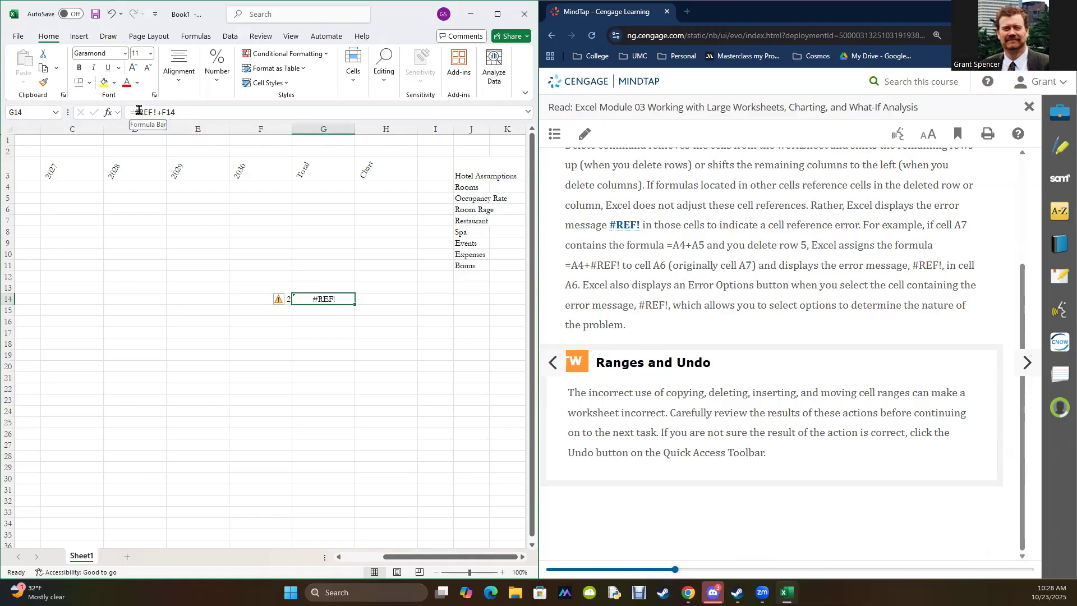
left_click(279, 299)
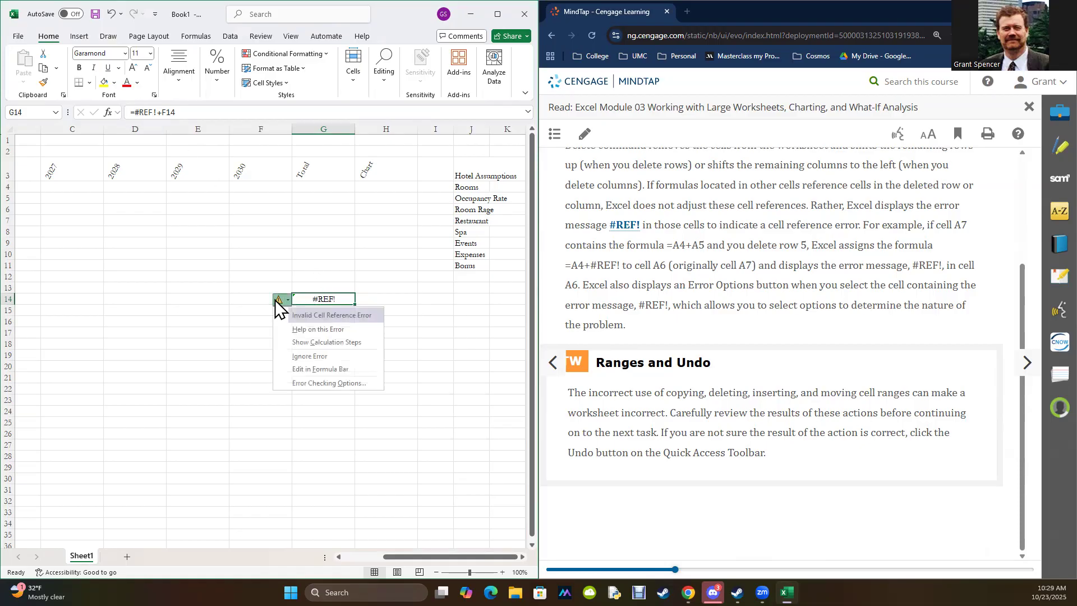
left_click(238, 331)
left_click_drag(248, 275, 355, 330)
key("Delete")
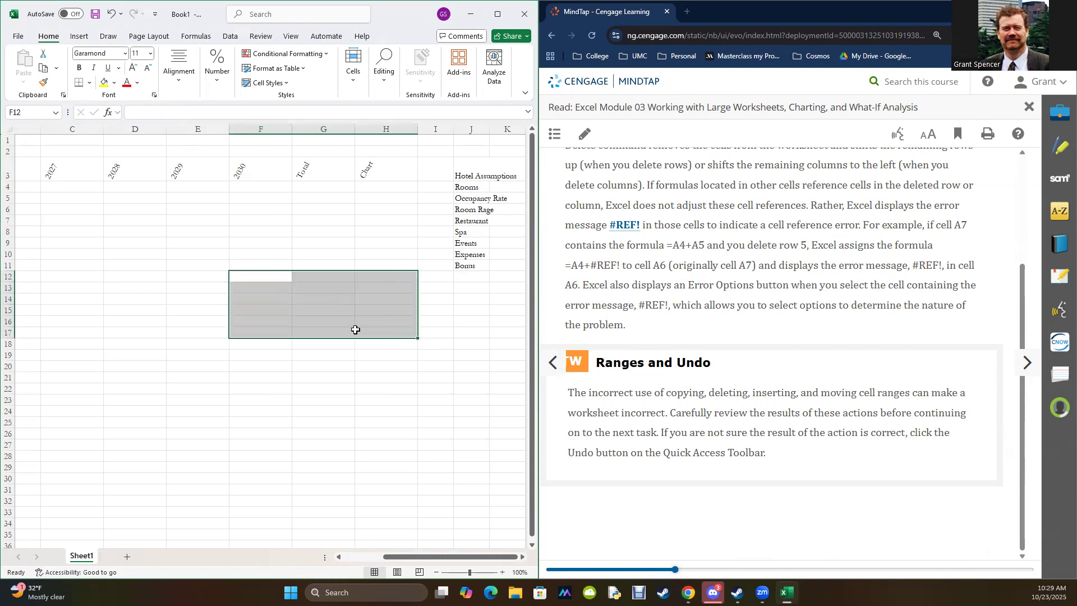
Step: Advance the MindTap reading past Table 3–5 to the step listing the Hotel Assumptions values and Figure 3–22
left_click(1025, 364)
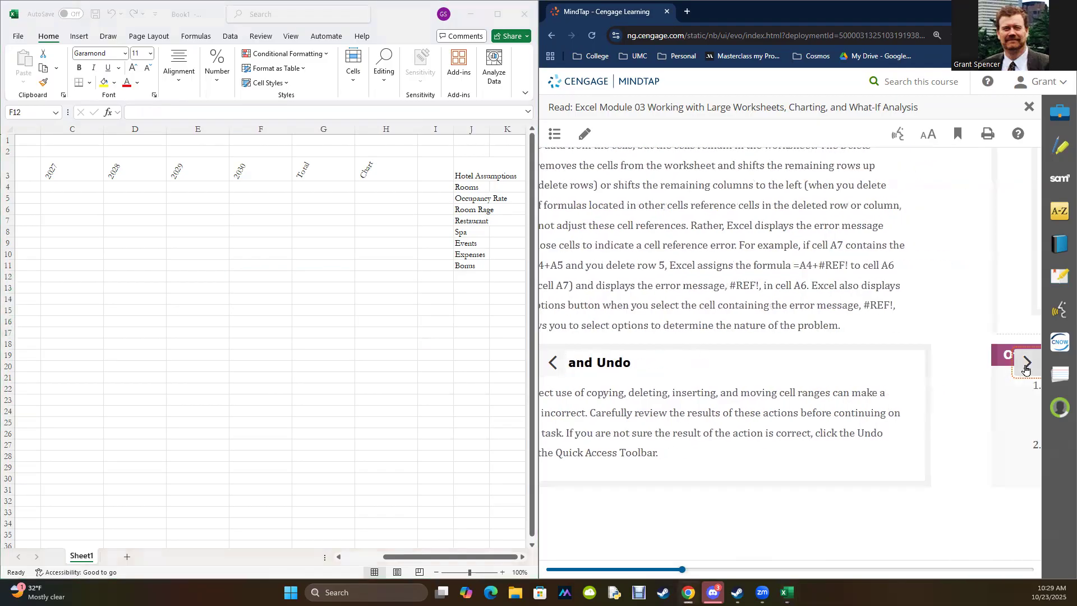
scroll(878, 284, "down", 12)
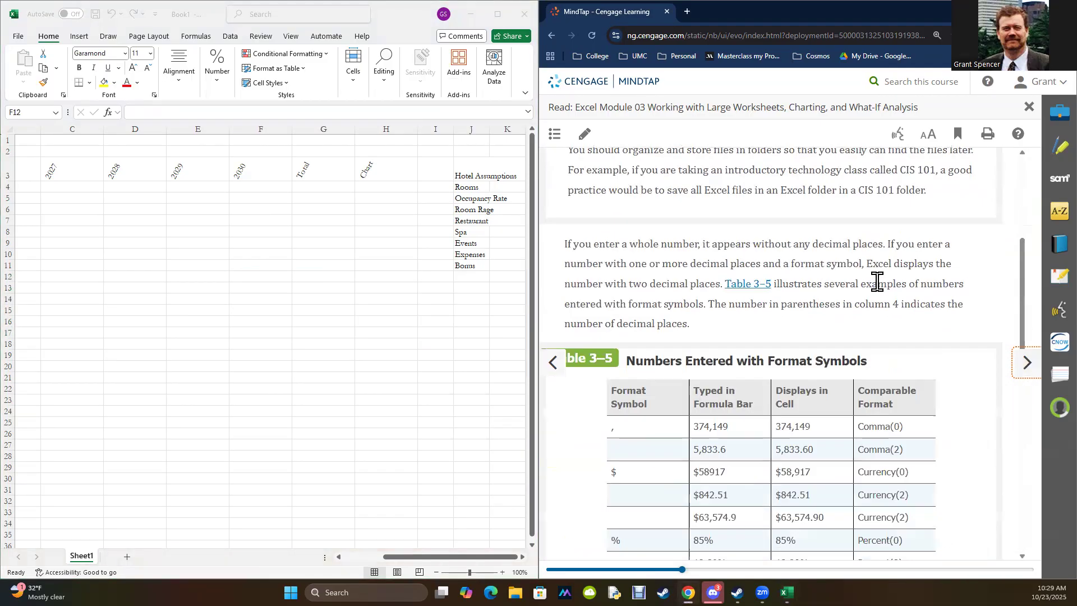
scroll(878, 294, "up", 5)
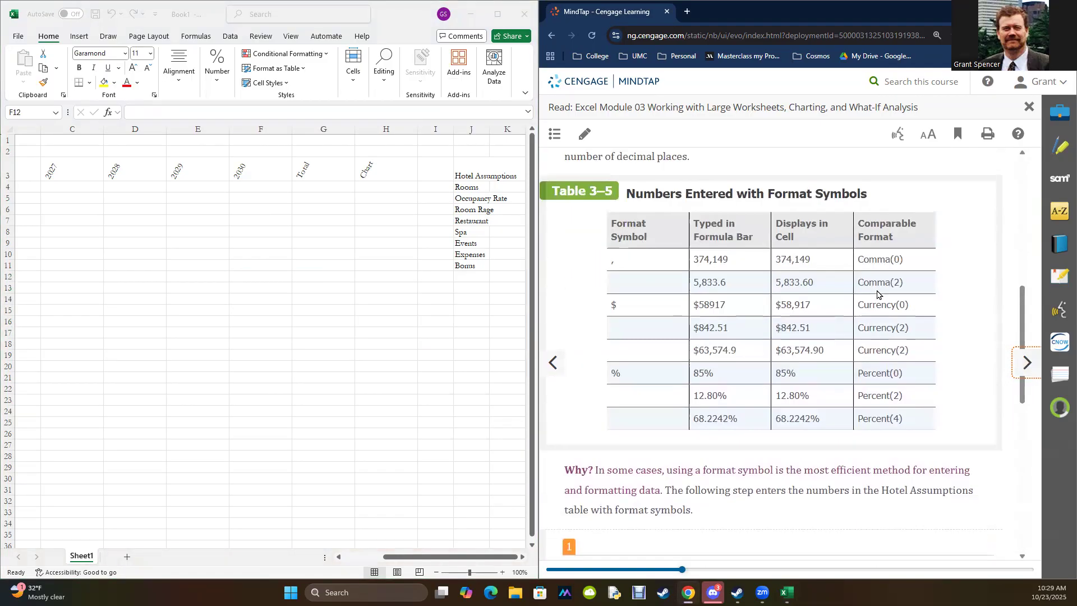
scroll(878, 294, "down", 5)
scroll(878, 295, "down", 2)
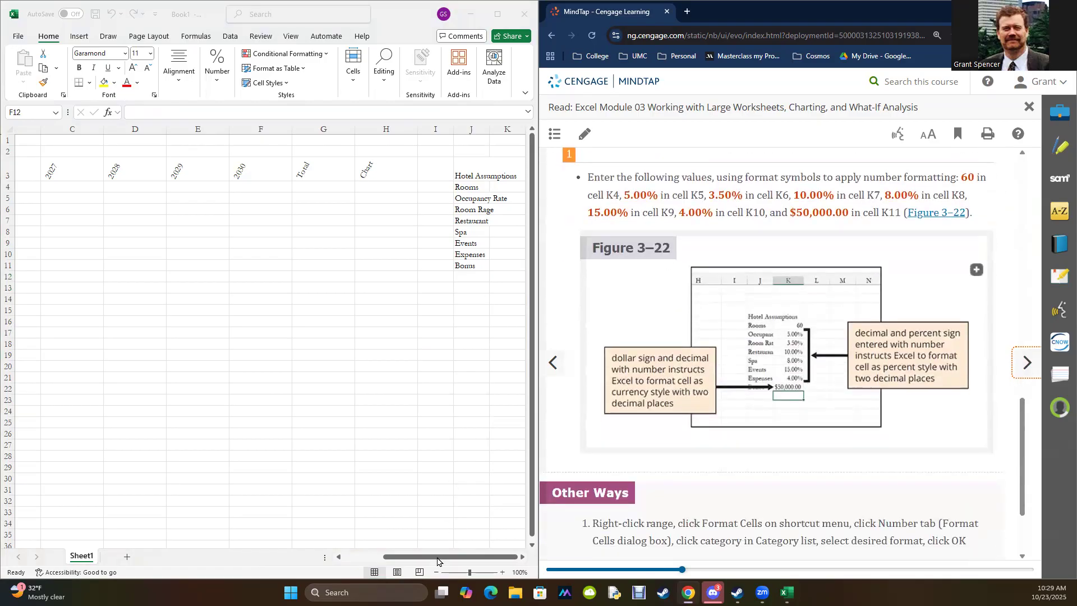
Step: Enter 60 for Rooms in K4 and 5 for Occupancy Rate in K5
left_click(437, 561)
left_click(525, 557)
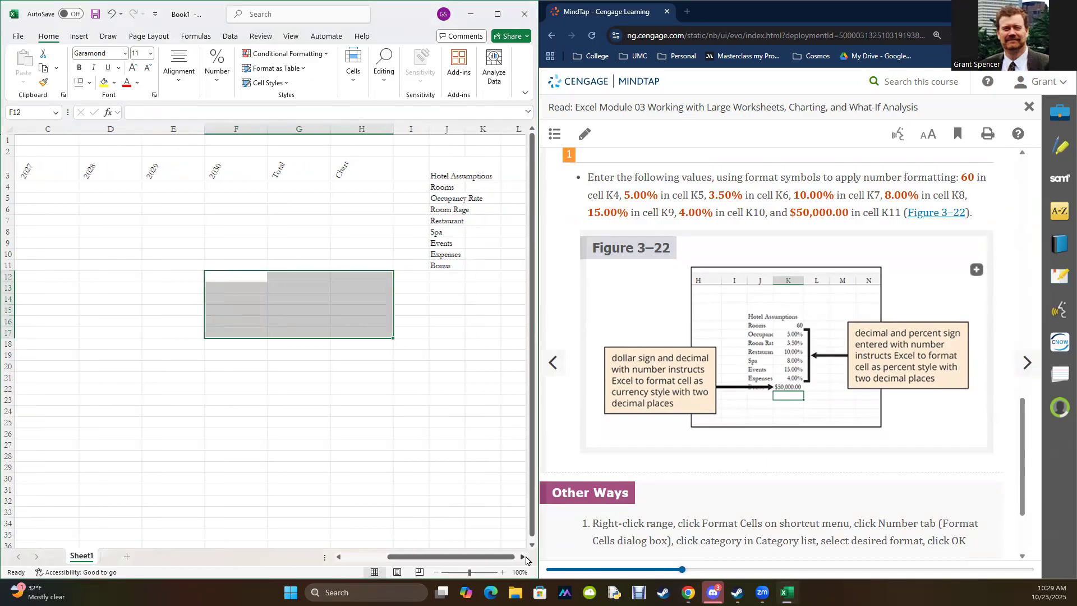
left_click(524, 558)
left_click(419, 187)
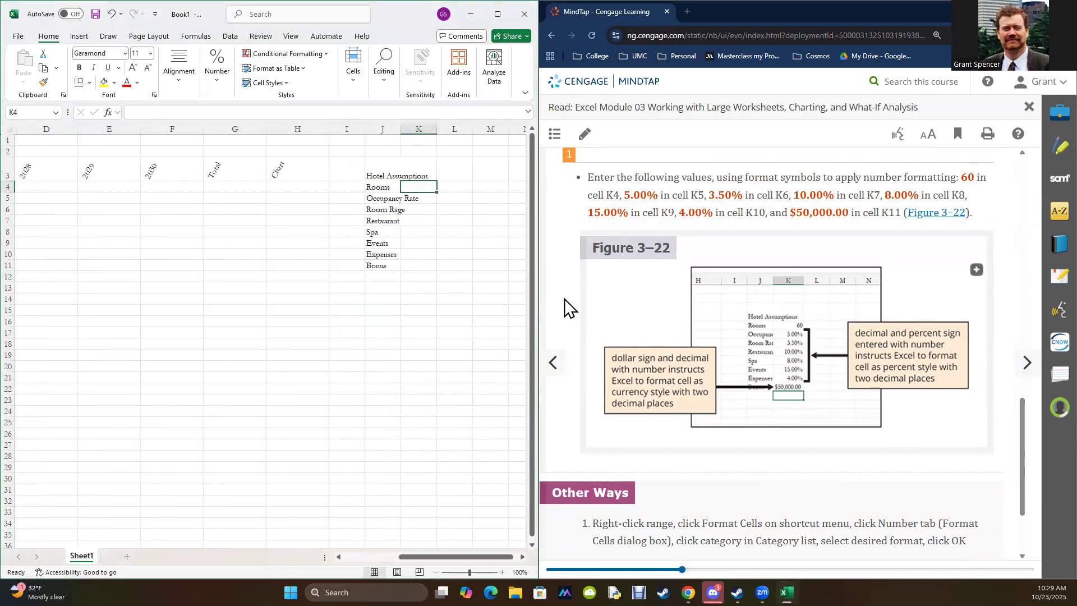
type("60")
key("Return")
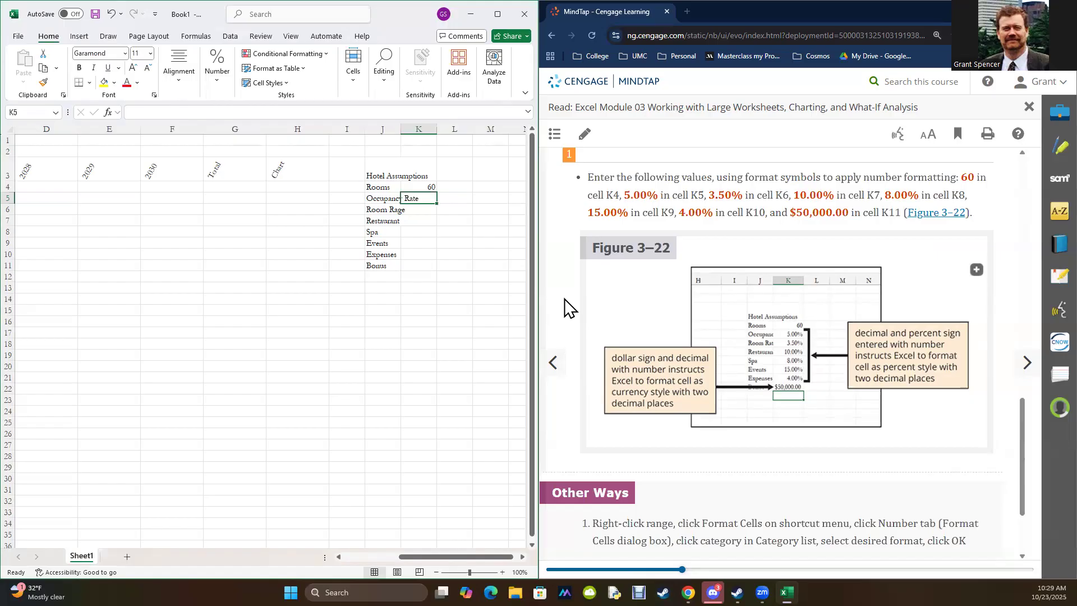
type("5")
key("Return")
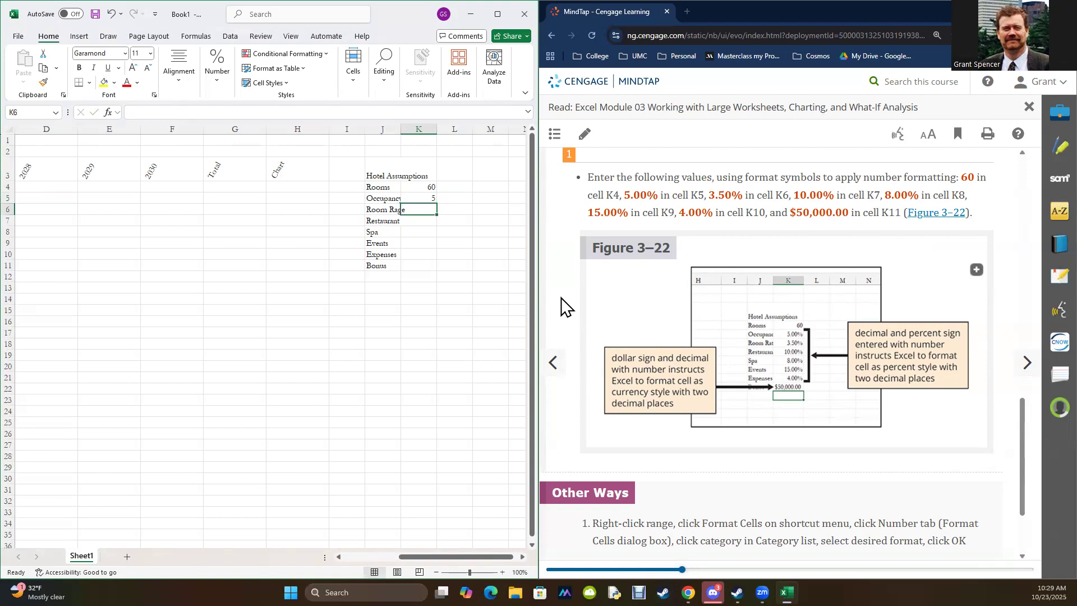
Step: Apply the percent format to the Occupancy Rate value in K5 and re-enter it as 5%
left_click(422, 199)
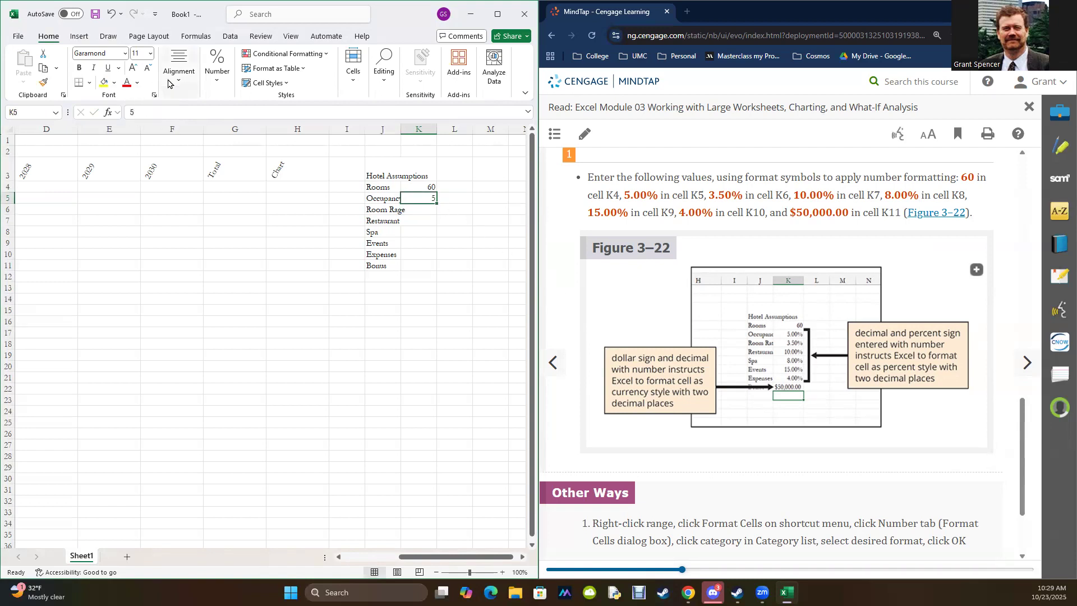
left_click(219, 91)
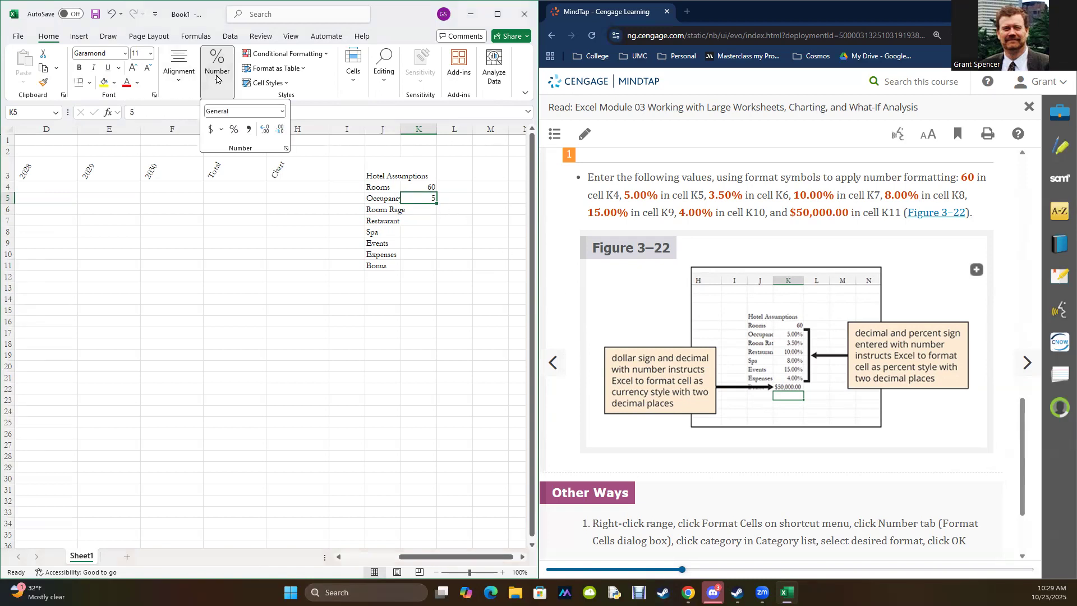
left_click(213, 53)
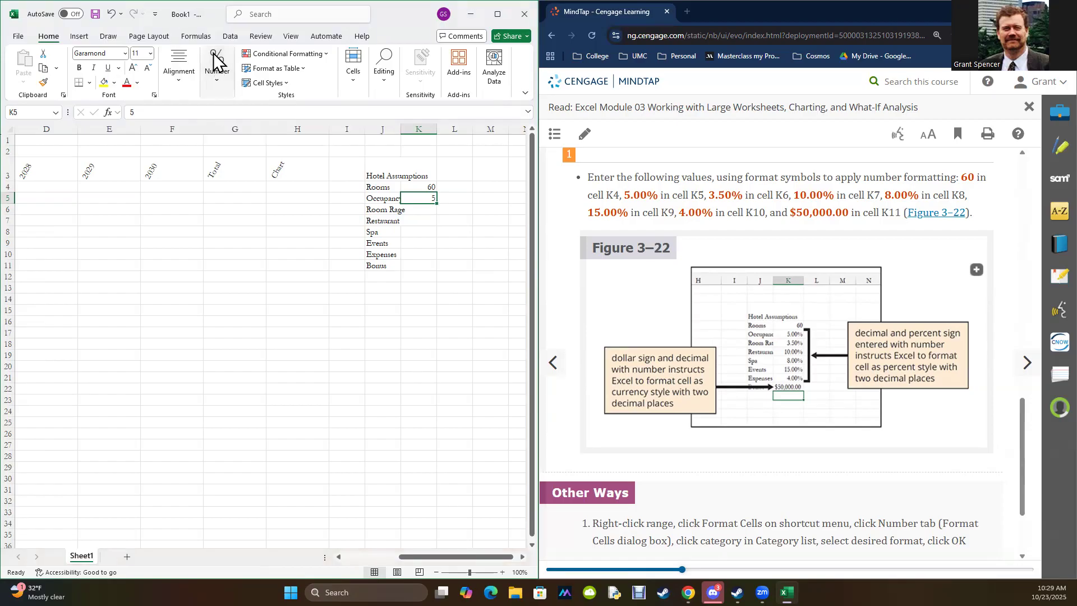
left_click(215, 93)
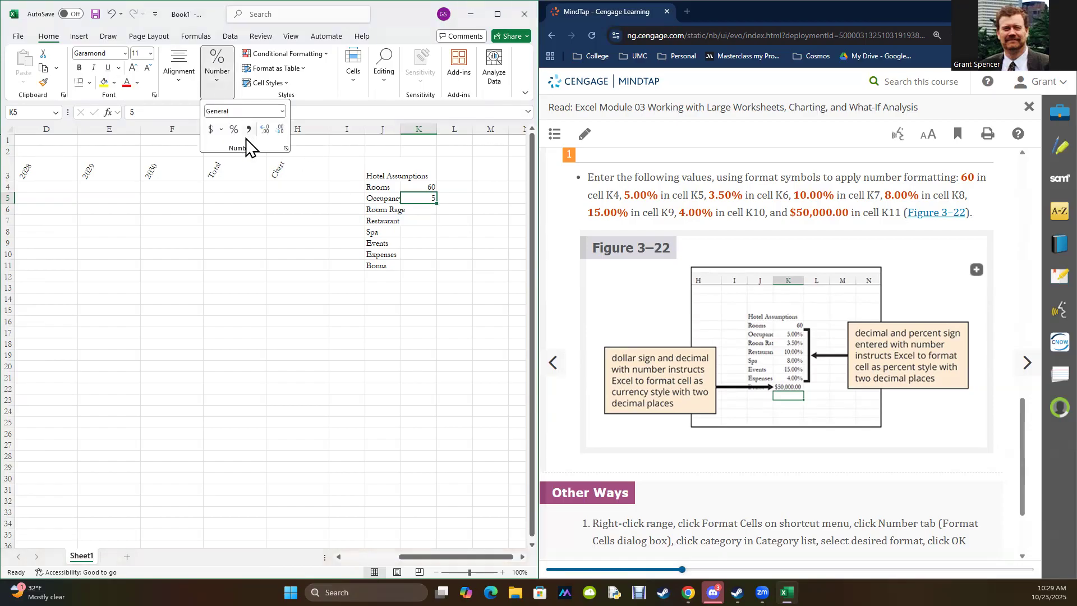
left_click(234, 129)
left_click(422, 196)
left_click_drag(202, 114, 94, 116)
type("5%")
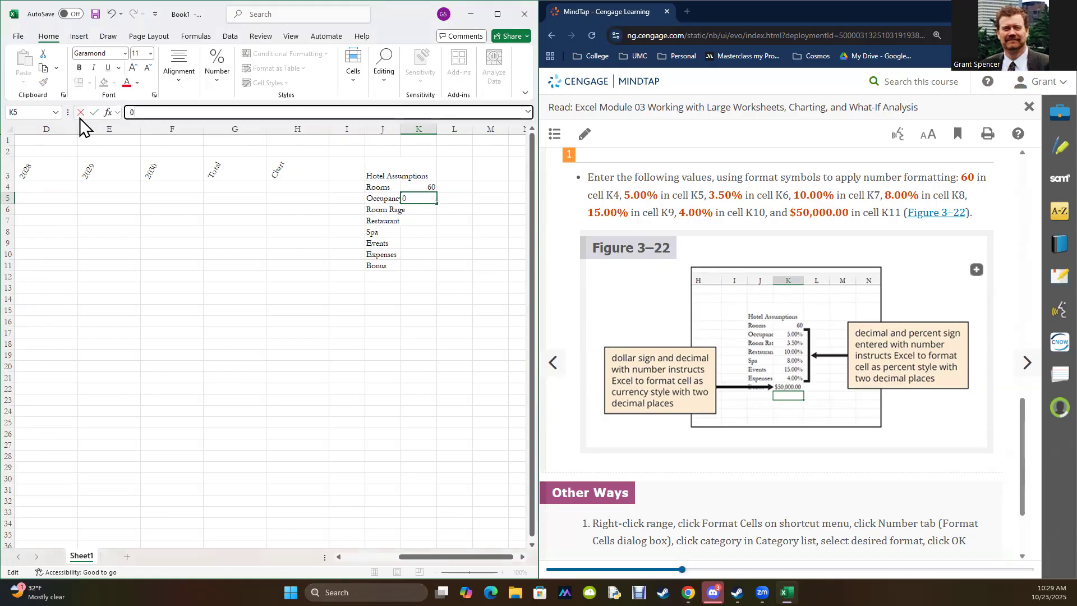
key("Return")
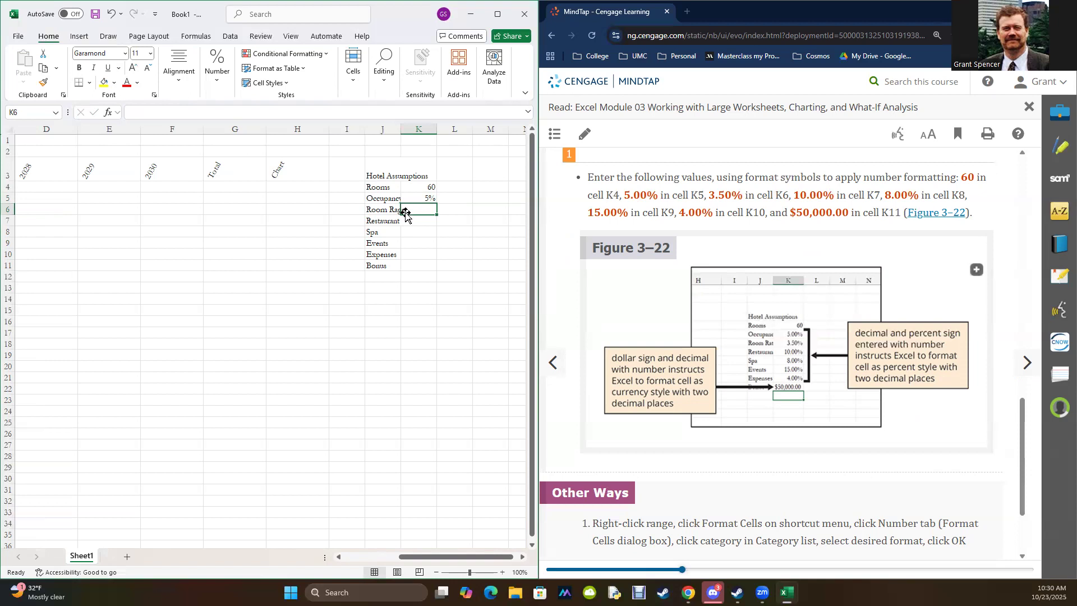
Step: Enter 0.035 for the room rate in K6 and 0.1 for Restaurant in K7
type("0.035")
key("Return")
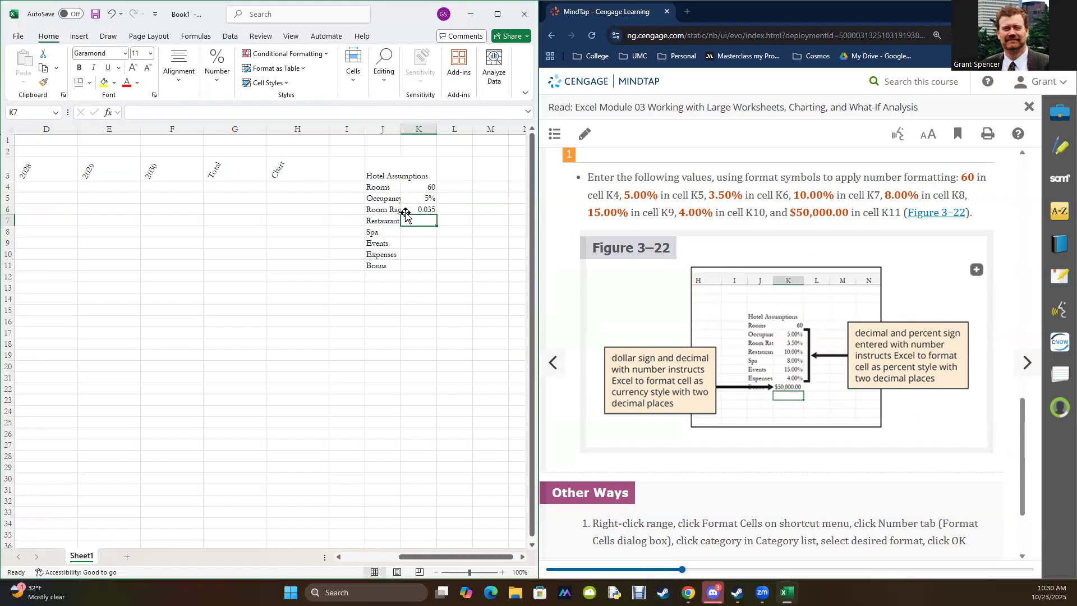
type("0.")
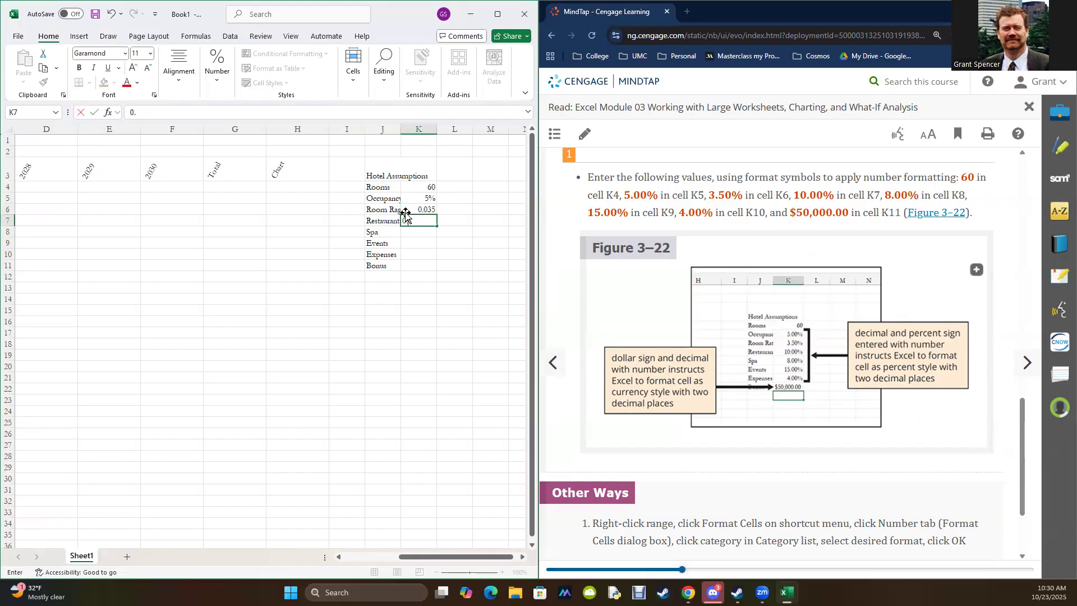
type("1")
key("Return")
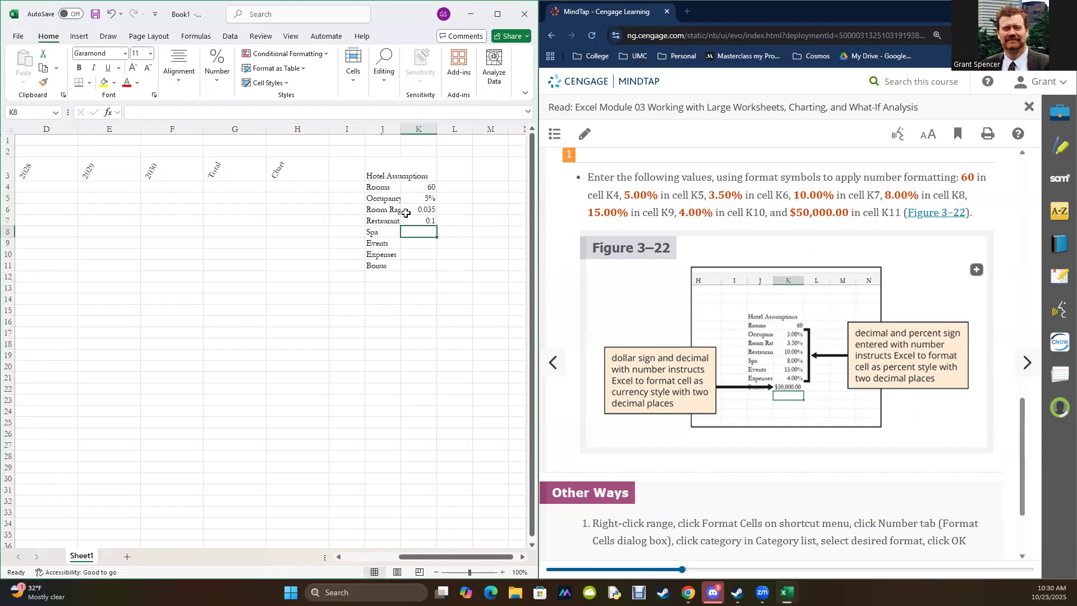
Step: Enter 0.08 for Spa in K8 and 0.15 for Events in K9
type("0.089")
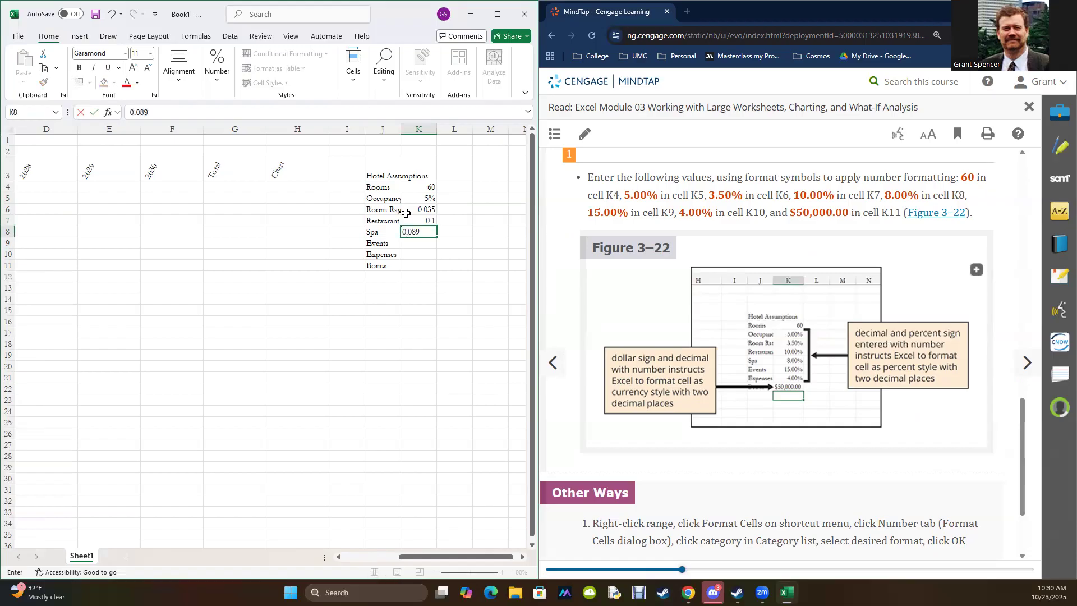
key("BackSpace")
key("Return")
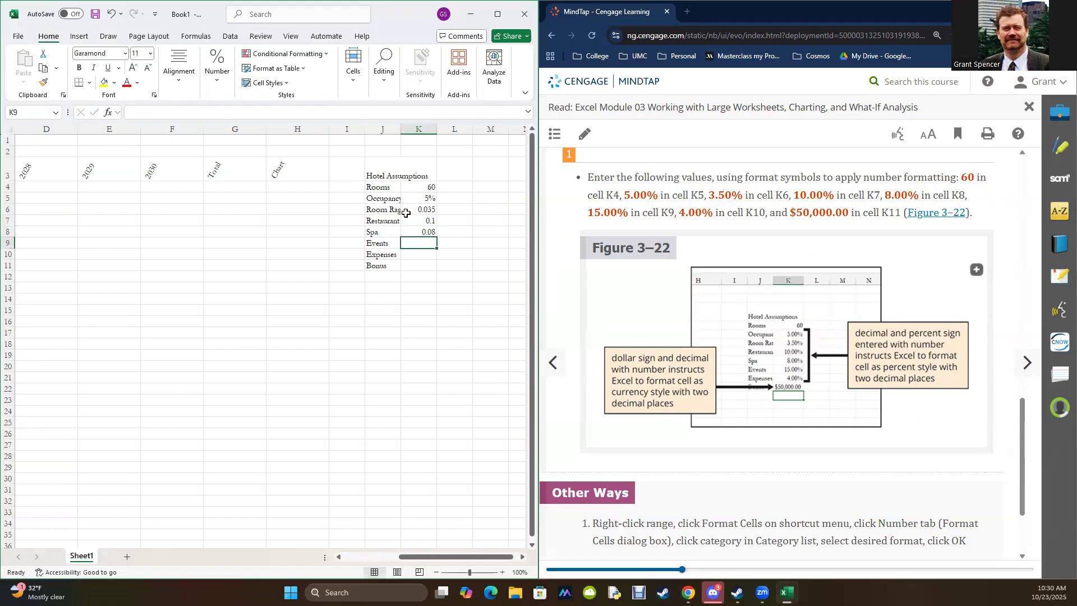
type("0.15")
key("Return")
Step: Enter 0.4 for Expenses in K10 and 50000 for Bonus in K11
type("0.4")
key("Return")
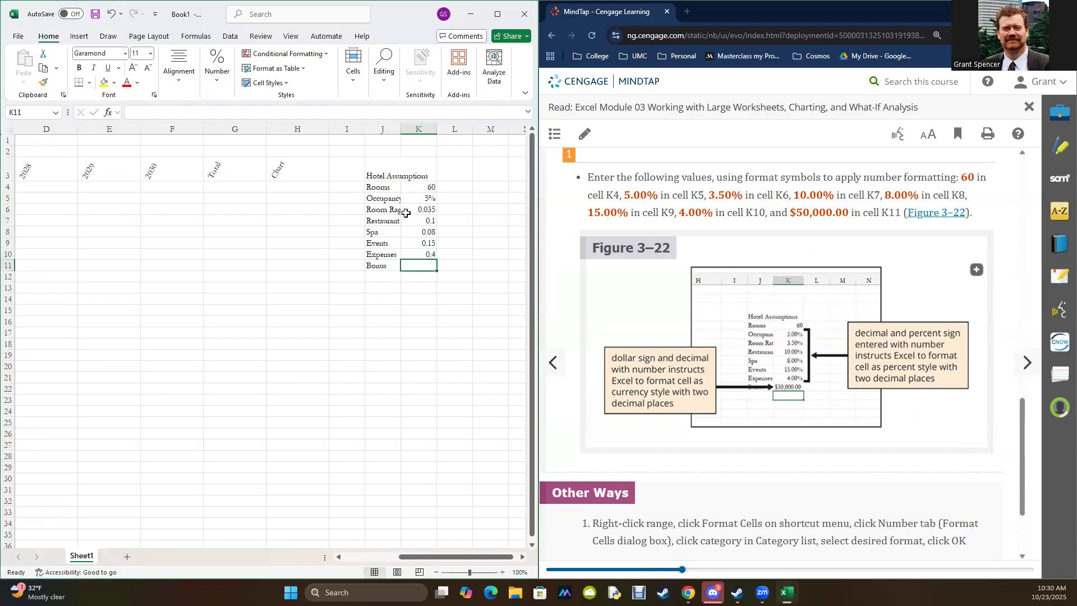
type("5")
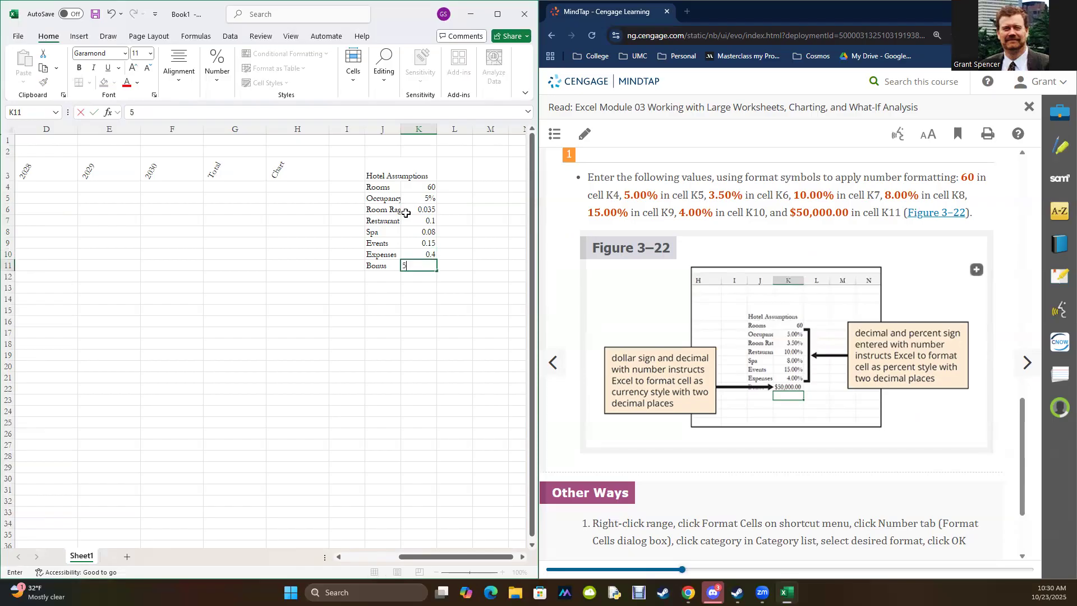
type("0000")
key("Return")
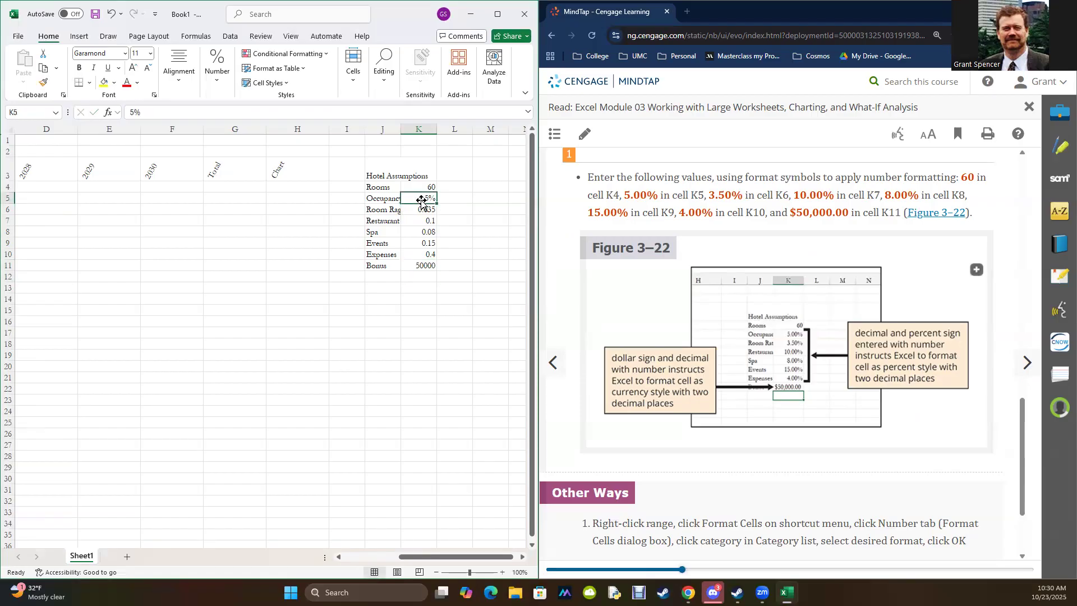
Step: Copy the percent format from K5 onto K6:K8 and apply the percent format to K9:K10
left_click(44, 82)
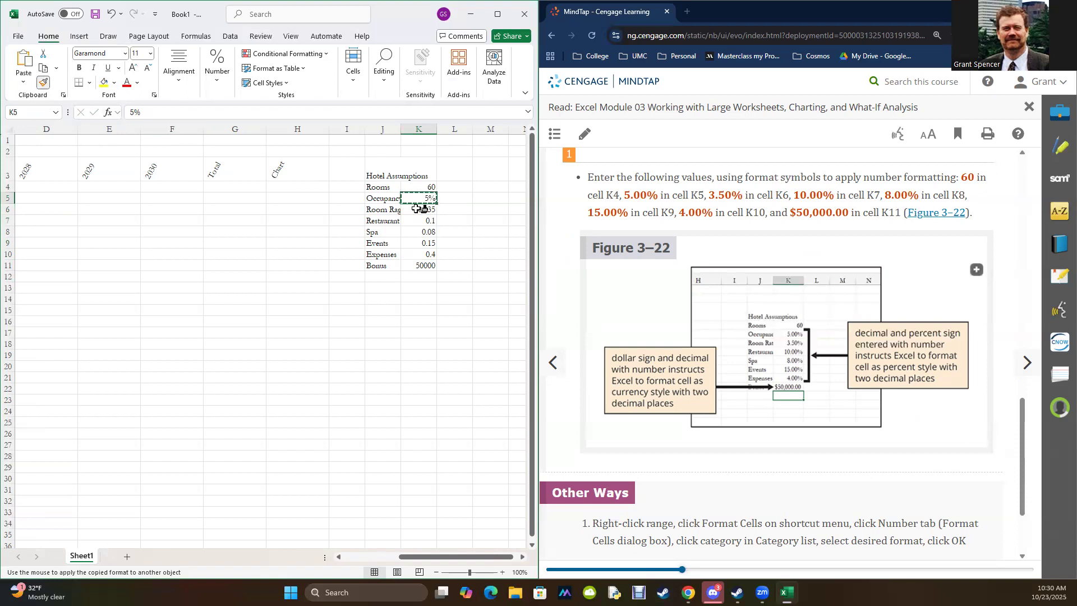
left_click_drag(418, 208, 421, 254)
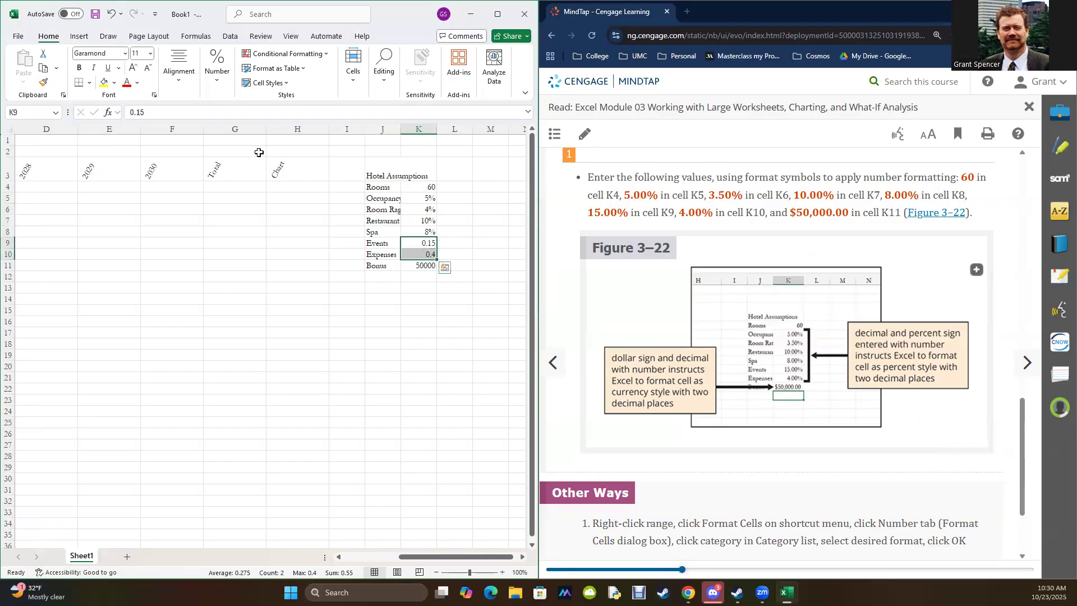
left_click(216, 68)
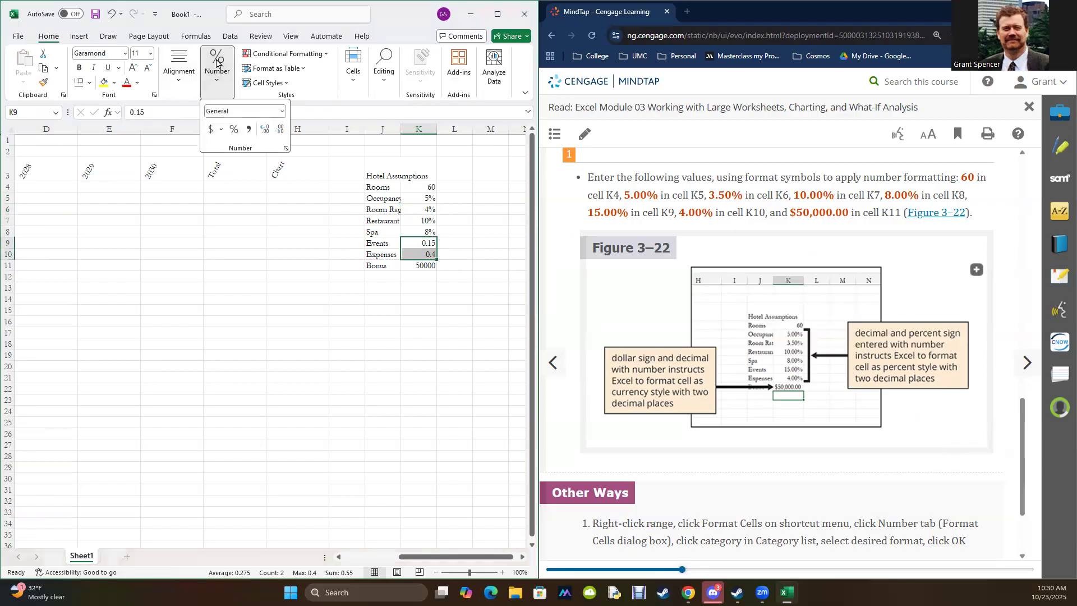
left_click(234, 130)
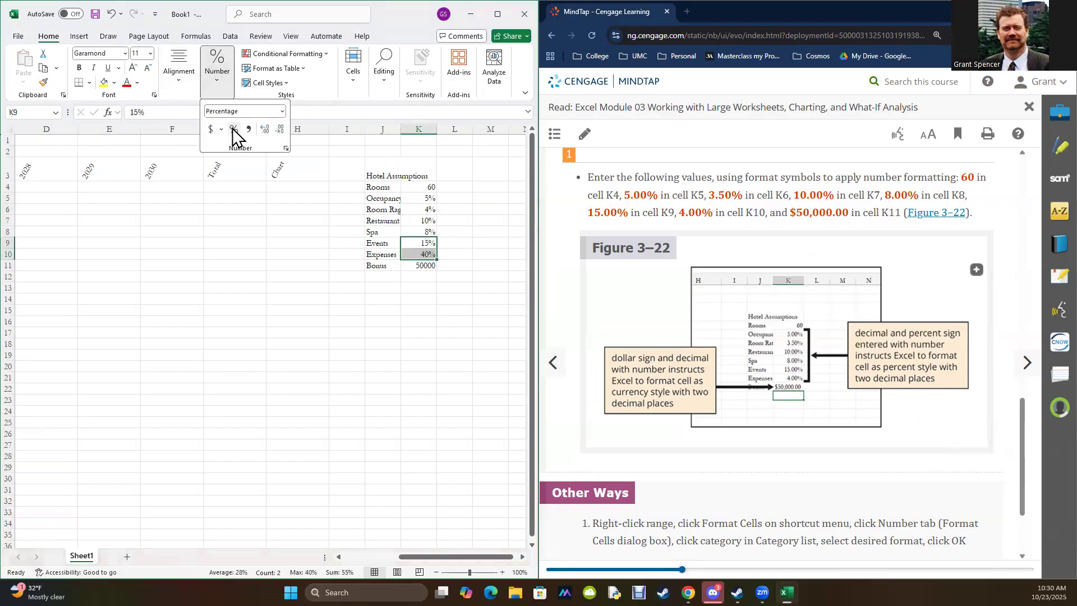
Step: Increase the decimals of the percentages in K5:K10 to two places
left_click(422, 199)
left_click_drag(421, 198, 422, 256)
left_click(217, 76)
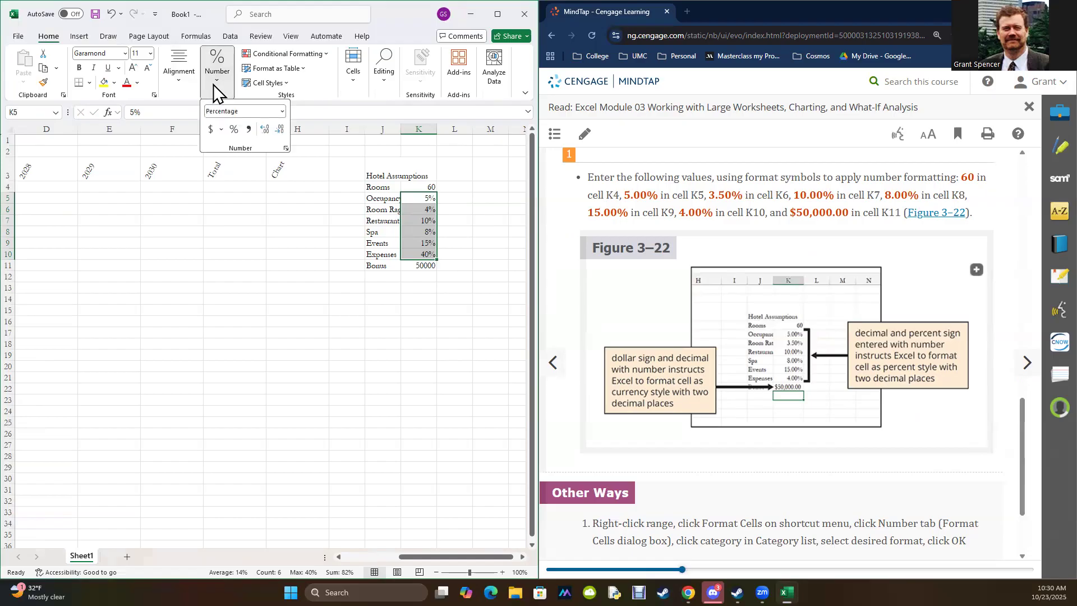
left_click(265, 129)
left_click(265, 129)
Step: Apply the Accounting number format with a dollar sign to the Bonus value in K11
left_click(432, 270)
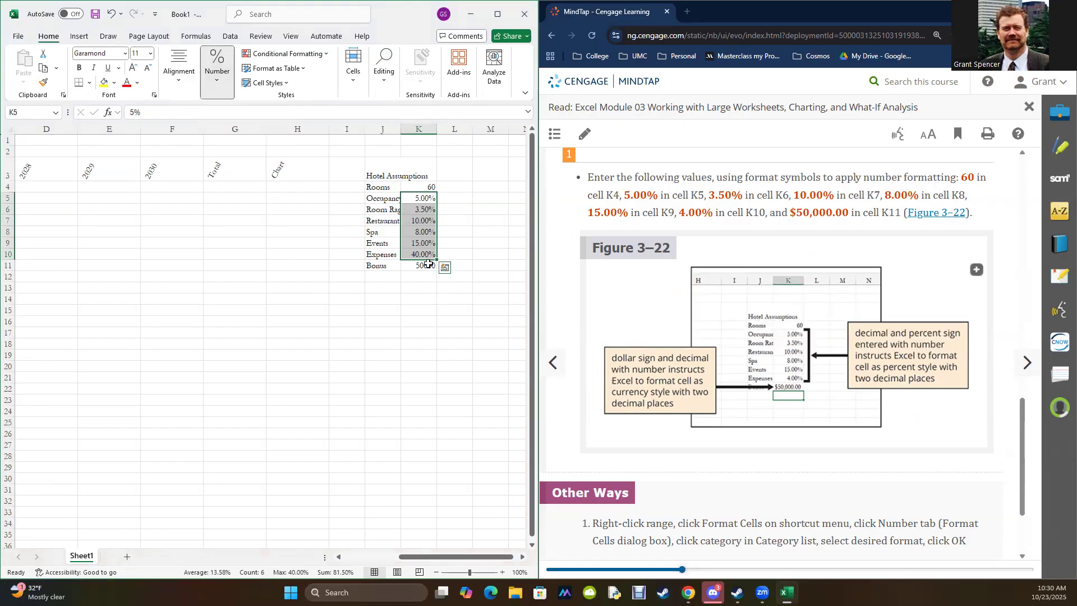
left_click(407, 268)
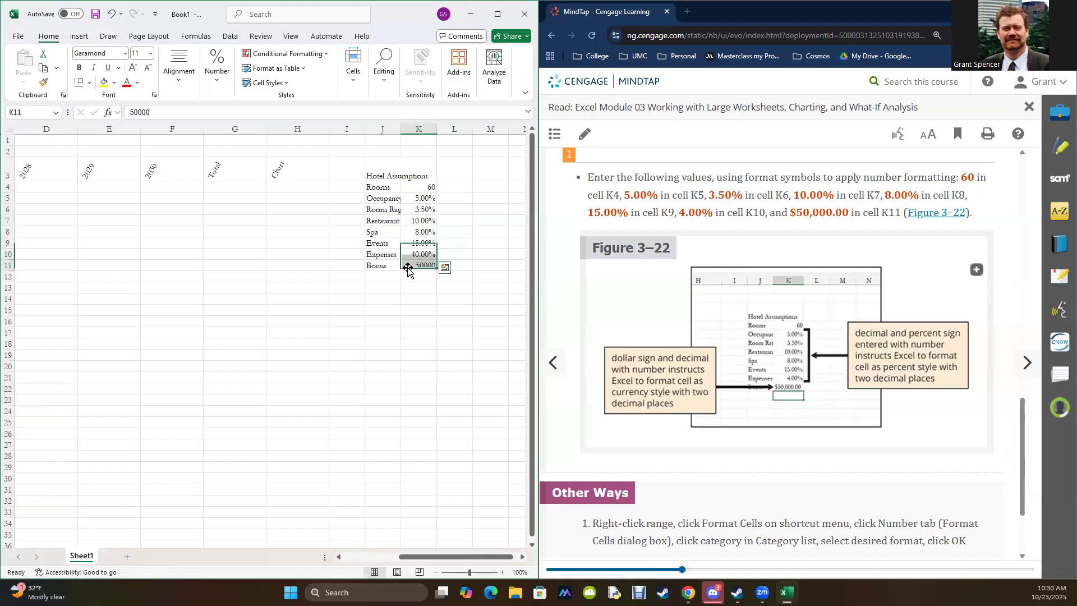
left_click(220, 79)
left_click(210, 129)
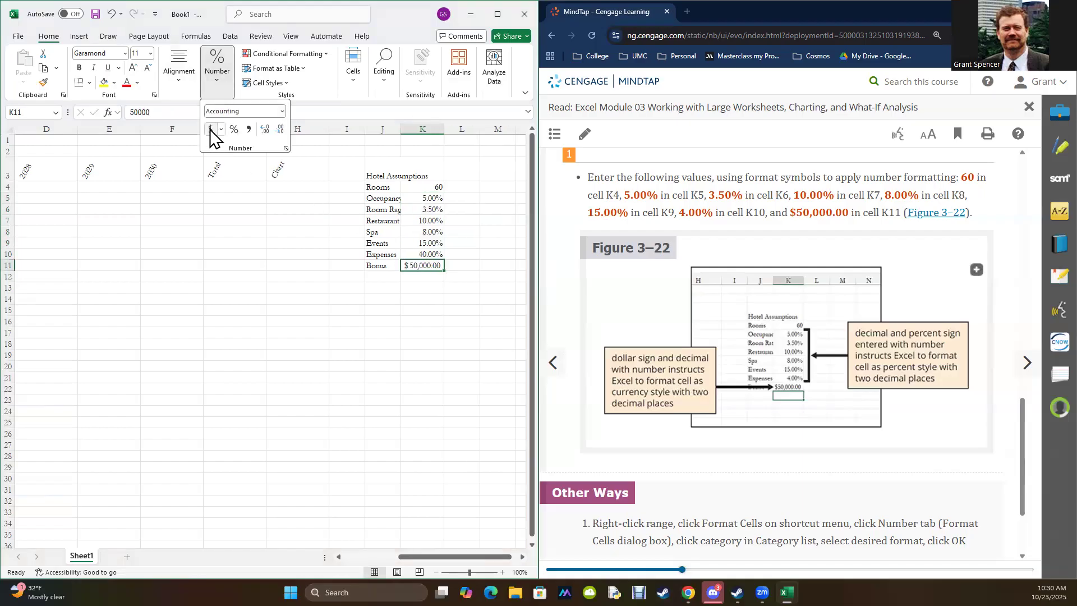
Step: Advance the MindTap reading to the page with Figure 3–23 and the revenue and expense estimates
scroll(900, 393, "down", 2)
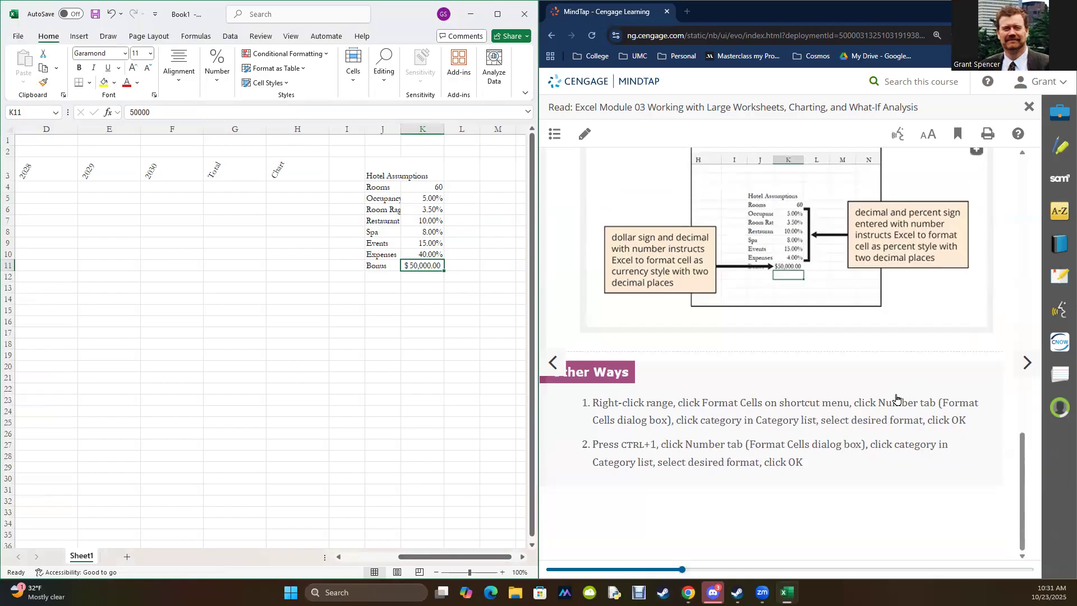
left_click(1028, 363)
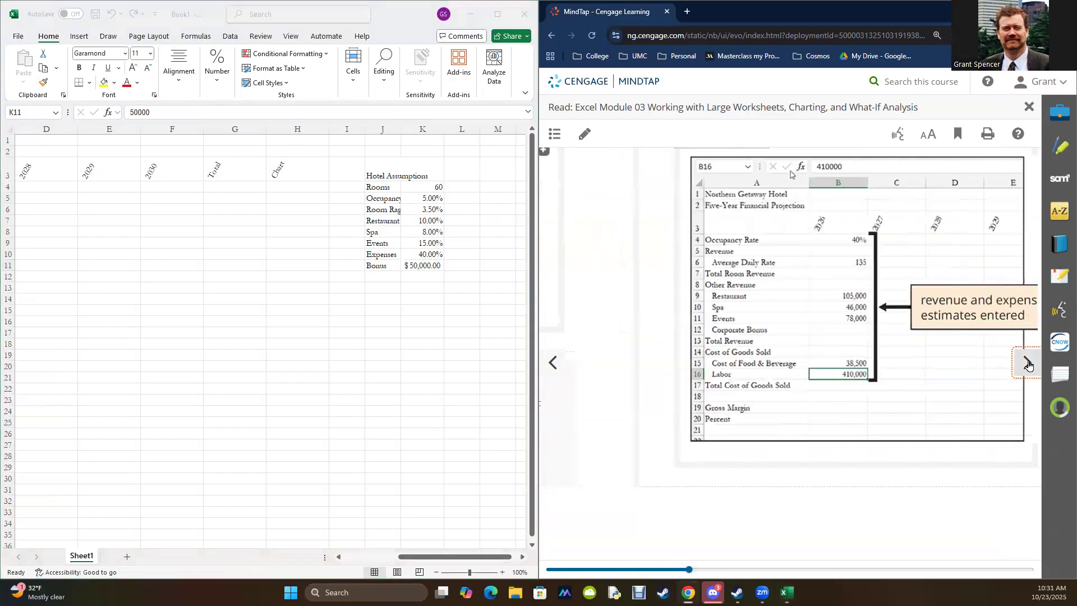
scroll(922, 421, "down", 4)
scroll(921, 421, "up", 1)
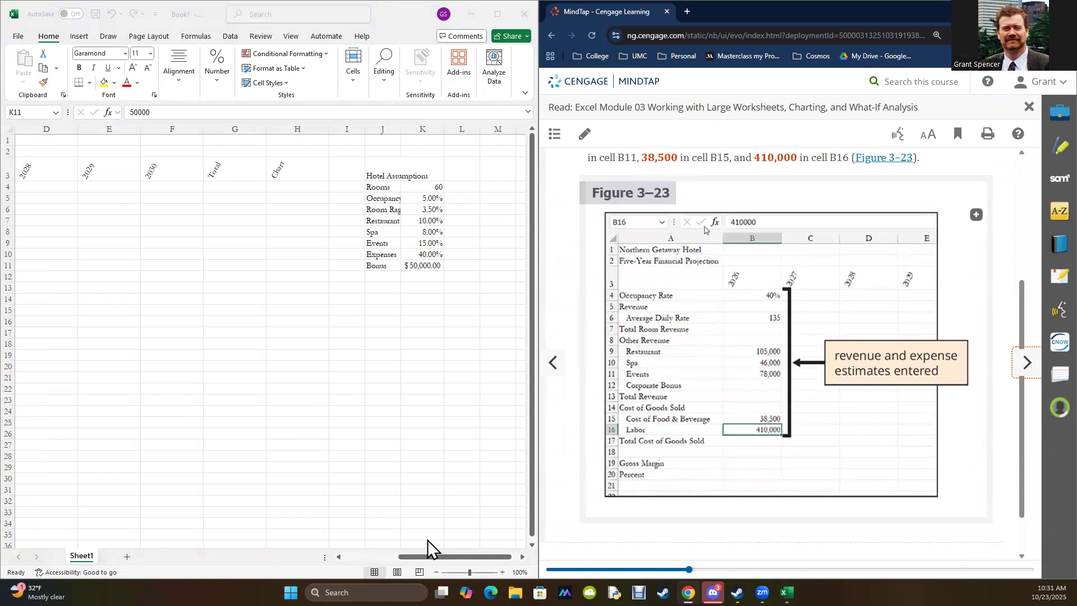
Step: Enter 0.4 for the 2026 Occupancy Rate in B4 and 135 for Average Daily Rate in B6
left_click(405, 564)
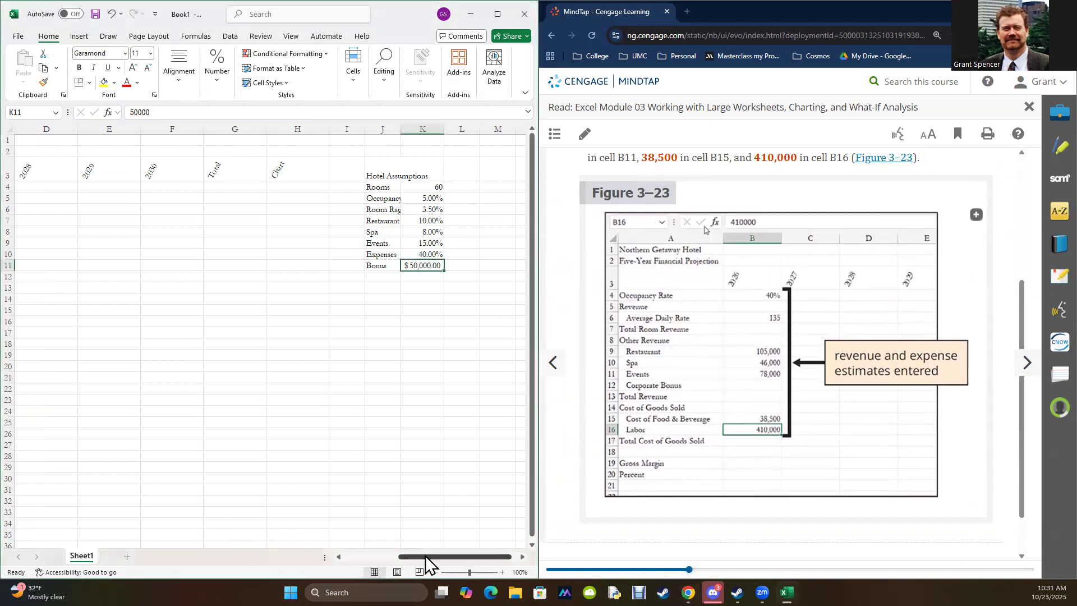
left_click_drag(425, 557, 274, 552)
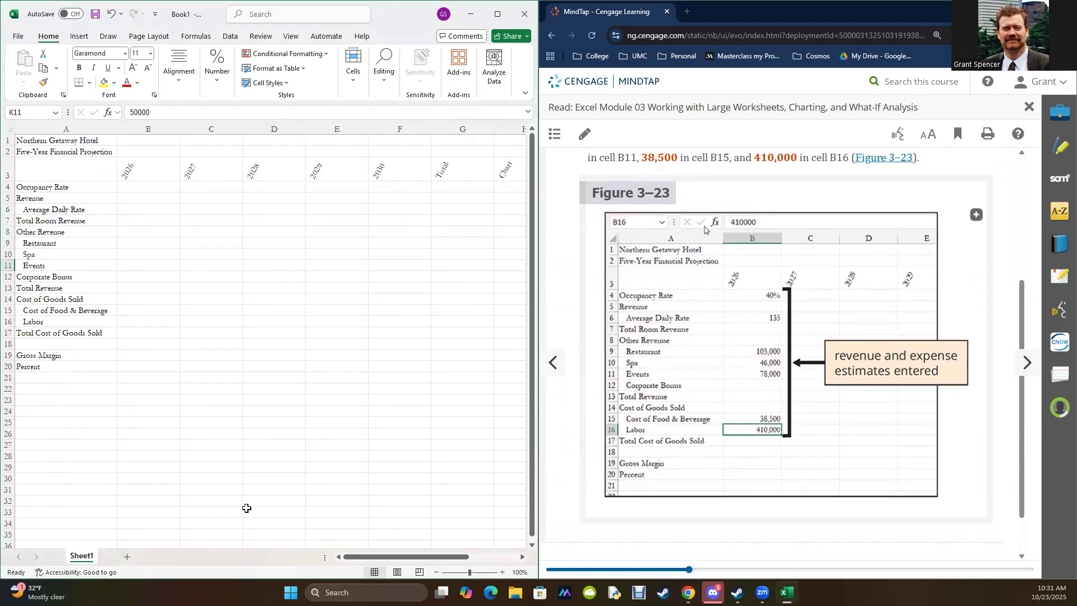
left_click(152, 189)
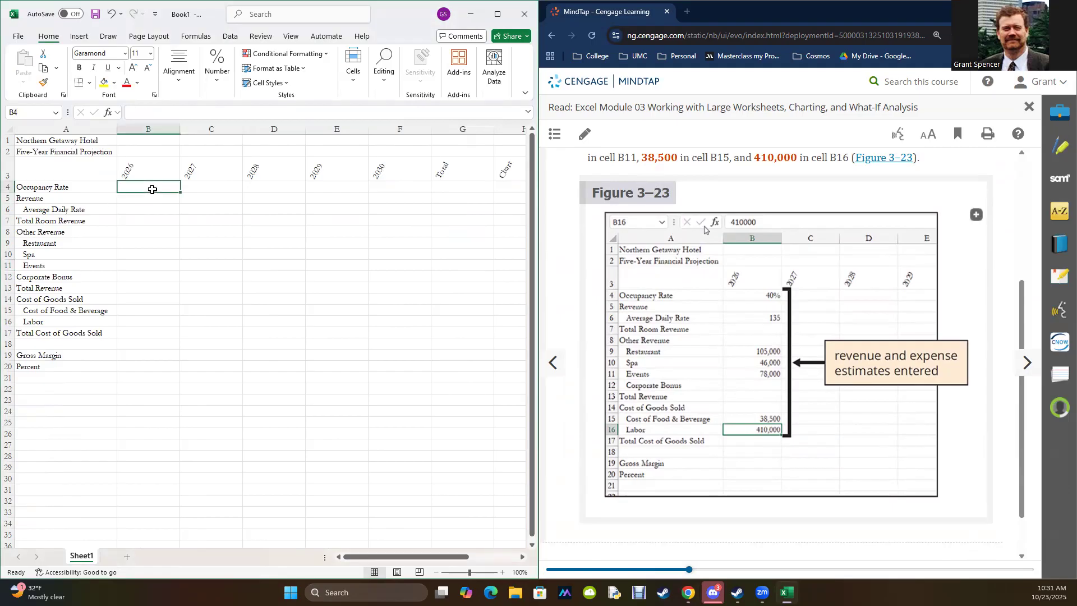
type("0.4")
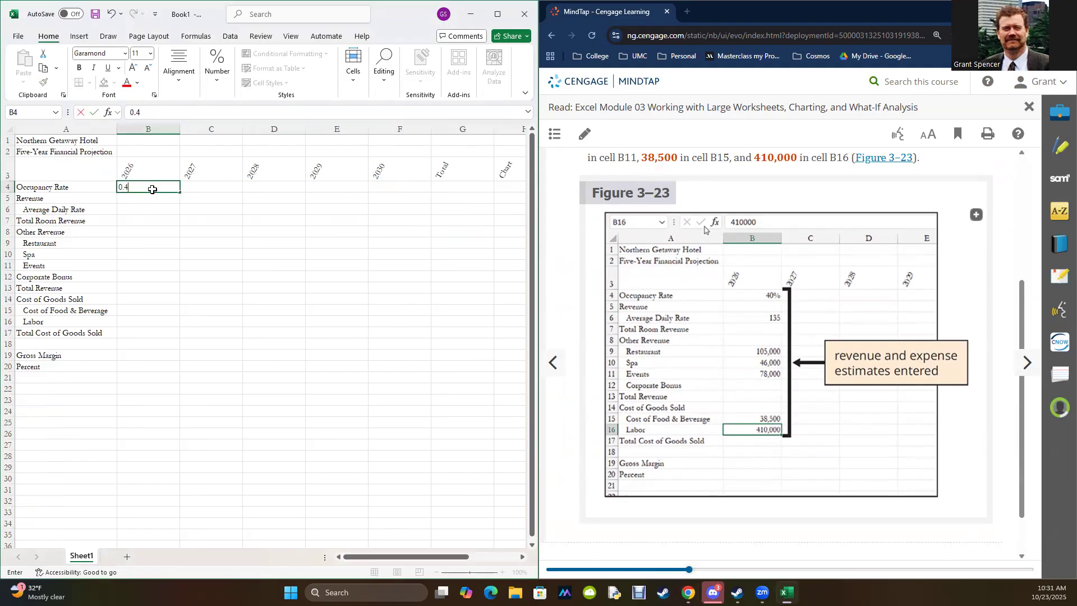
key("Return")
key("Return")
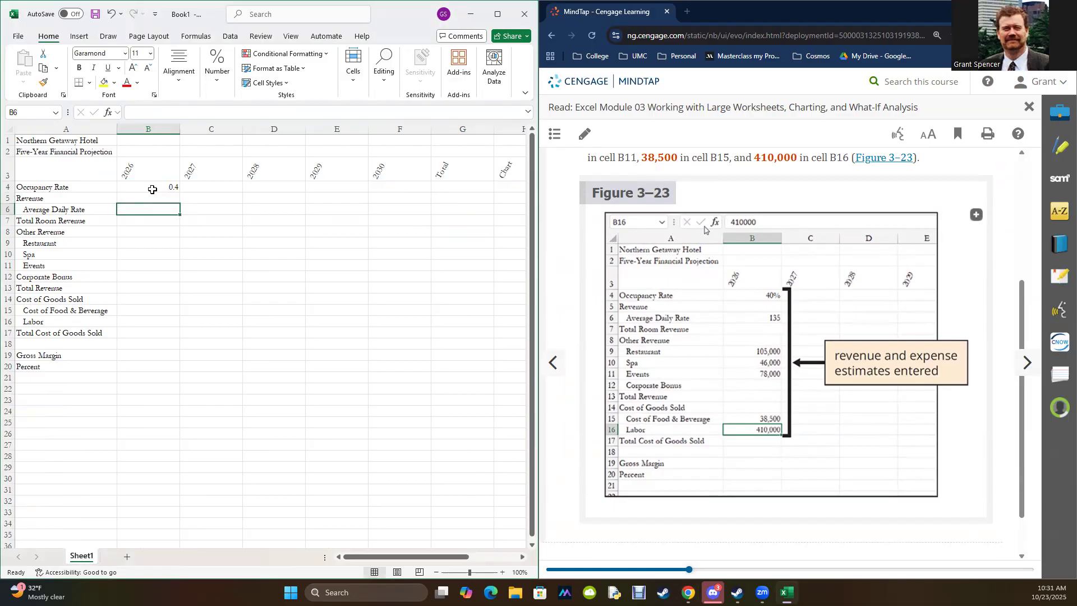
type("13")
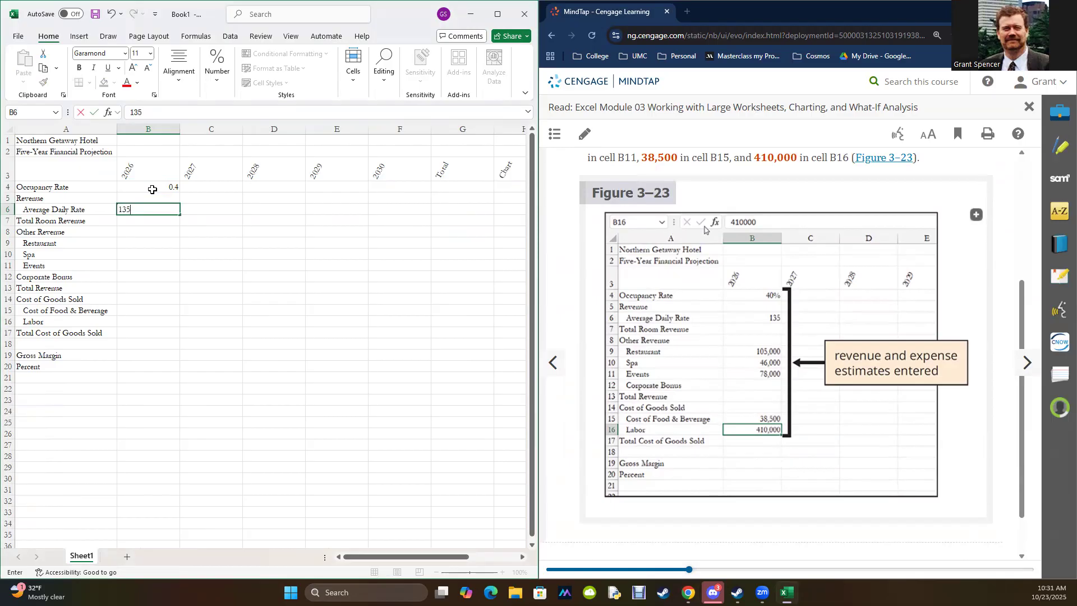
type("5")
key("Return")
key("Return")
key("Return")
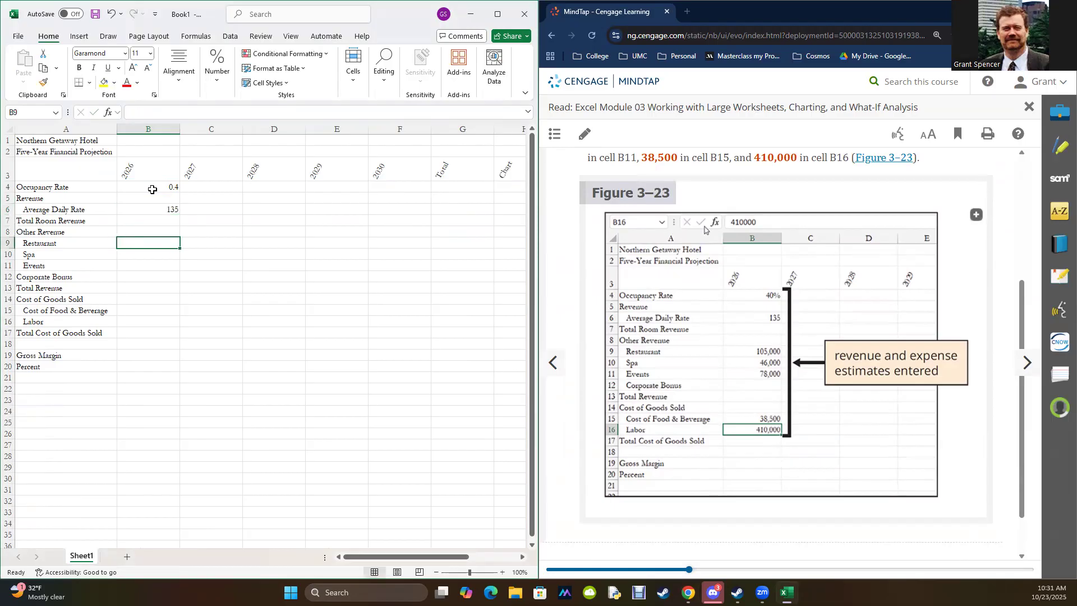
Step: Enter the 2026 other revenue estimates: 105,000 for Restaurant in B9, 46,000 for Spa in B10 and 78,000 for Events in B11
type("105,000")
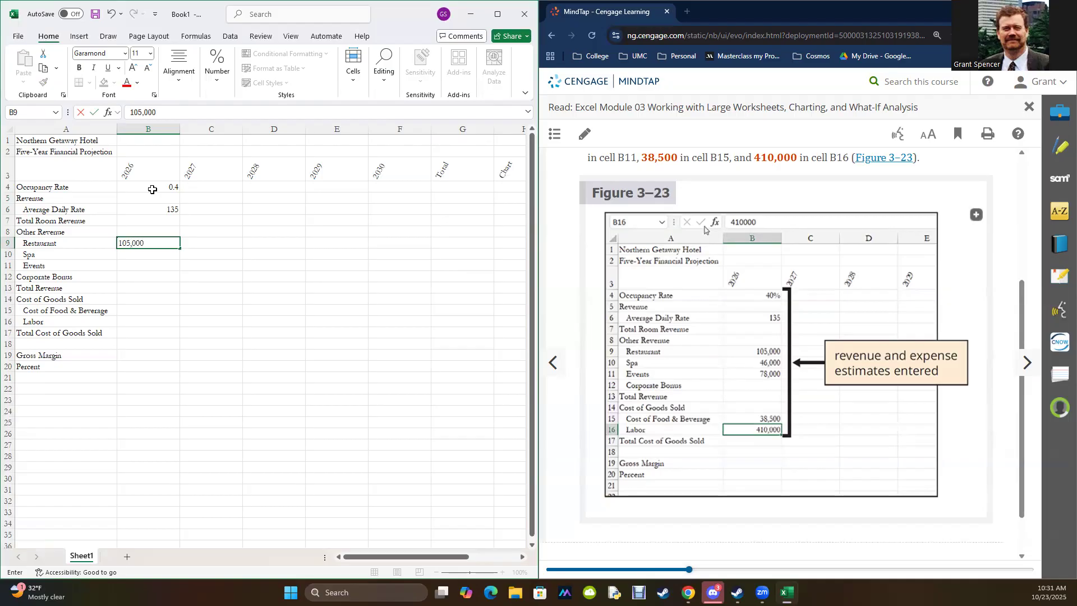
key("Return")
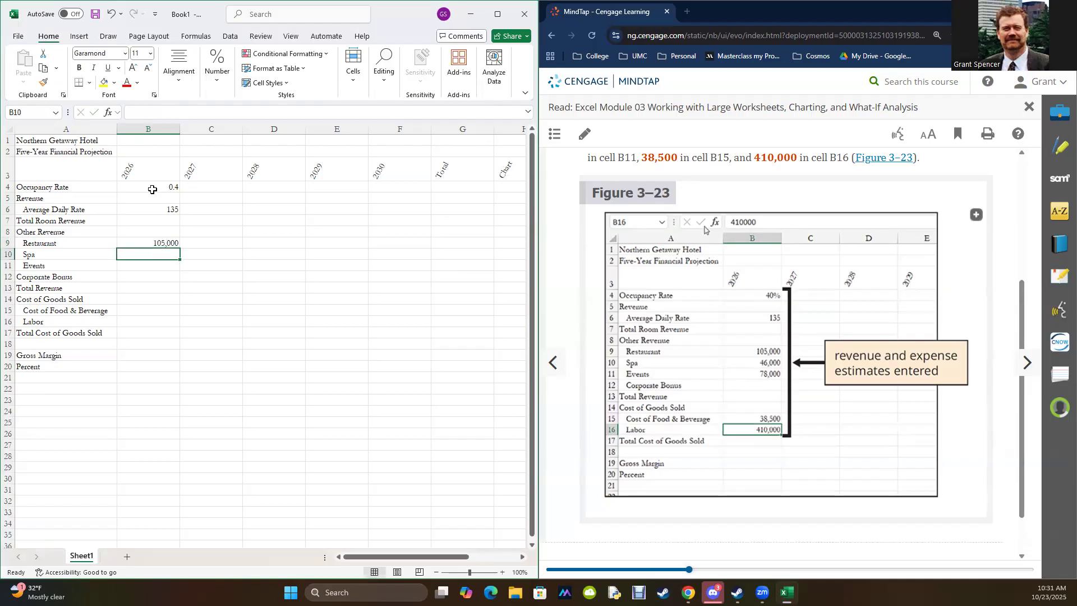
type("46")
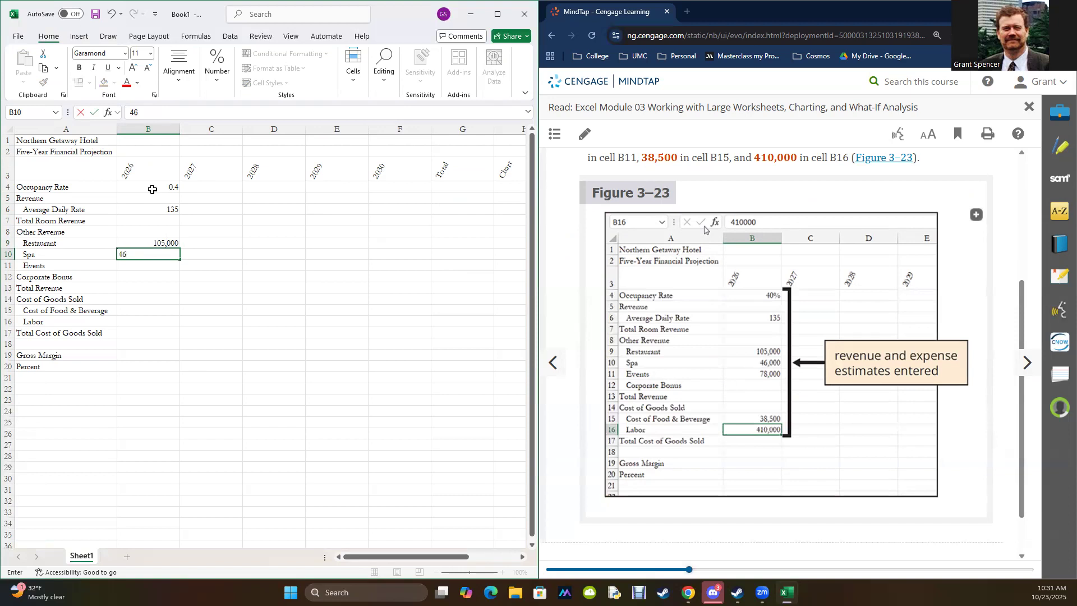
key("Return")
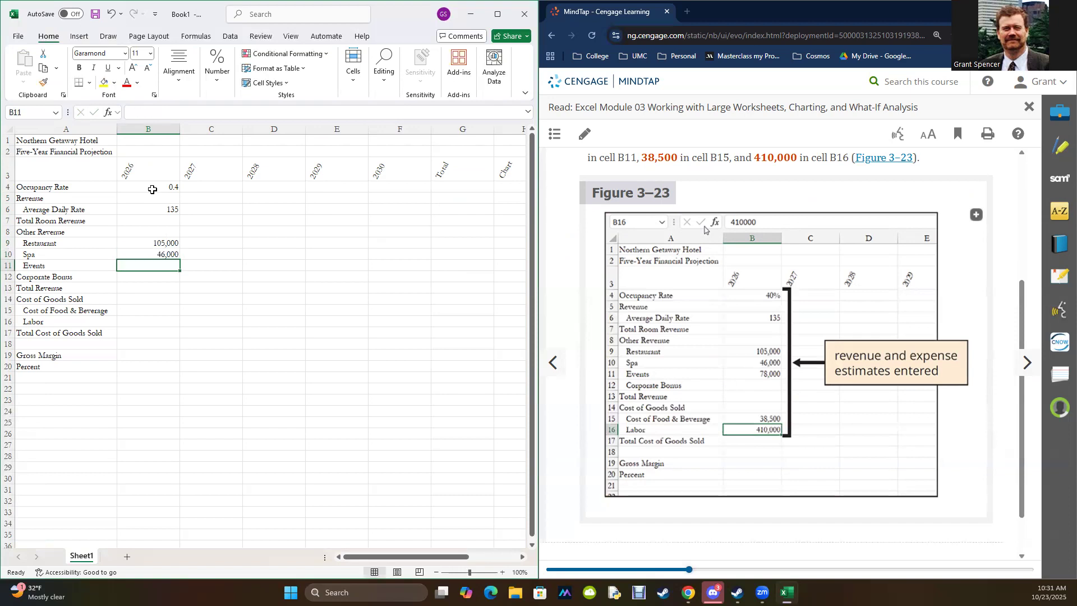
type("78,00")
key("Return")
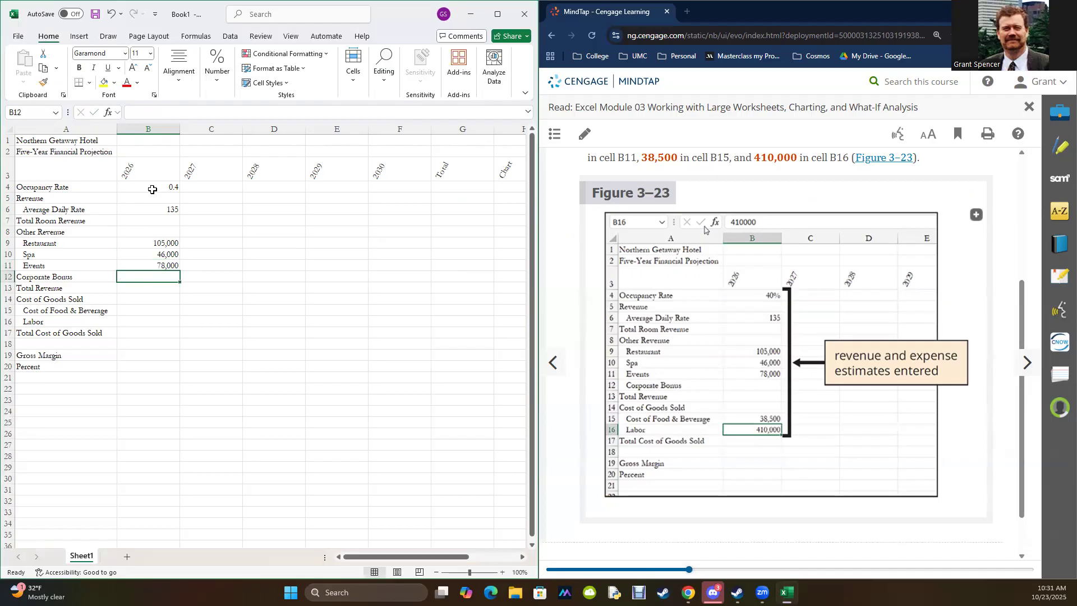
Step: Enter 38,500 for Cost of Food & Beverage in B15 and 410,000 for Labor in B16
key("Down")
key("Down")
key("Down")
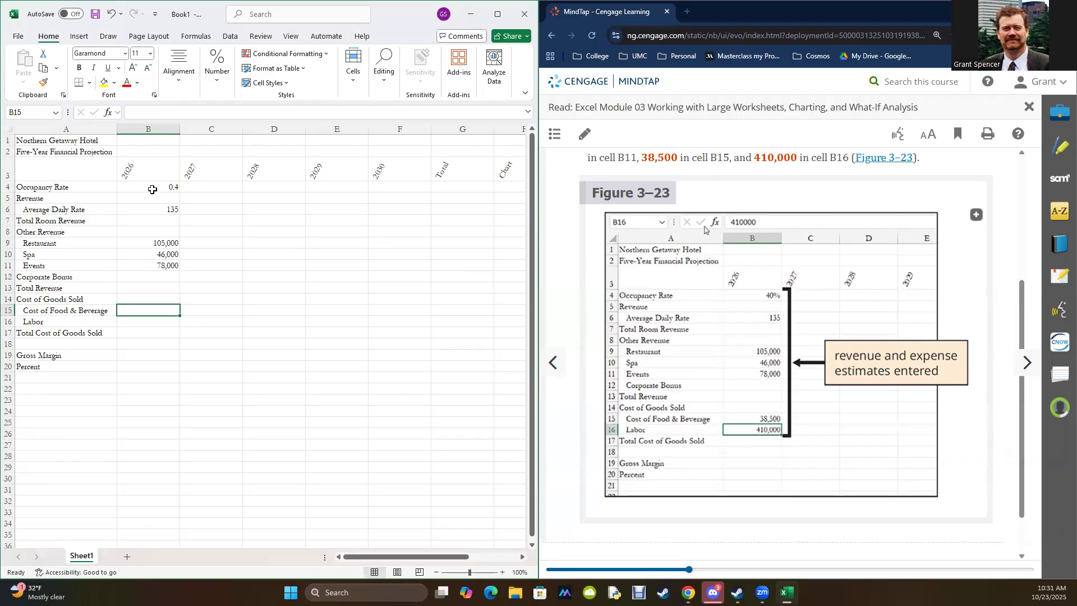
type("38,500")
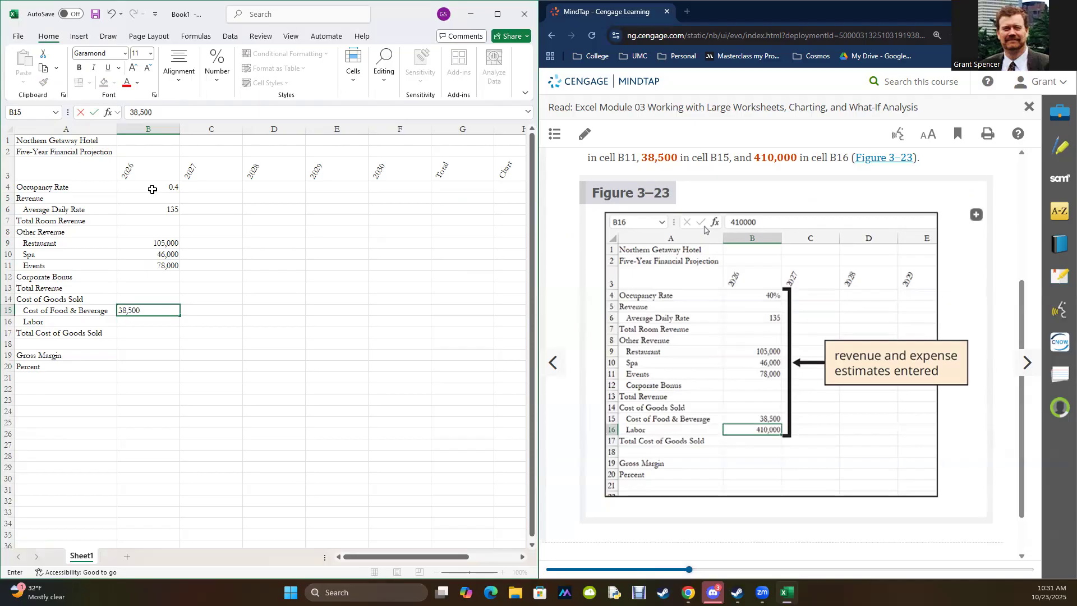
key("Return")
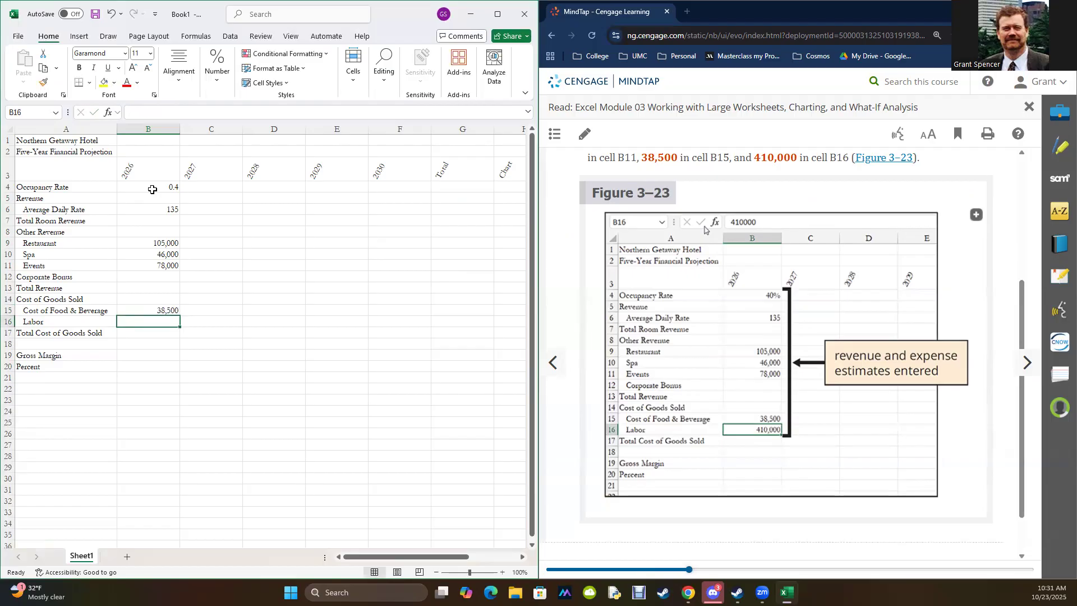
type("410,00")
key("Return")
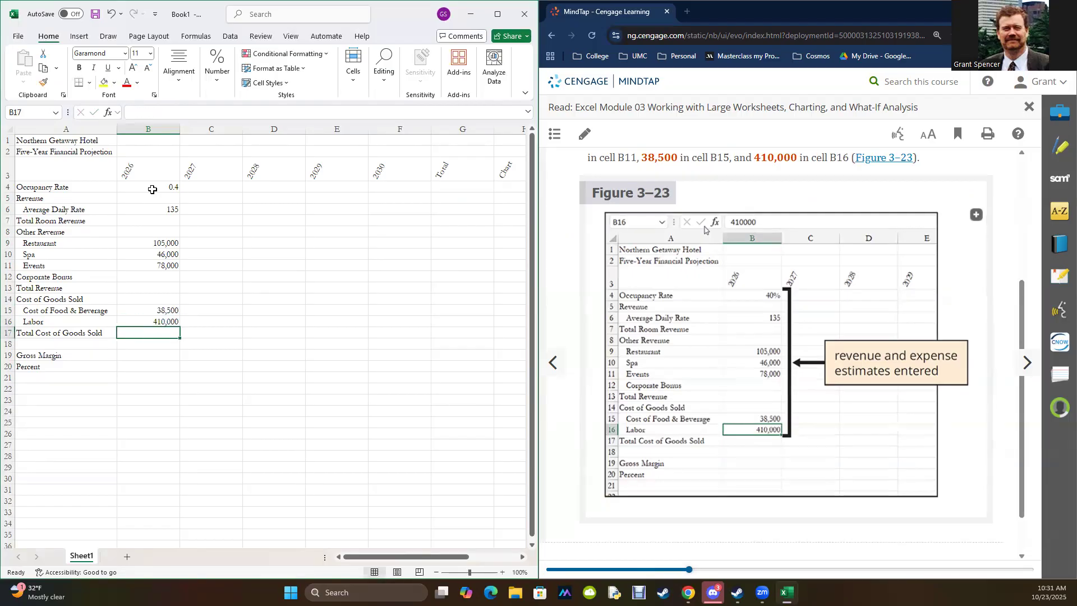
Step: Advance the MindTap reading to section EX 3-4f, To Enter and Format the System Date, and view its introduction
scroll(789, 362, "down", 1)
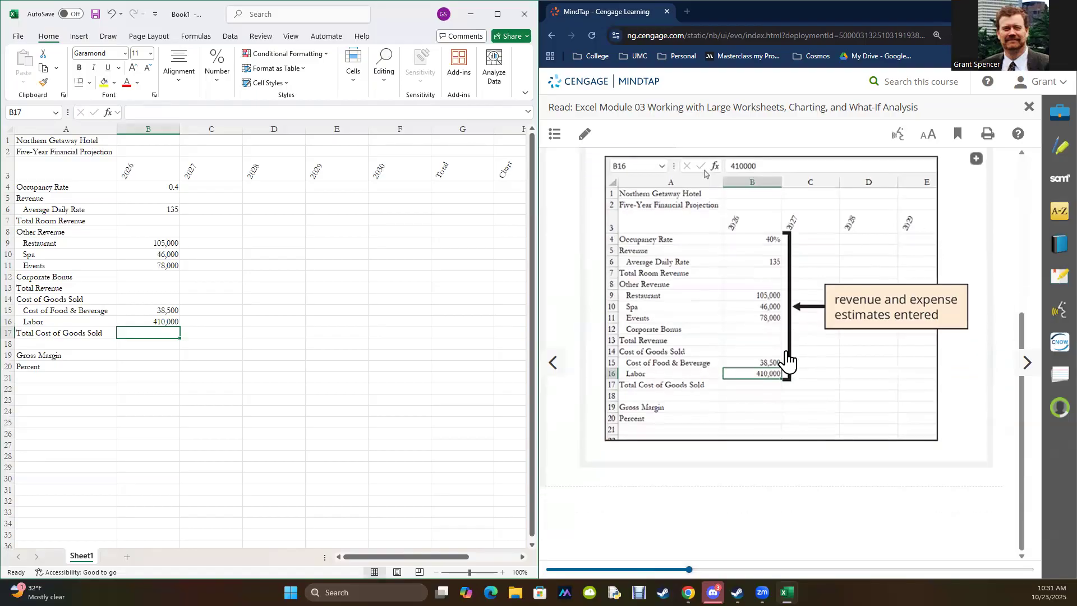
left_click(1033, 369)
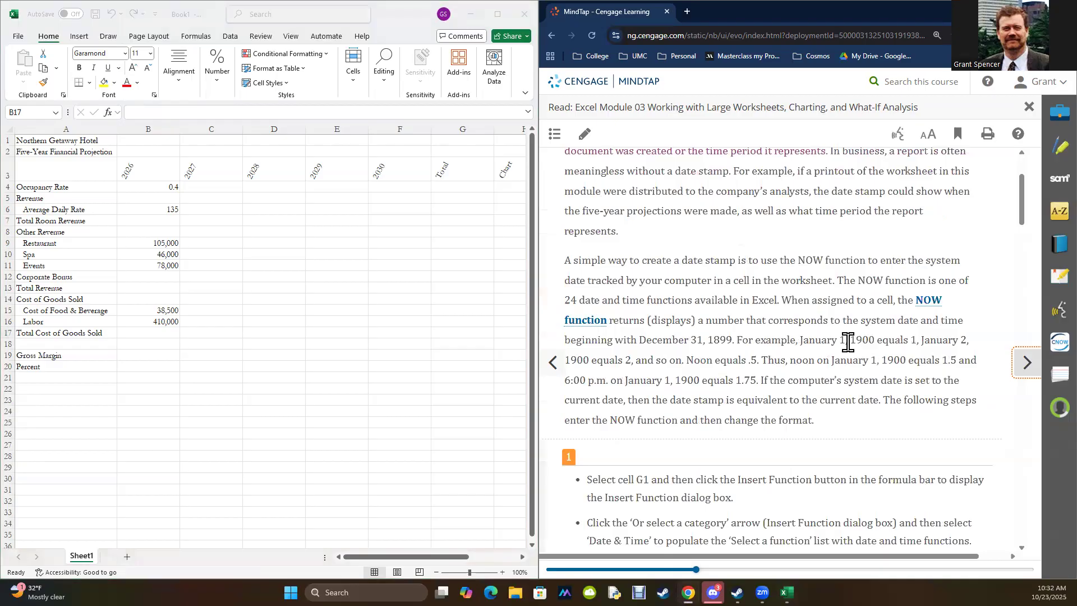
scroll(848, 342, "up", 3)
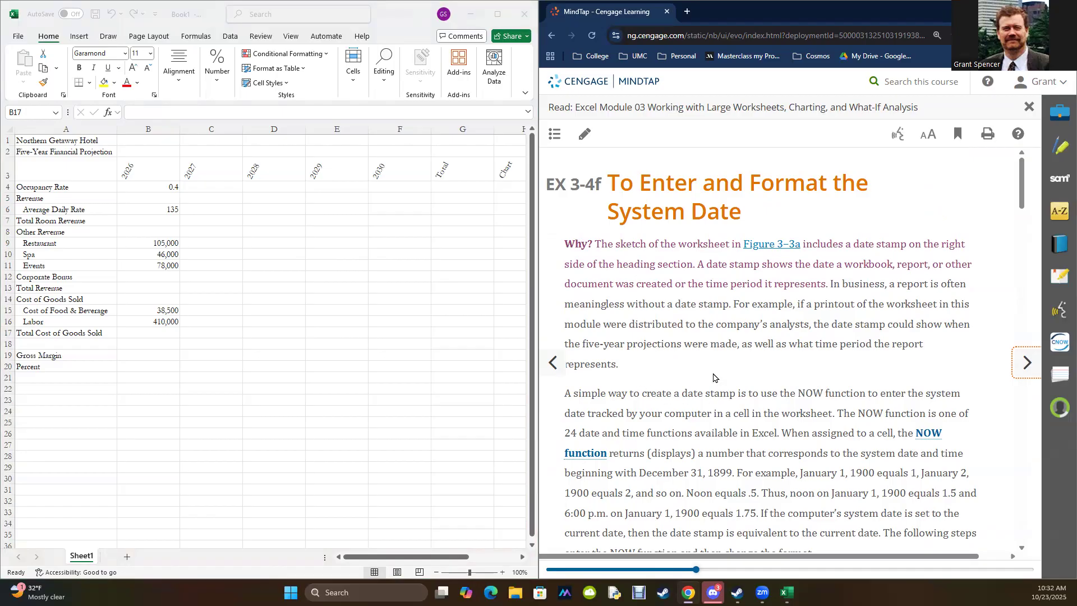
Step: Start inserting a function in cell G1 and limit the function choices to the Date & Time category
scroll(712, 351, "down", 5)
scroll(711, 352, "up", 3)
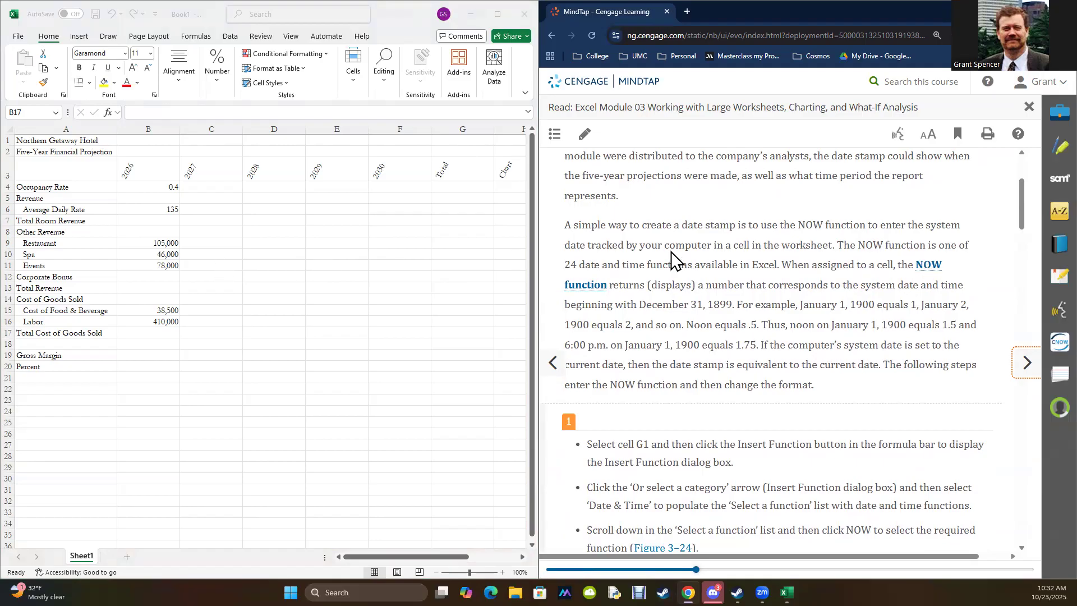
scroll(794, 415, "down", 5)
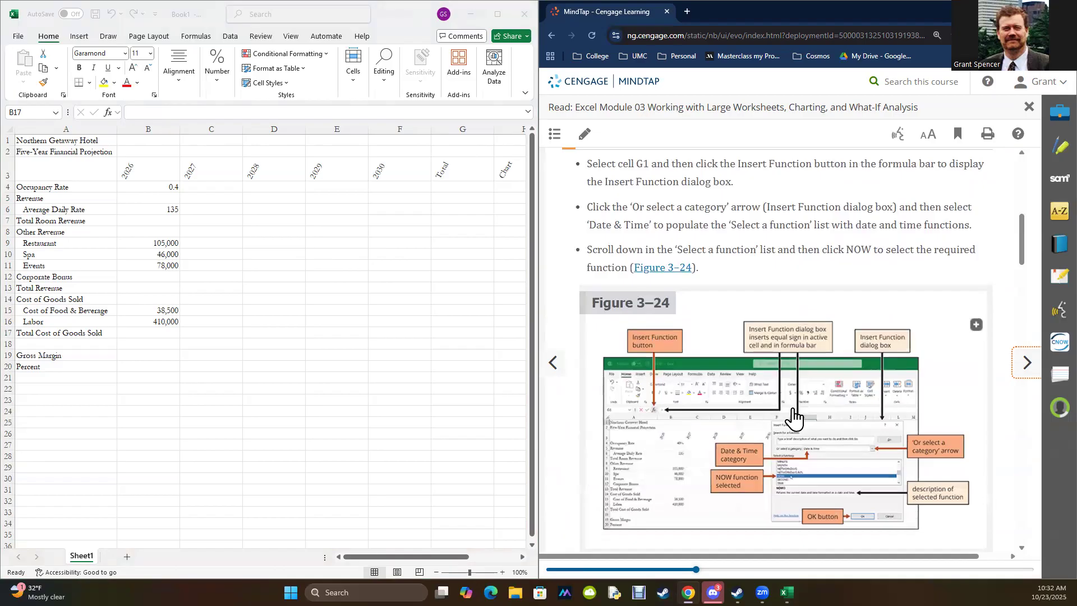
scroll(795, 416, "up", 1)
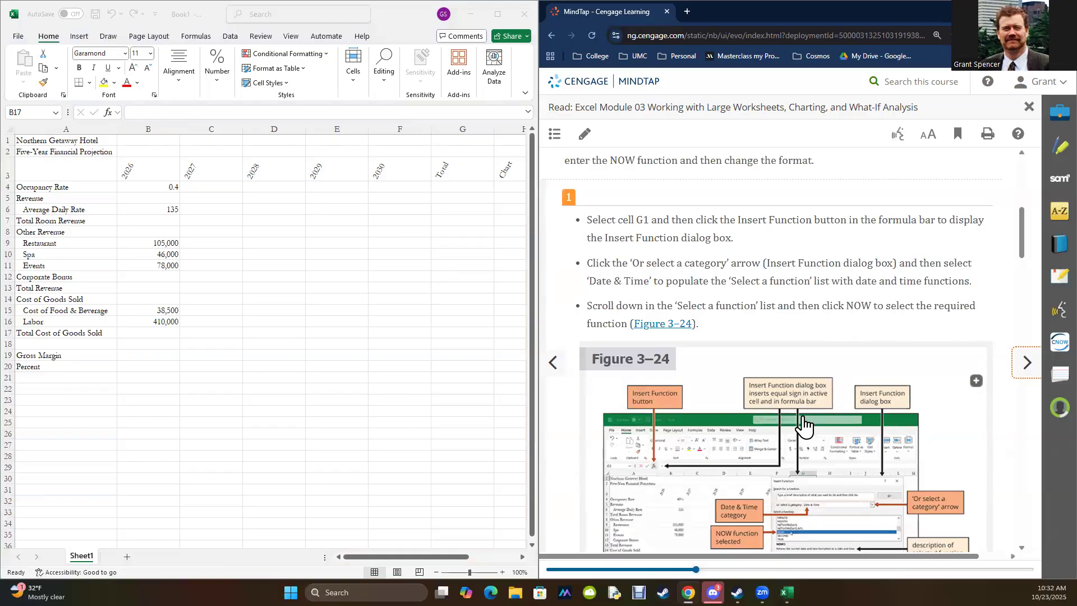
left_click(465, 140)
left_click(477, 145)
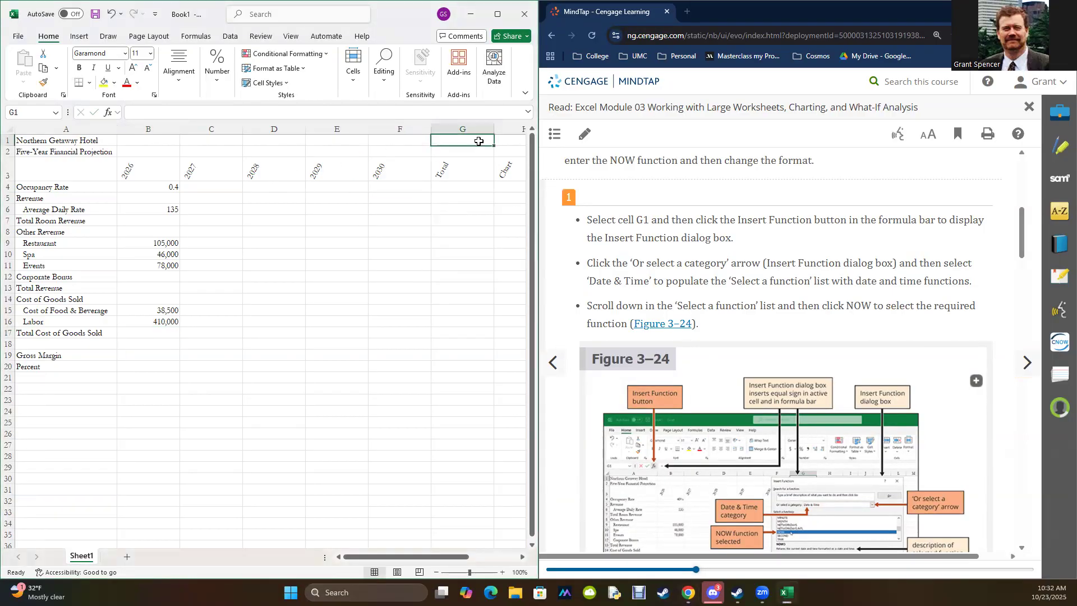
left_click(108, 113)
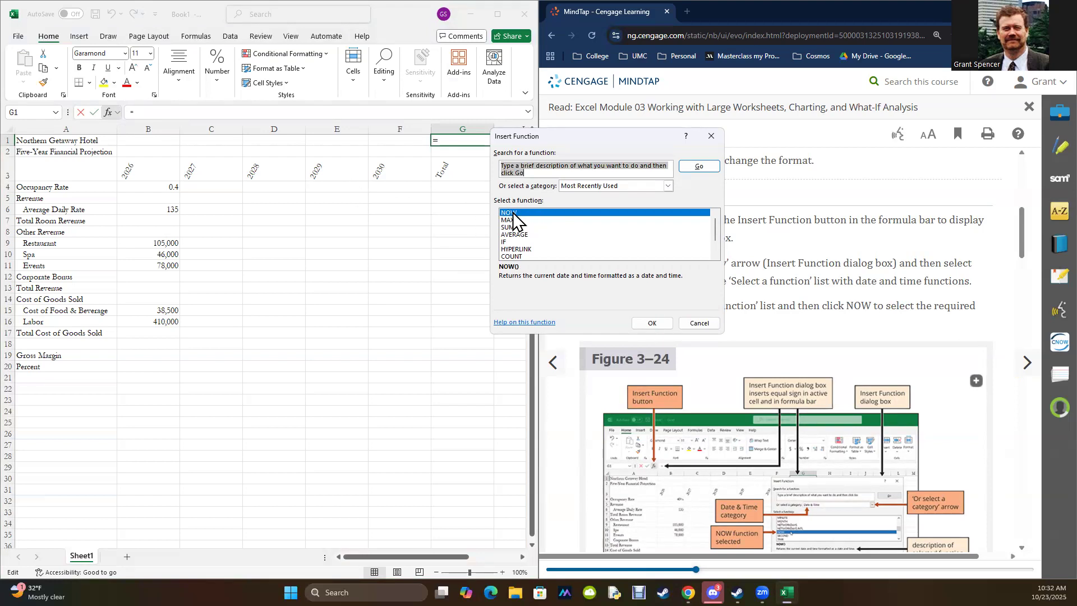
mouse_move(716, 228)
left_mouse_down()
mouse_move(717, 238)
mouse_move(717, 218)
left_mouse_up()
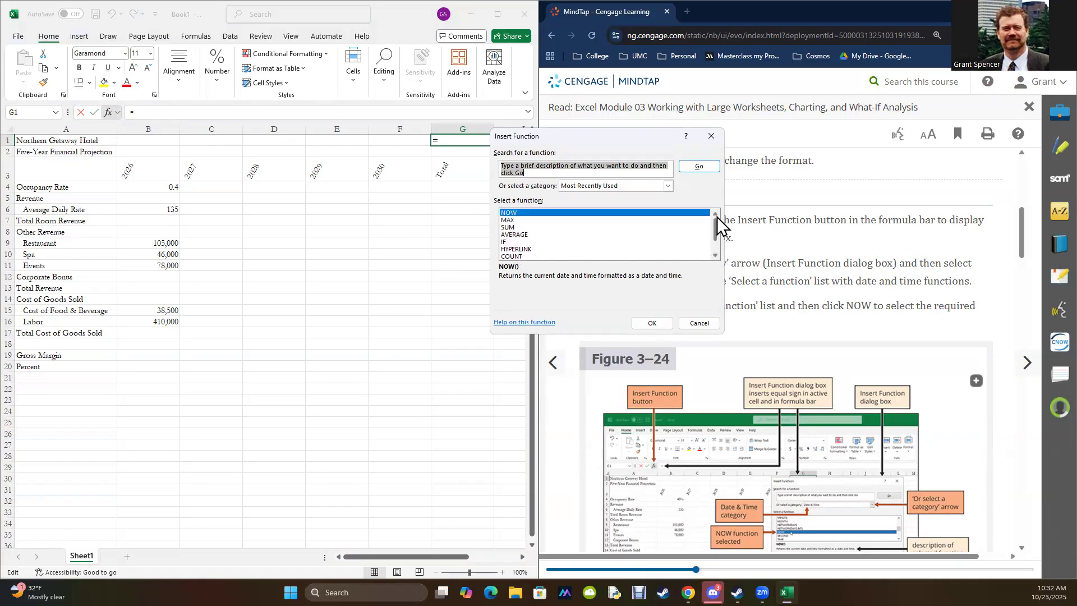
left_click(669, 186)
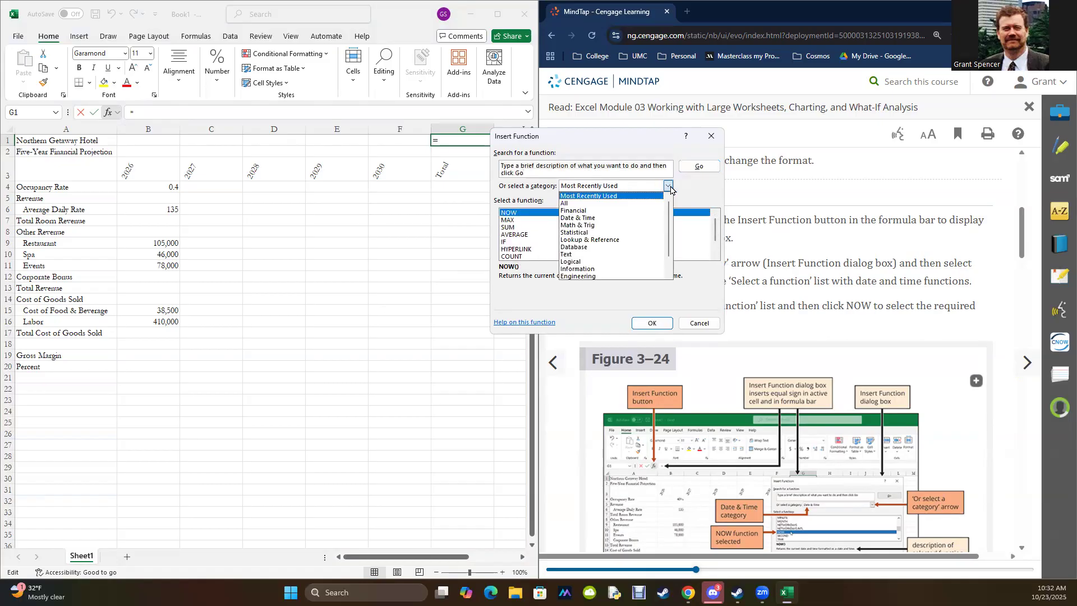
left_click(571, 219)
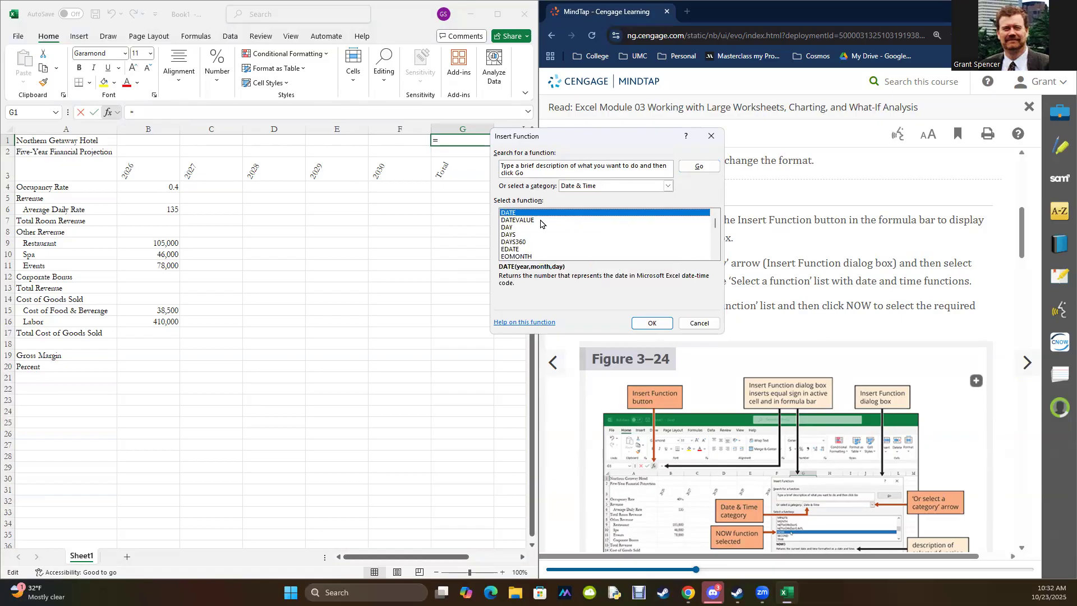
Step: Choose the NOW function and insert it into cell G1 without arguments
scroll(527, 251, "down", 2)
scroll(526, 250, "down", 3)
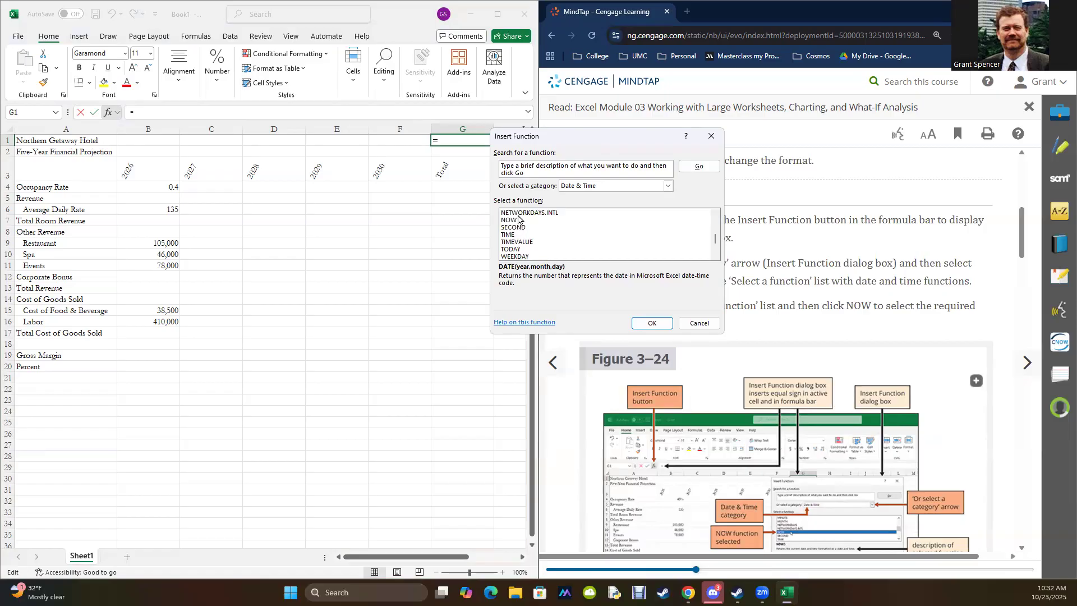
left_click(520, 220)
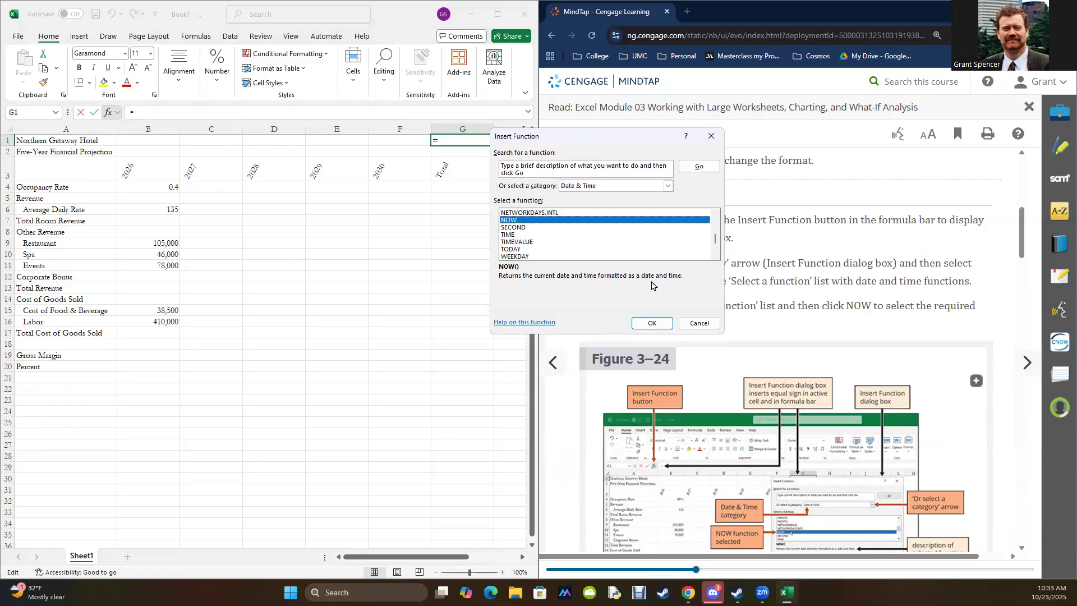
left_click(654, 324)
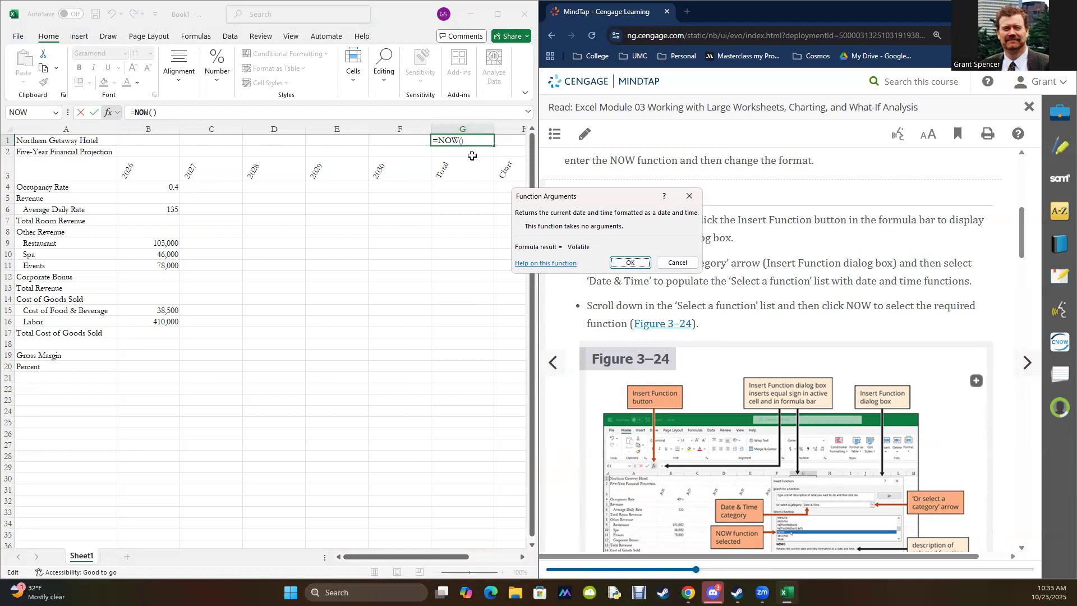
left_click(628, 264)
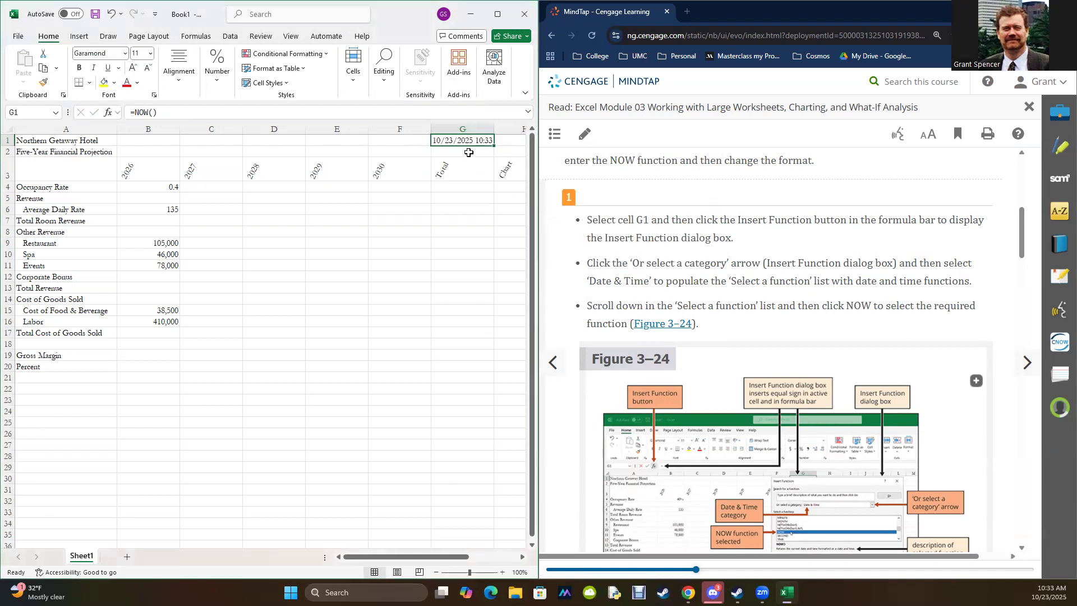
Step: Following step 3 of the reading, format the system date in cell G1 with the Date type 2012-03-14
scroll(772, 365, "down", 4)
scroll(771, 369, "down", 4)
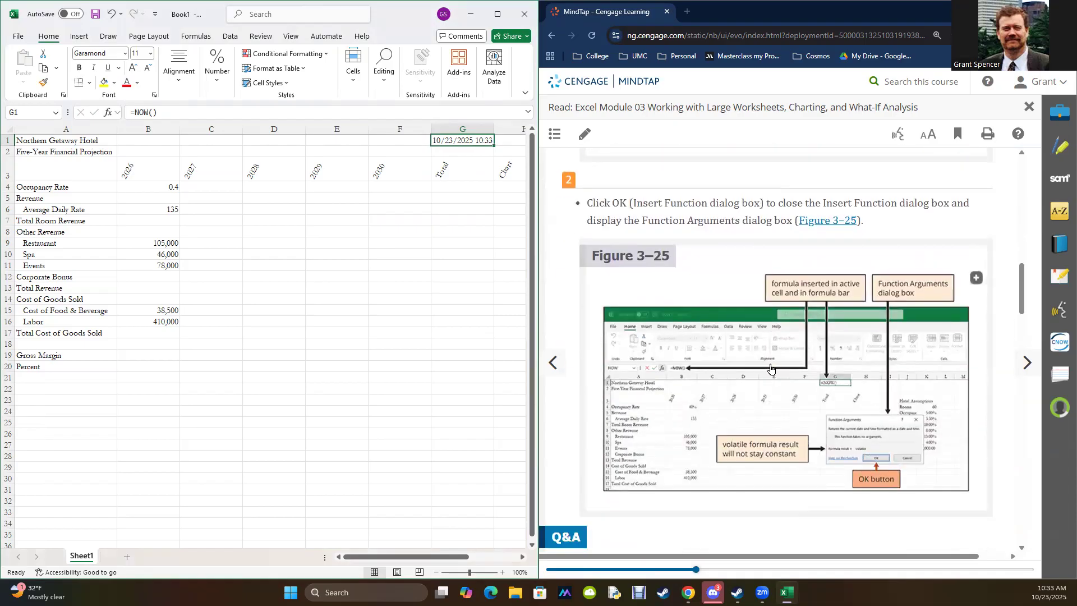
scroll(771, 368, "down", 7)
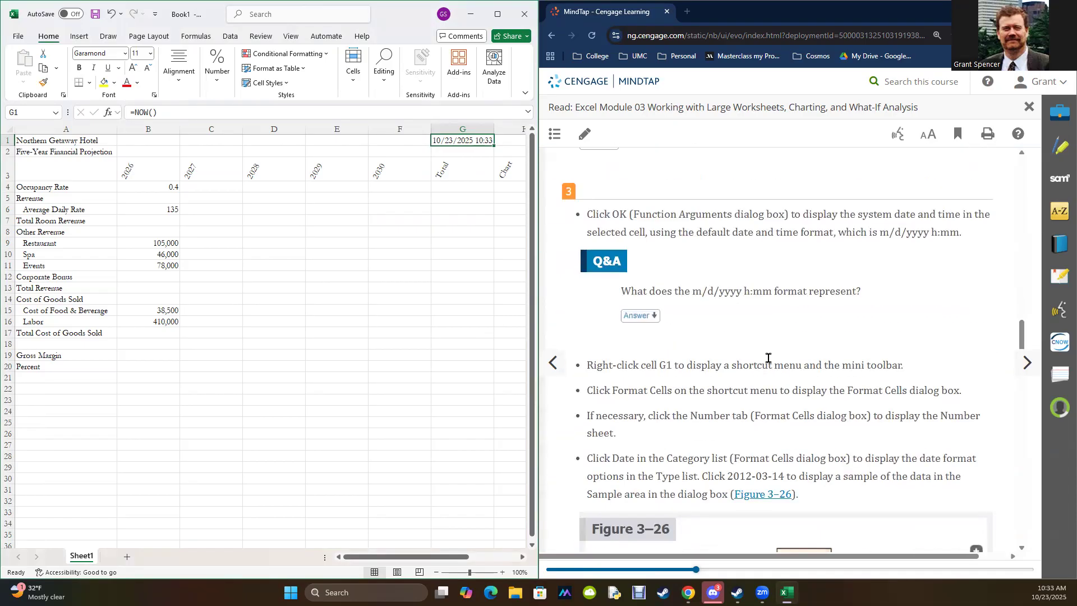
scroll(767, 355, "up", 1)
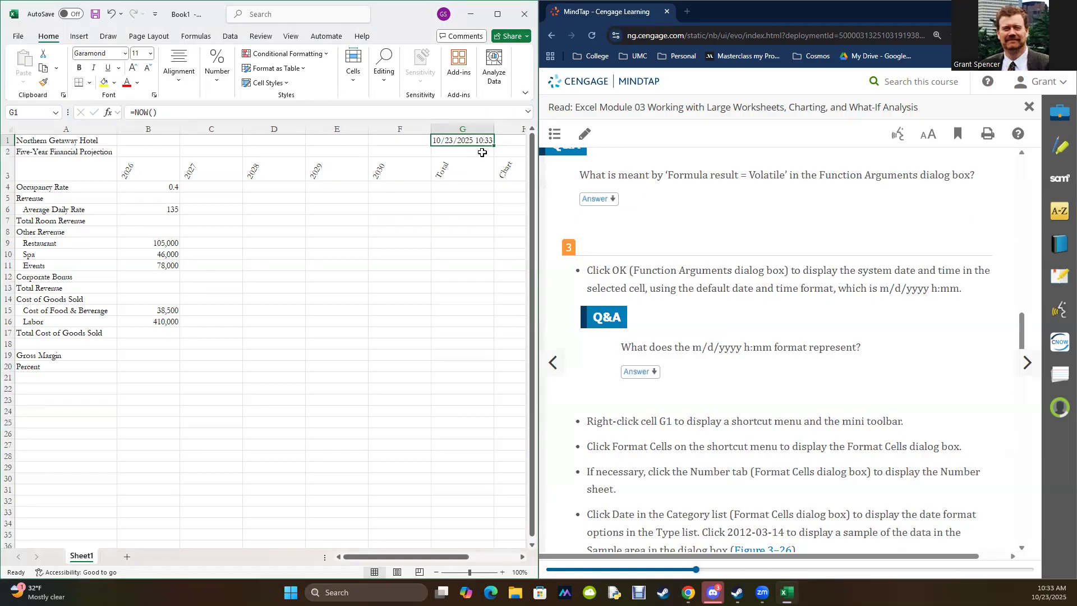
double_click(741, 345)
left_click(943, 354)
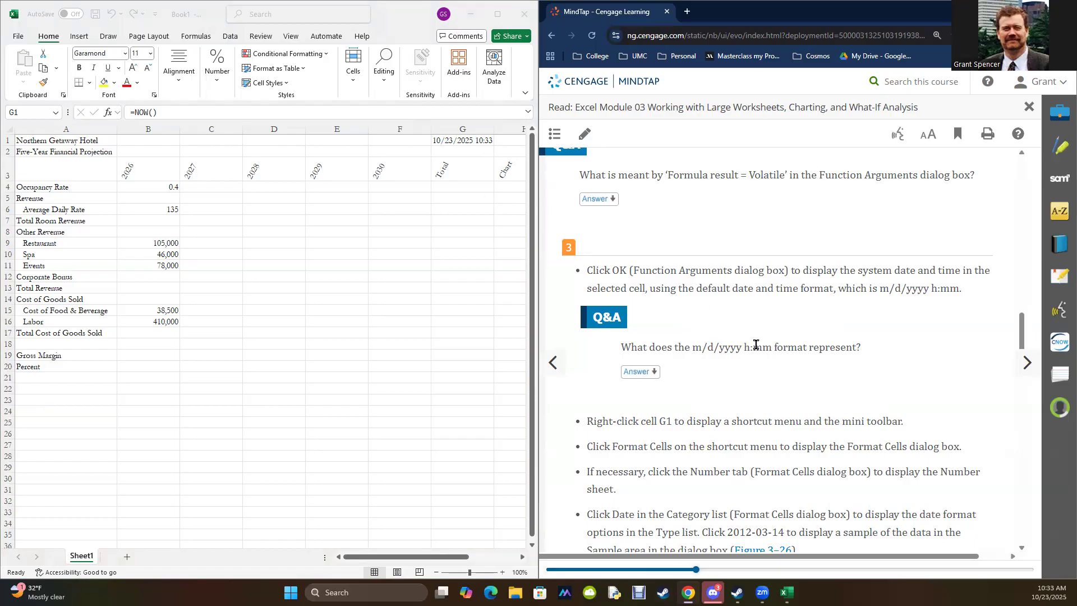
right_click(456, 140)
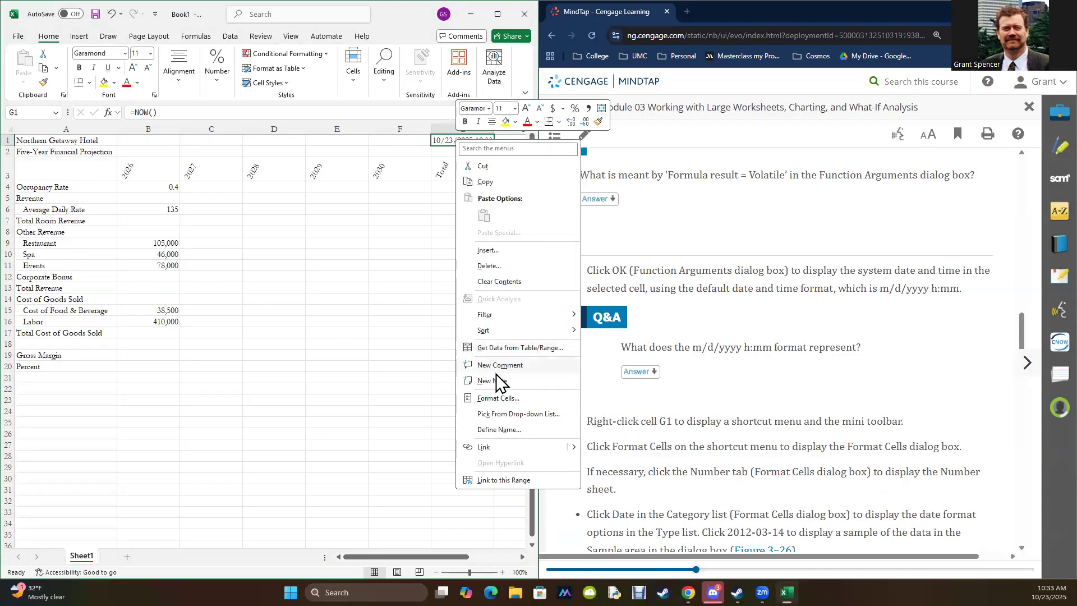
left_click(501, 398)
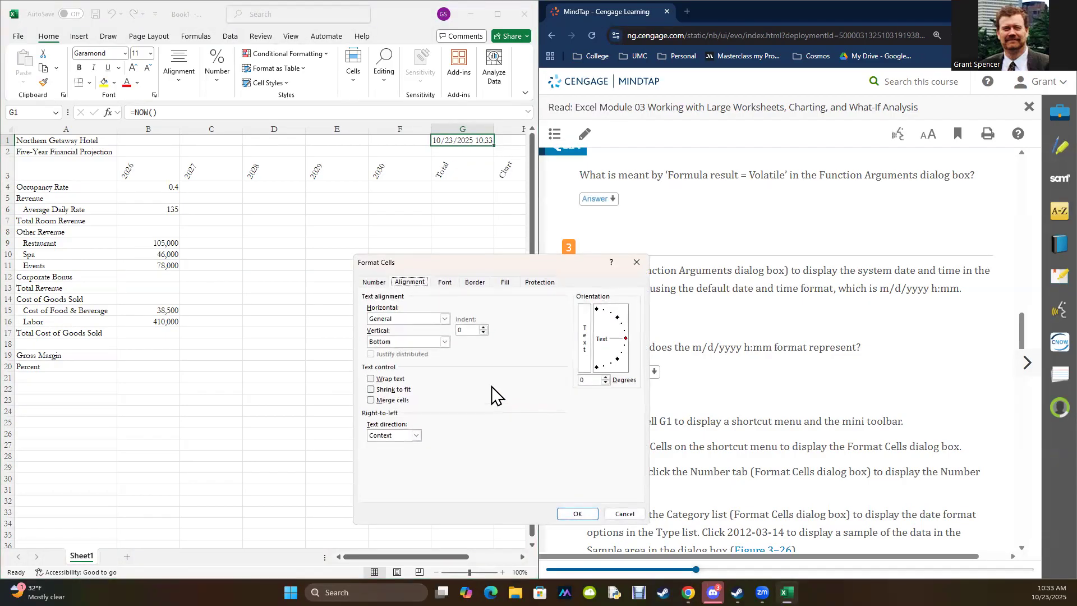
left_click(372, 283)
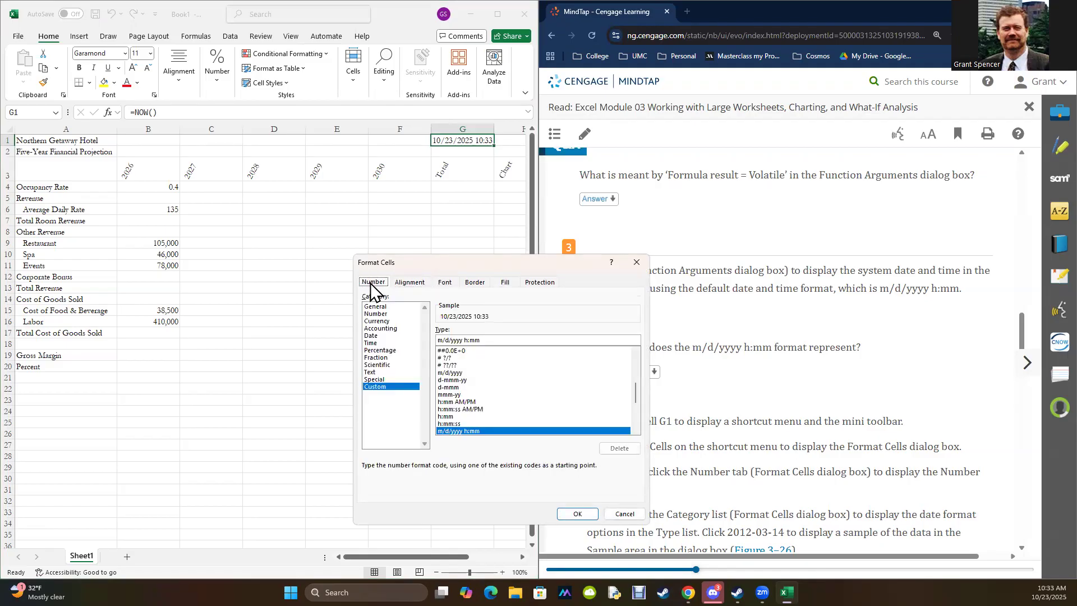
left_click(371, 335)
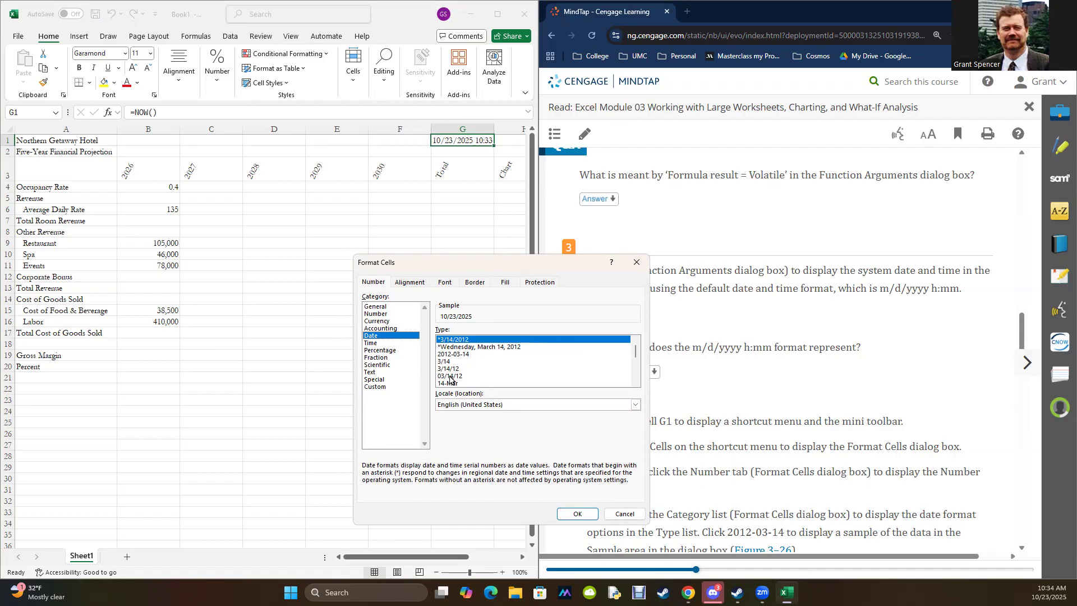
left_click(449, 354)
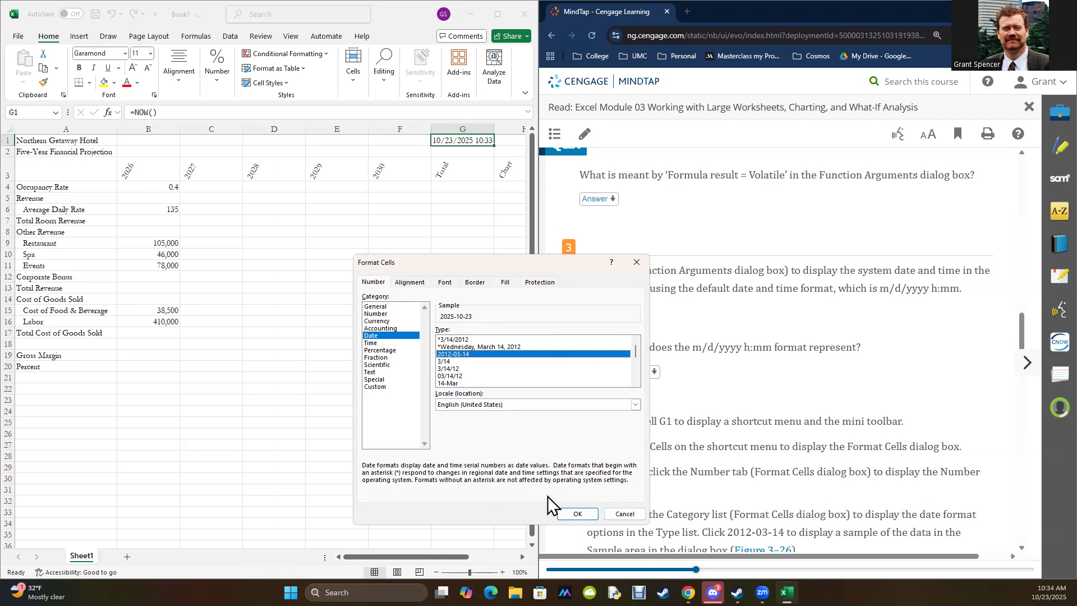
left_click(576, 514)
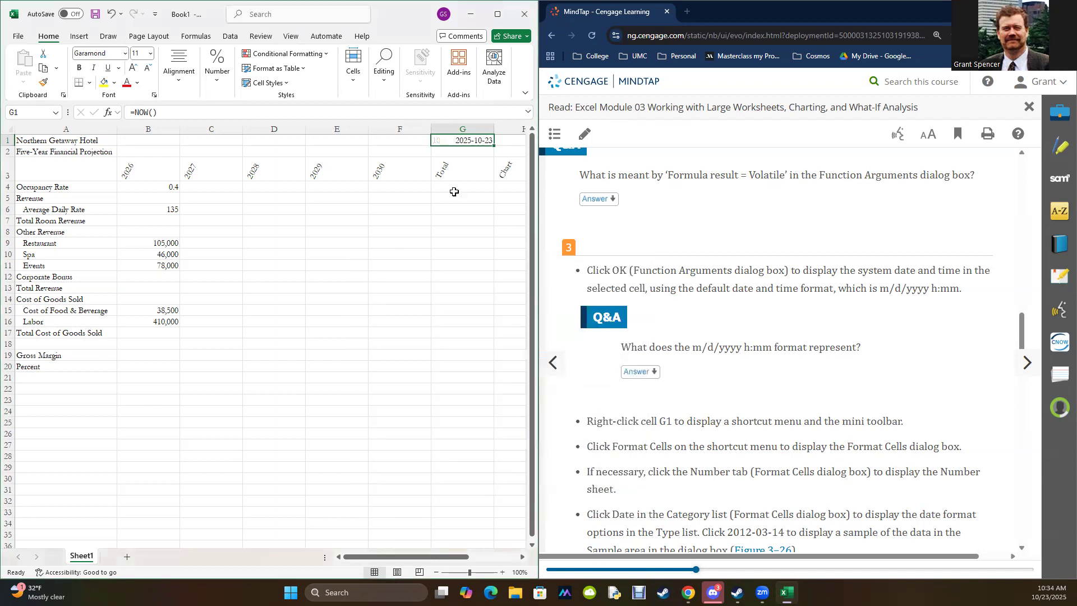
Step: Review the rest of section EX 3-4f, from Figure 3–26 through the Consider This and Break Point notes
scroll(768, 347, "down", 10)
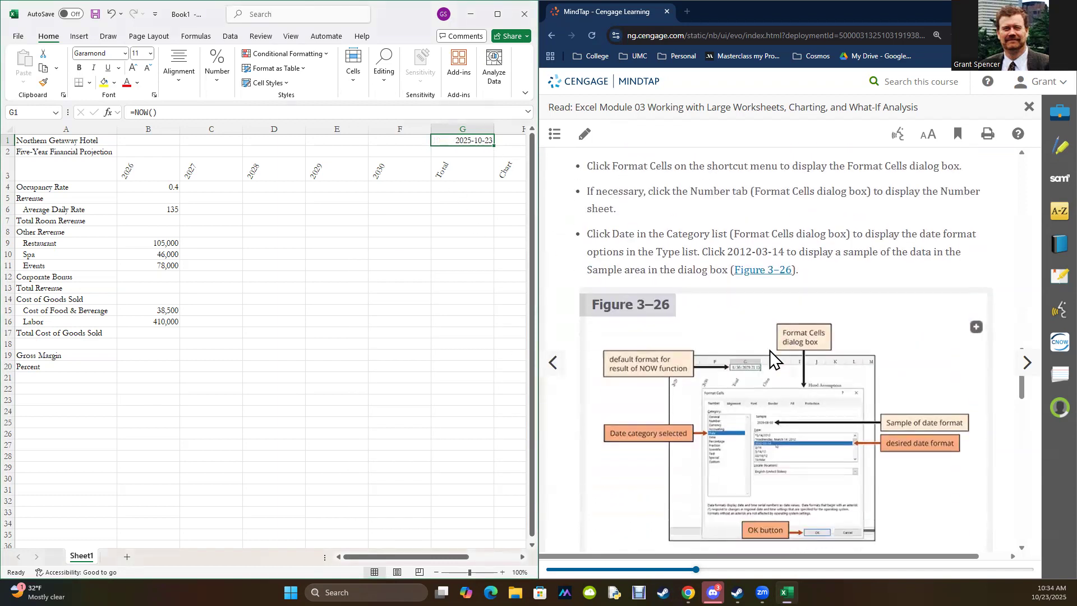
scroll(771, 361, "down", 4)
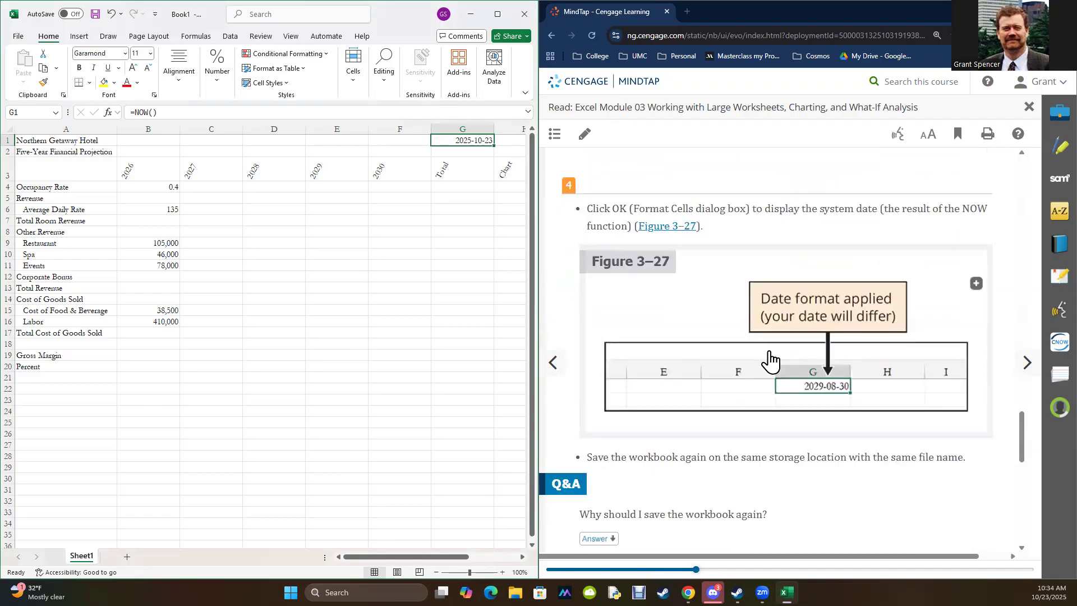
scroll(771, 361, "down", 5)
scroll(770, 361, "down", 6)
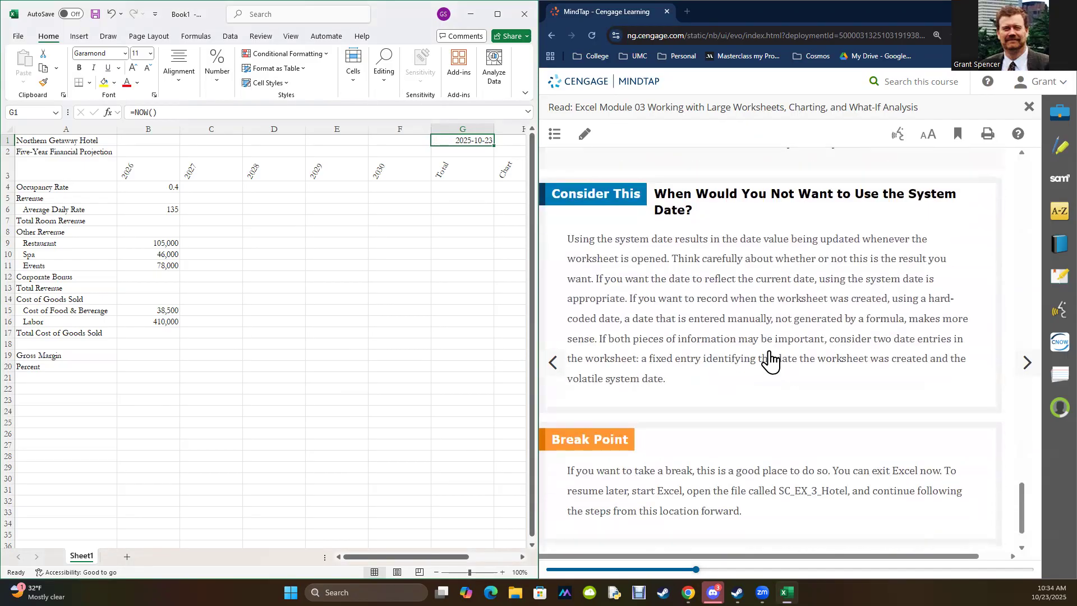